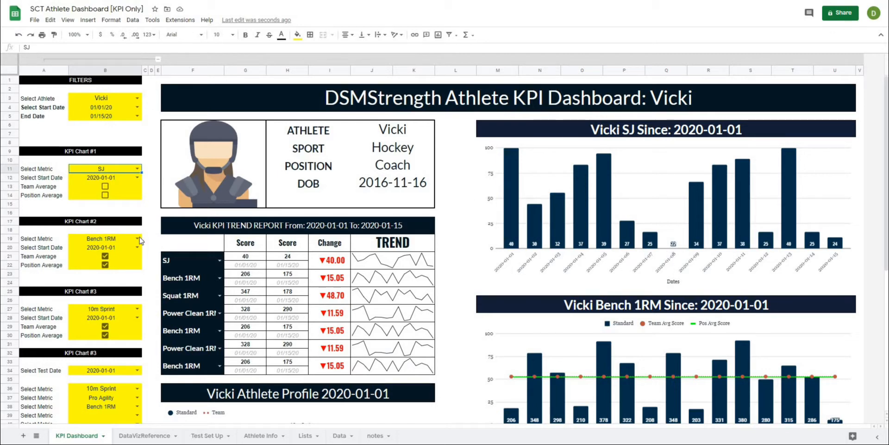
Step: Set KPI Chart #1 to the CMJ metric with a start date of 2020-01-10
left_click(137, 170)
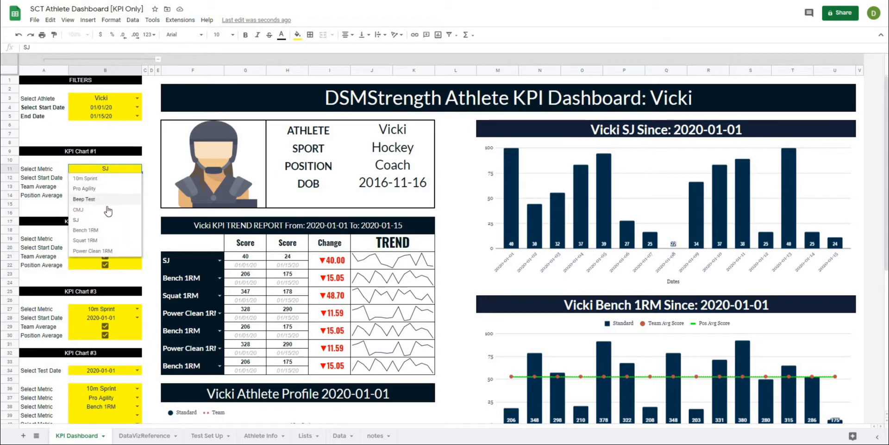
left_click(78, 209)
left_click(138, 178)
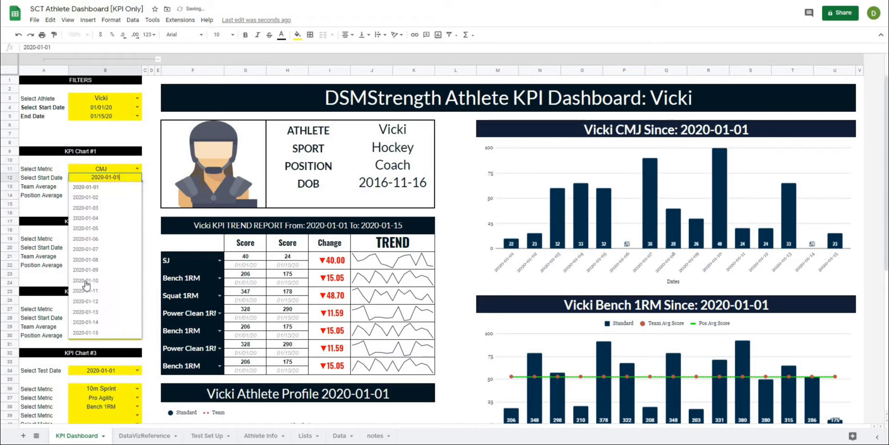
left_click(88, 281)
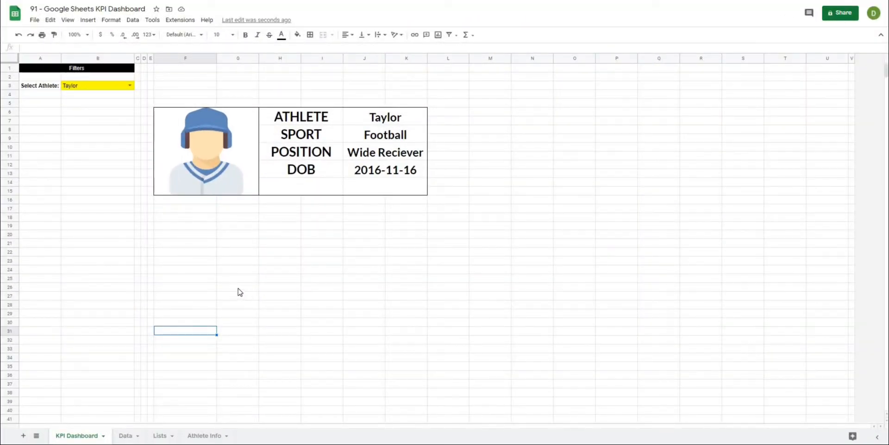
Step: Switch the Select Athlete filter in B3 to the second listed athlete and finally to the third one
left_click(244, 280)
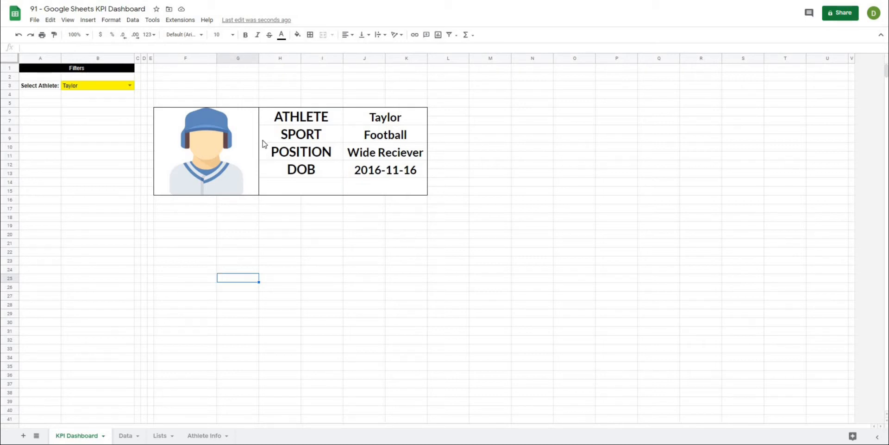
left_click(129, 85)
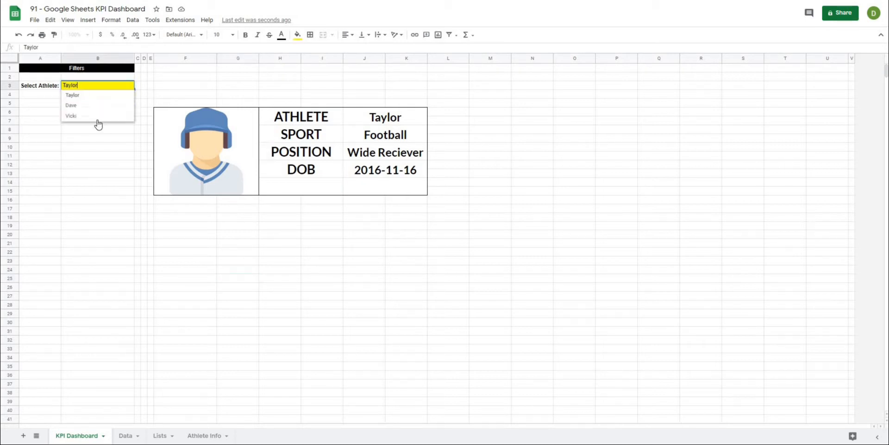
left_click(91, 112)
left_click(129, 85)
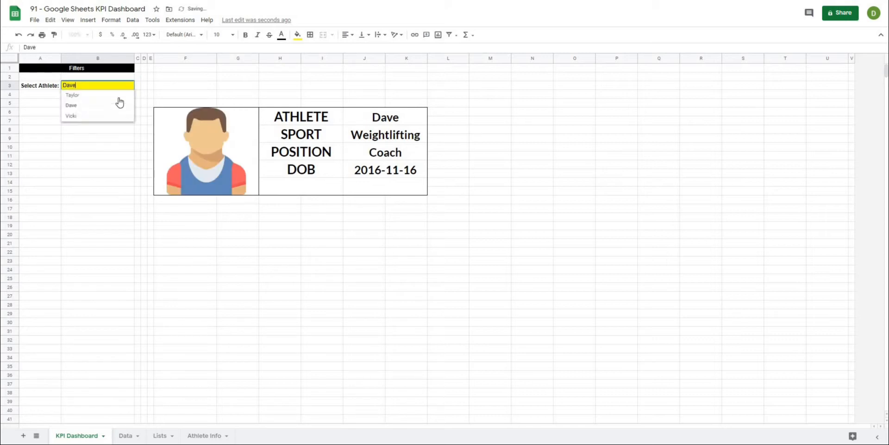
left_click(101, 116)
left_click(88, 155)
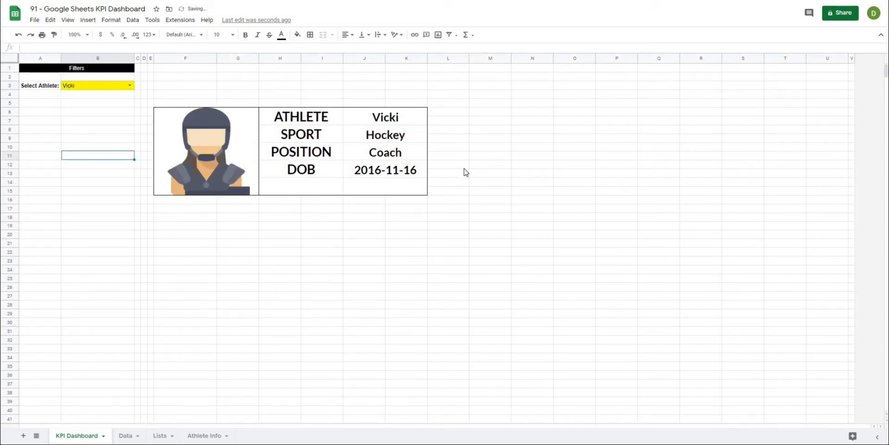
left_click(272, 256)
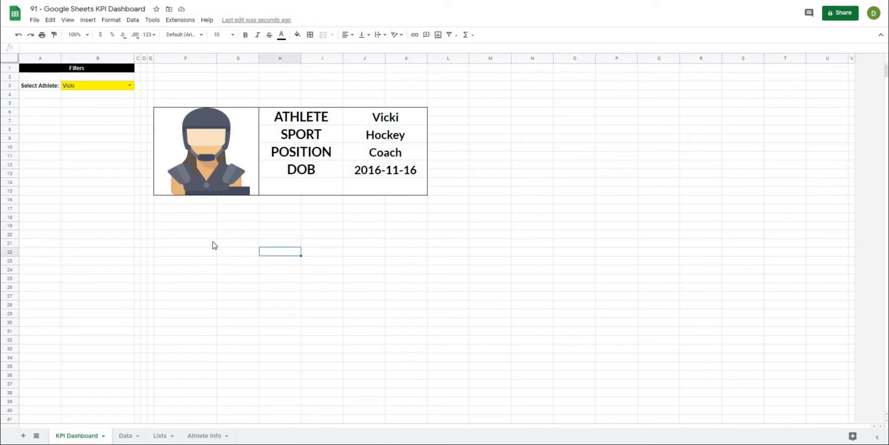
left_click_drag(392, 244, 385, 244)
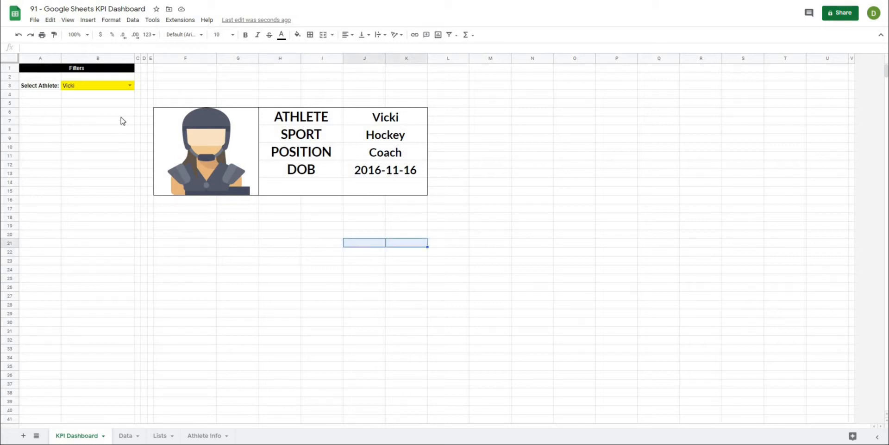
left_click(179, 77)
left_click_drag(177, 94, 177, 96)
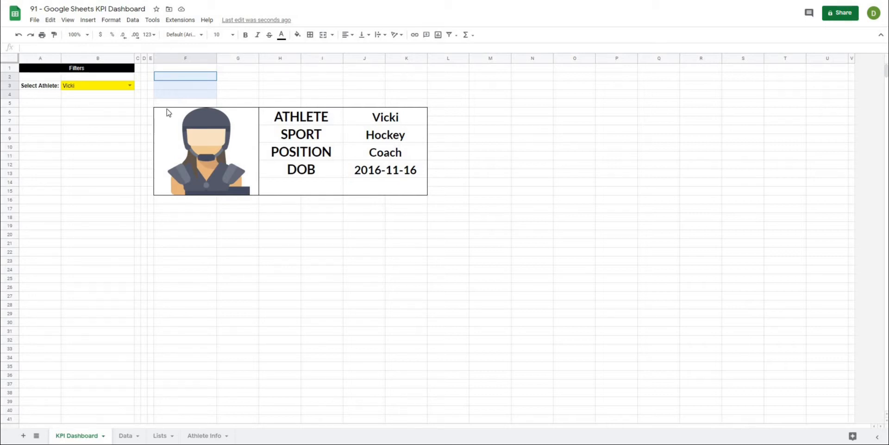
left_click(185, 277)
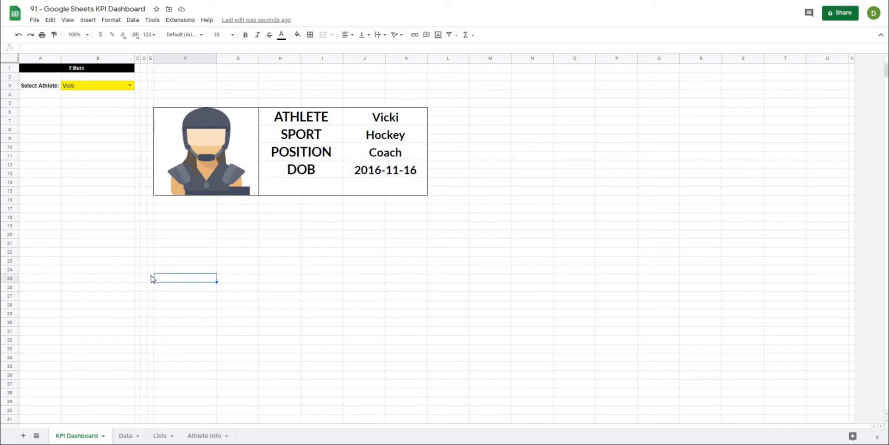
left_click(268, 272)
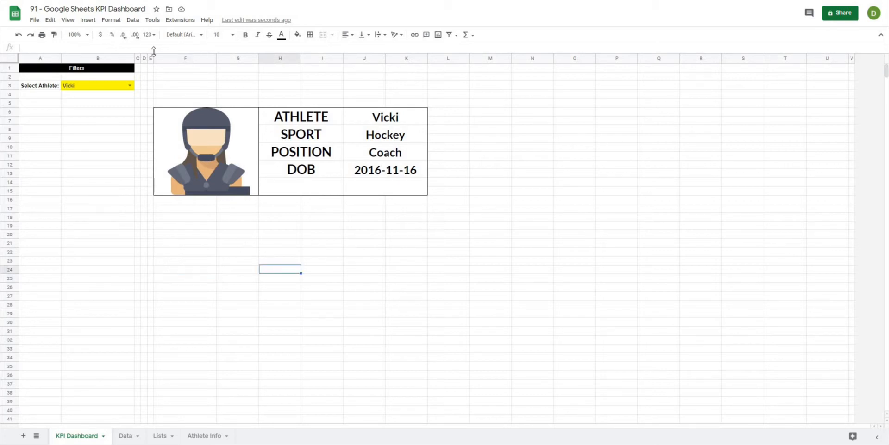
Step: Merge cells F2:U4 above the athlete card into one title banner and fill it black
left_click(171, 78)
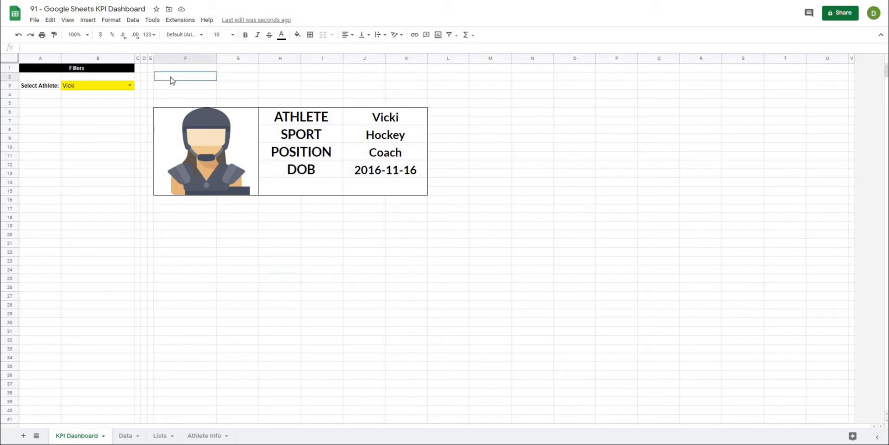
left_click_drag(172, 80, 824, 103)
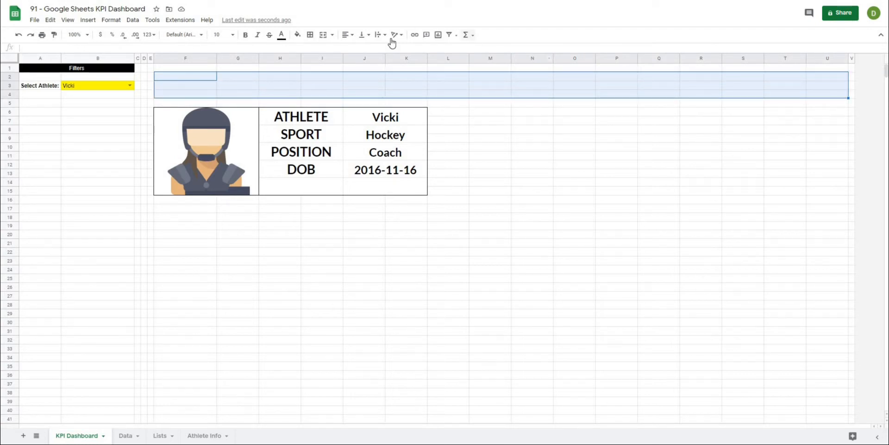
left_click(322, 36)
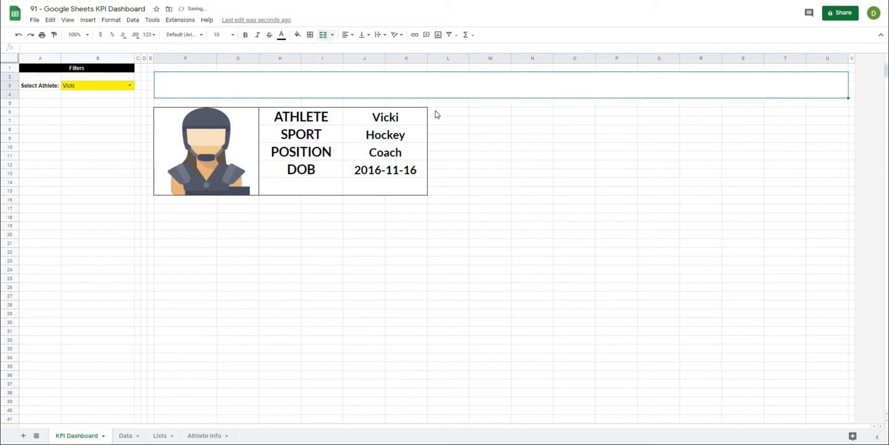
left_click(297, 35)
left_click(300, 142)
left_click(315, 254)
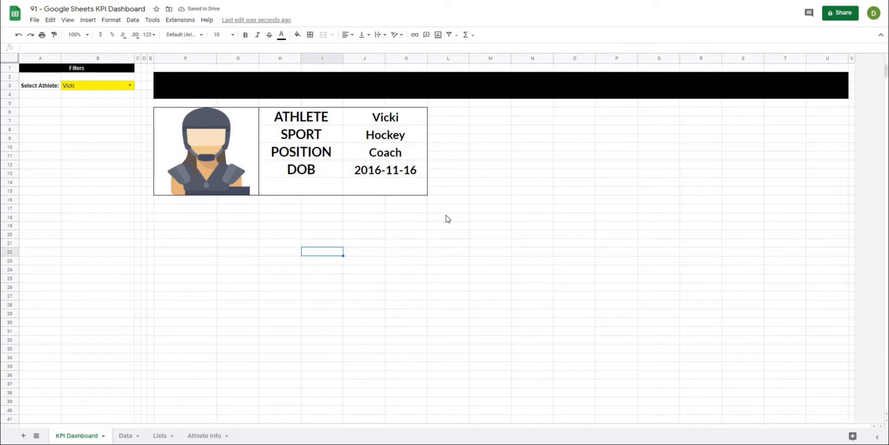
Step: Merge cells M6:U7 beside the athlete card into a chart header and fill it black
left_click(492, 123)
left_click_drag(492, 111, 828, 127)
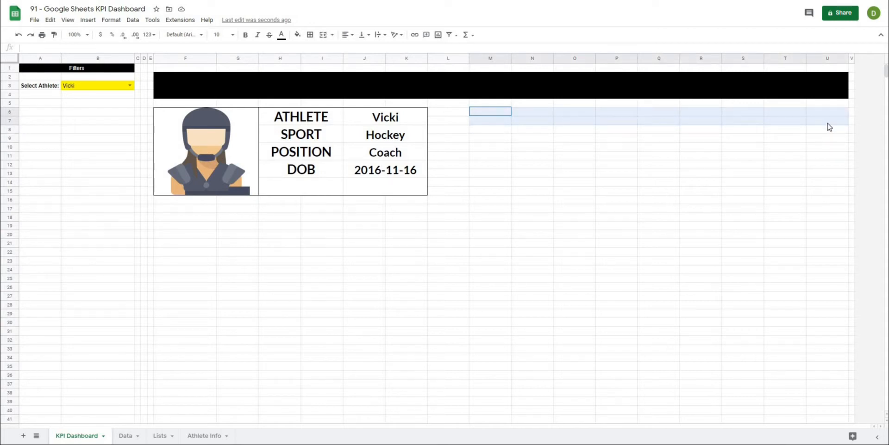
left_click(323, 35)
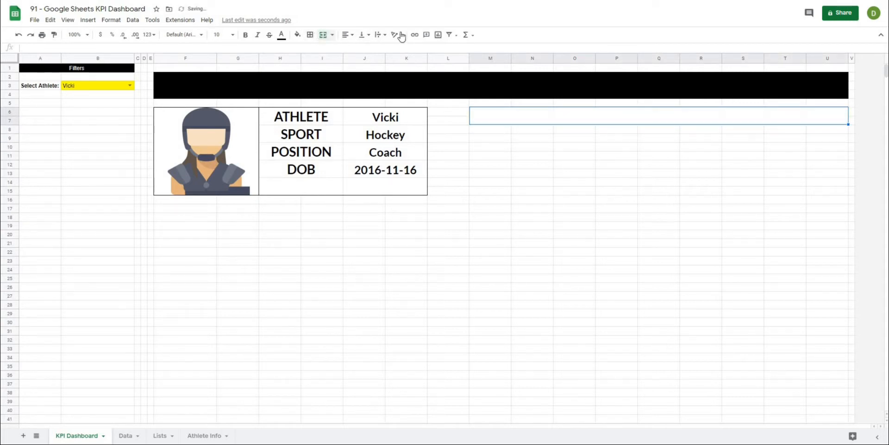
left_click(297, 34)
left_click(301, 143)
left_click(563, 161)
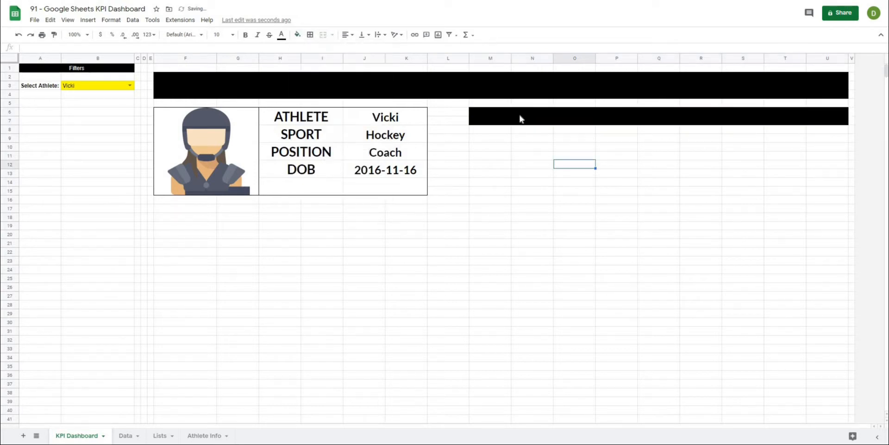
Step: Copy the black chart header from M6:U7 and paste it at M26 and M46 as two more section headers
left_click(520, 119)
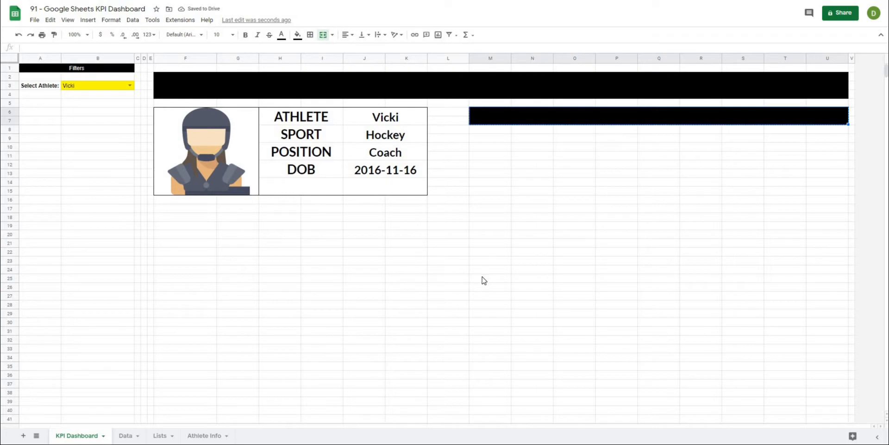
left_click(481, 244)
left_click(484, 260)
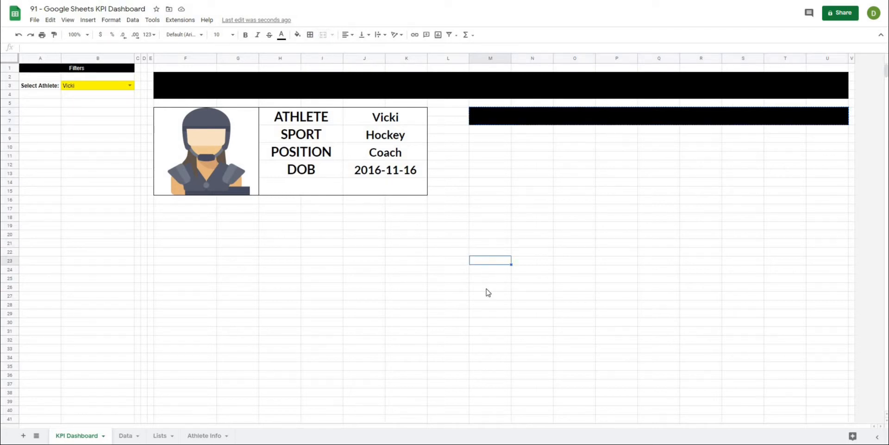
left_click(486, 289)
key("ctrl+v")
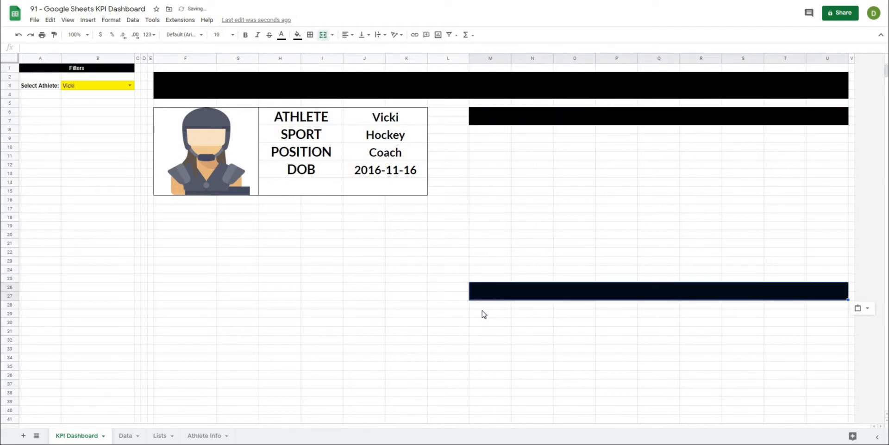
scroll(483, 315, "down", 4)
left_click(483, 358)
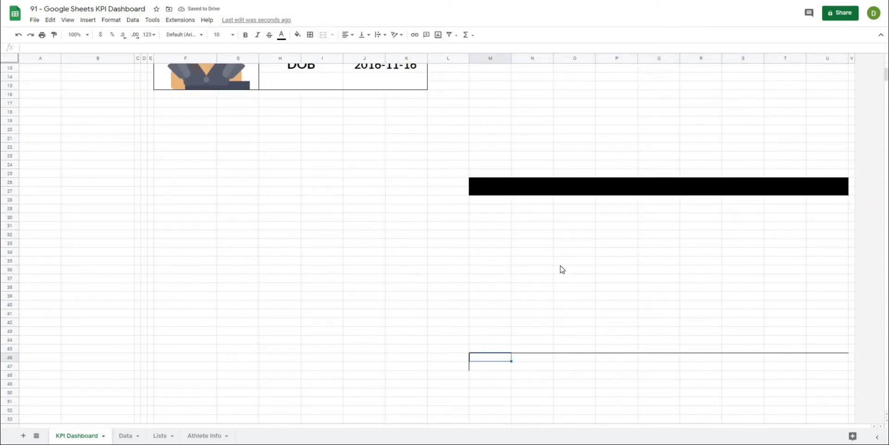
key("ctrl+v")
scroll(514, 280, "up", 4)
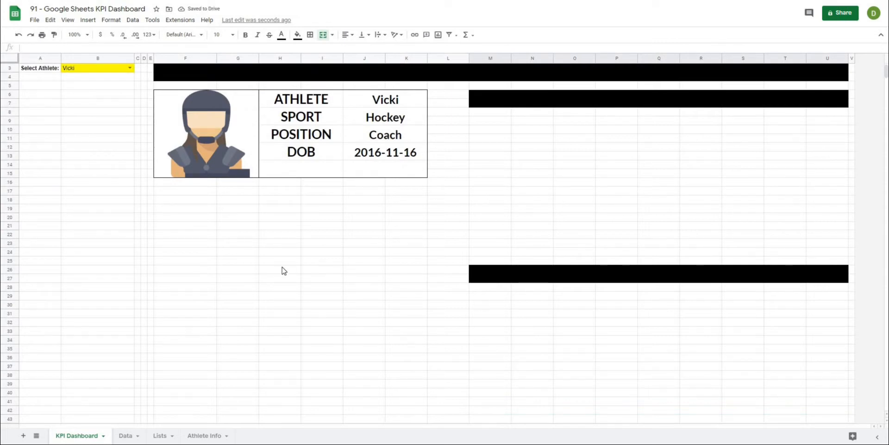
Step: Merge cells F17:K18 below the athlete card into a section header and fill it black
left_click(180, 191)
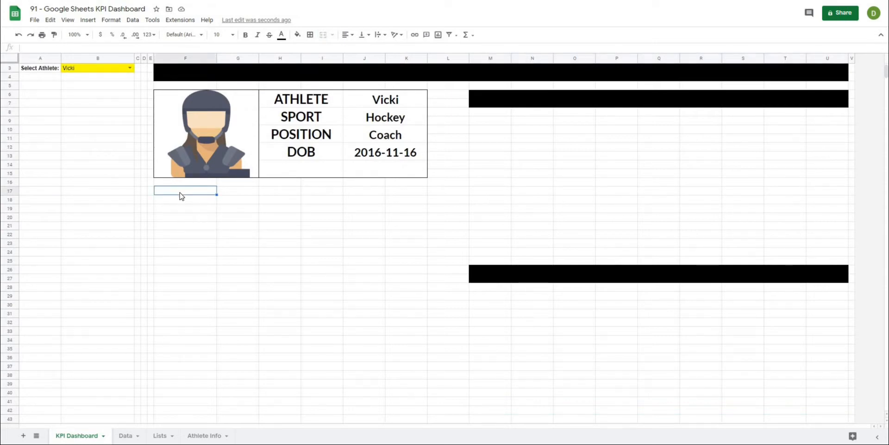
left_click_drag(178, 192, 402, 204)
scroll(324, 138, "up", 1)
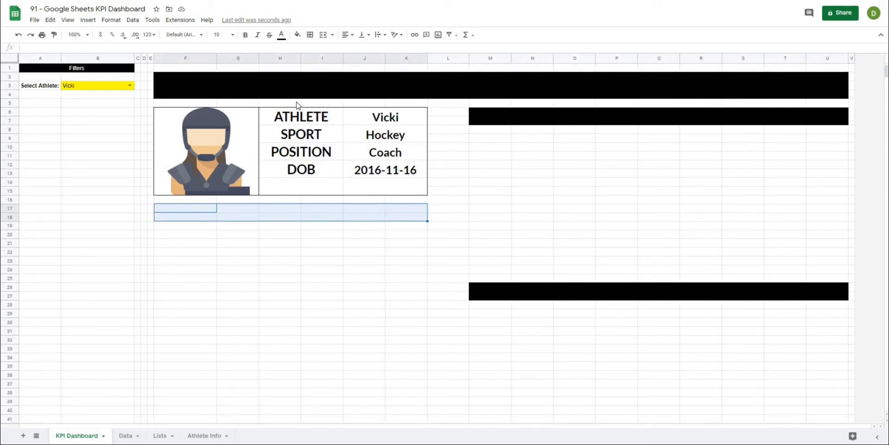
left_click(323, 37)
left_click(297, 35)
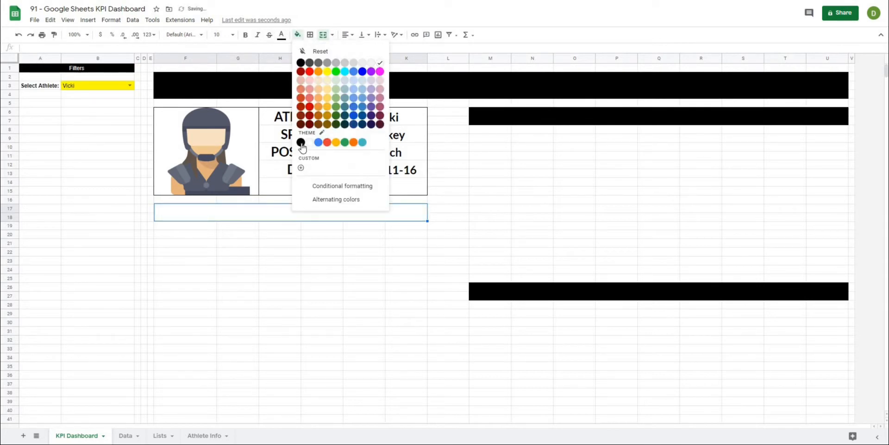
left_click(301, 142)
left_click(529, 227)
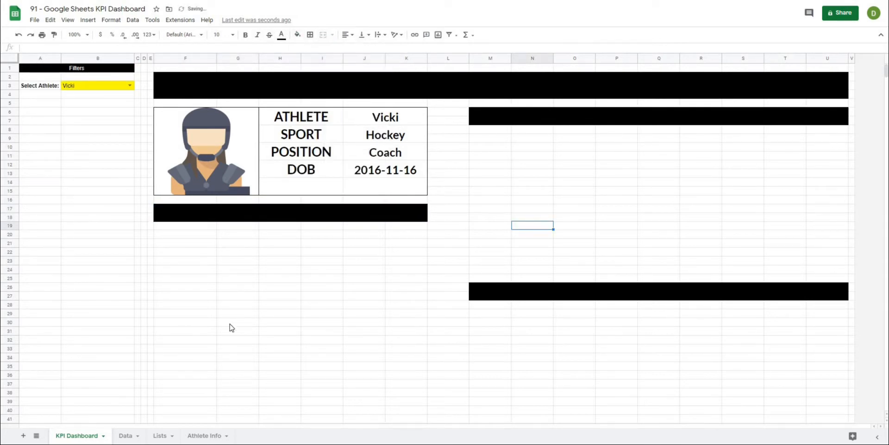
Step: Merge cells F36:K37 into another section header and fill it black
scroll(231, 328, "down", 3)
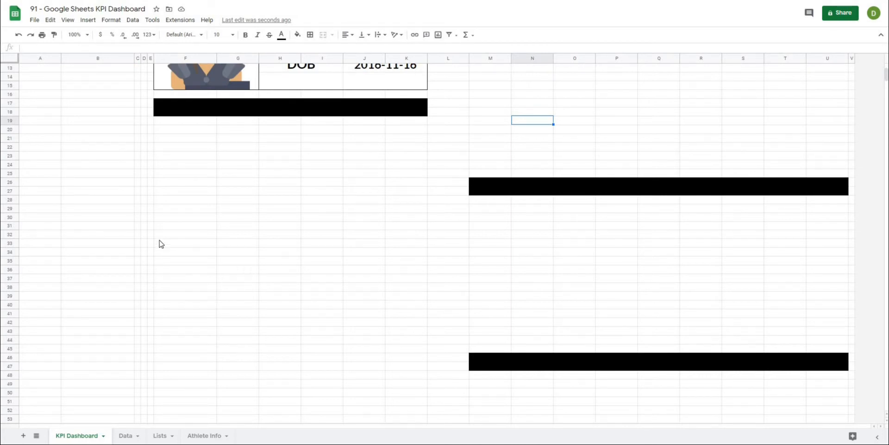
left_click(170, 260)
left_click_drag(169, 271, 403, 282)
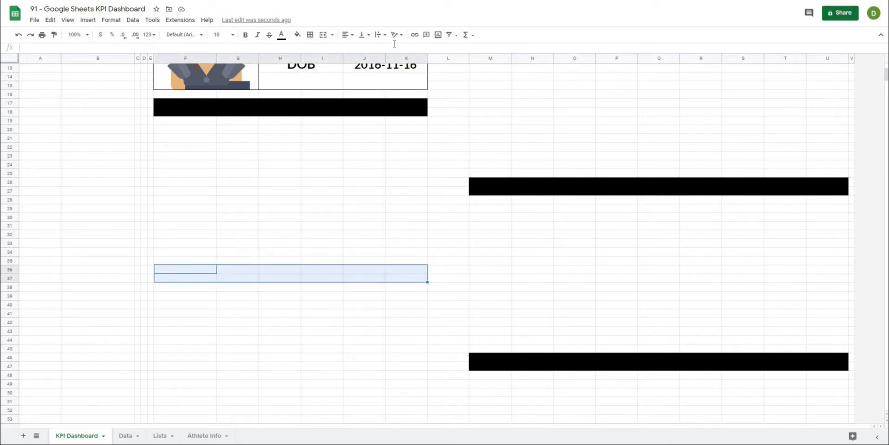
left_click(322, 34)
left_click(297, 35)
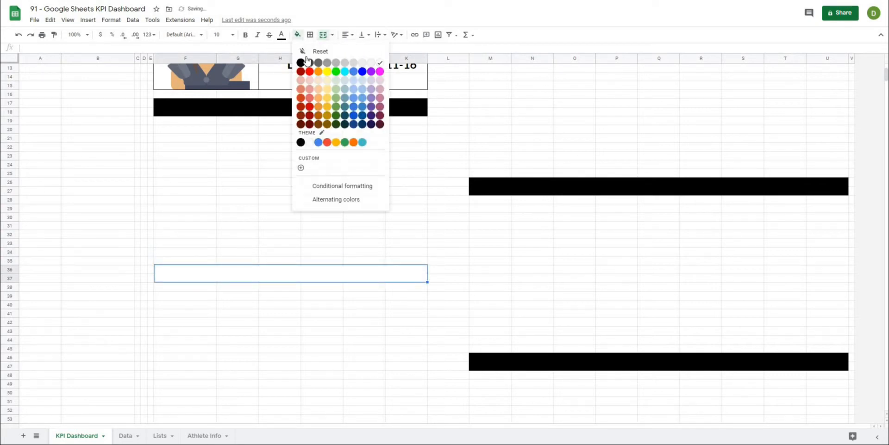
left_click(302, 65)
left_click(389, 210)
scroll(332, 248, "up", 3)
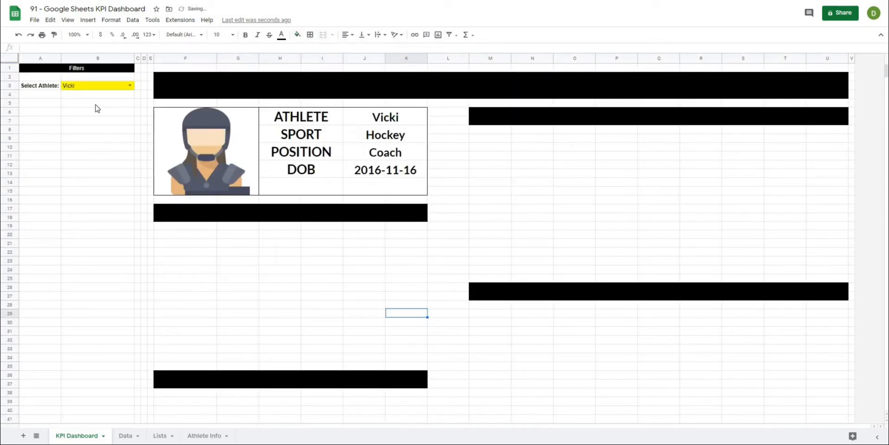
scroll(177, 214, "down", 2)
scroll(177, 214, "up", 2)
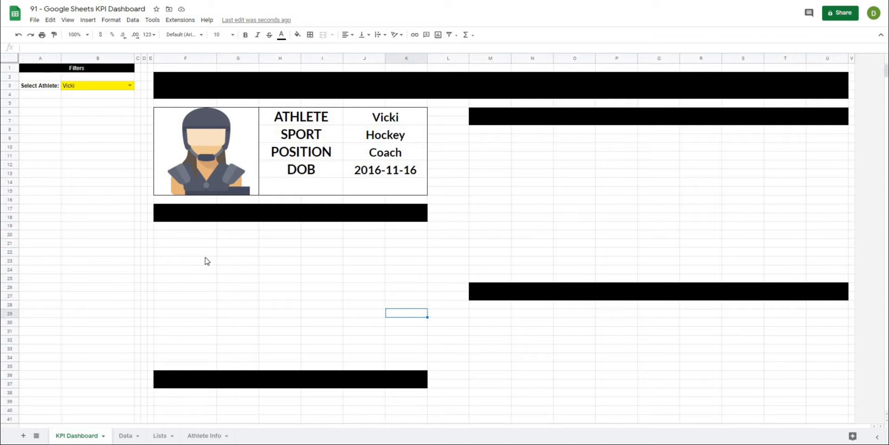
scroll(207, 262, "down", 5)
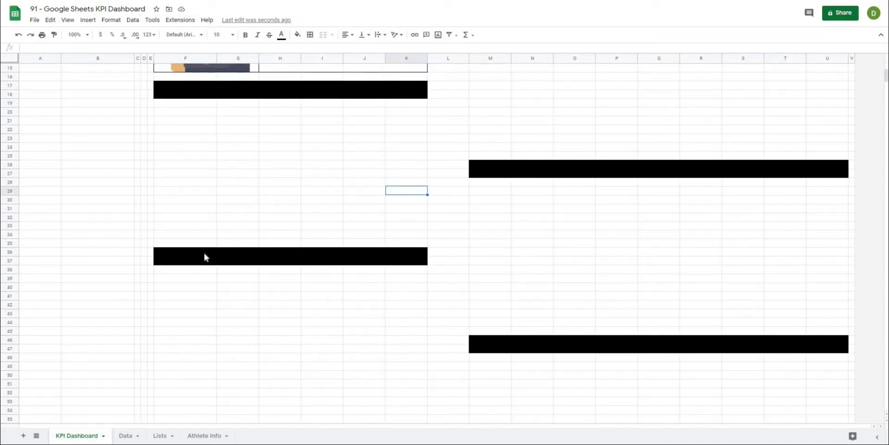
scroll(204, 254, "up", 5)
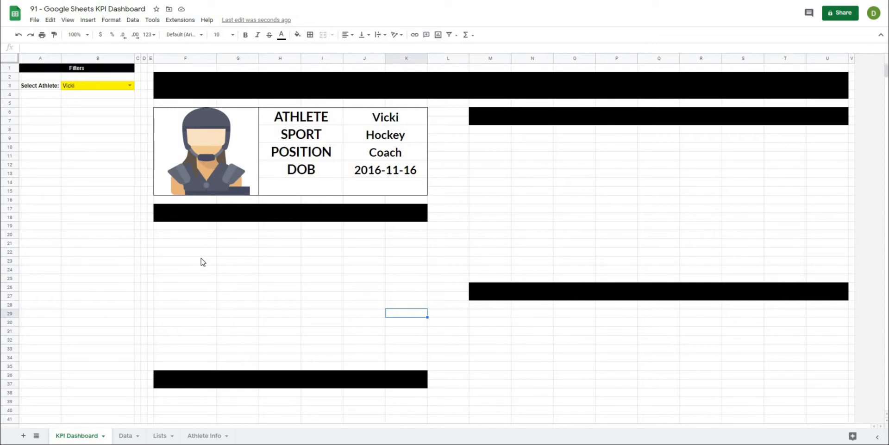
Step: View the dashboard at 50% zoom to examine the placement of the title banner and section headers
left_click(88, 36)
left_click(78, 48)
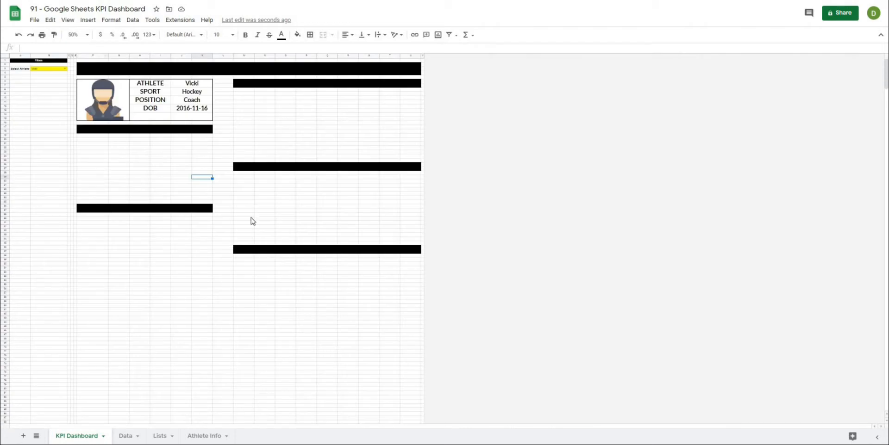
left_click(260, 207)
left_click(110, 69)
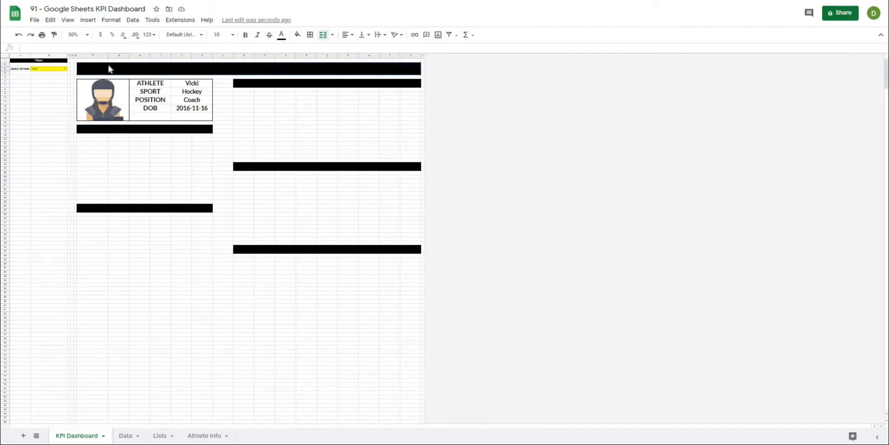
left_click(135, 130)
left_click(129, 209)
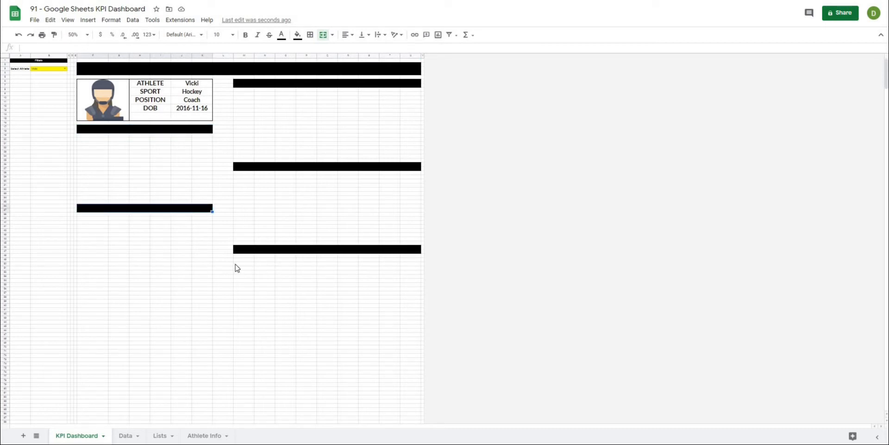
left_click(159, 323)
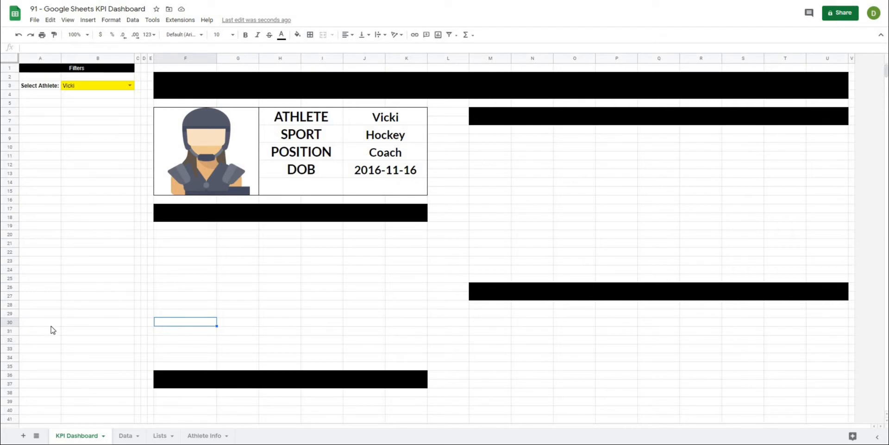
Step: Copy the black Filters header to A9 and retitle the copy "KPI CHART #1"
left_click(61, 71)
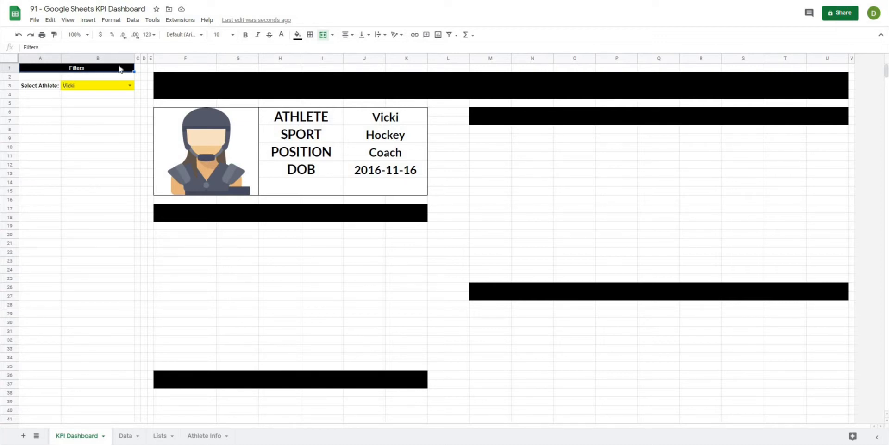
left_click(47, 142)
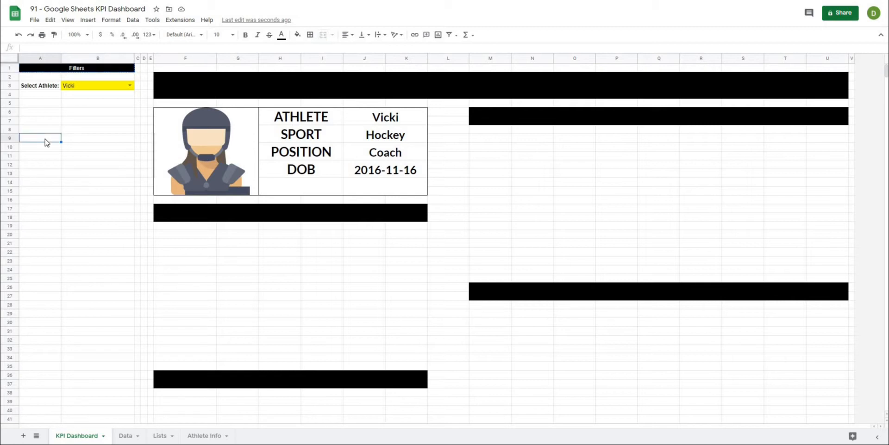
type("Filters")
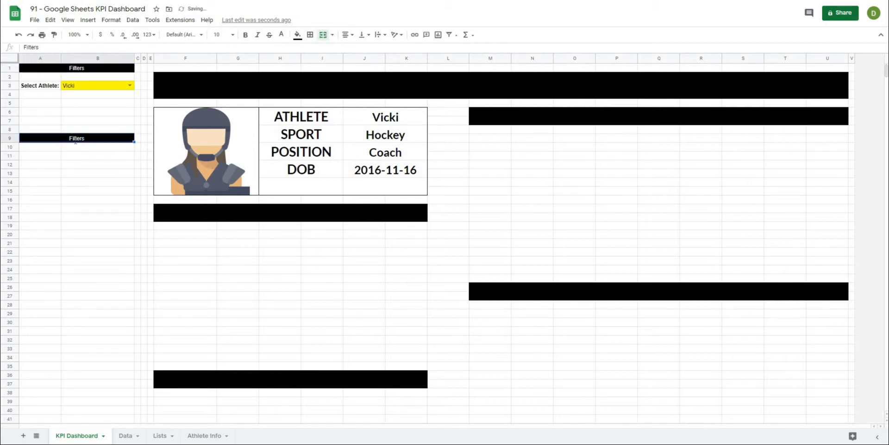
type("KPI CHART #1")
key("Return")
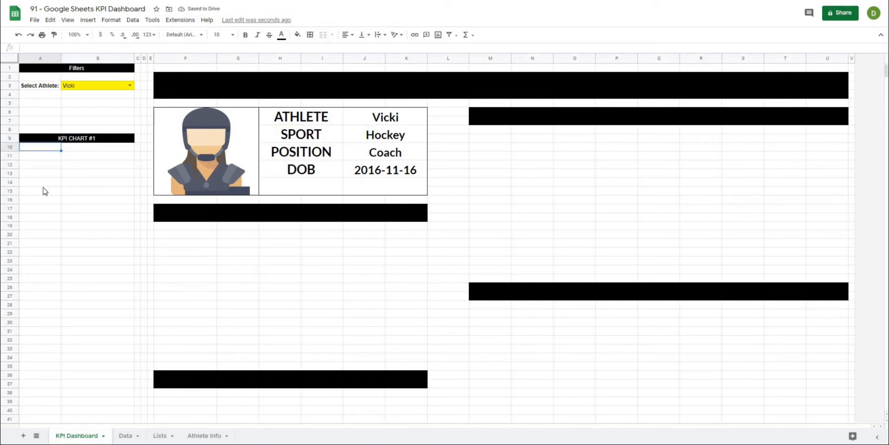
Step: Copy the Select Athlete label and its dropdown from A3:B3 into rows 11 and 12 under the KPI CHART #1 header
left_click_drag(37, 86, 77, 87)
key("ctrl+c")
left_click(40, 157)
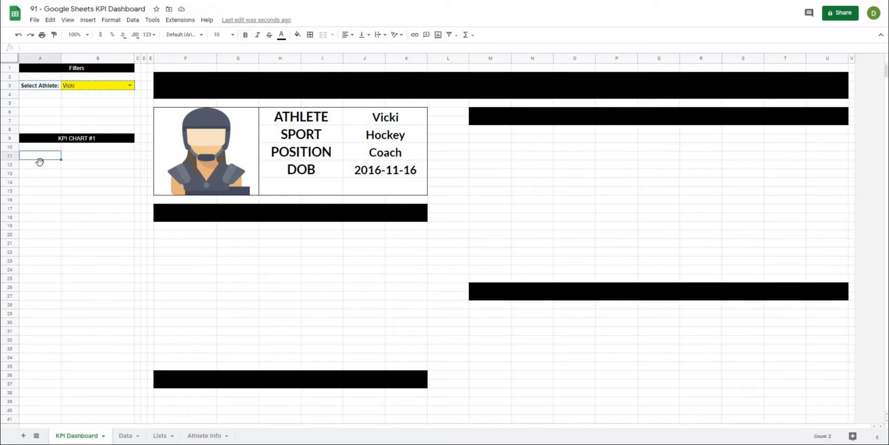
key("ctrl+v")
left_click(42, 165)
key("ctrl+v")
Step: Relabel A11 as "Select Test" and A12 as "Select Start Date"
left_click(41, 159)
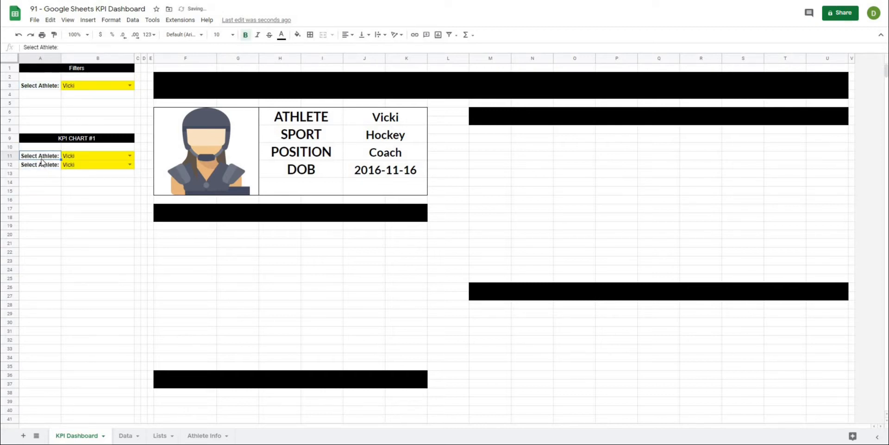
type("Select Test")
key("Return")
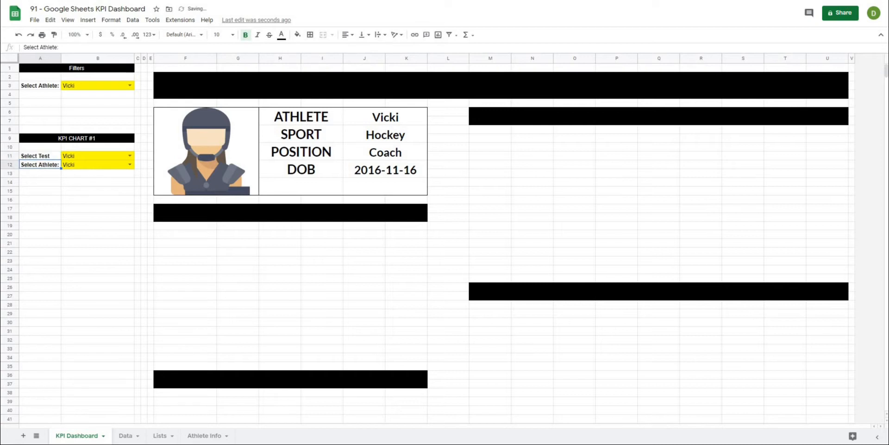
type("Select Start Date")
key("Return")
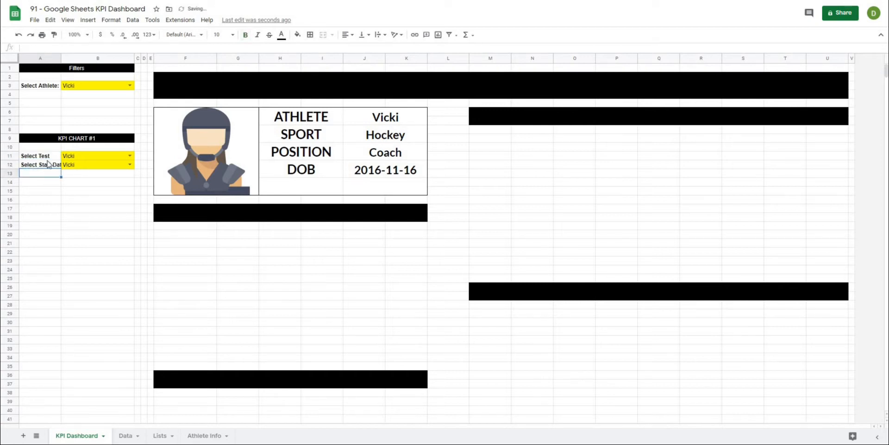
Step: Reduce the font size of the labels in A11:A12 to 8
left_click(42, 160)
left_click(40, 190)
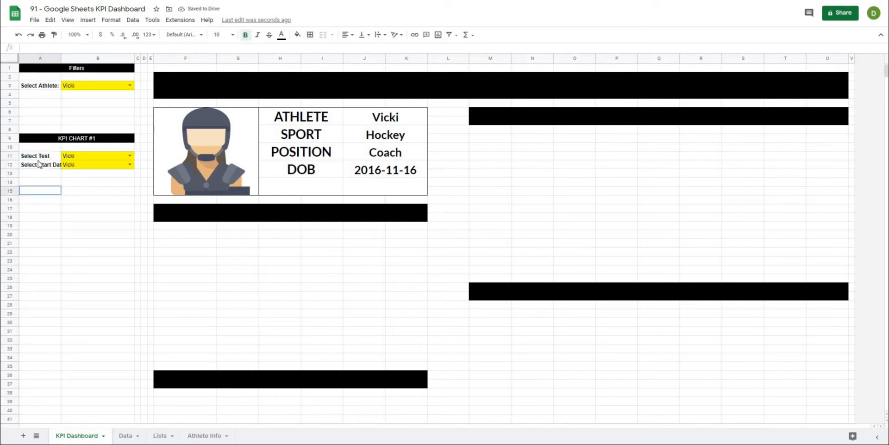
left_click_drag(37, 158, 37, 167)
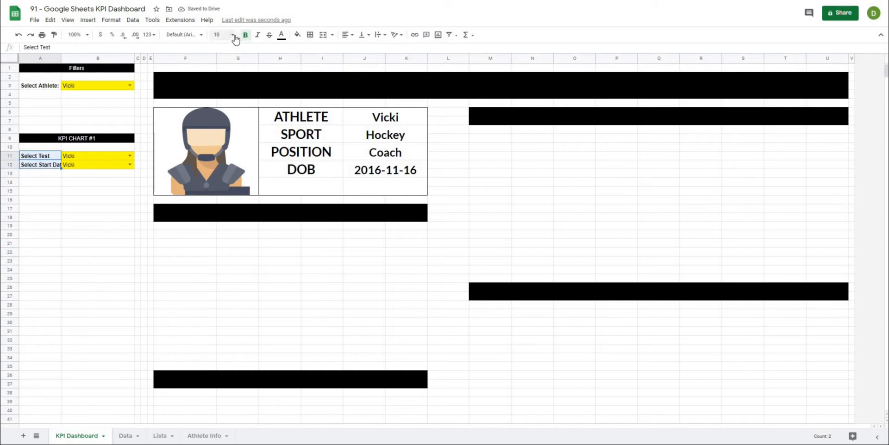
left_click(221, 34)
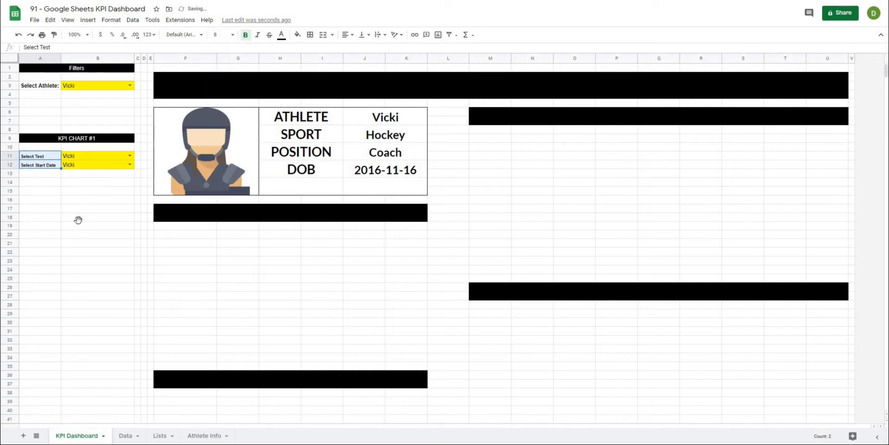
left_click_drag(77, 215, 74, 209)
left_click(48, 176)
Step: Change the data validation of the Select Test dropdown in B11 to list the tests from Lists!C2:C
left_click(91, 156)
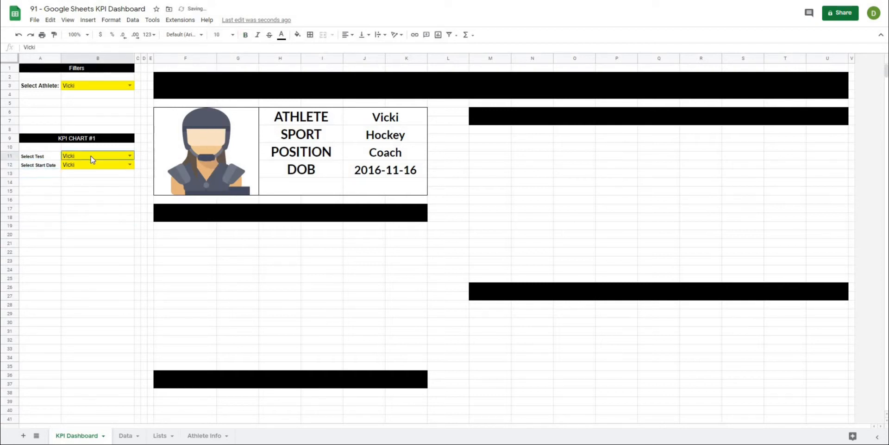
left_click(86, 188)
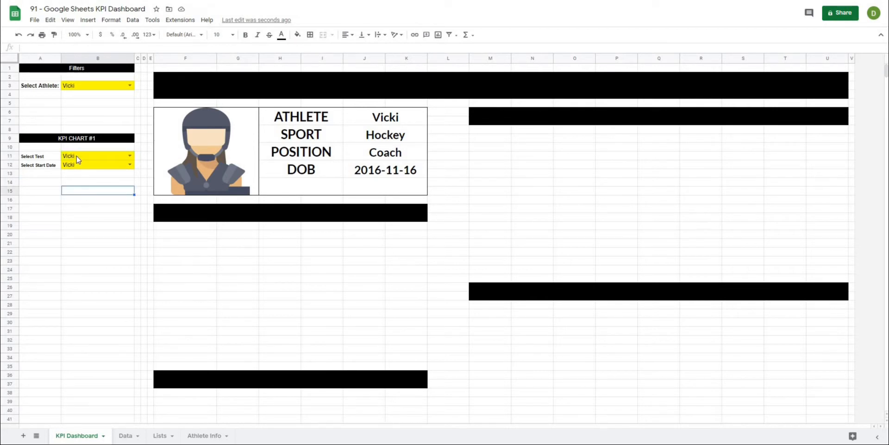
left_click(74, 158)
left_click(33, 158)
left_click(74, 158)
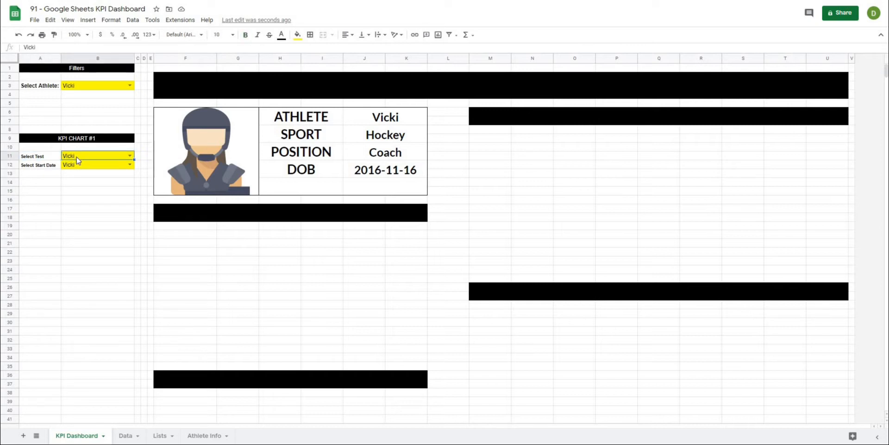
left_click(133, 19)
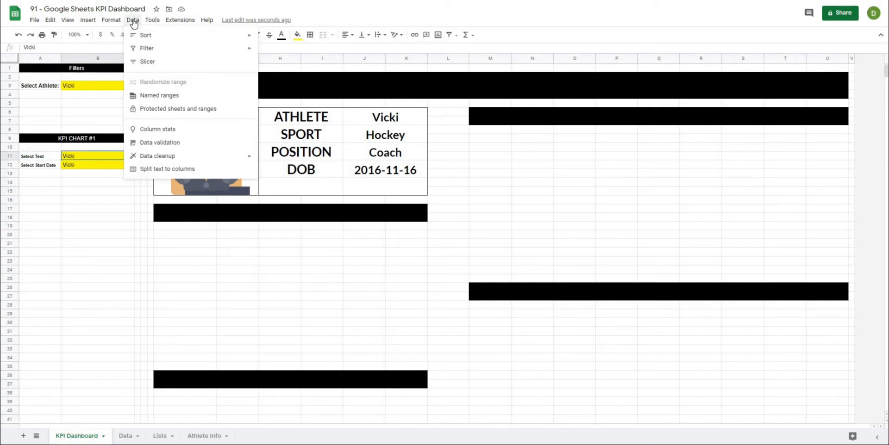
left_click(156, 143)
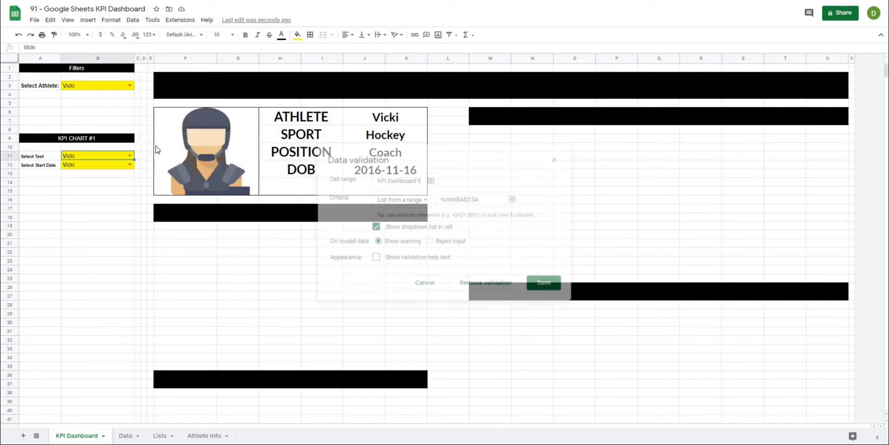
left_click(513, 202)
left_click(159, 436)
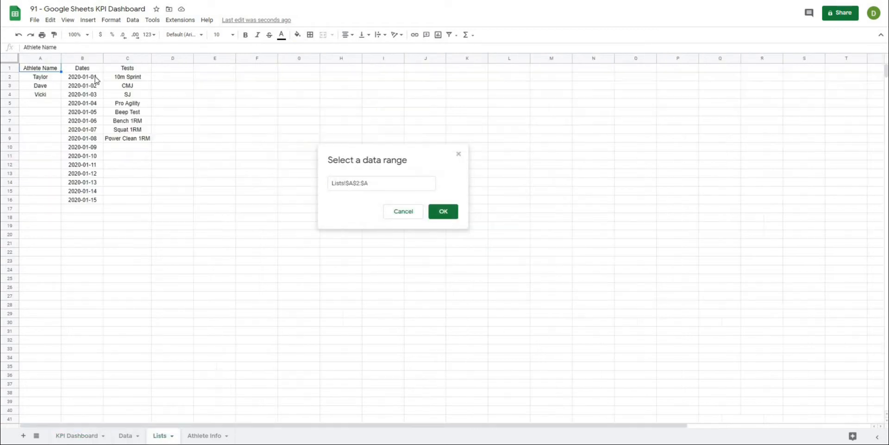
left_click(129, 82)
left_click(361, 183)
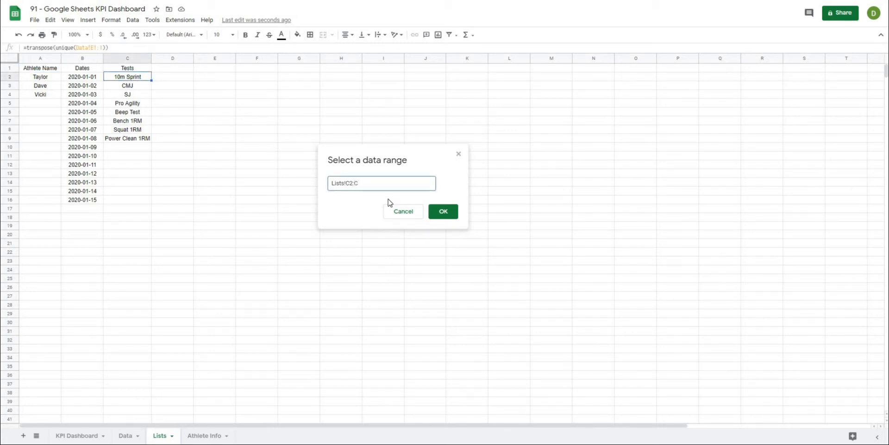
left_click(442, 214)
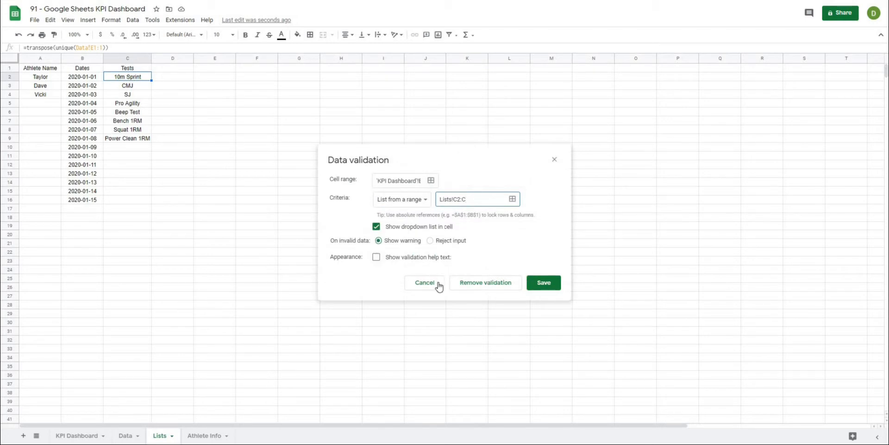
left_click(543, 284)
Step: Choose Pro Agility in the Select Test dropdown on the KPI Dashboard sheet
left_click(77, 436)
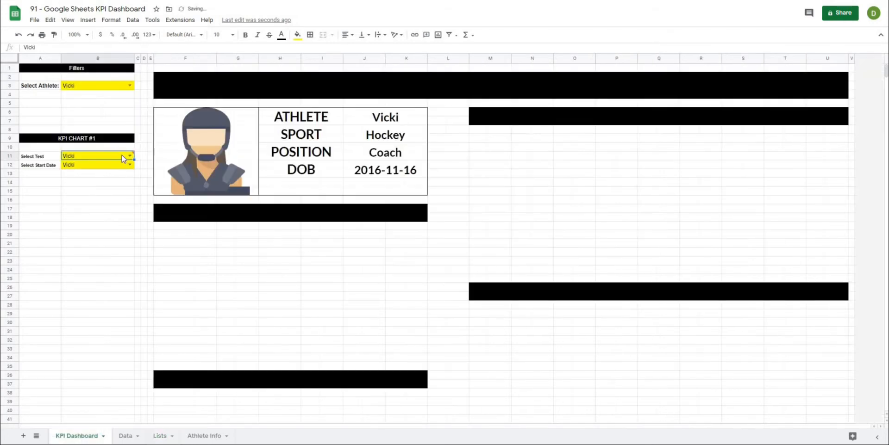
left_click(130, 156)
left_click(124, 254)
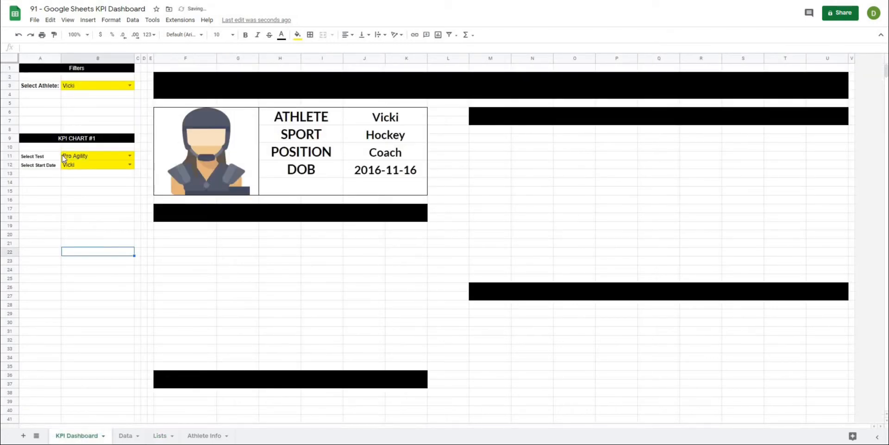
Step: Change the data validation of the Select Start Date dropdown in B12 to list the dates from Lists!B2:B
left_click(75, 175)
left_click(74, 167)
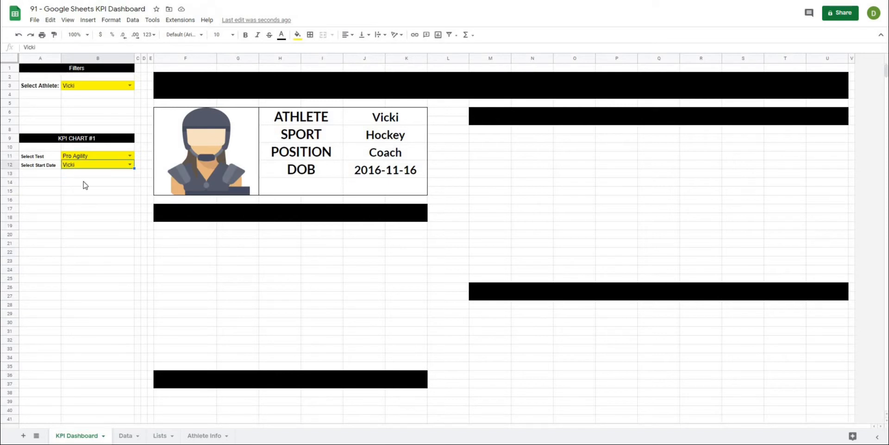
left_click(71, 191)
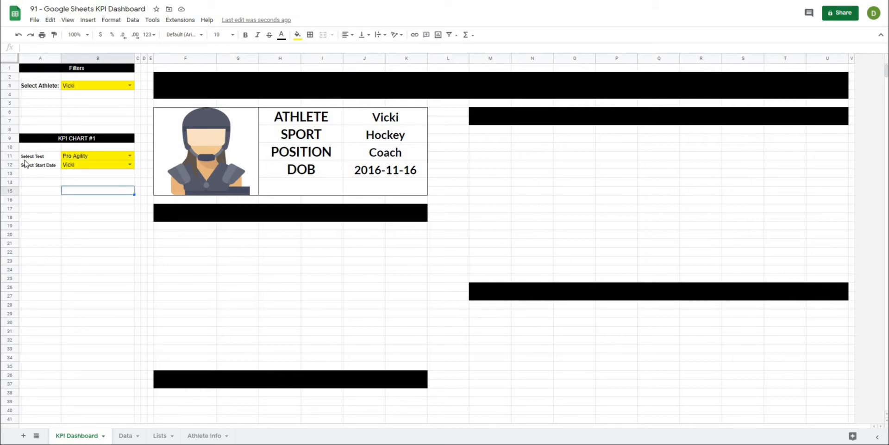
left_click(85, 169)
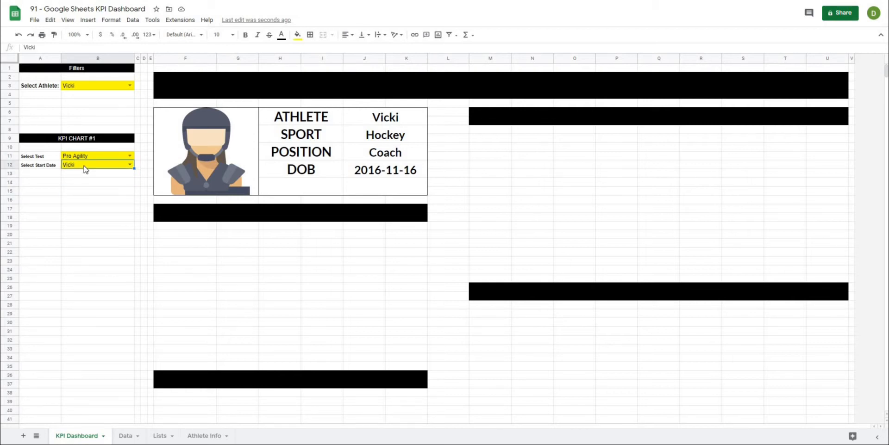
left_click(127, 21)
left_click(153, 143)
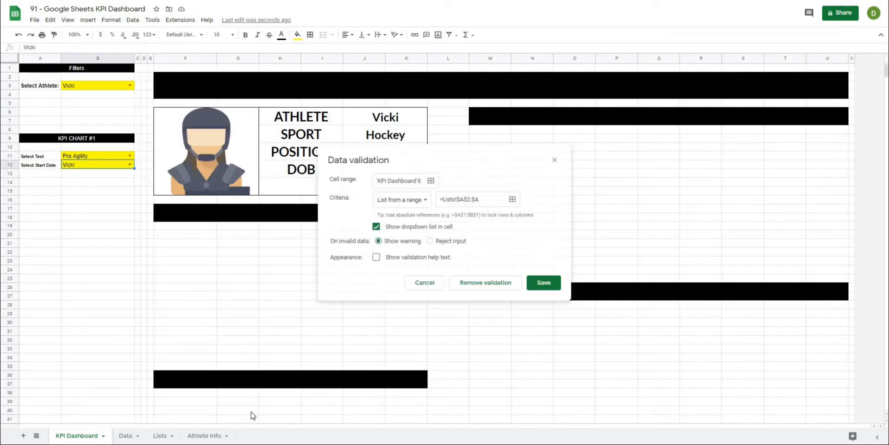
left_click(163, 437)
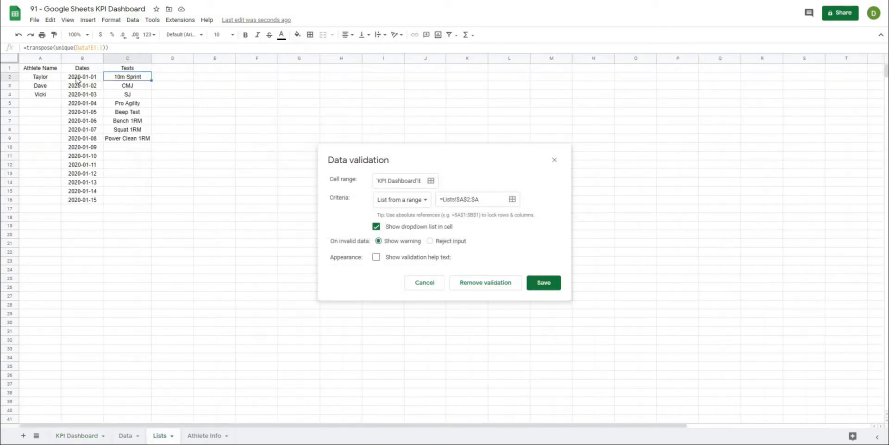
left_click(79, 78)
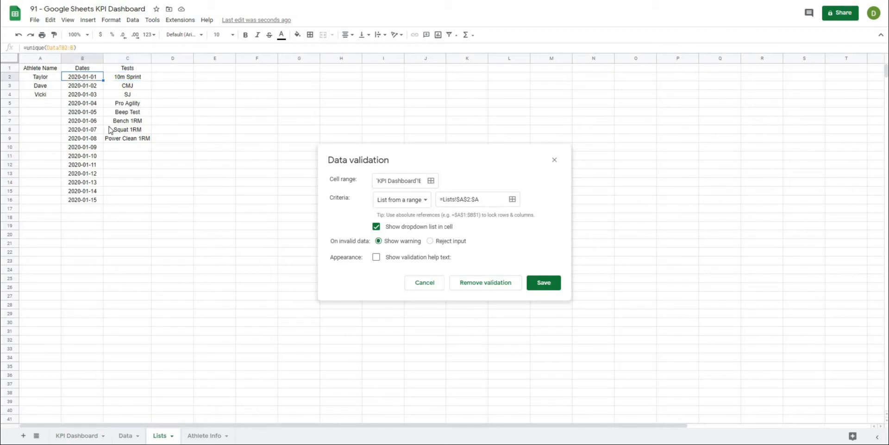
left_click(512, 199)
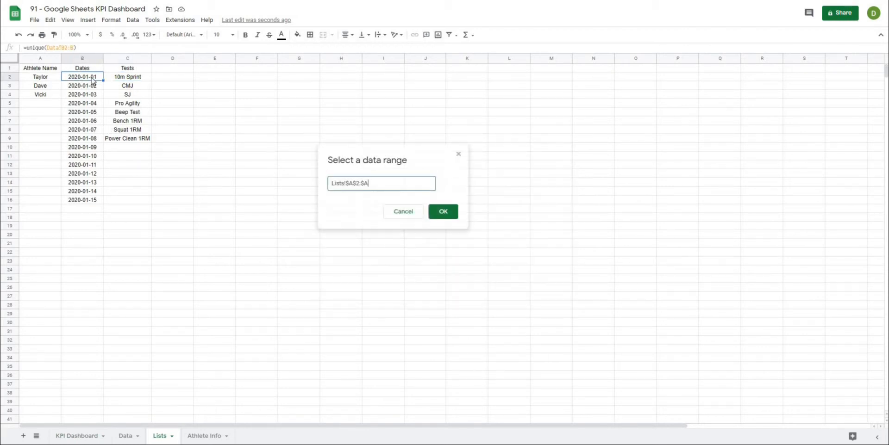
type("Lists!B2")
left_click(443, 212)
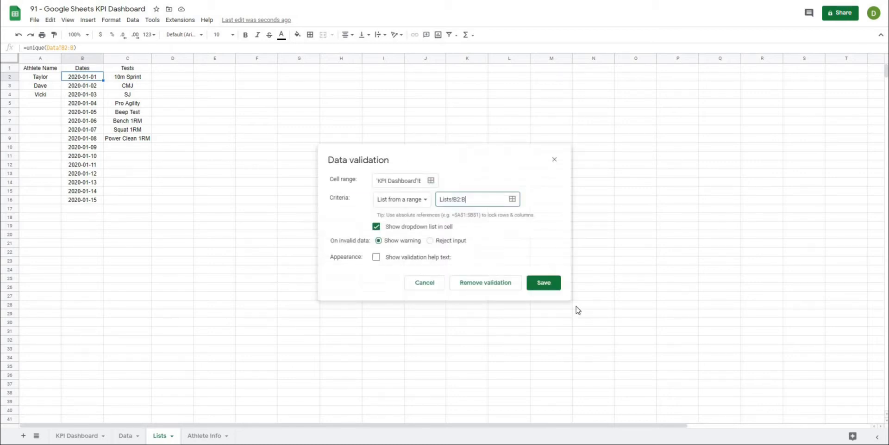
left_click(545, 283)
Step: Choose 2020-01-01 in the Select Start Date dropdown on the KPI Dashboard sheet
left_click(77, 436)
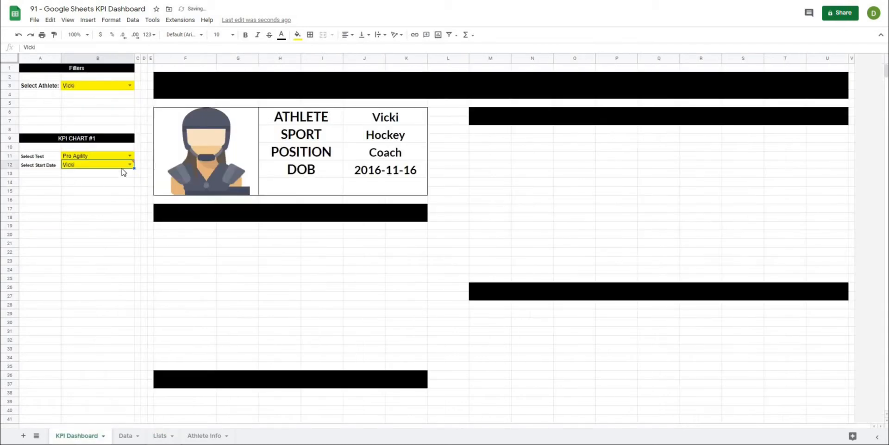
left_click(130, 165)
left_click(85, 176)
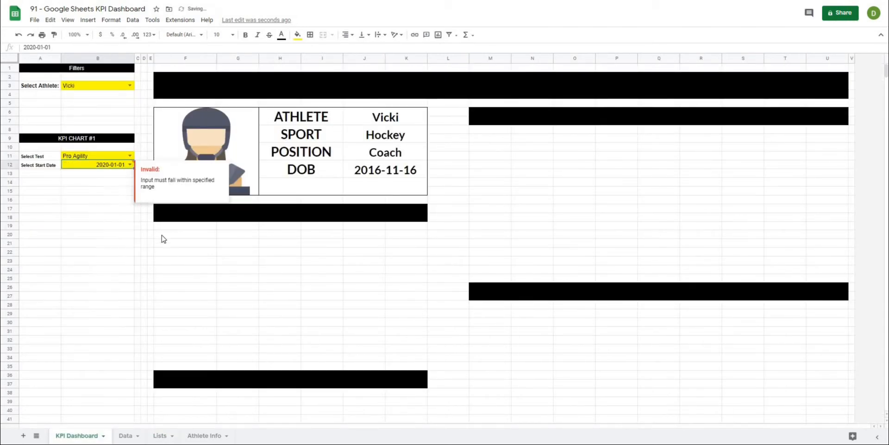
Step: Centre-align the Select Test and Select Start Date dropdown cells B11:B12 on the KPI Dashboard sheet
left_click(168, 251)
left_click_drag(101, 157, 103, 165)
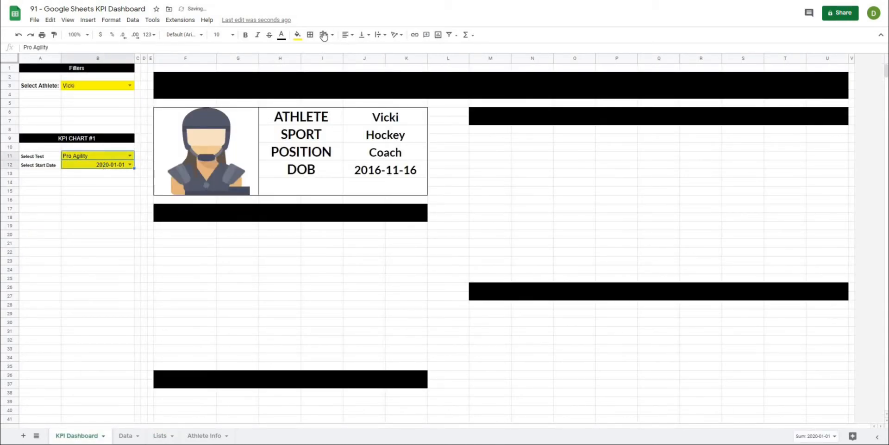
left_click(345, 34)
left_click(357, 51)
left_click(293, 303)
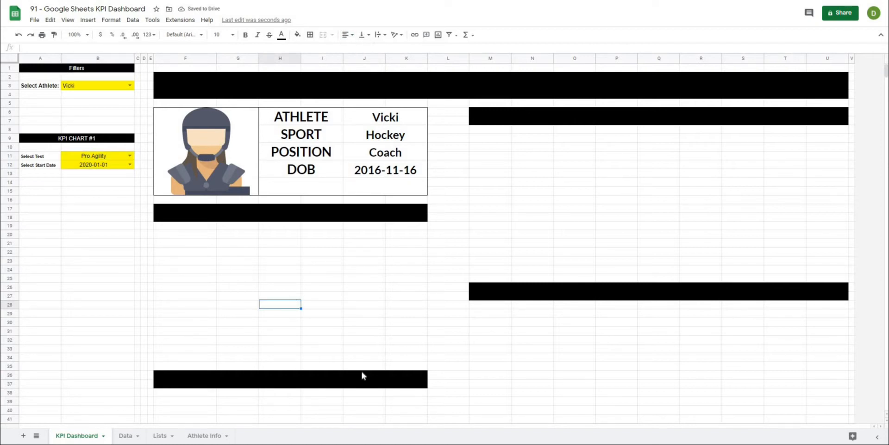
Step: Centre-align the Select Athlete dropdown cell B3
left_click(84, 86)
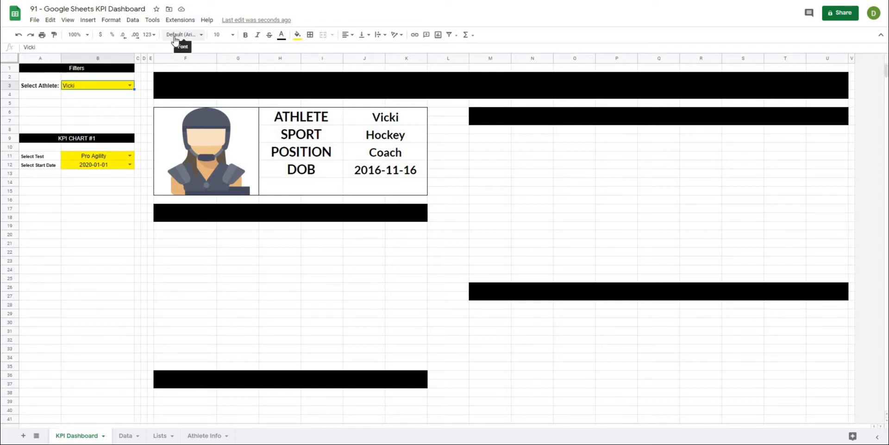
left_click(346, 35)
left_click(356, 52)
left_click(585, 198)
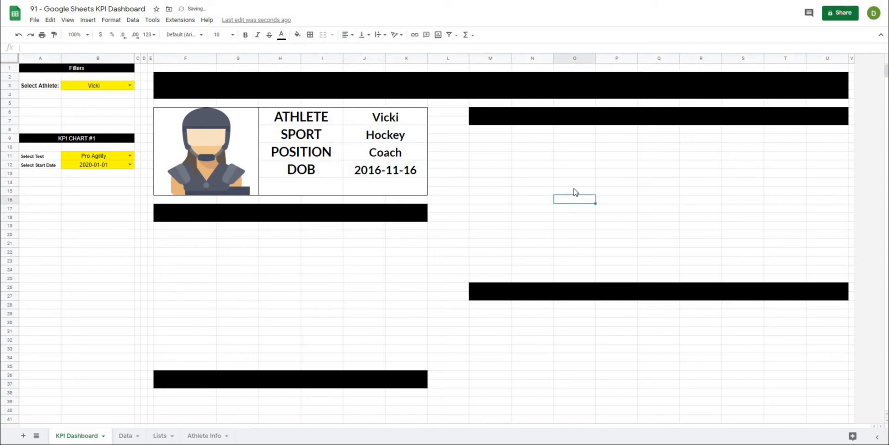
Step: Set the text colour of the large black title banner in rows 2 to 4 to white, trying it with sample text
left_click(387, 87)
left_click(658, 191)
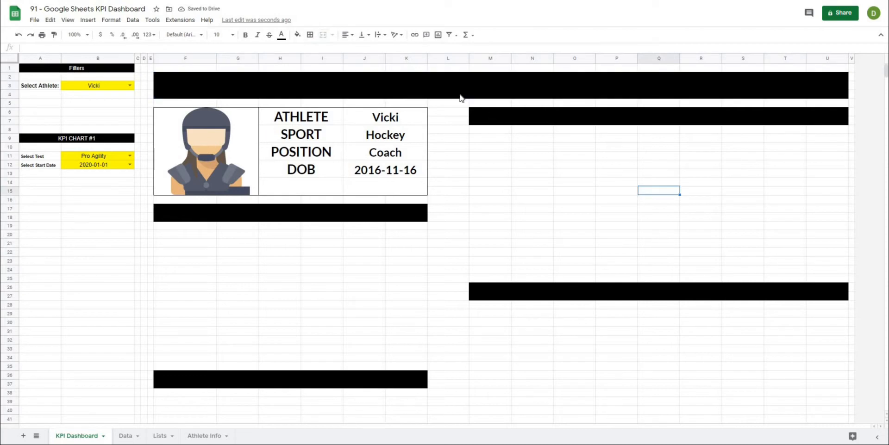
left_click(460, 96)
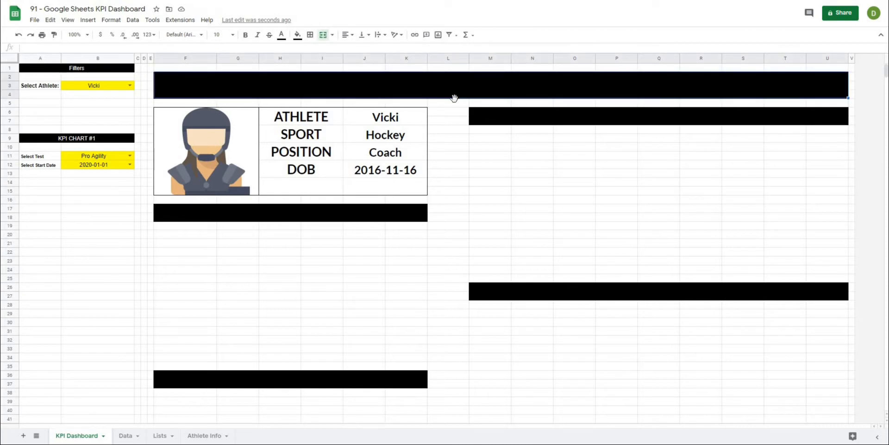
left_click(281, 35)
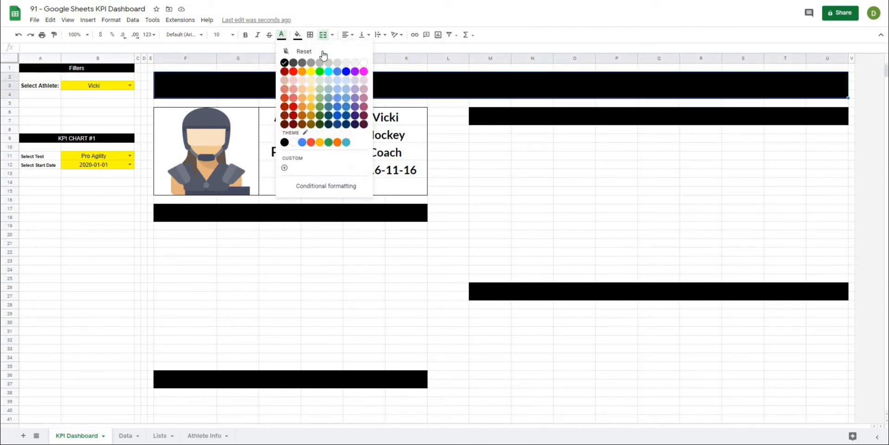
left_click(554, 174)
left_click(440, 95)
type("asdsadsad")
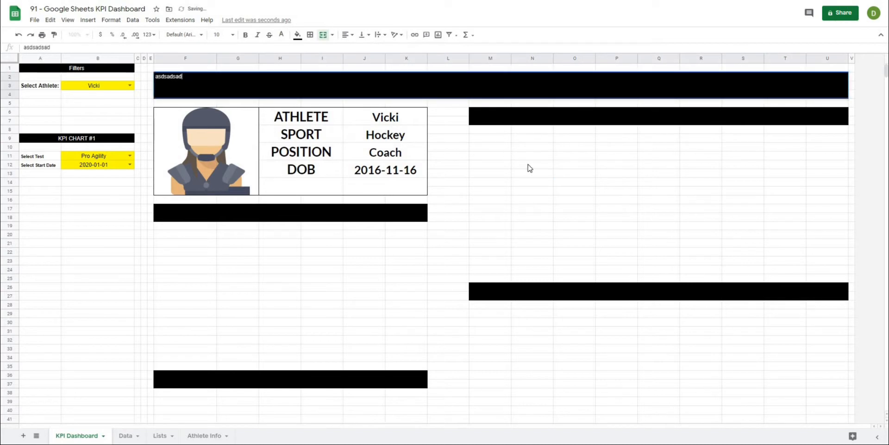
key("ctrl+Return")
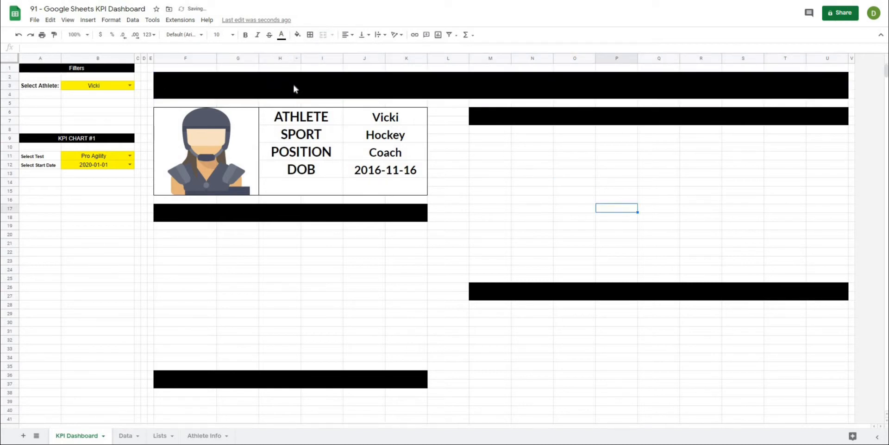
Step: Enter the formula ="KPI DASHBOARD: "&B3 in the black title banner so it includes the selected athlete
left_click(293, 88)
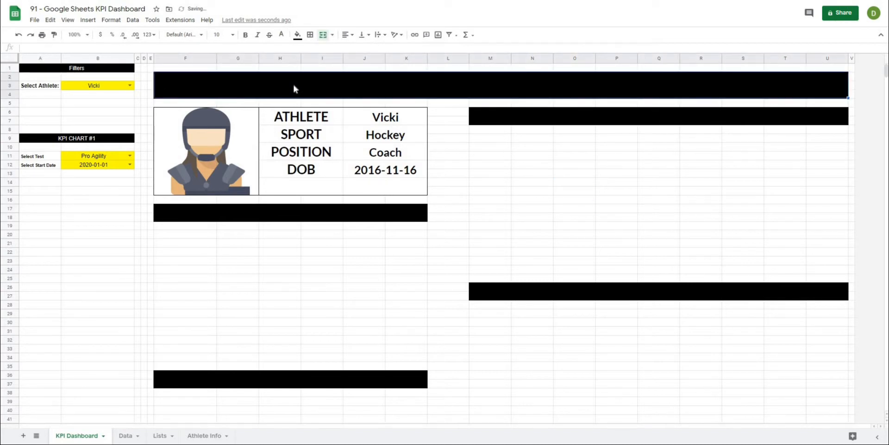
left_click(170, 49)
type("=")
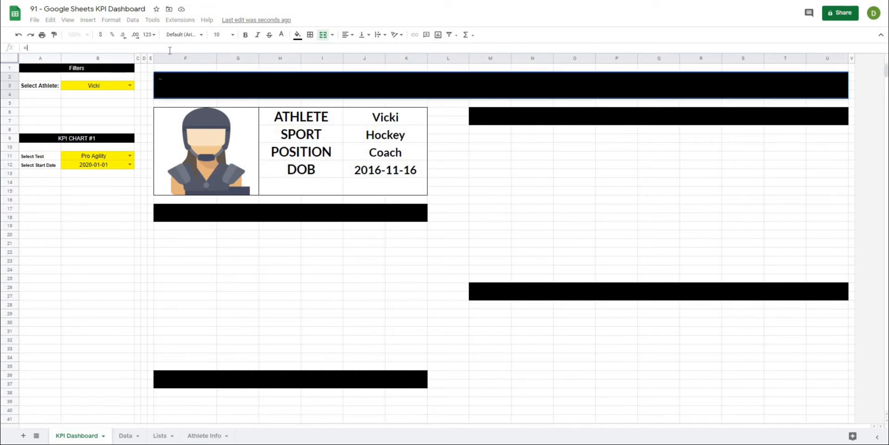
type("1")
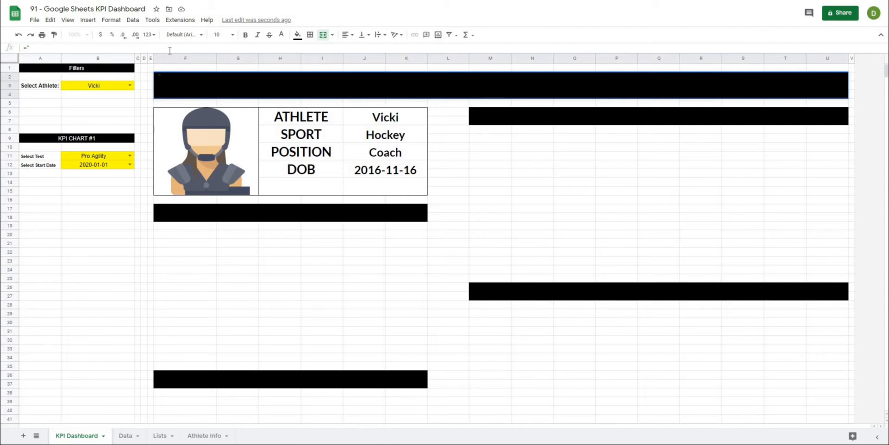
type("KPI DASHBOARD:")
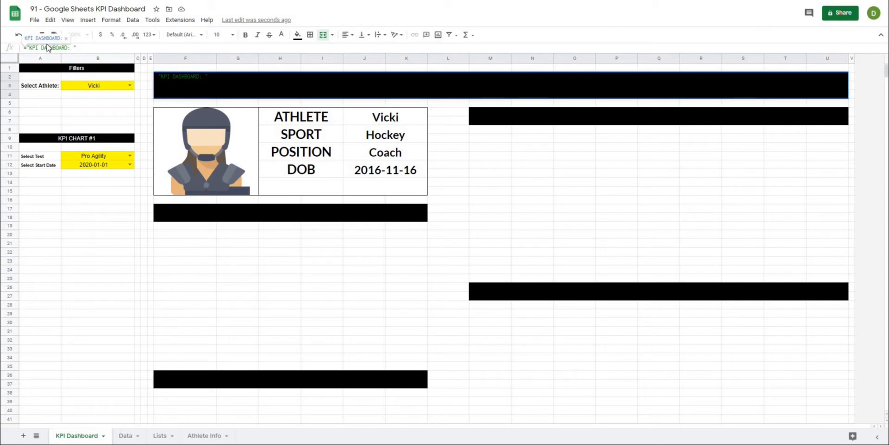
type("&")
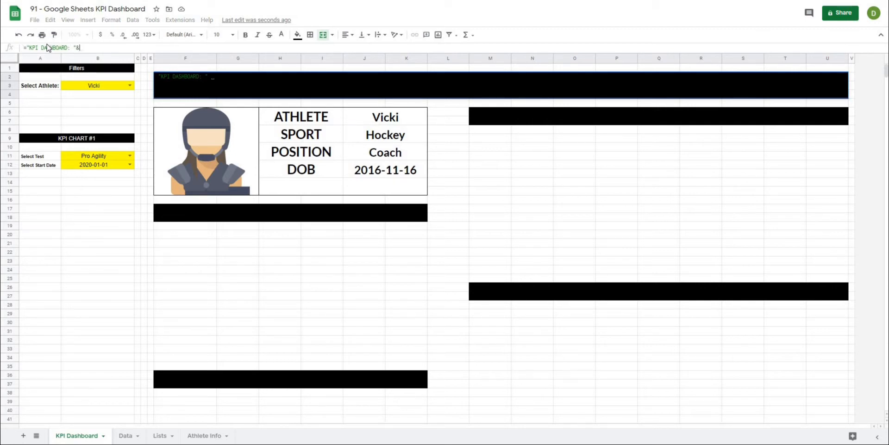
left_click(98, 87)
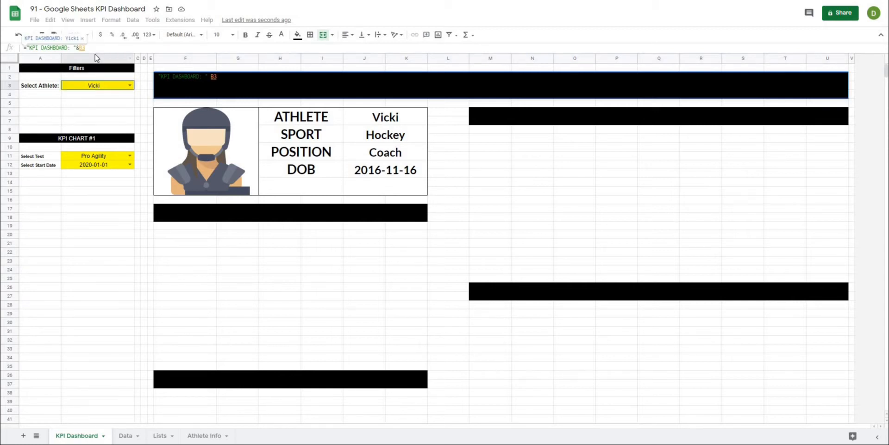
key("Return")
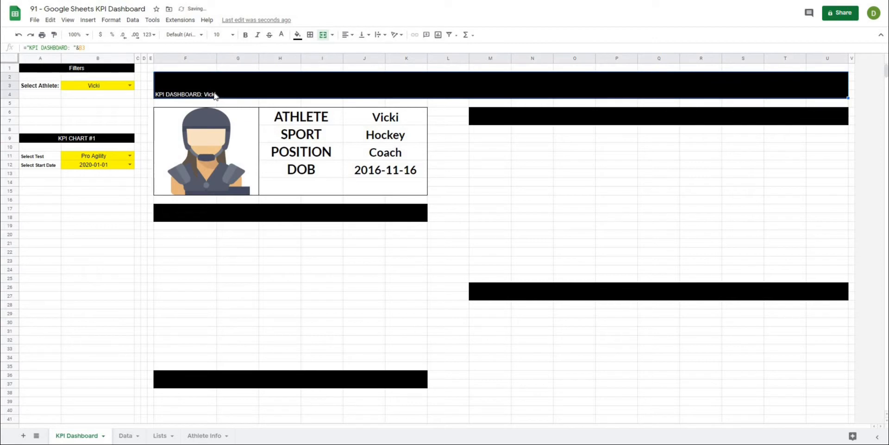
Step: Centre the KPI DASHBOARD title in its banner and set its font size to 36
left_click(351, 35)
left_click(356, 51)
left_click(232, 35)
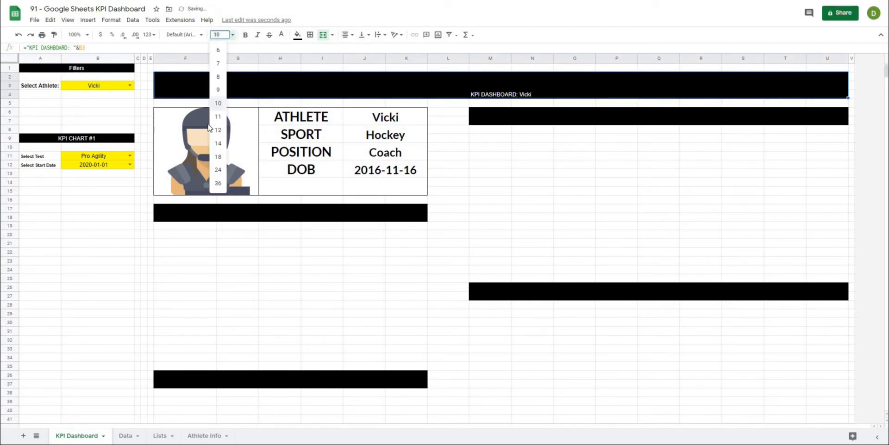
left_click(218, 183)
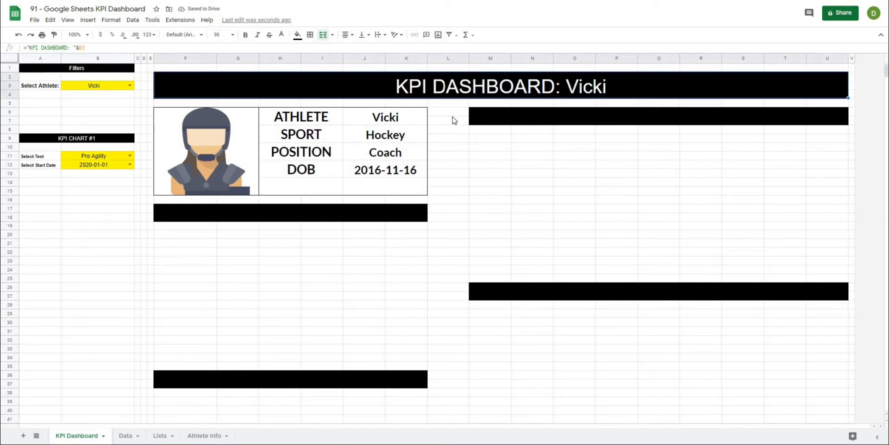
Step: Test the title with the first and second athletes listed in the Select Athlete dropdown, leaving the first one selected
left_click(130, 86)
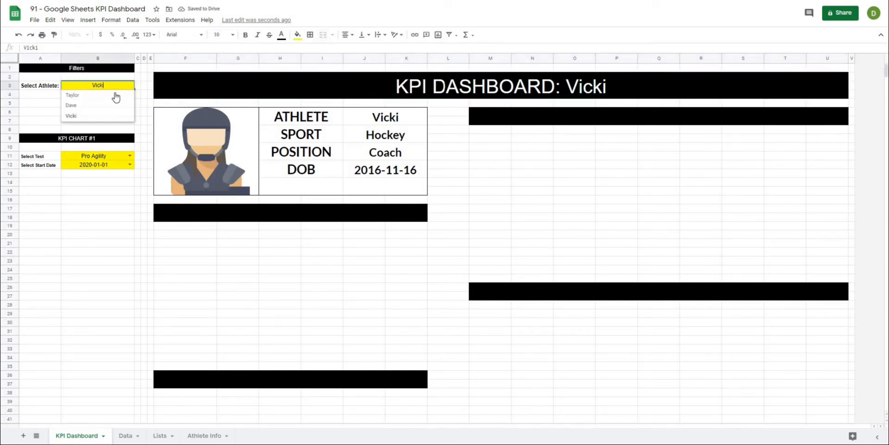
left_click(112, 100)
left_click(129, 85)
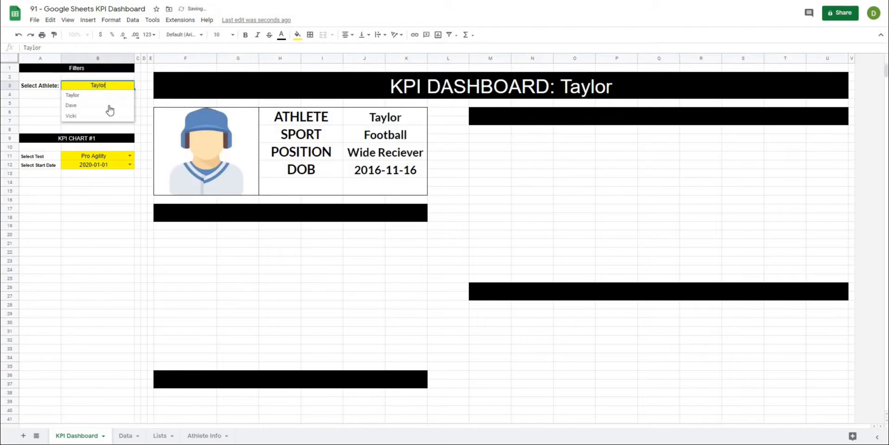
left_click(110, 109)
left_click(129, 85)
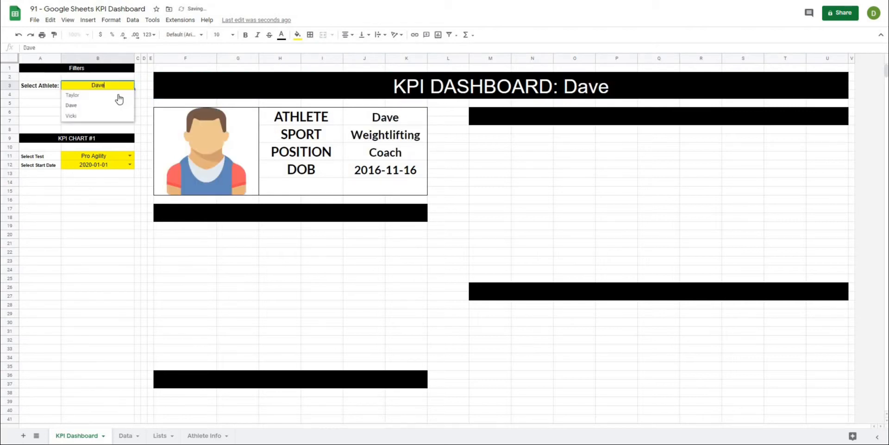
left_click(116, 99)
left_click(411, 95)
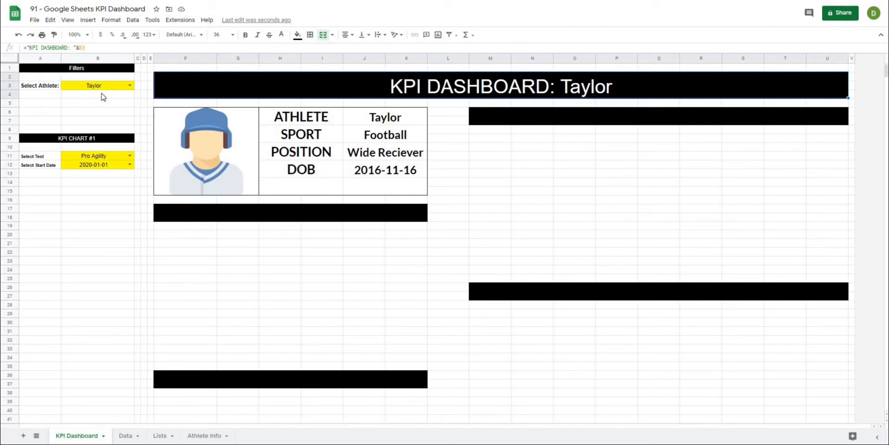
left_click(545, 192)
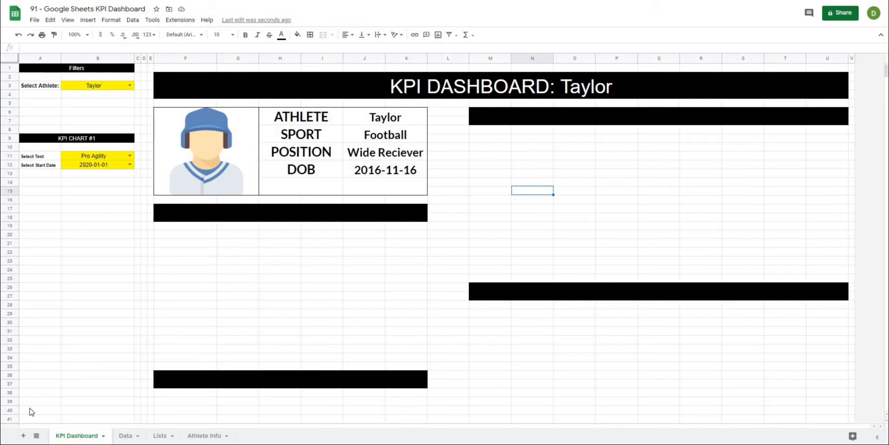
Step: Add a new sheet after KPI Dashboard and rename it Test Set Up
left_click(24, 438)
right_click(131, 436)
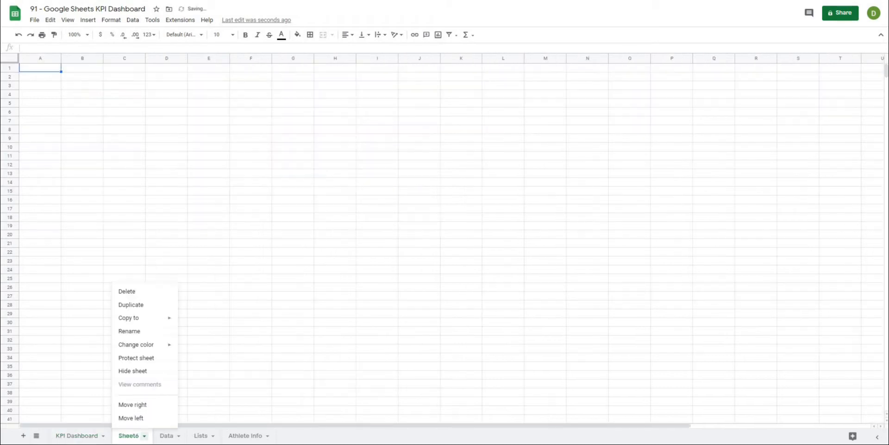
left_click(139, 330)
type("Test Set Up")
key("Return")
left_click(151, 297)
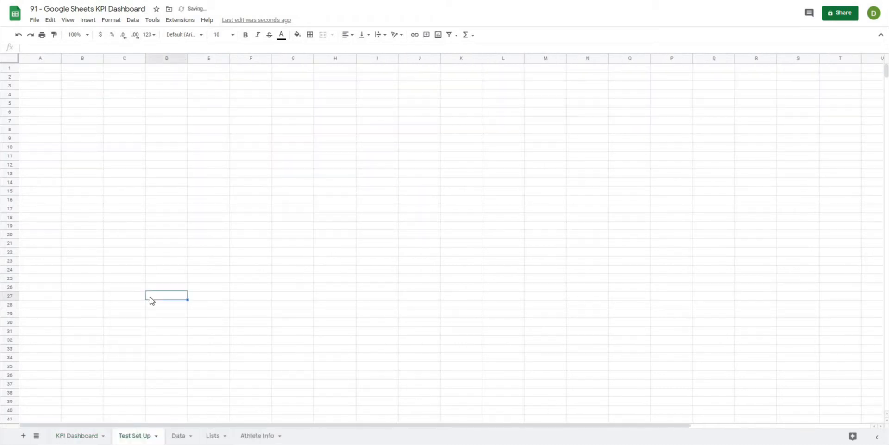
left_click(213, 253)
Step: Enter the headers Test Name, Min Better, Team Min and Team Max in A1:D1 of the Test Set Up sheet
left_click(34, 70)
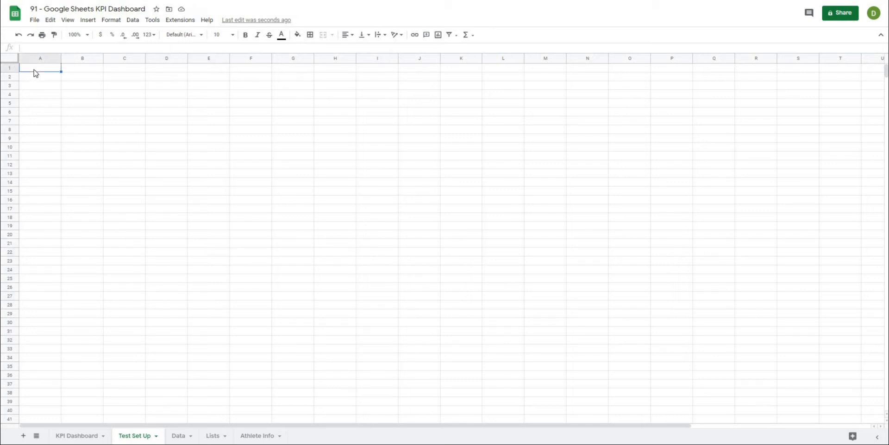
type("Test Name")
key("Tab")
key("Tab")
type("Team Min")
key("Tab")
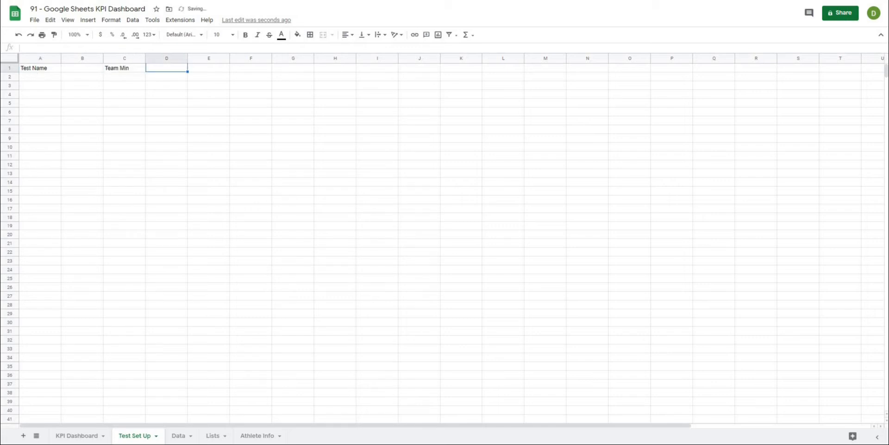
type("Team Max")
key("Left")
key("Left")
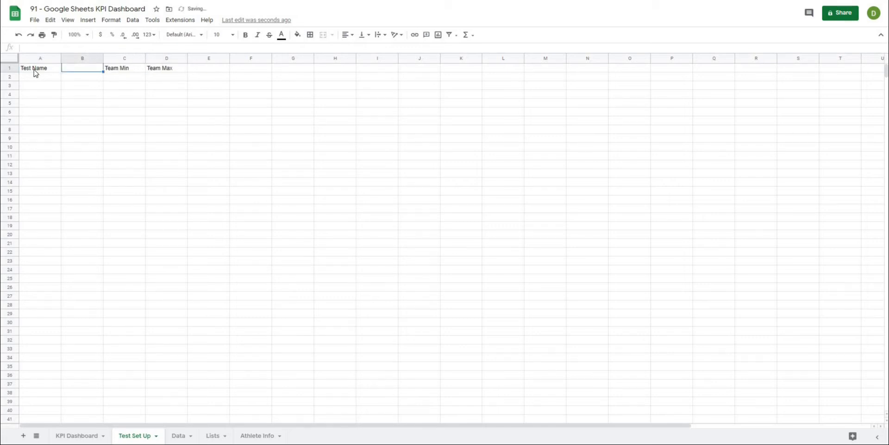
type("Min Bet")
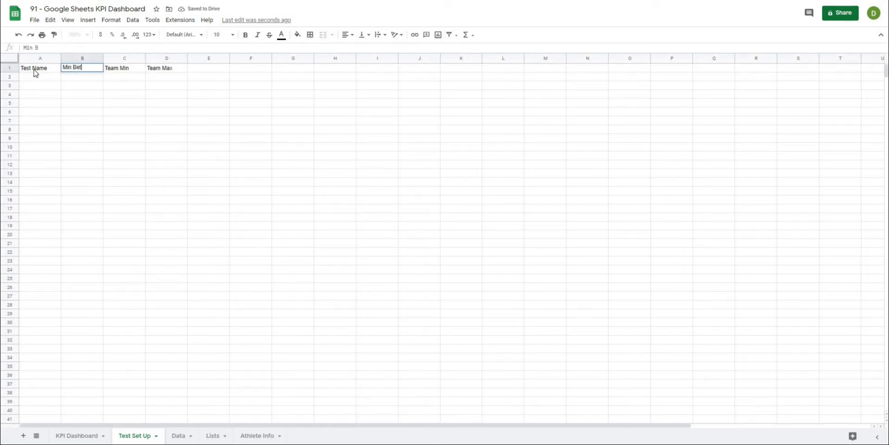
type("ter")
key("Return")
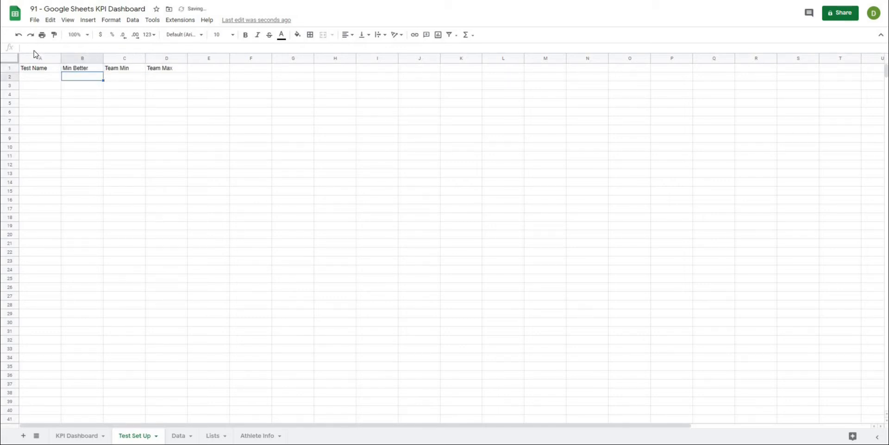
Step: Widen columns A to D and format the row 1 headers as centred, bold white text on black
left_click(53, 90)
left_click_drag(34, 58, 166, 58)
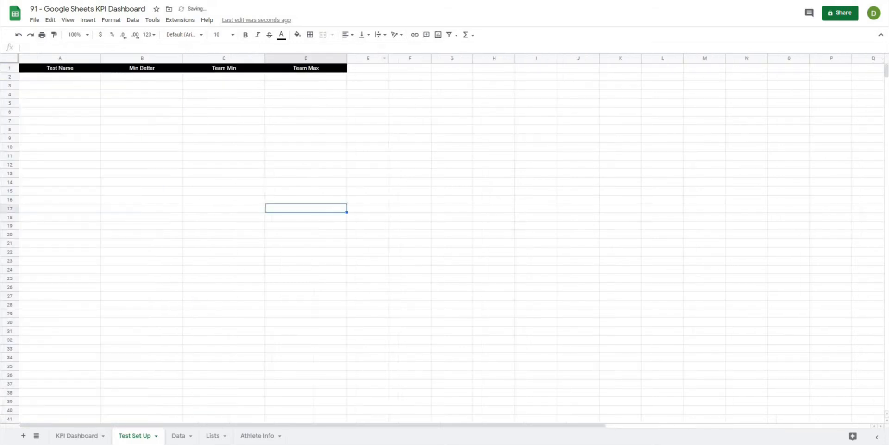
Step: Copy the Select Test dropdown cell B11, set to Pro Agility, from KPI Dashboard into A2 under Test Name on Test Set Up
left_click(51, 78)
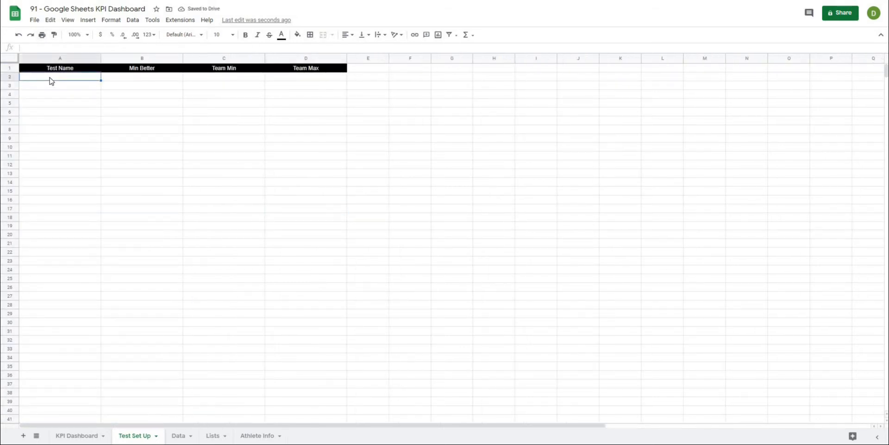
left_click(76, 436)
left_click(102, 157)
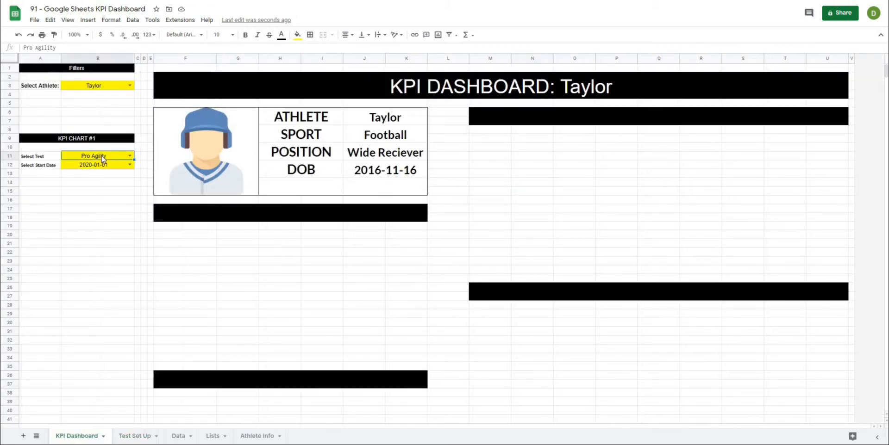
left_click(127, 436)
type("Pro Agility")
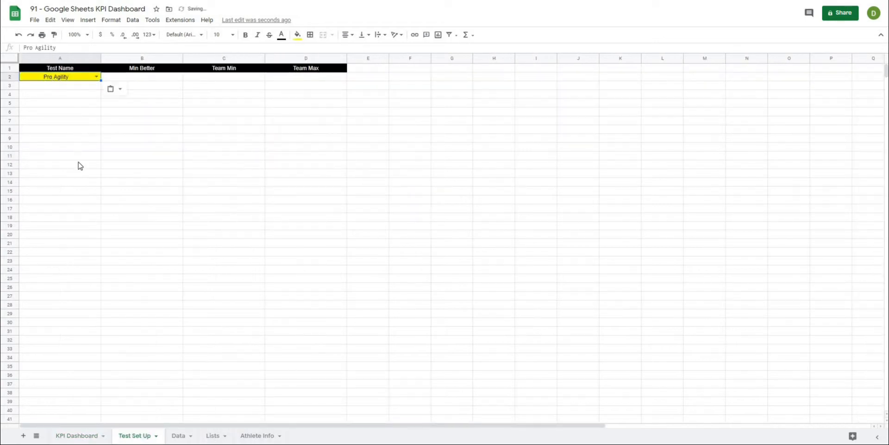
left_click(79, 164)
left_click(95, 77)
key("Escape")
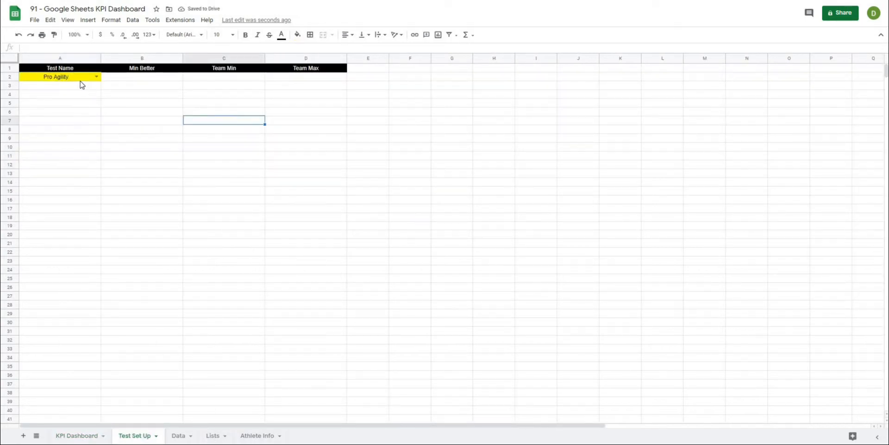
Step: Remove the yellow fill from A2 on Test Set Up and copy its dropdown down through A31
left_click(297, 35)
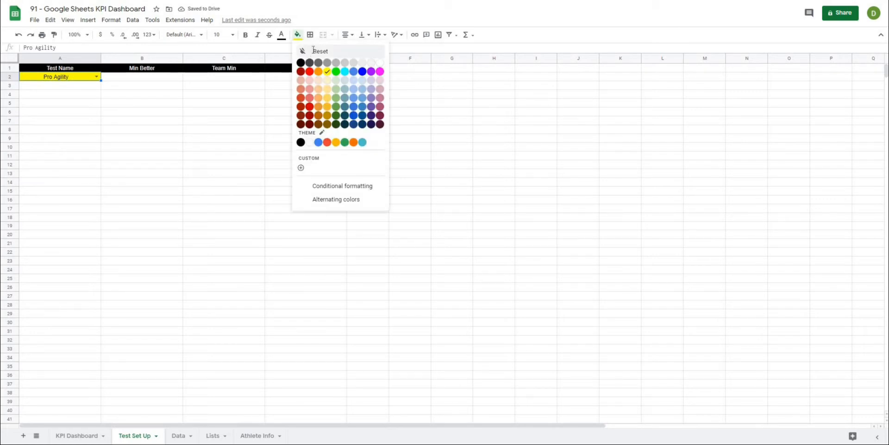
left_click(309, 51)
left_click_drag(101, 81, 55, 85)
Step: Clear the copied test names from A3:A31, keeping the dropdowns in those cells
left_click(186, 244)
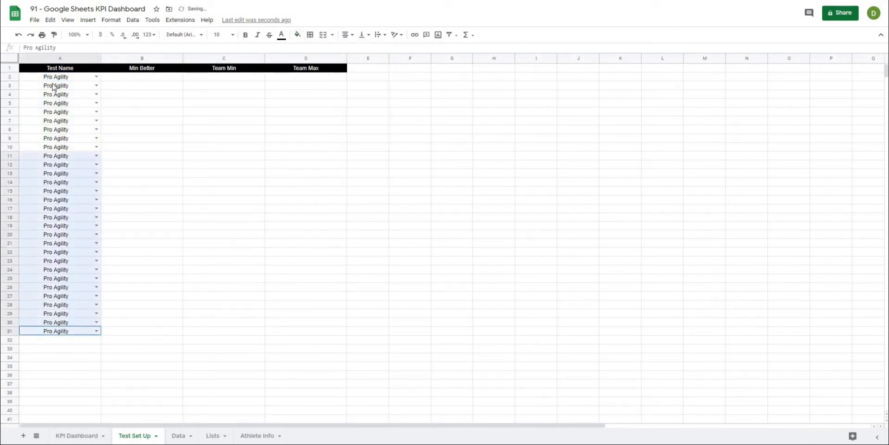
key("Delete")
left_click(224, 104)
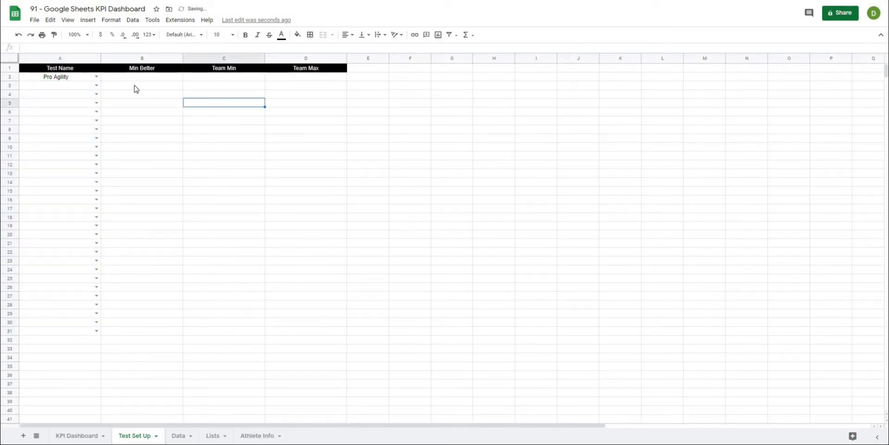
Step: Insert checkboxes in B2:B31 under the Min Better header
left_click_drag(139, 77, 141, 333)
left_click(69, 21)
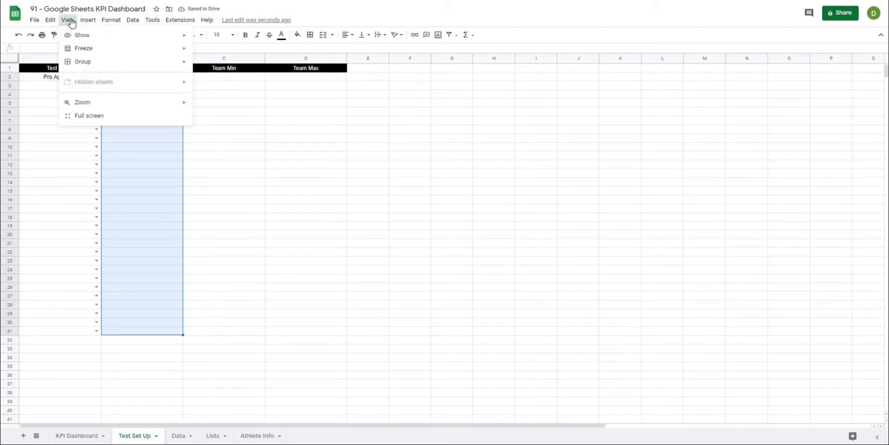
mouse_move(87, 20)
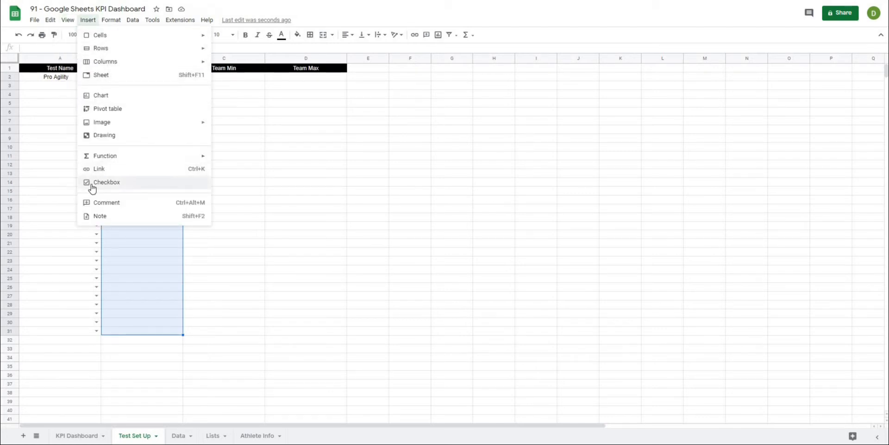
left_click(139, 184)
key("Right")
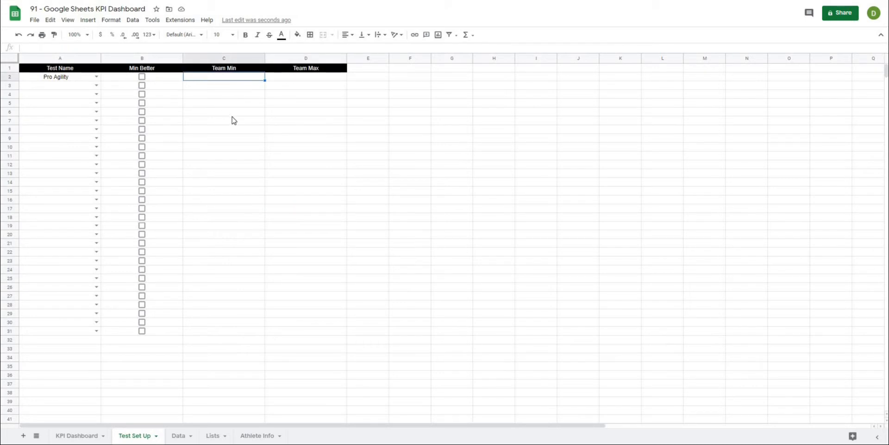
left_click(232, 121)
Step: Begin a Team Min formula in C2 with MIN around INDEX, referencing Data!A2:Q and leaving the row argument blank
left_click(221, 81)
type("=")
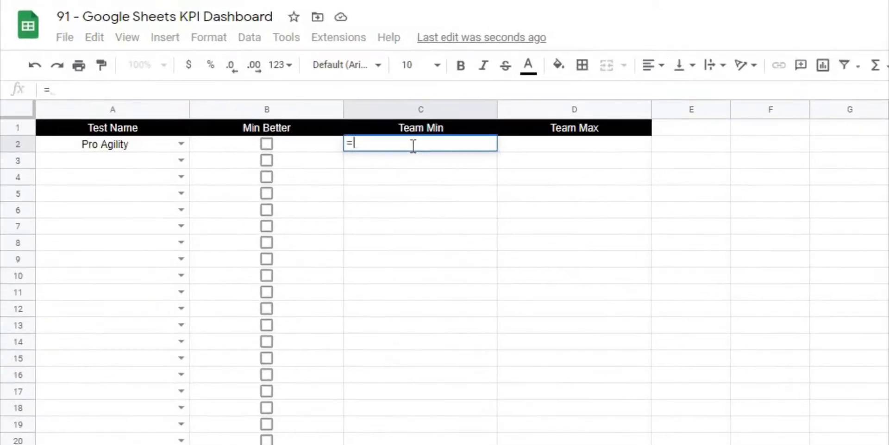
type("min")
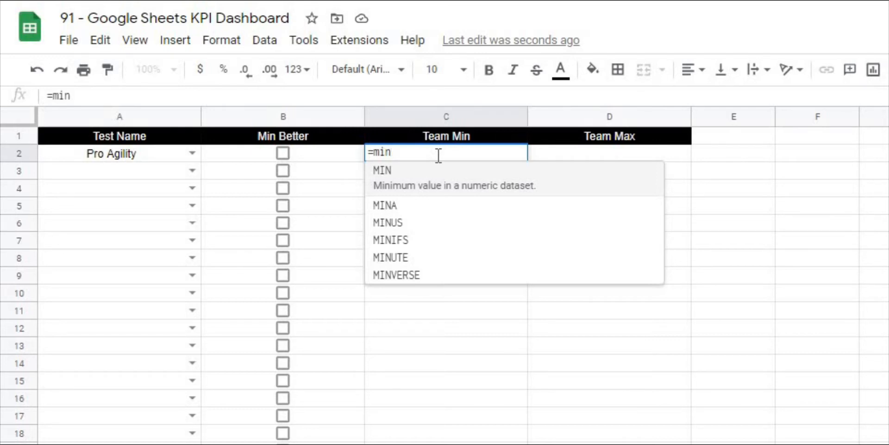
type("(")
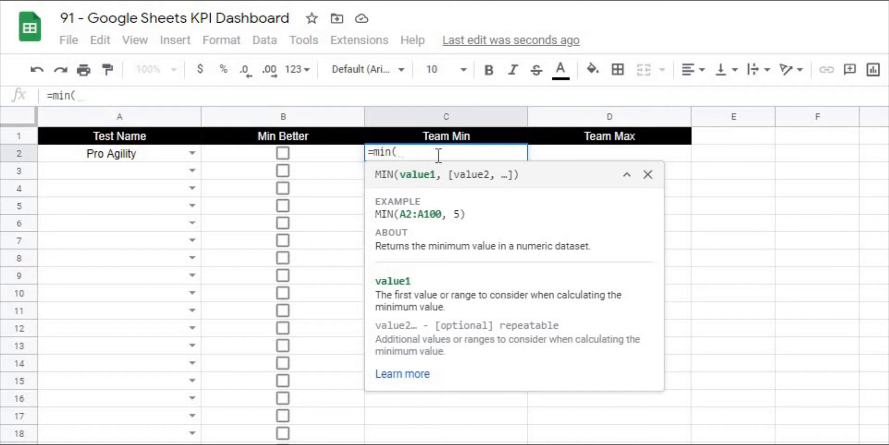
type("index(")
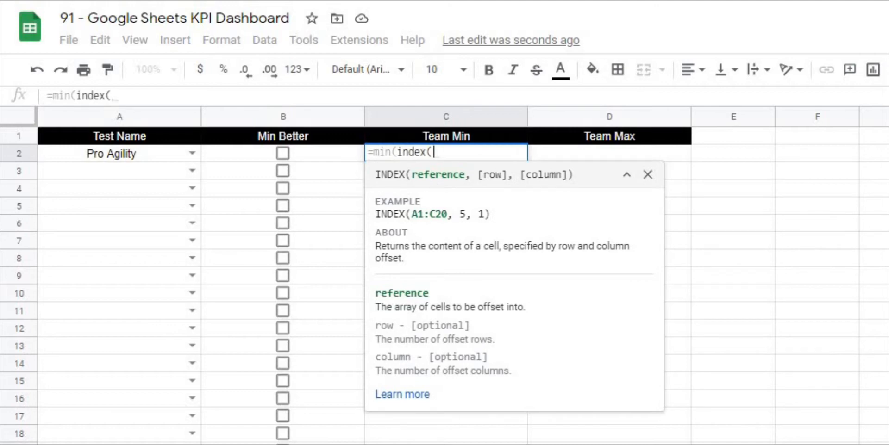
left_click(155, 442)
left_click_drag(70, 155, 886, 154)
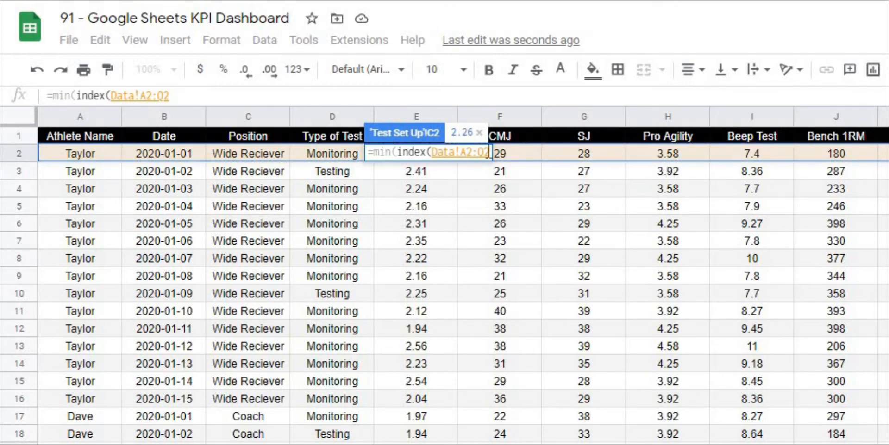
left_click(490, 153)
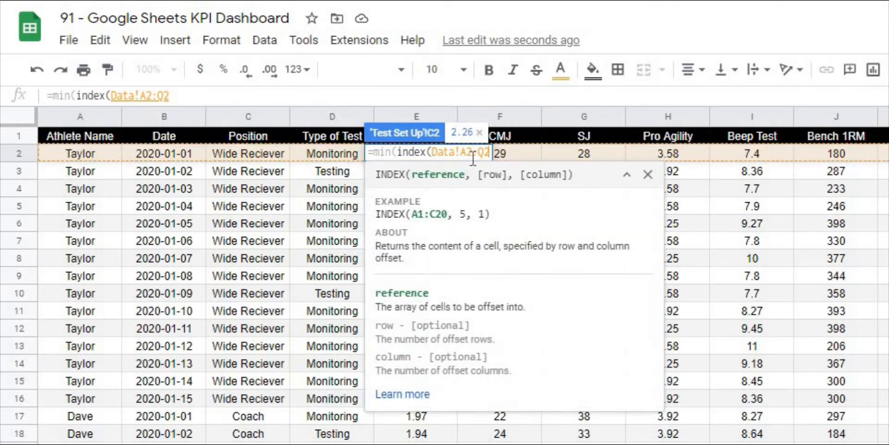
key("BackSpace")
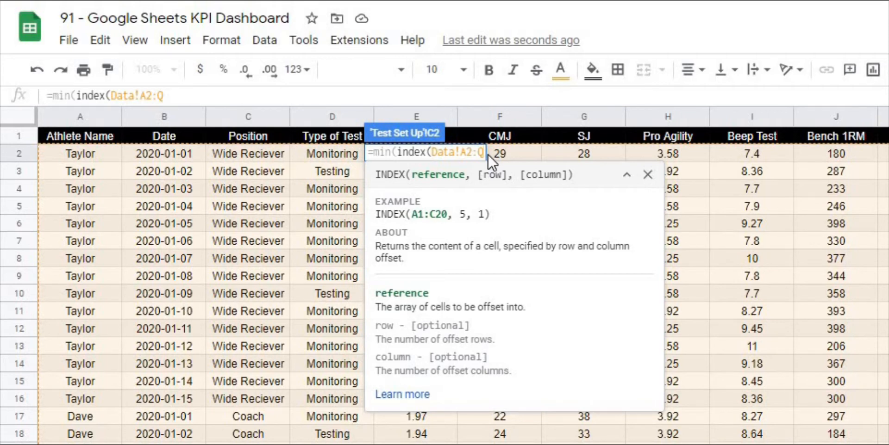
type(", ")
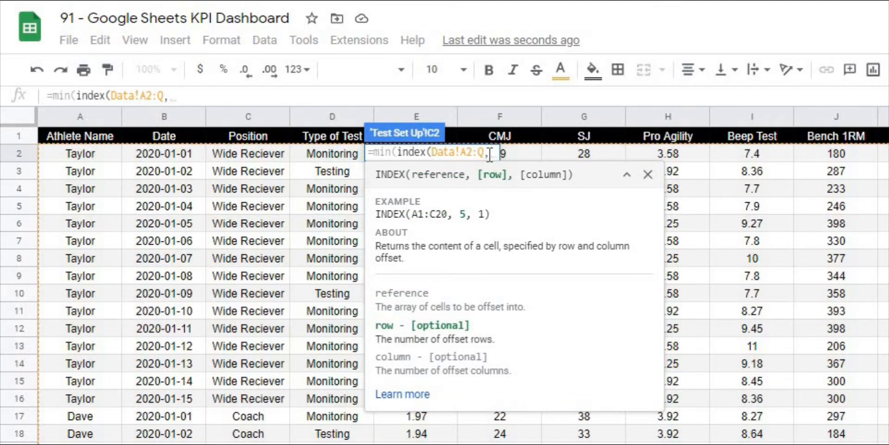
type(",")
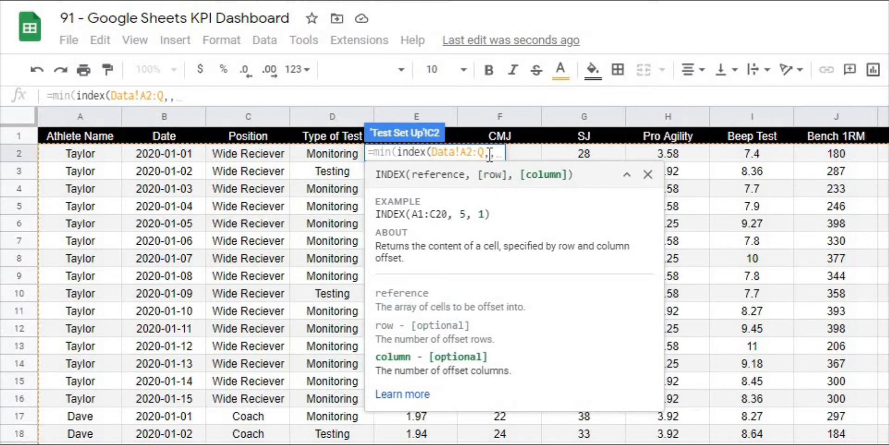
Step: Complete the C2 formula with match(A2, Data!1:1,) as the INDEX column argument and enter it
type("match(")
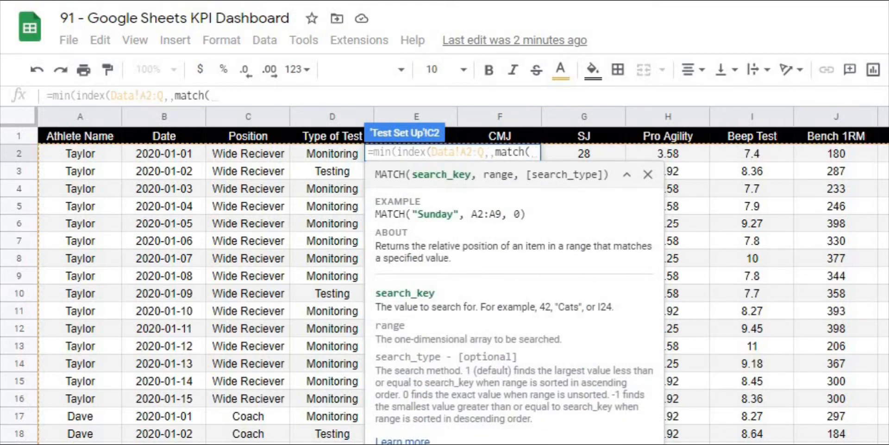
left_click(259, 443)
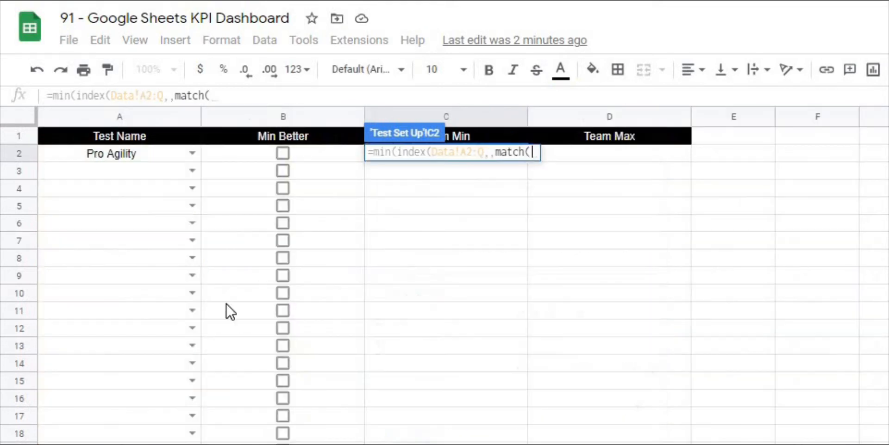
left_click(118, 151)
type(",")
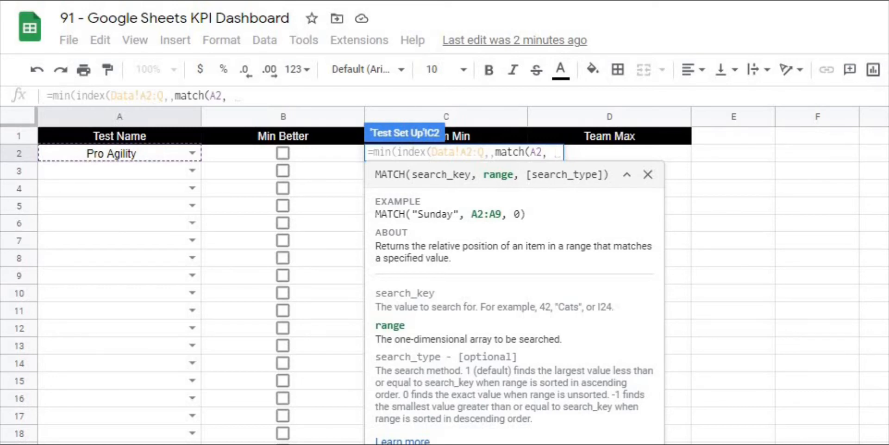
left_click(263, 444)
left_click(23, 134)
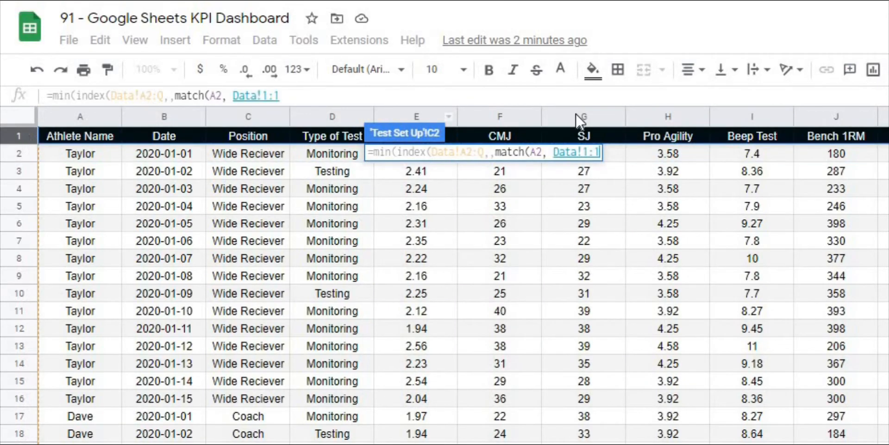
type(", )")
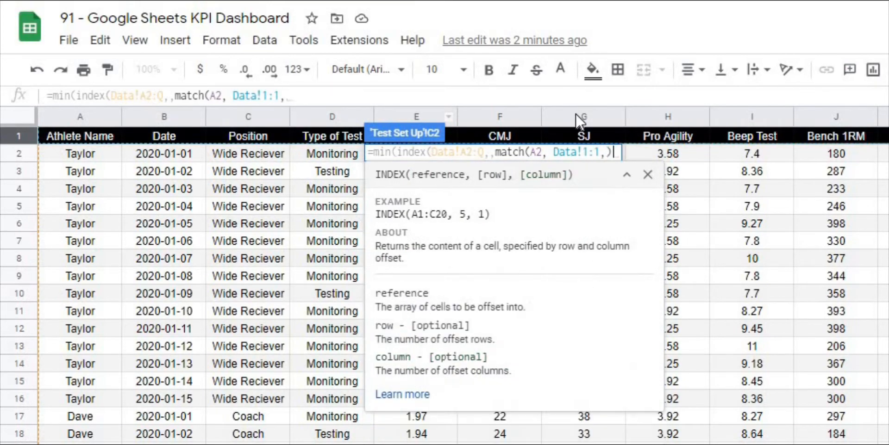
type(")")
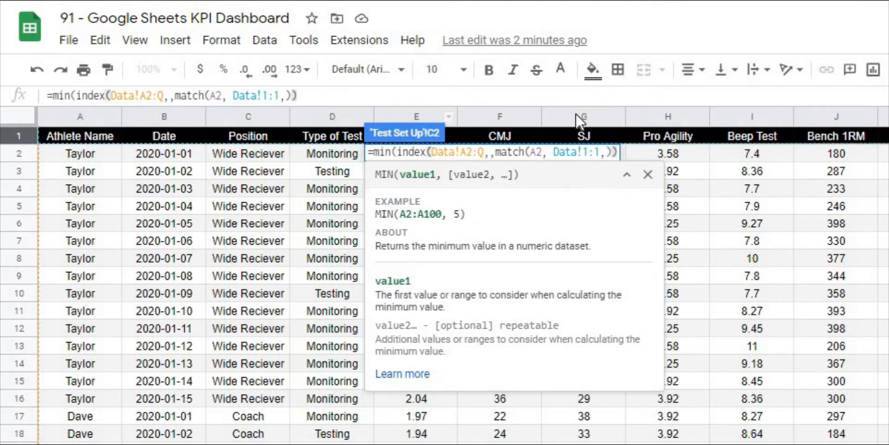
type(")")
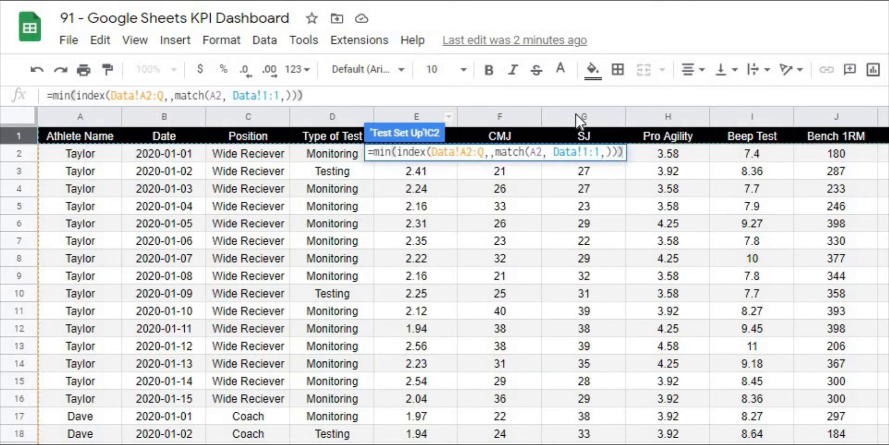
key("Return")
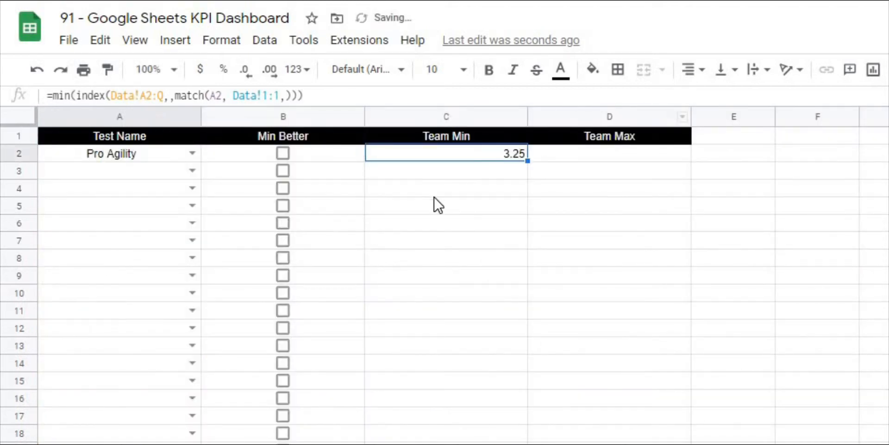
Step: Centre-align the Team Min value in C2
left_click(433, 204)
left_click(417, 156)
left_click(698, 73)
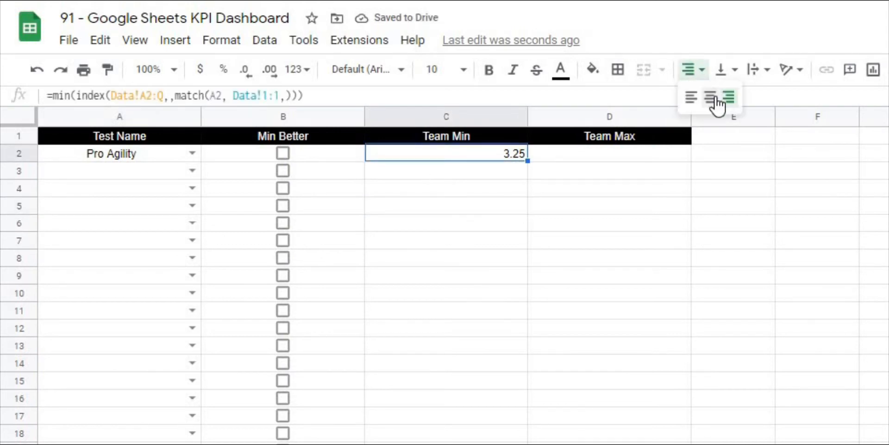
left_click(716, 97)
left_click(735, 264)
left_click(476, 224)
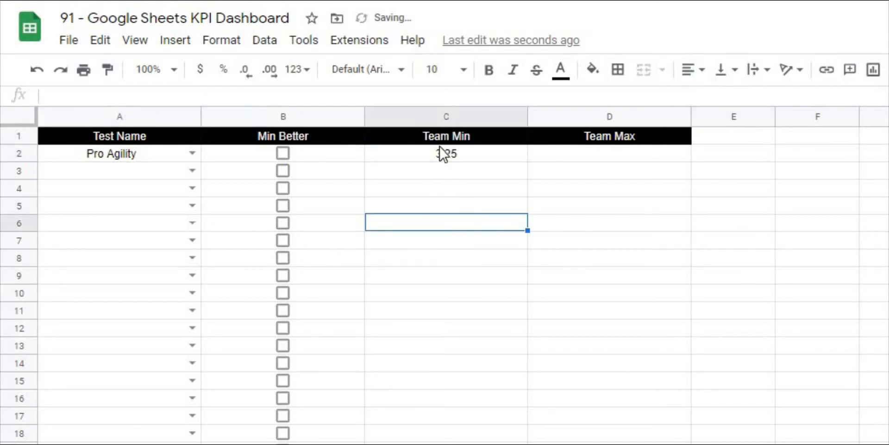
Step: Examine the INDEX and MATCH part nested inside the MIN formula in C2
left_click(439, 152)
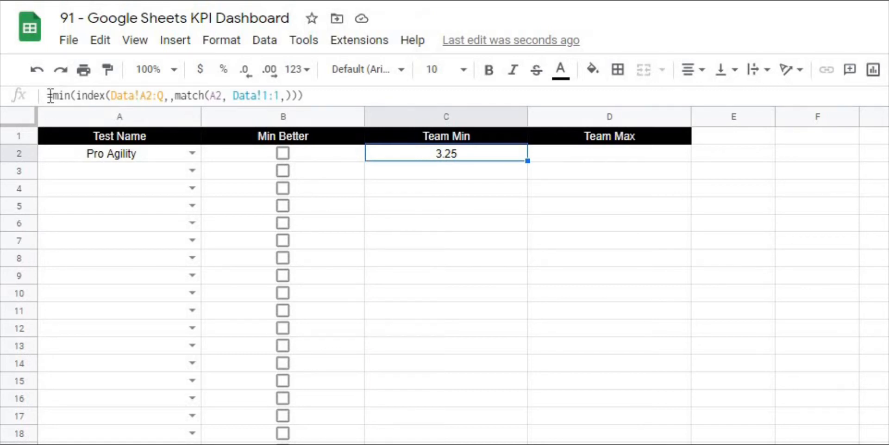
left_click(76, 95)
left_click_drag(75, 95, 301, 94)
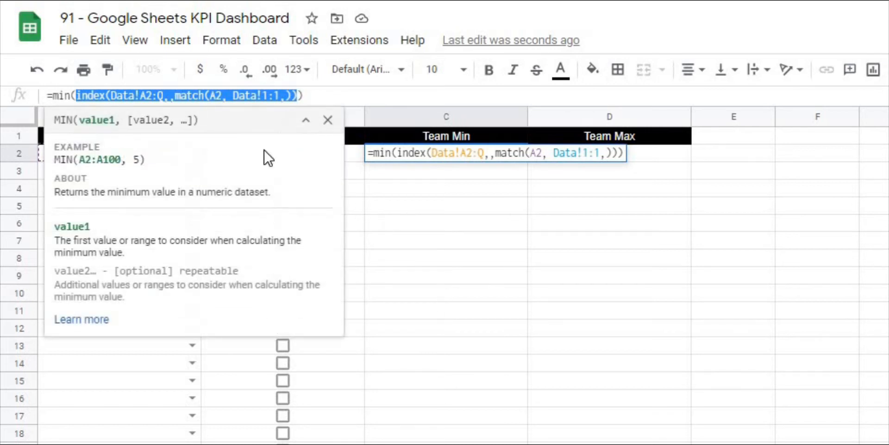
key("Escape")
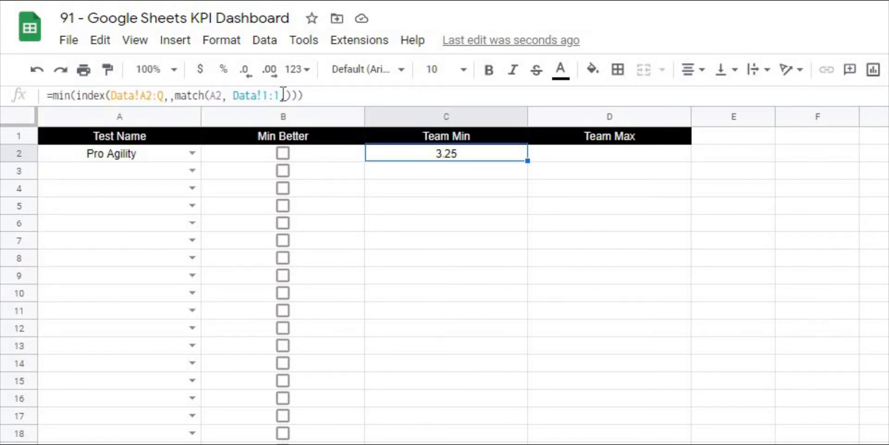
left_click(433, 275)
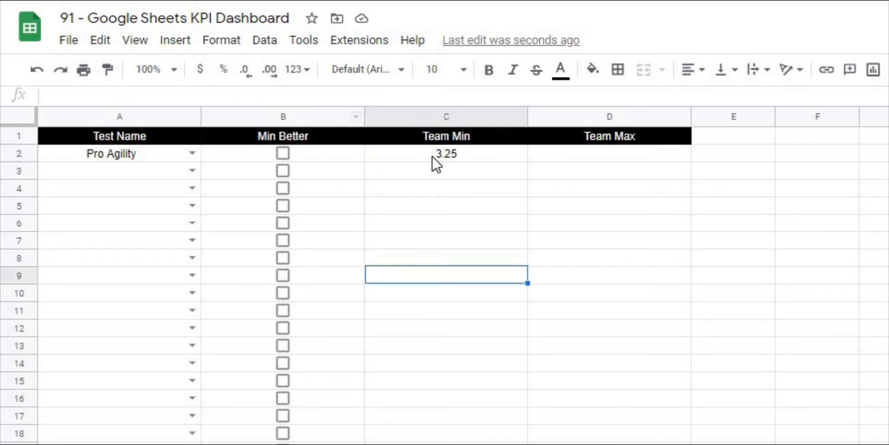
left_click(433, 157)
left_click(435, 188)
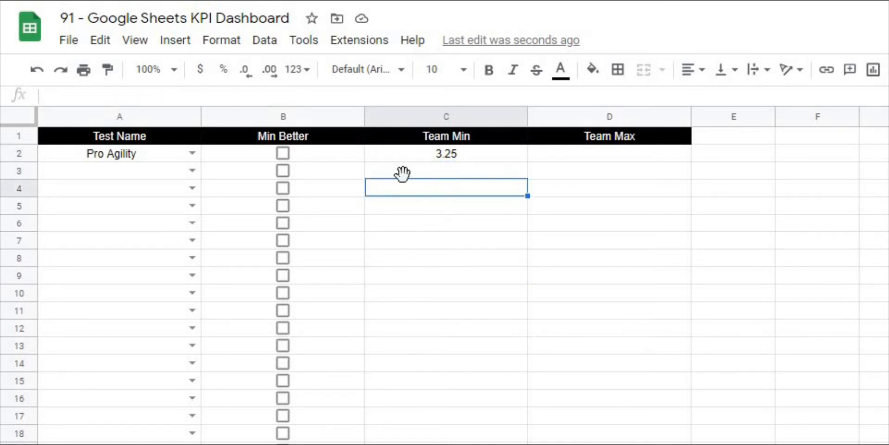
Step: Copy the full Team Min formula text from C2 and paste it into D2 under Team Max
left_click(444, 158)
left_click_drag(338, 95, 22, 96)
key("ctrl+c")
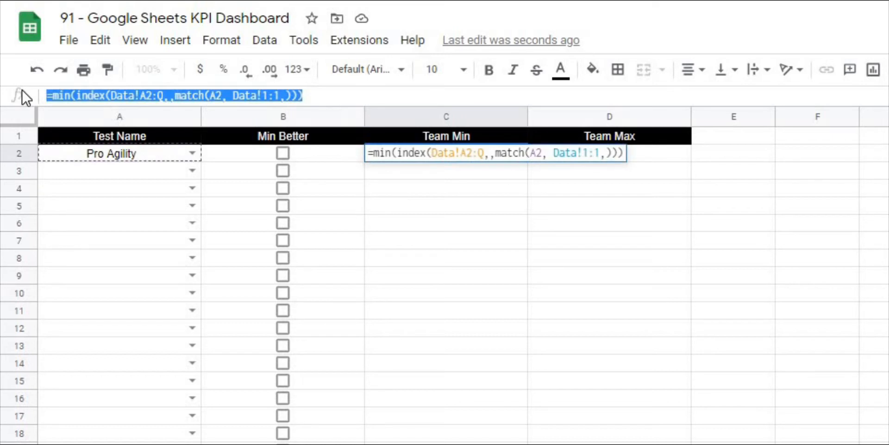
key("Escape")
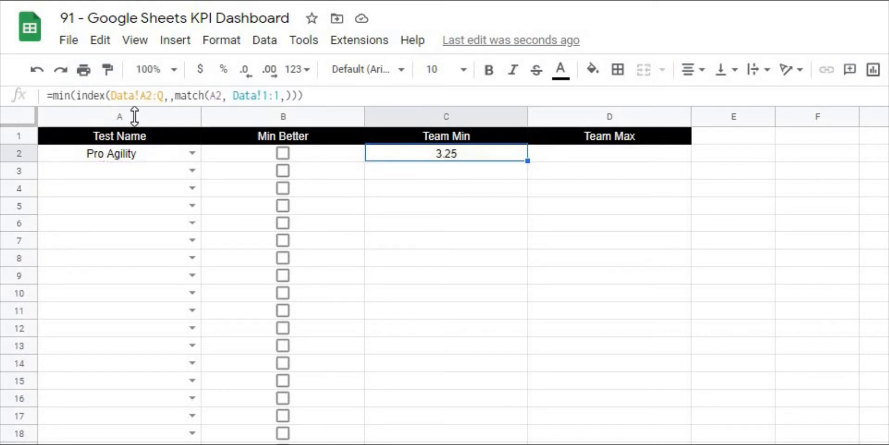
left_click(610, 163)
left_click(548, 99)
key("ctrl+v")
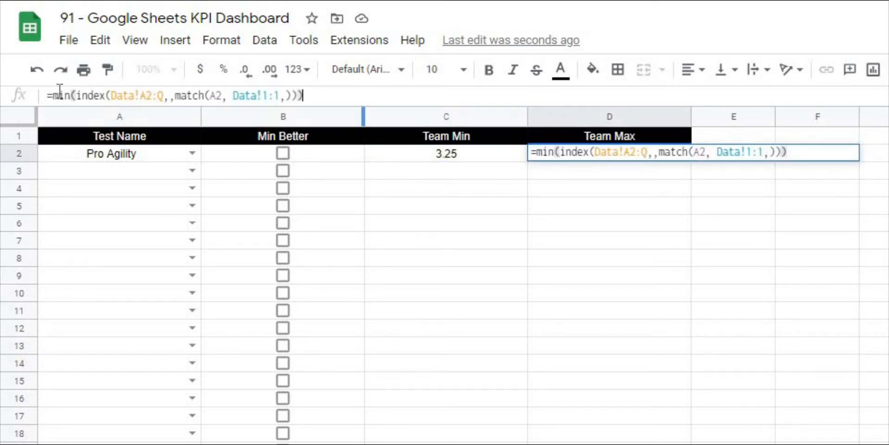
Step: Replace min with MAX in the D2 Team Max formula, enter it, and centre-align the cell
left_click(70, 96)
double_click(58, 96)
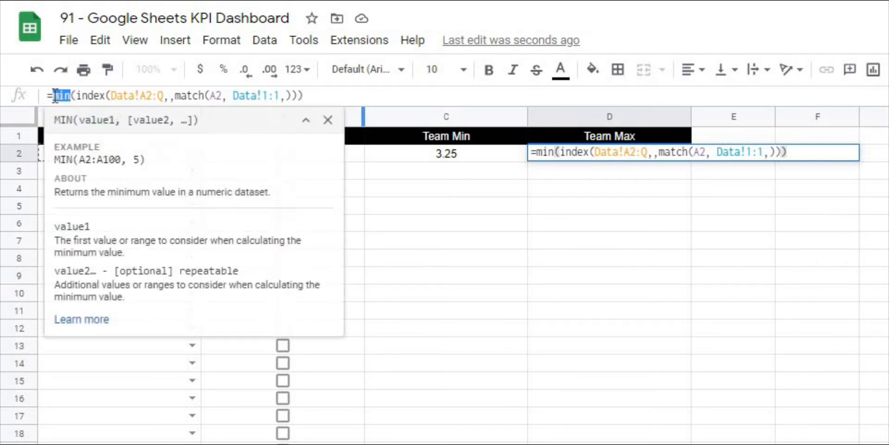
type("max")
key("Tab")
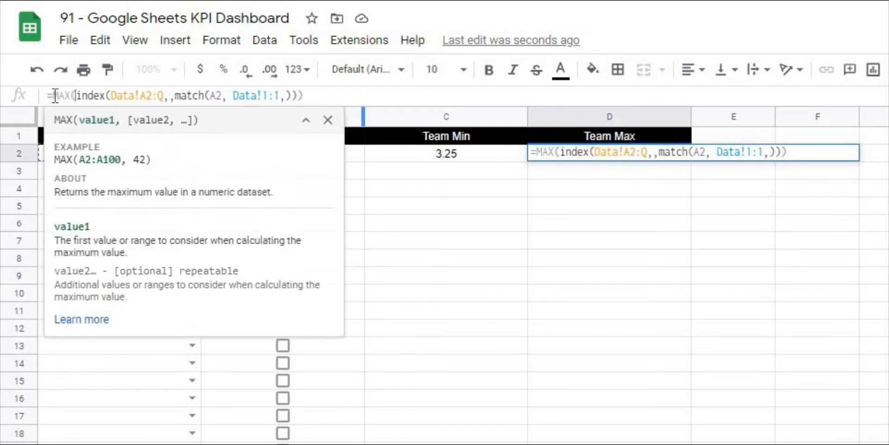
left_click(346, 93)
key("Return")
left_click(768, 268)
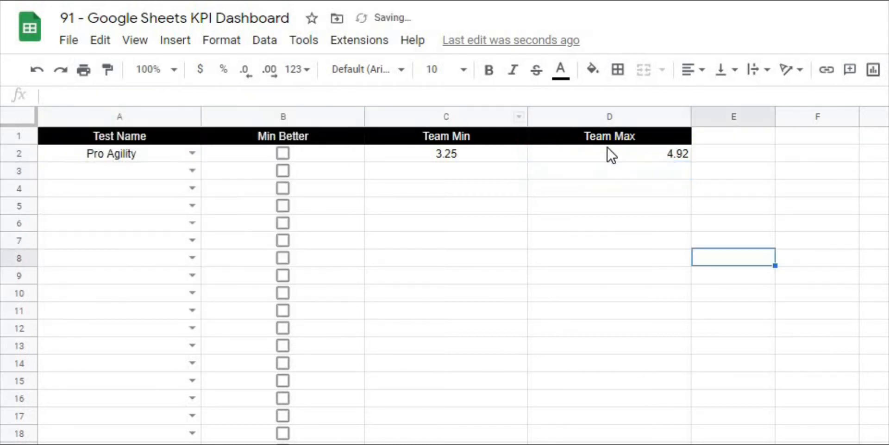
left_click(609, 155)
Step: Try the A2 test dropdown with CMJ, Bench 1RM and Power Clean 1RM to check the Team Min and Team Max formulas
left_click(192, 154)
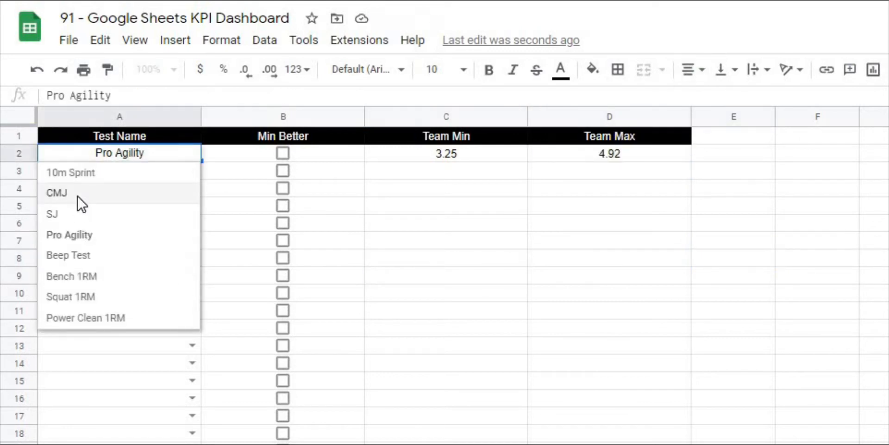
left_click(80, 197)
left_click(196, 153)
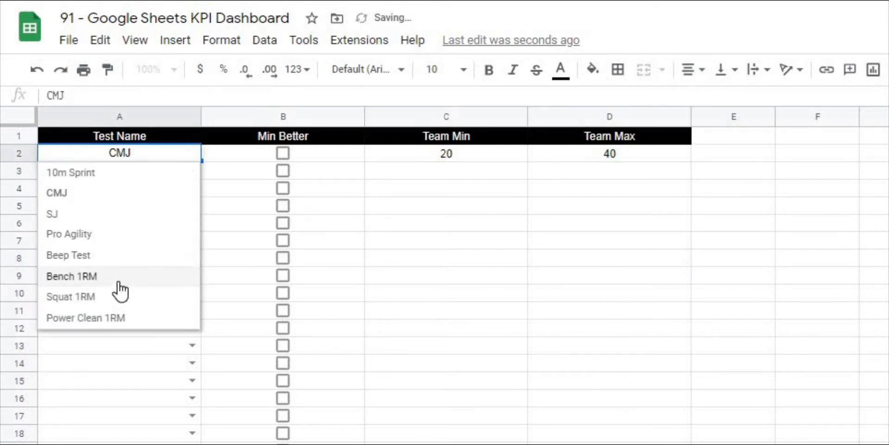
left_click(117, 280)
left_click(196, 153)
left_click(121, 318)
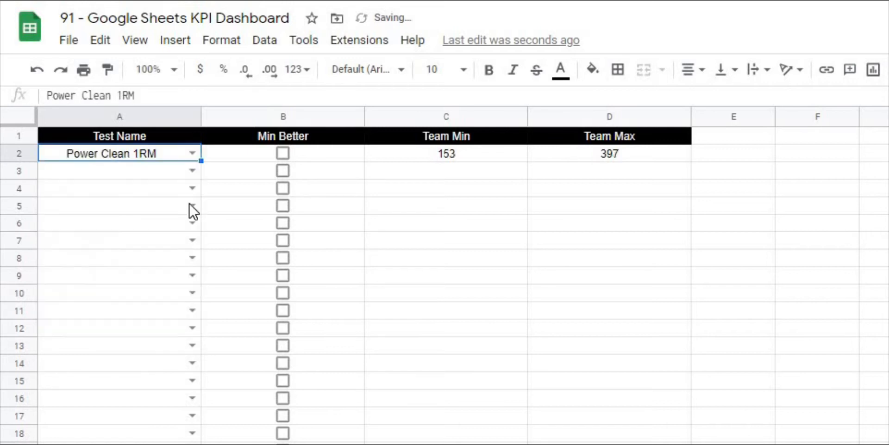
Step: Set the test name in A2 to 10m Sprint and check its Team Min cell
left_click(193, 153)
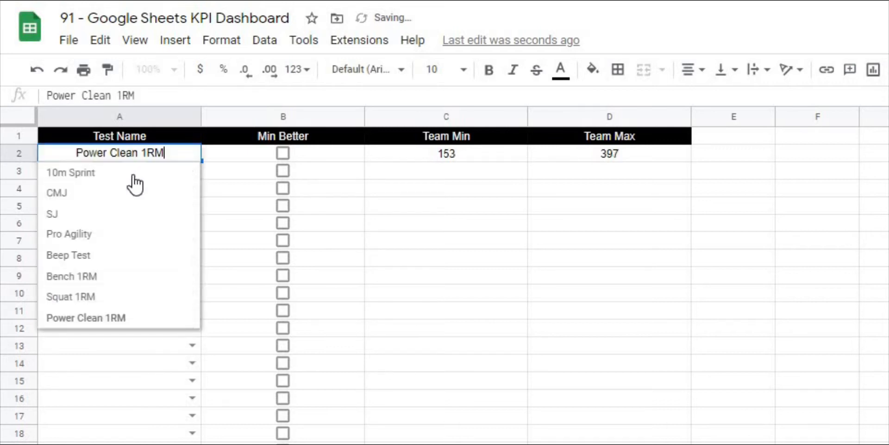
left_click(89, 173)
left_click(433, 171)
left_click(431, 153)
left_click(407, 209)
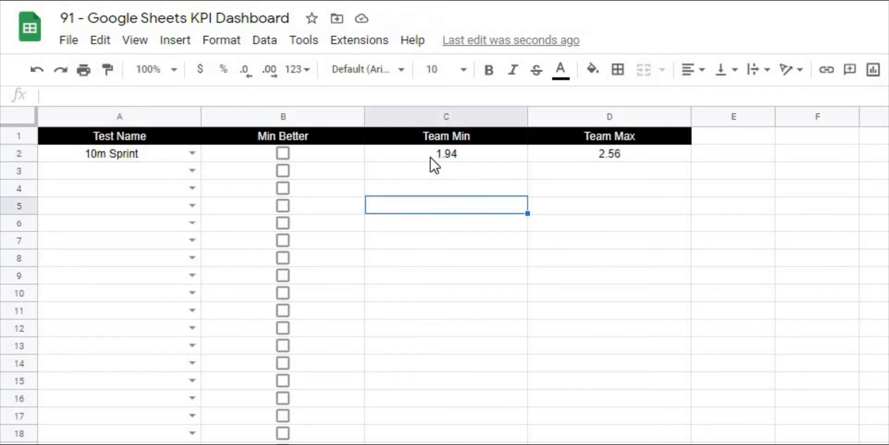
Step: Examine the INDEX and MATCH references to the Data sheet inside the C2 Team Min formula, leaving it unedited
left_click(431, 157)
left_click(78, 96)
left_click_drag(78, 96, 298, 91)
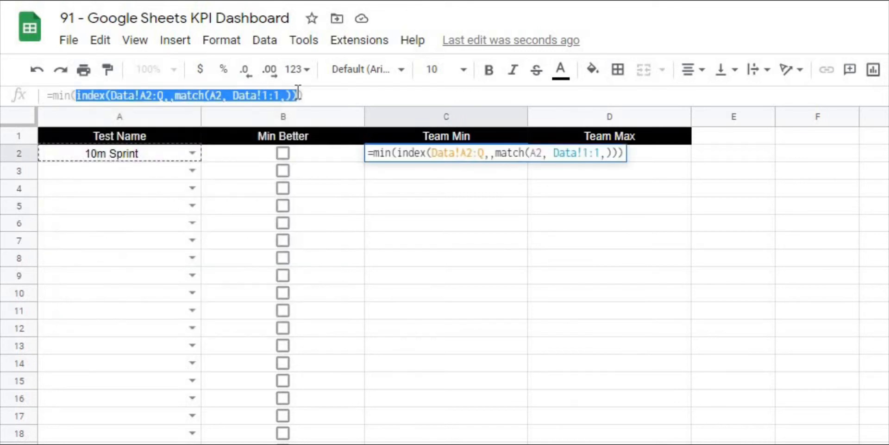
left_click(480, 244)
key("Escape")
left_click(472, 210)
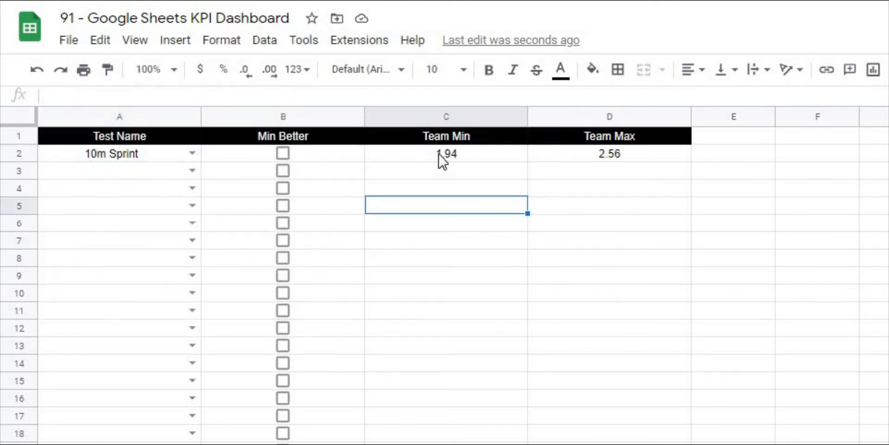
left_click(440, 159)
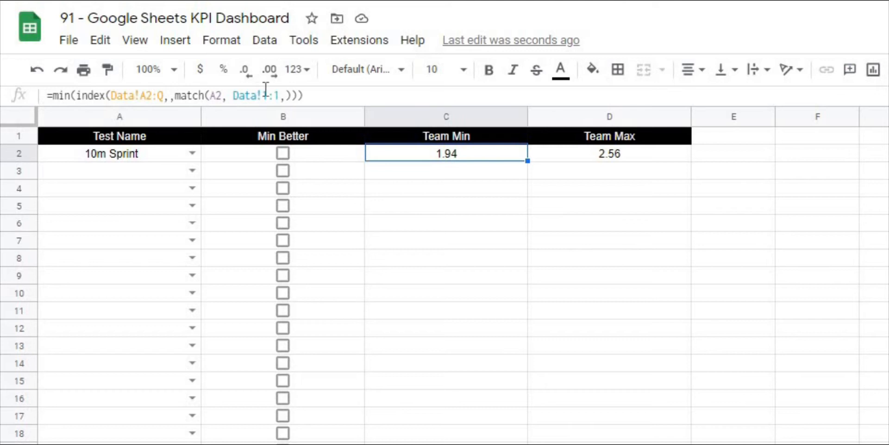
left_click(308, 94)
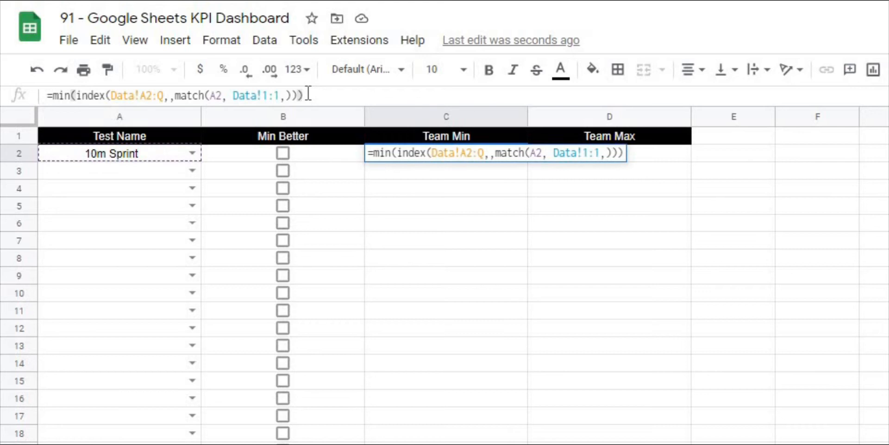
left_click(451, 221)
left_click(453, 218)
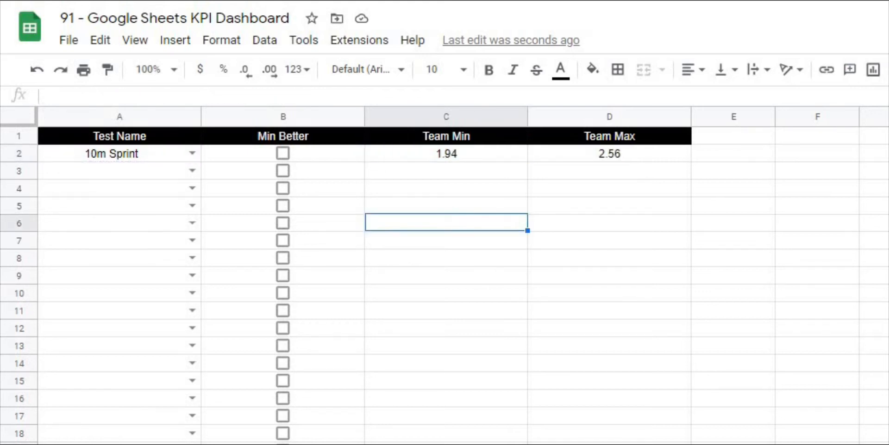
Step: Go to the Data sheet and start a new named range called Data
left_click(243, 443)
left_click(62, 150)
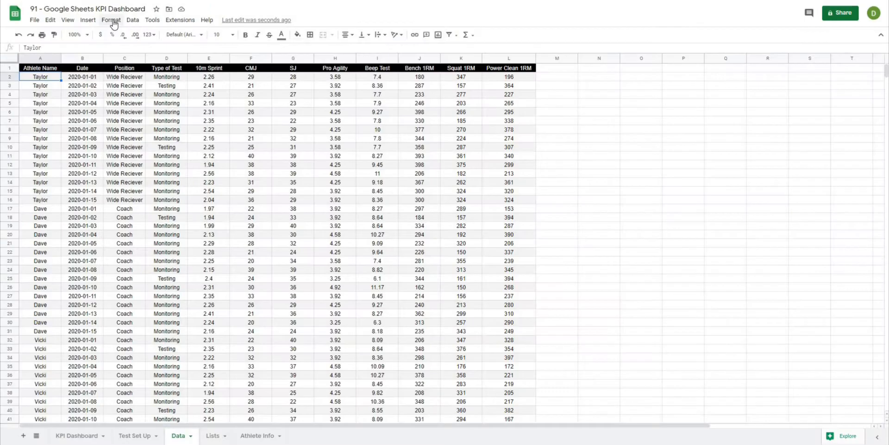
left_click(264, 40)
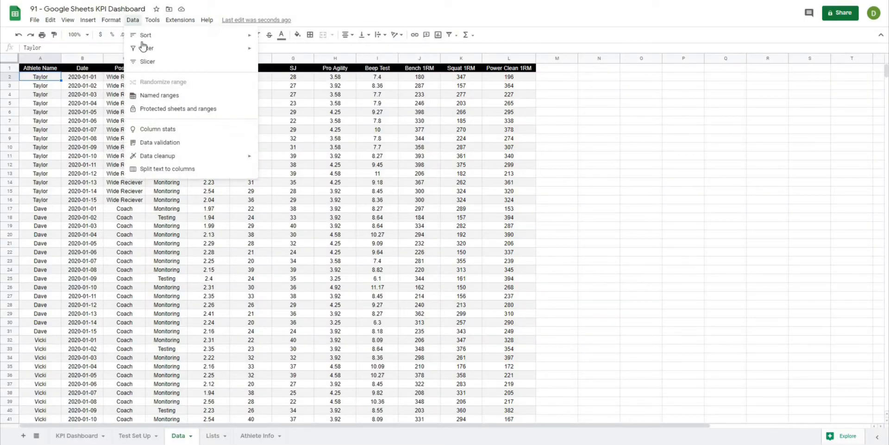
left_click(153, 96)
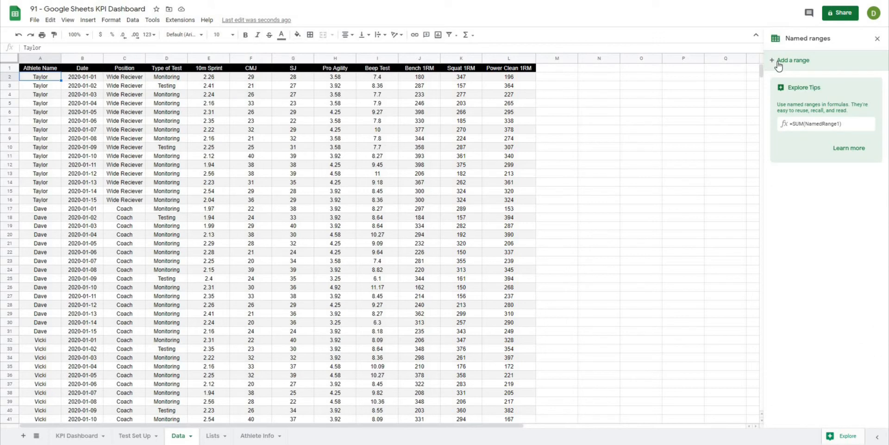
left_click(779, 65)
left_click_drag(821, 67, 774, 68)
type("Data")
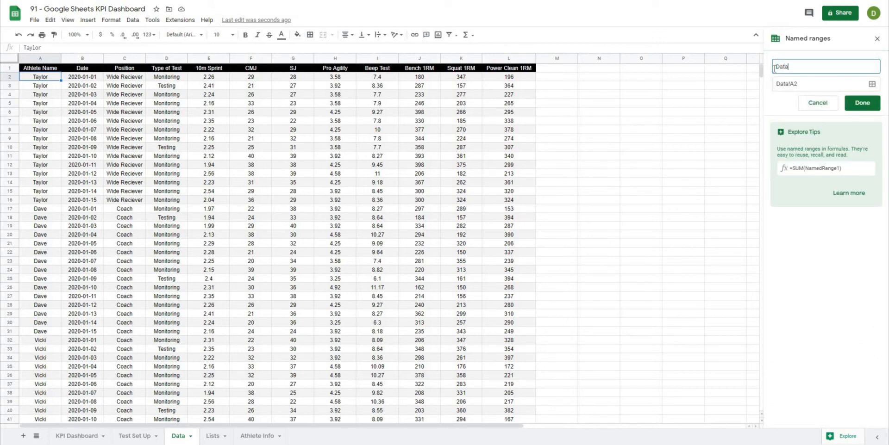
Step: Try to save the Data named range with the open-ended reference Data!A2:Z
left_click(872, 86)
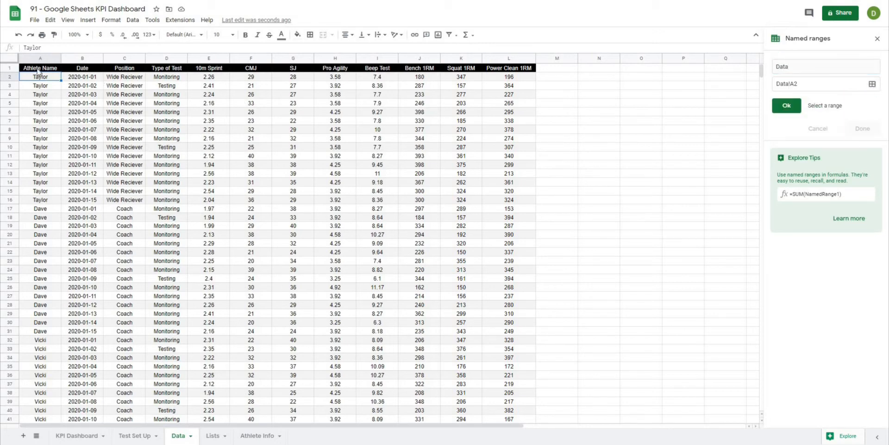
left_click_drag(35, 80, 542, 83)
left_click(801, 85)
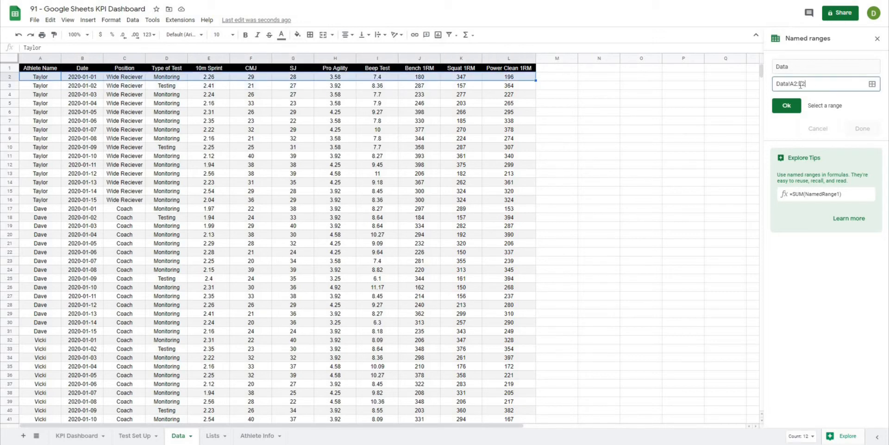
type("Z")
left_click(790, 107)
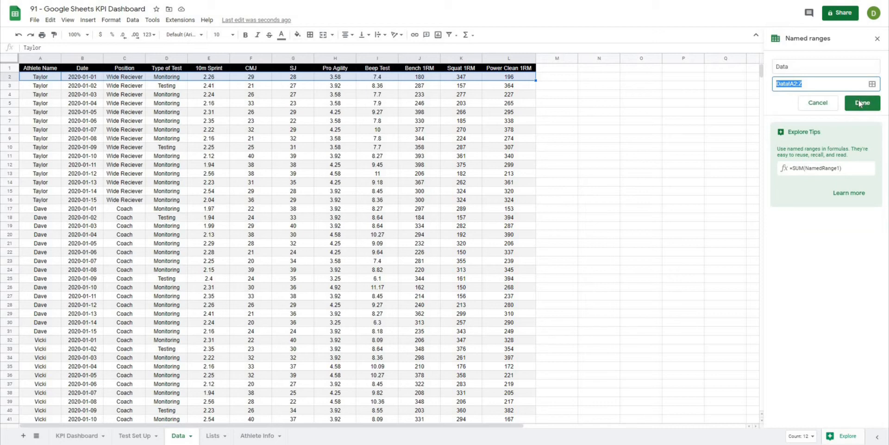
left_click(859, 102)
Step: Set the Data named range's reference to Data!A2:Y and save it
left_click(806, 84)
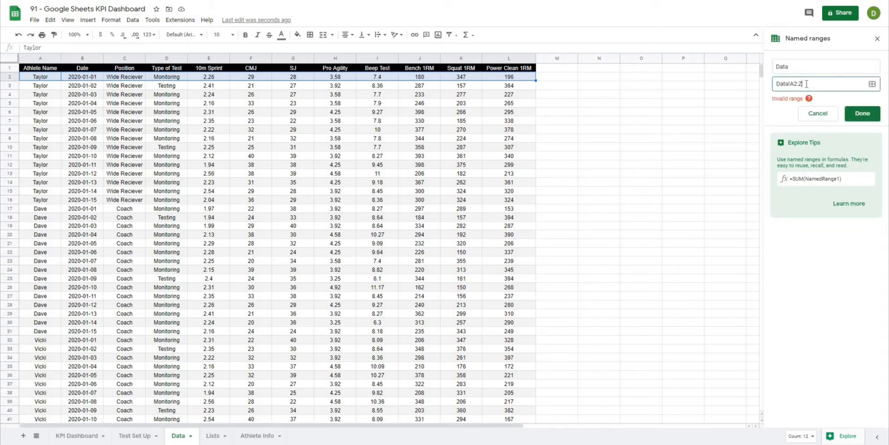
left_click_drag(342, 426, 564, 421)
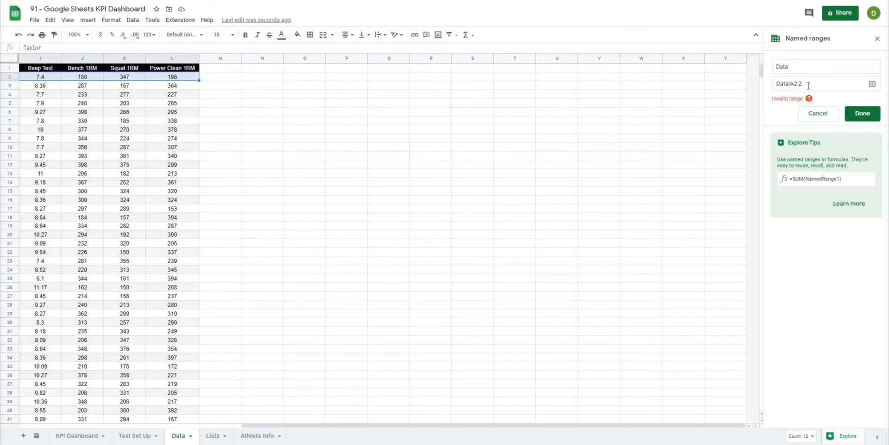
left_click_drag(808, 85, 798, 85)
type("Y")
left_click(861, 114)
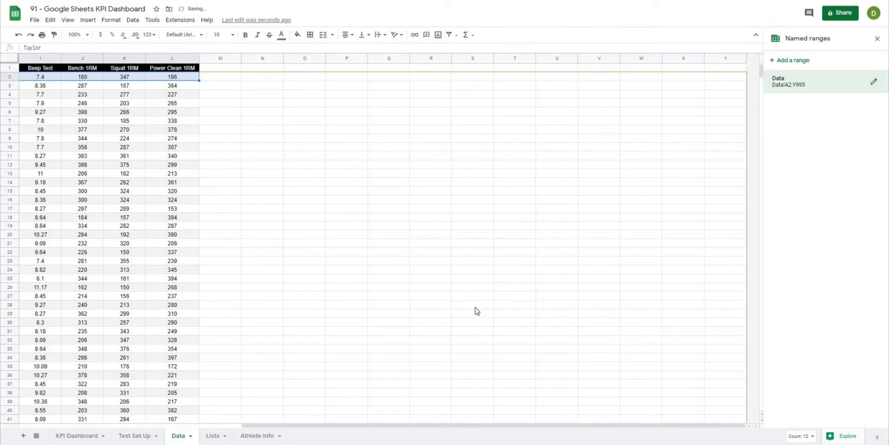
left_click_drag(439, 429, 217, 428)
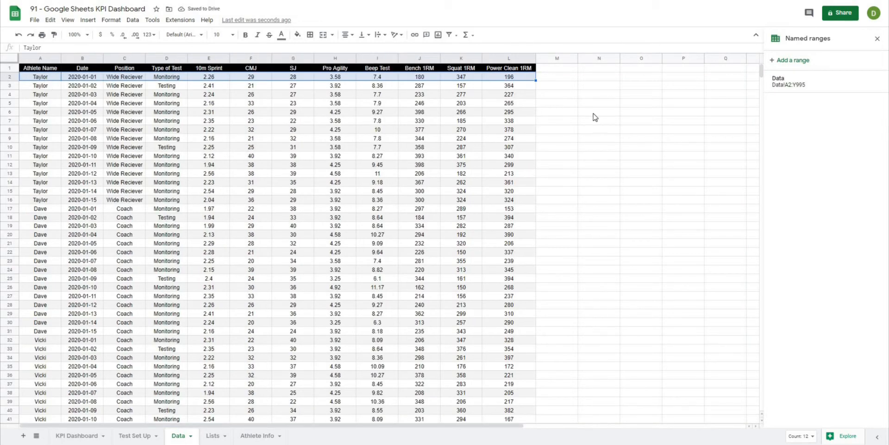
Step: Add a named range called Headers covering the whole header row, Data!1:1
left_click(771, 64)
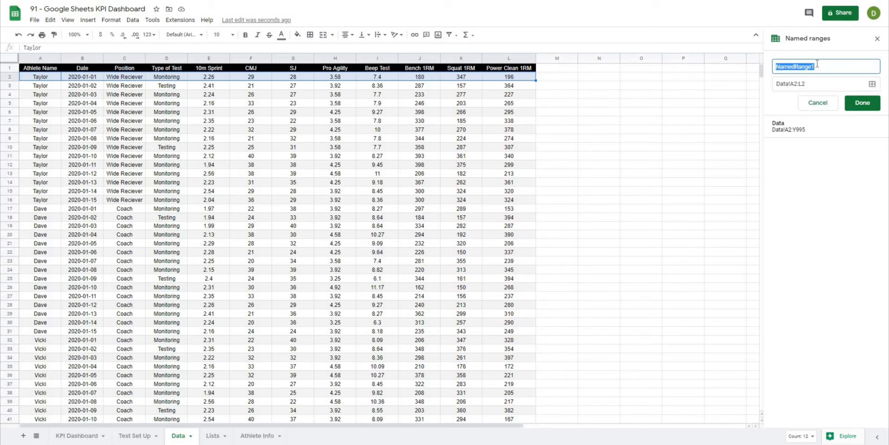
type("Headers")
left_click_drag(815, 85, 795, 88)
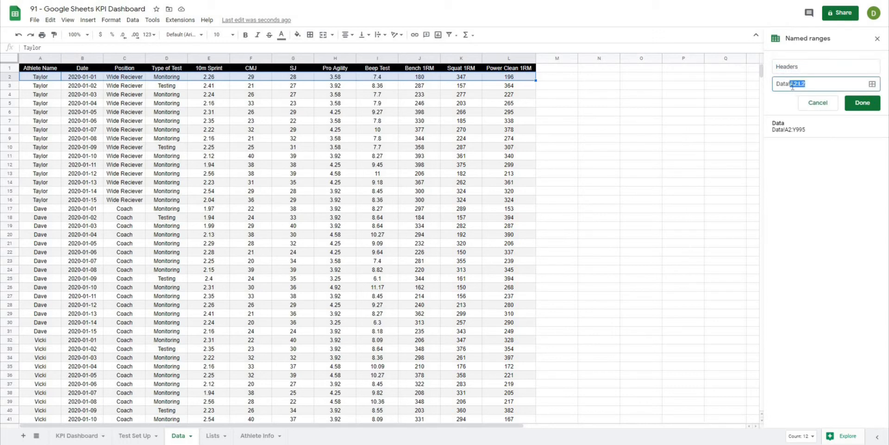
type("1:1")
left_click(872, 84)
left_click(785, 103)
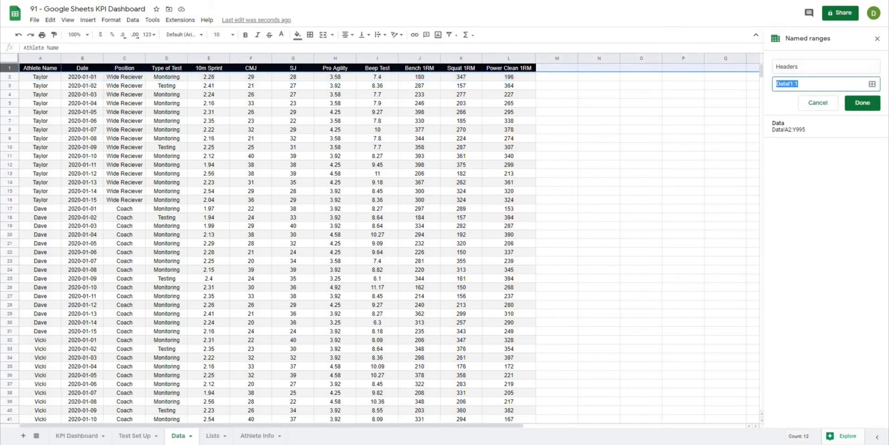
left_click(862, 103)
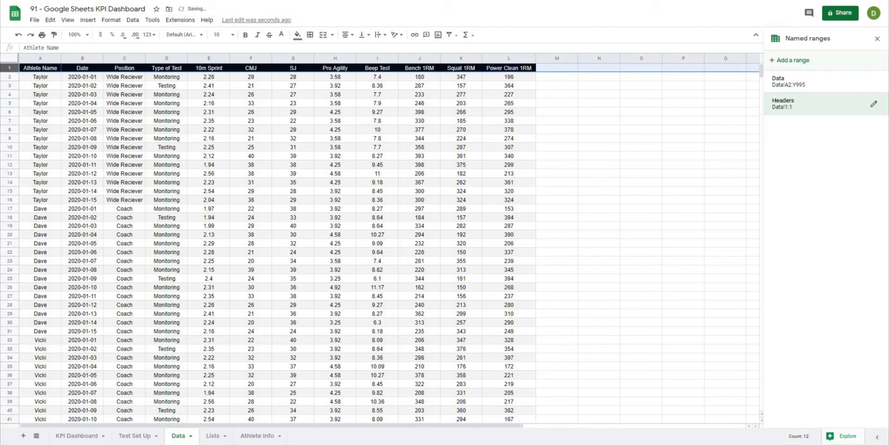
Step: Add a named range called TestHeaders with the reference Data!E1:1, starting at the 10m Sprint header
left_click(771, 63)
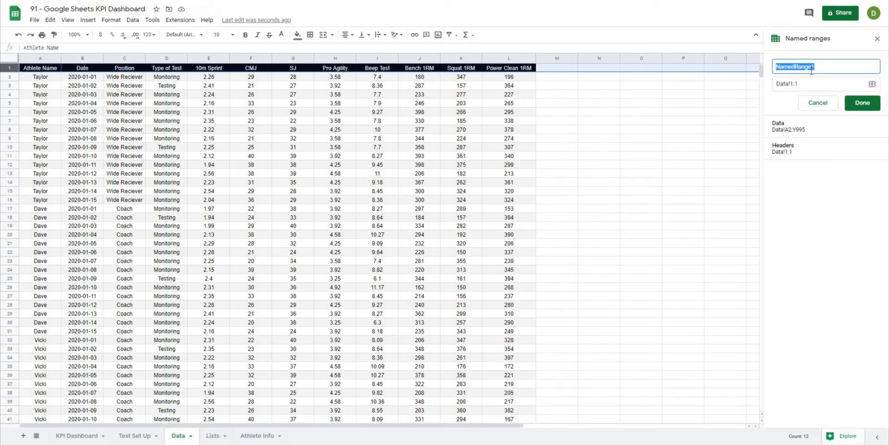
type("Tea")
left_click(198, 70)
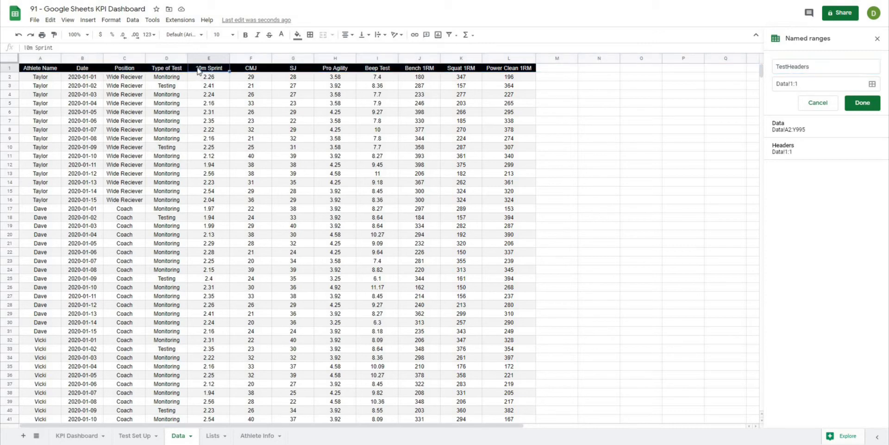
left_click(790, 83)
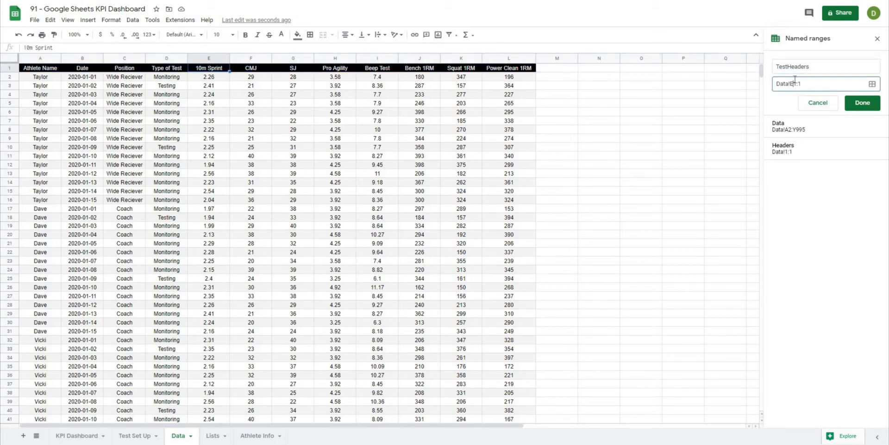
type("E")
key("Return")
Step: On the Test Set Up sheet, replace Data!A2:Q in the C2 Team Min formula with the named range Data
left_click(602, 147)
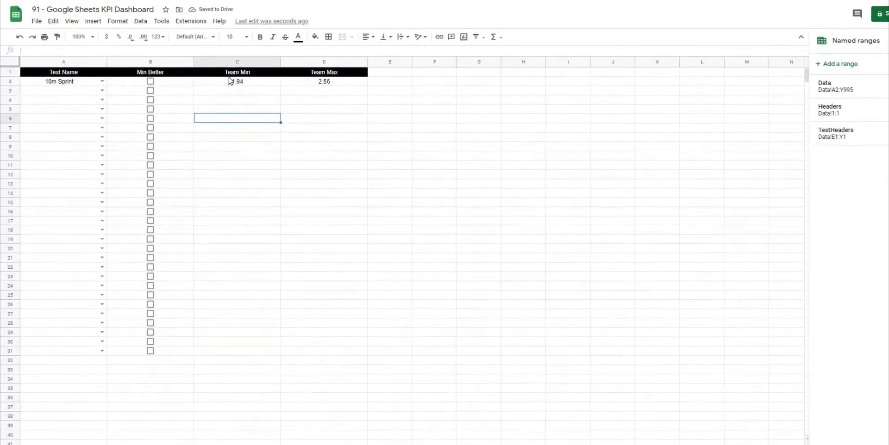
left_click(234, 79)
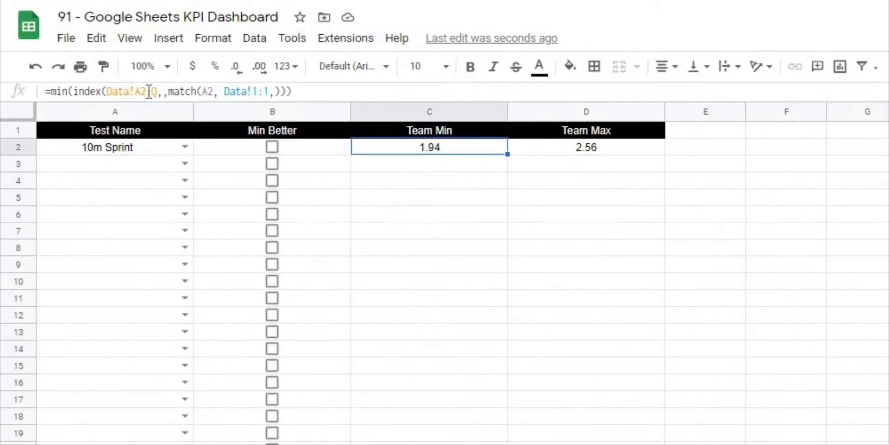
left_click(166, 96)
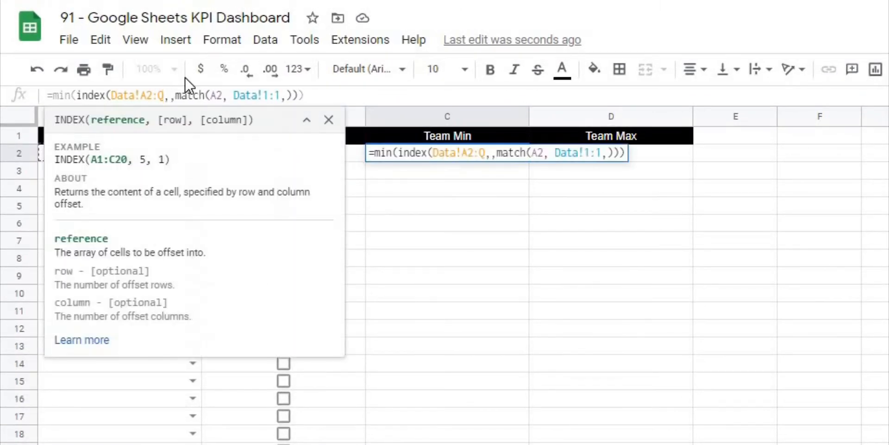
key("BackSpace")
key("BackSpace")
key("BackSpace")
key("BackSpace")
key("BackSpace")
key("Return")
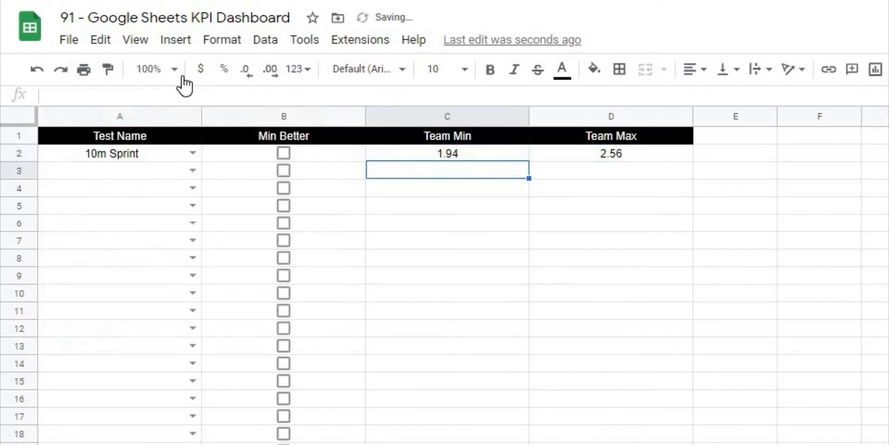
Step: Replace Data!1:1 in the C2 Team Min formula with the named range Headers
left_click(387, 154)
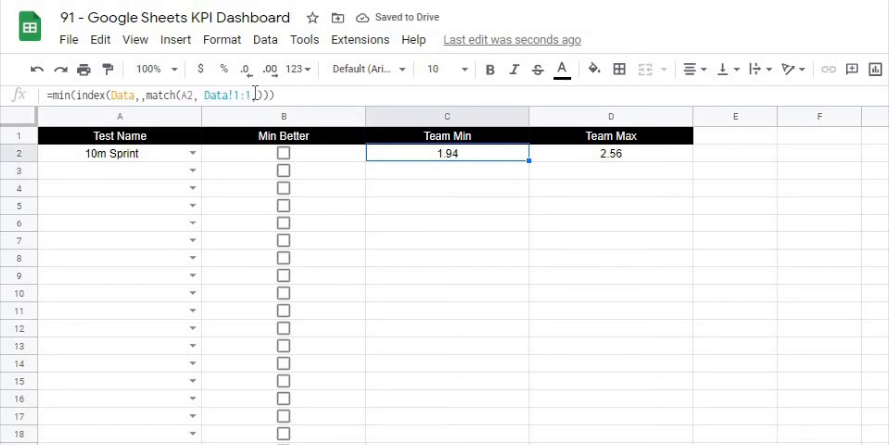
left_click(250, 95)
type(",")
left_click_drag(250, 96, 211, 89)
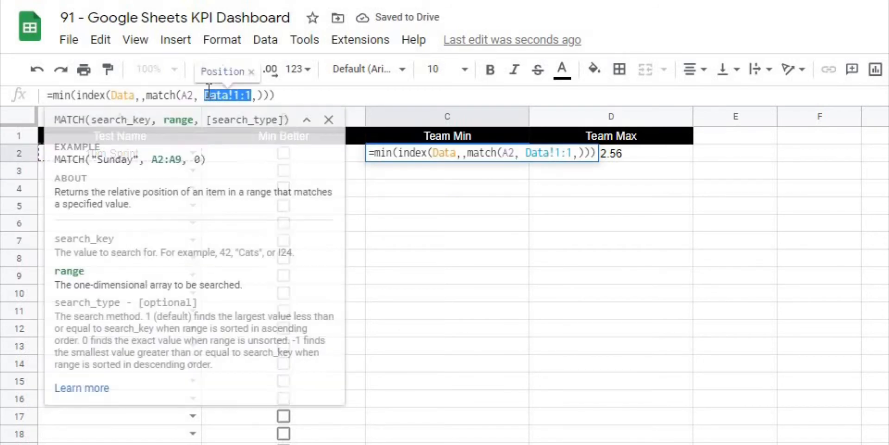
key("BackSpace")
type("Hea")
key("Tab")
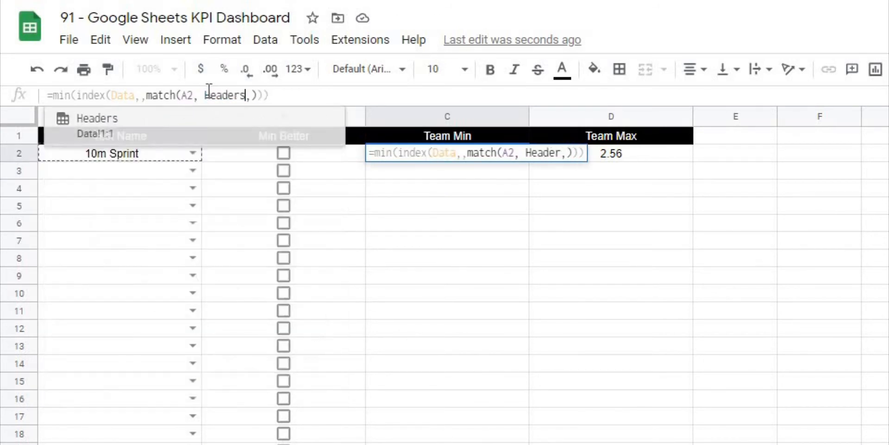
key("Return")
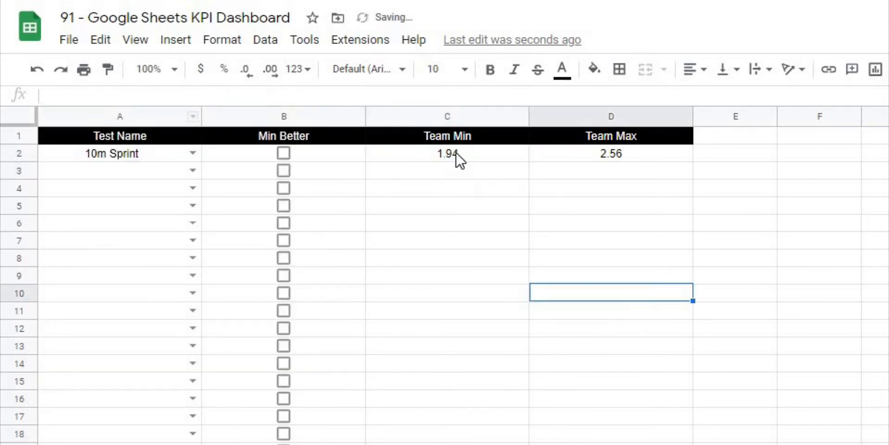
left_click(444, 158)
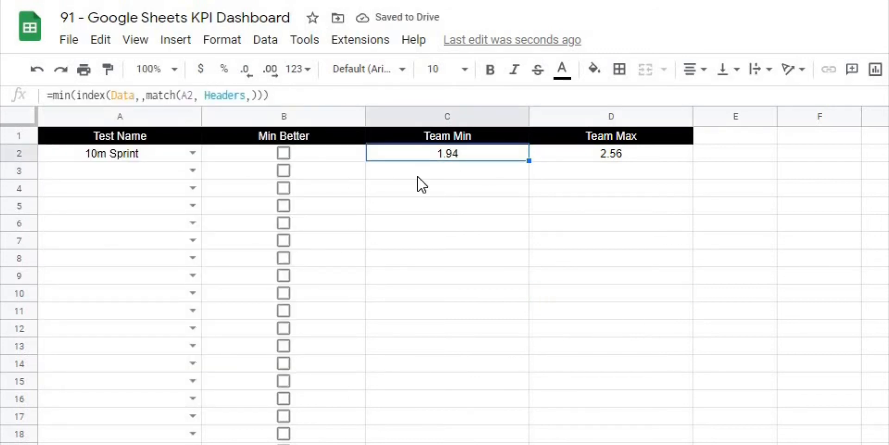
left_click(433, 204)
Step: Copy the (index(Data,,match(A2, Headers,))) part of the C2 formula and use it as the argument of MAX in D2
left_click(429, 155)
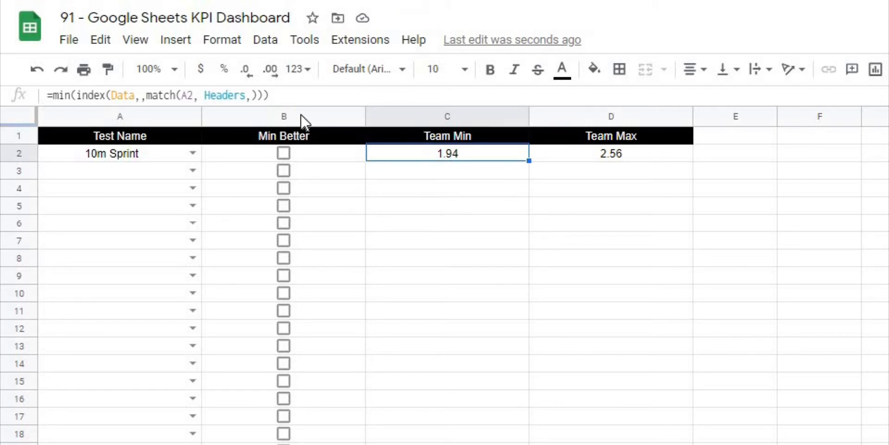
left_click_drag(274, 95, 72, 101)
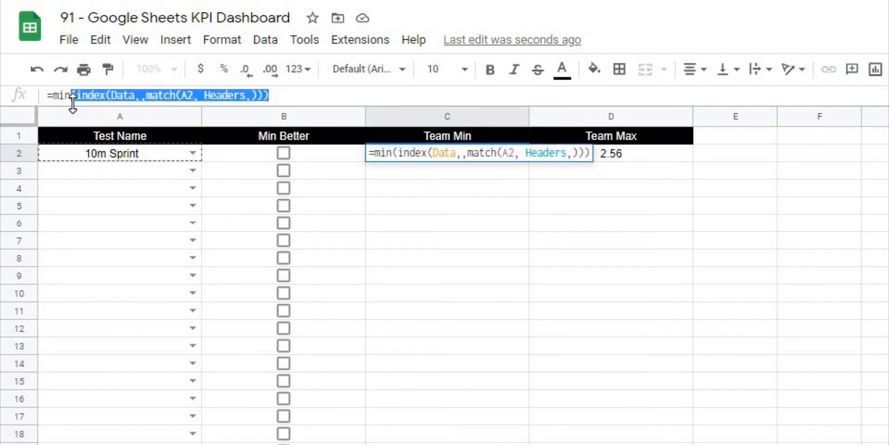
key("ctrl+c")
key("Escape")
left_click(639, 158)
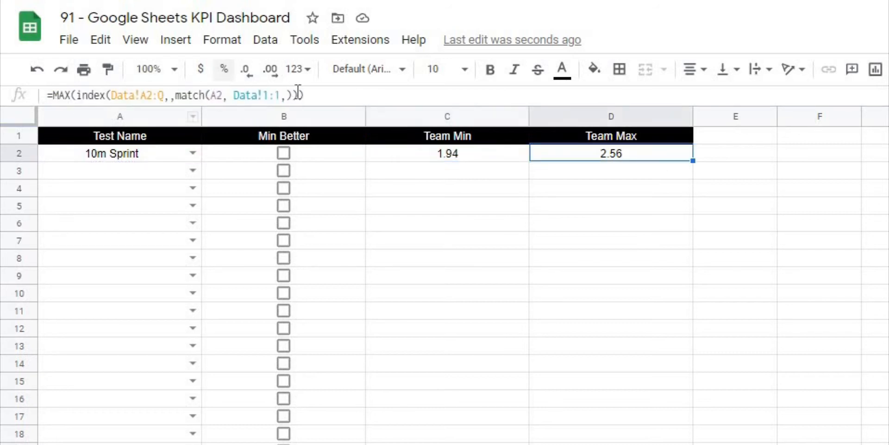
left_click_drag(315, 95, 54, 96)
key("ctrl+v")
left_click(393, 257)
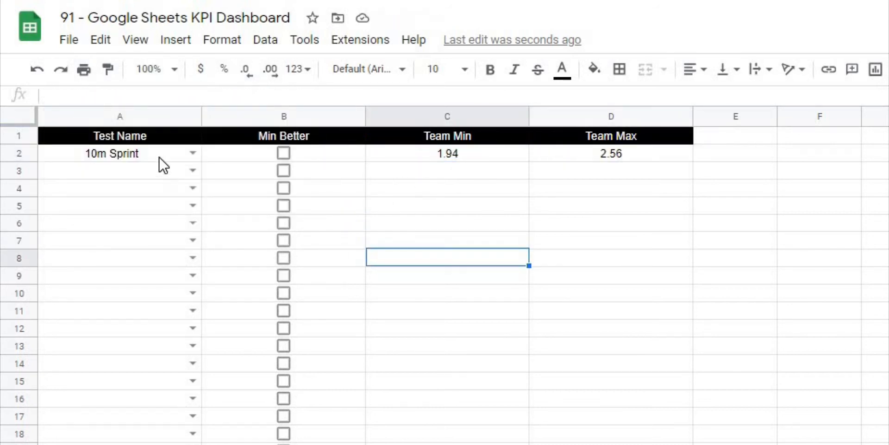
Step: Tick the Min Better checkbox for the 10m Sprint test in row 2
left_click(602, 223)
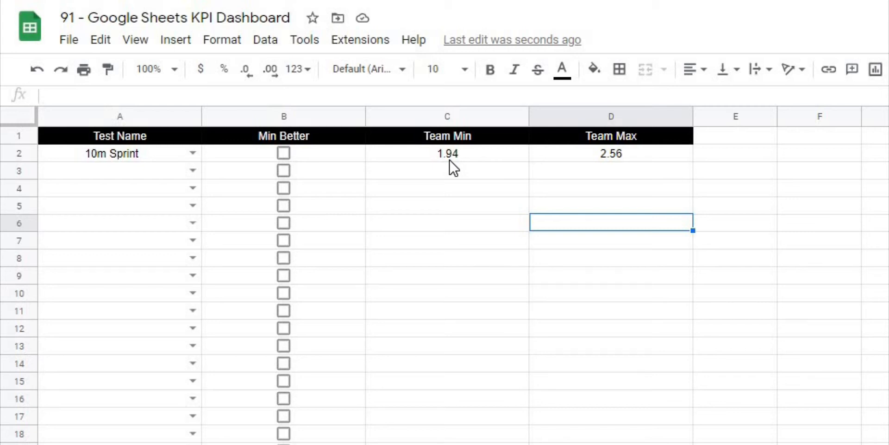
left_click(430, 207)
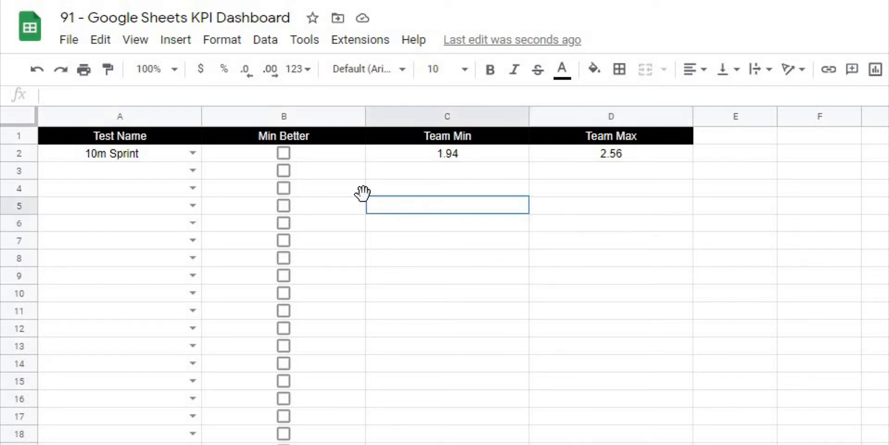
left_click(284, 153)
left_click(284, 154)
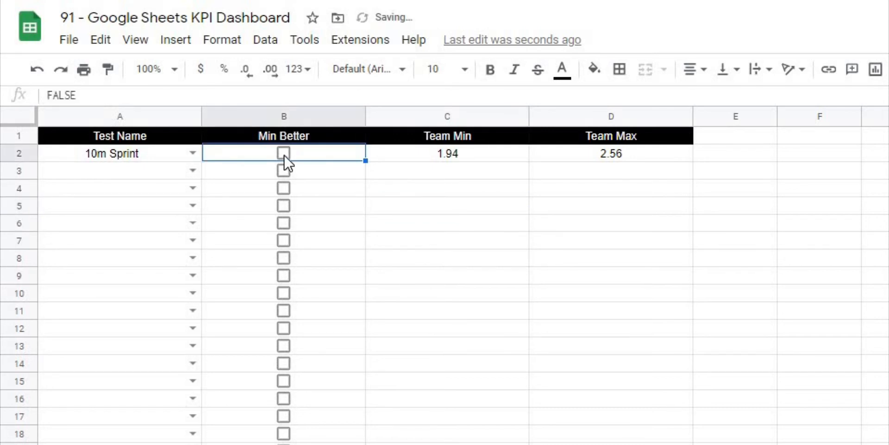
left_click(284, 155)
left_click(284, 155)
left_click(553, 315)
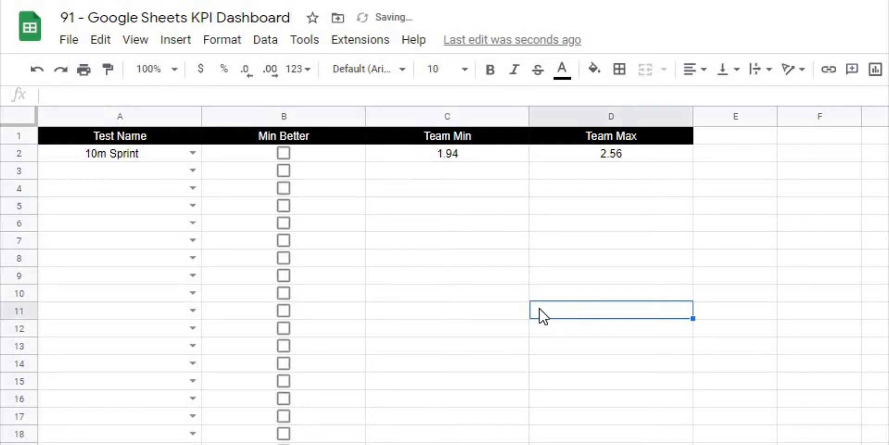
left_click(373, 188)
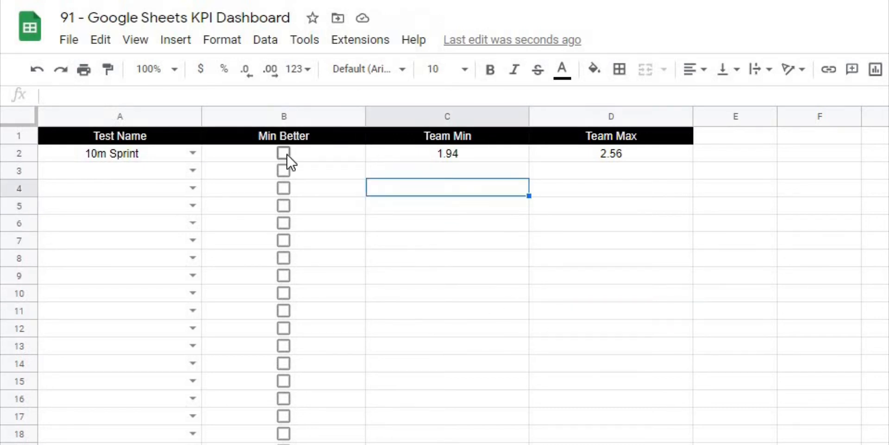
left_click(285, 155)
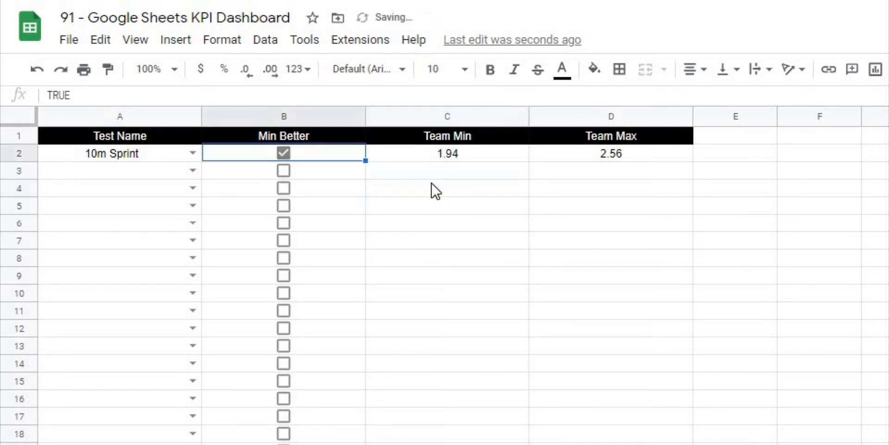
Step: Insert an IF function with the condition B2=True in front of the min expression in the C2 Team Min formula
left_click(465, 158)
key("Return")
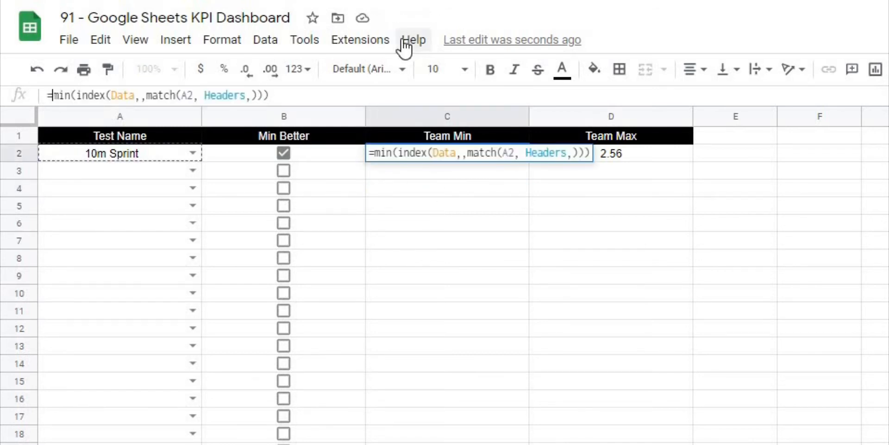
type("if(")
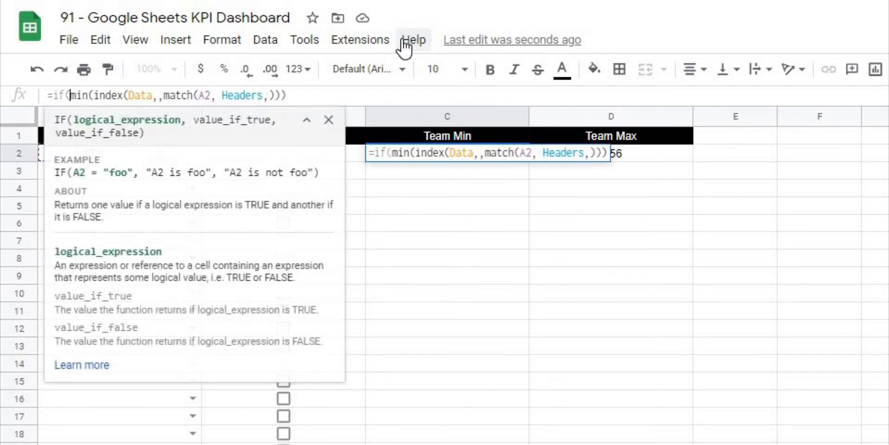
left_click(310, 121)
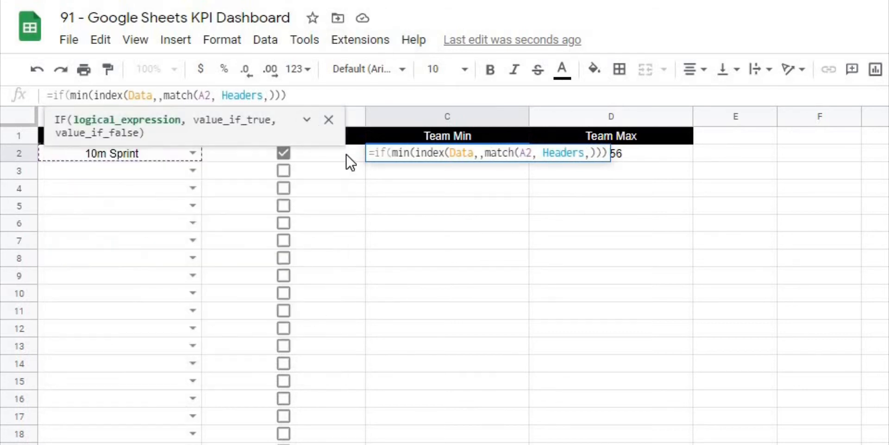
left_click(350, 161)
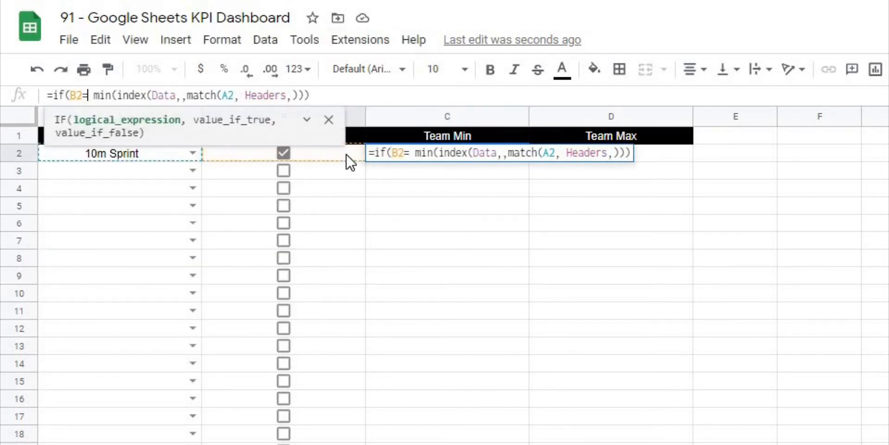
type("=True")
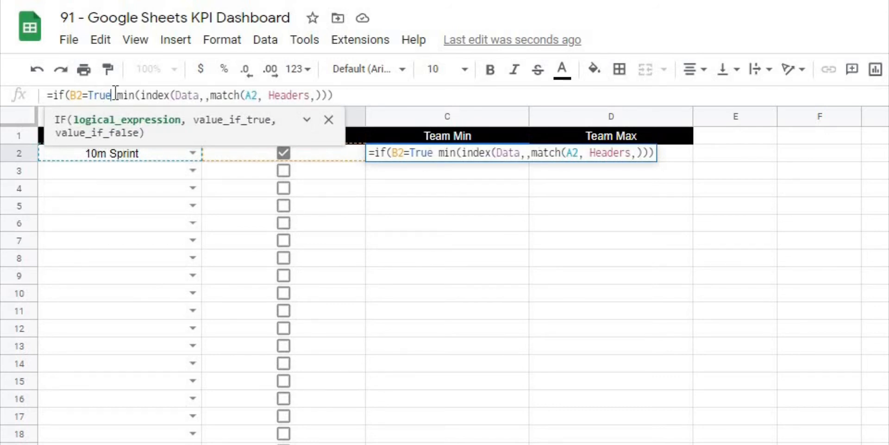
type(",")
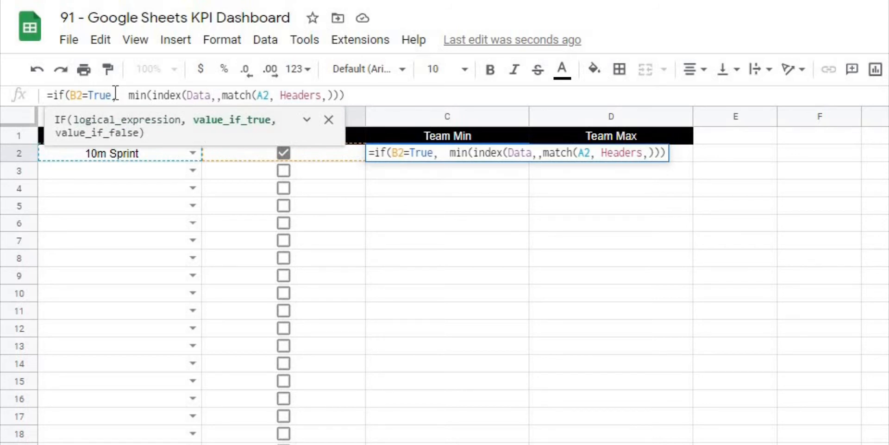
Step: Complete the C2 IF formula with max(index(Data,,match(A2, Headers,))) as the true value and the existing min expression as the false value
left_click_drag(352, 94, 131, 99)
key("ctrl+c")
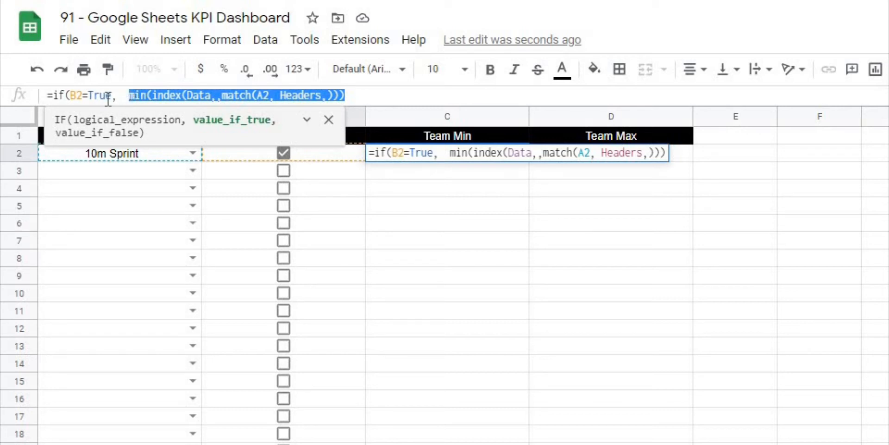
left_click(117, 95)
key("ctrl+v")
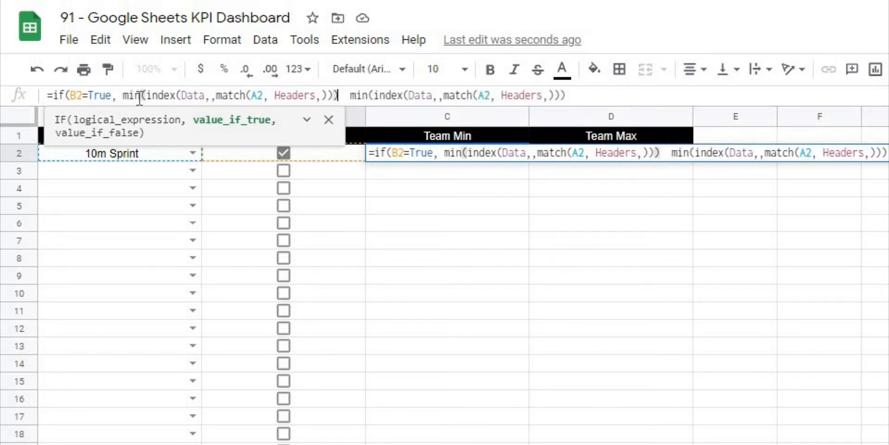
double_click(130, 96)
type("max")
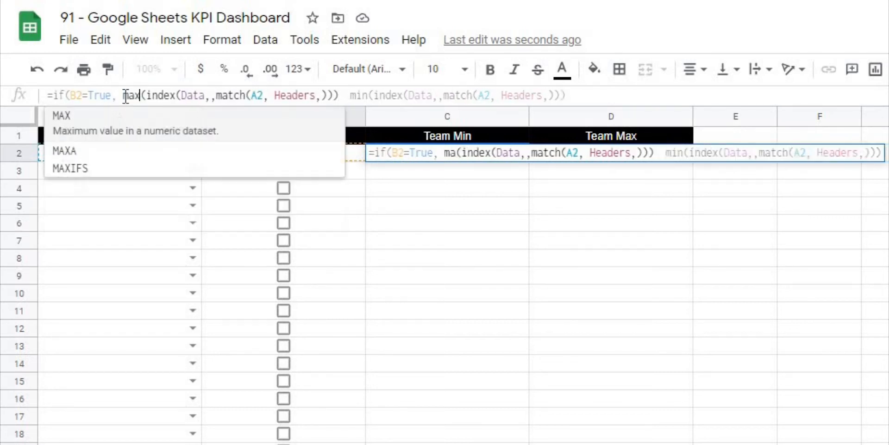
left_click(341, 96)
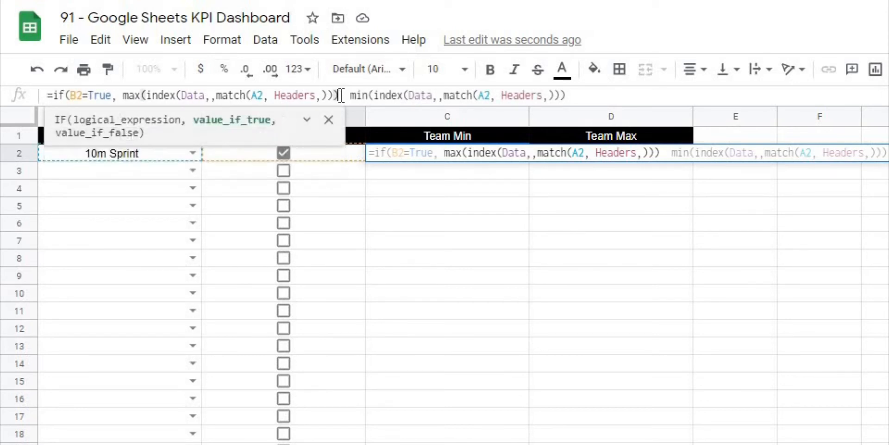
type(",")
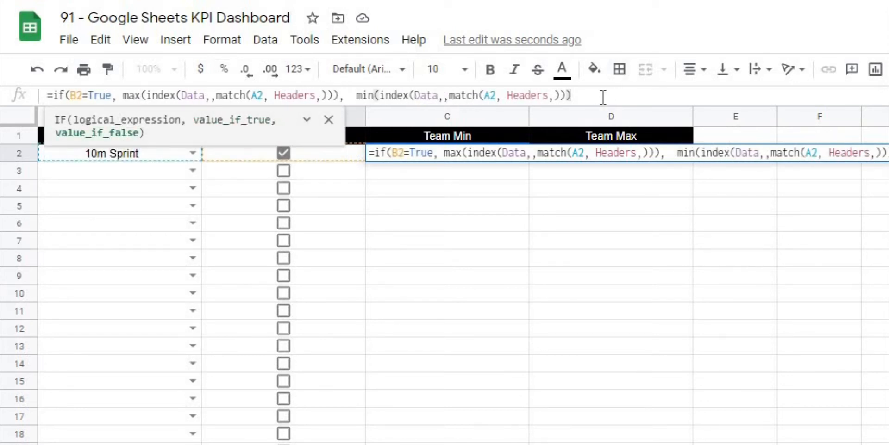
type(")")
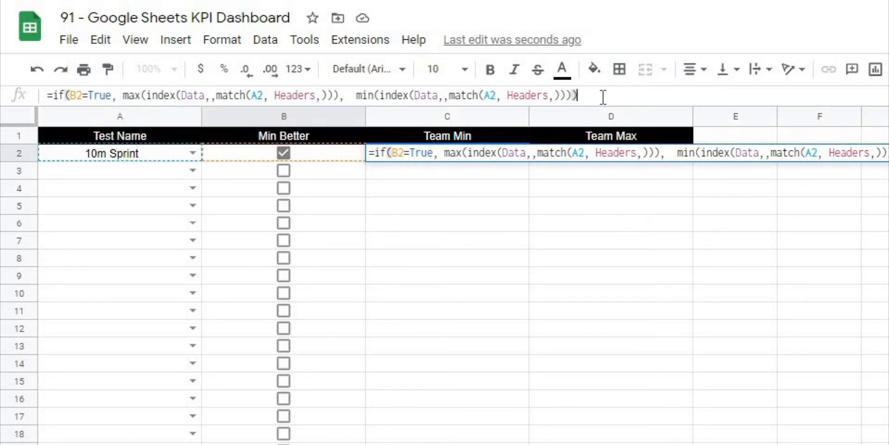
key("Return")
key("Down")
key("Down")
key("Down")
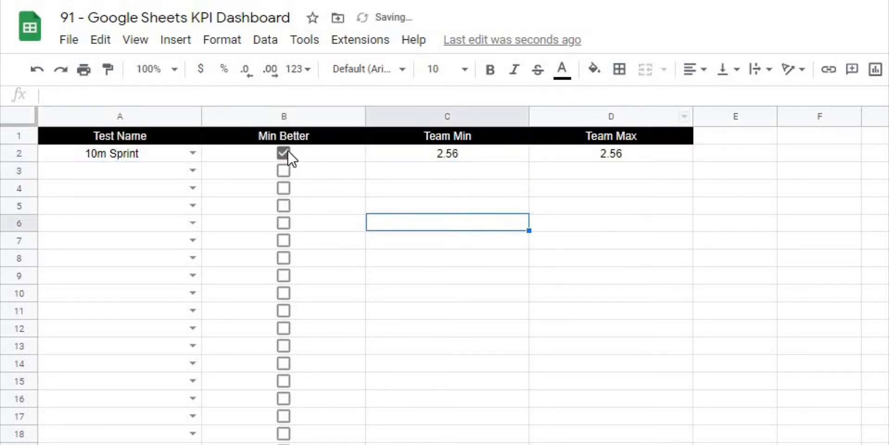
Step: Test the C2 formula by toggling the 10m Sprint's Min Better checkbox off and on several times, leaving it ticked
left_click(431, 157)
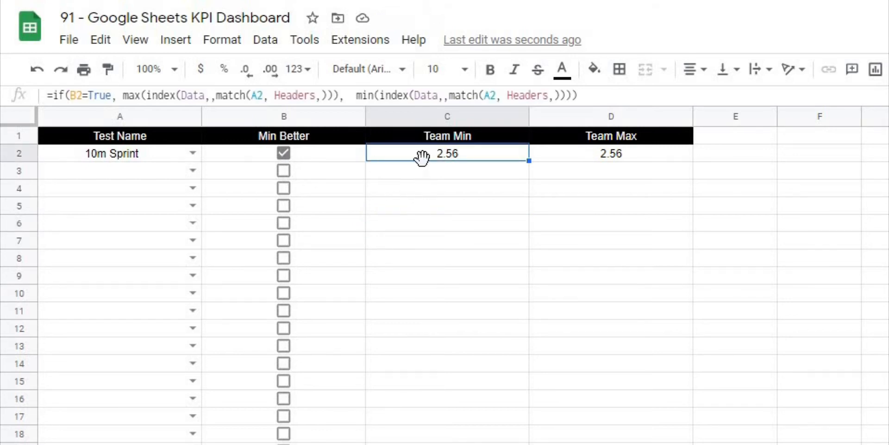
left_click(287, 153)
left_click(284, 154)
left_click(284, 155)
left_click(284, 155)
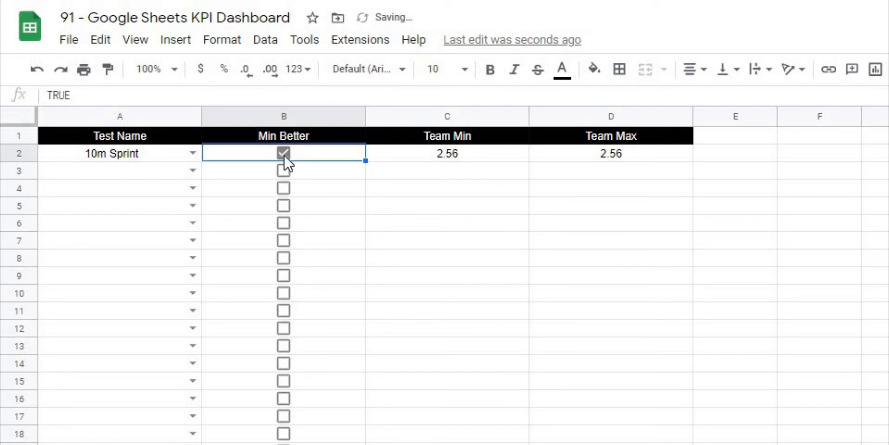
left_click(284, 155)
left_click(284, 155)
left_click(284, 154)
left_click(284, 155)
left_click(284, 154)
left_click(285, 155)
left_click(284, 155)
left_click(284, 155)
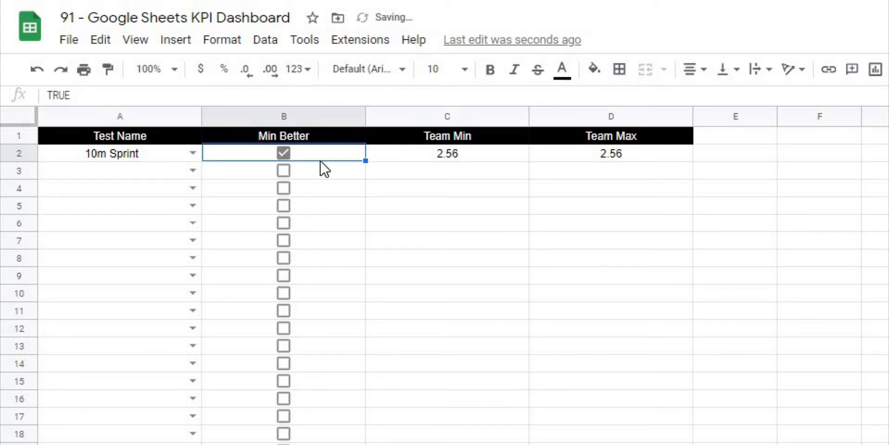
Step: Copy the whole IF formula from C2 and paste it over the MAX formula in D2 under Team Max
left_click(446, 163)
left_click_drag(273, 106, 185, 115)
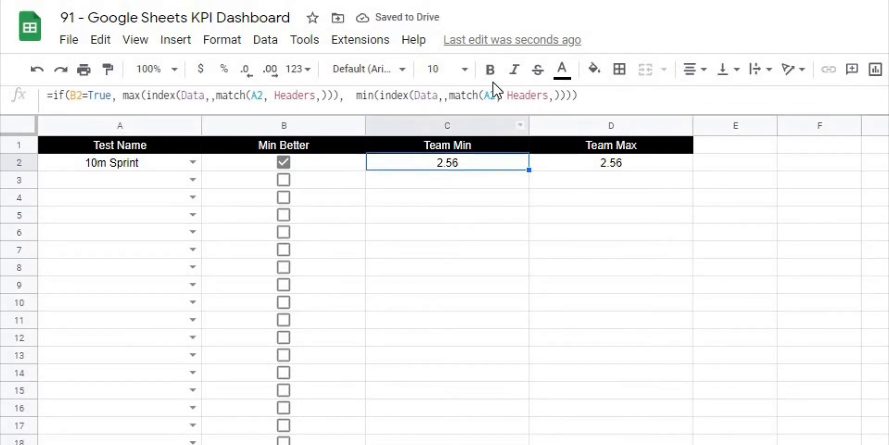
left_click(595, 93)
left_click_drag(579, 95, 24, 108)
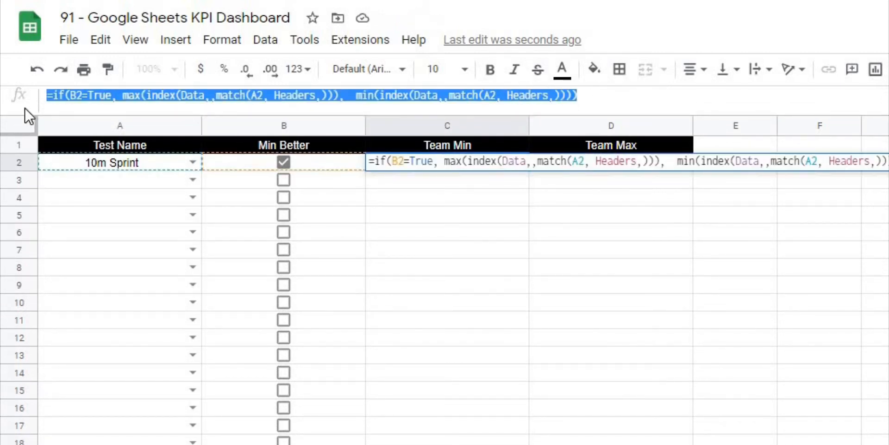
key("Escape")
left_click(630, 165)
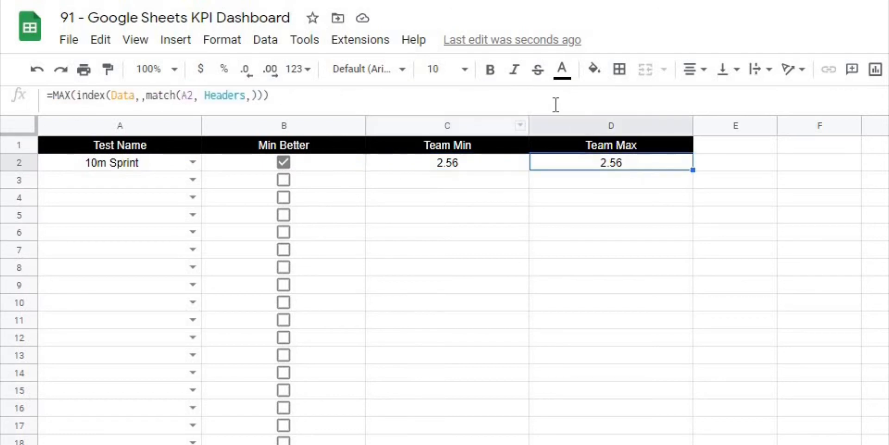
left_click(553, 99)
key("ctrl+a")
key("ctrl+v")
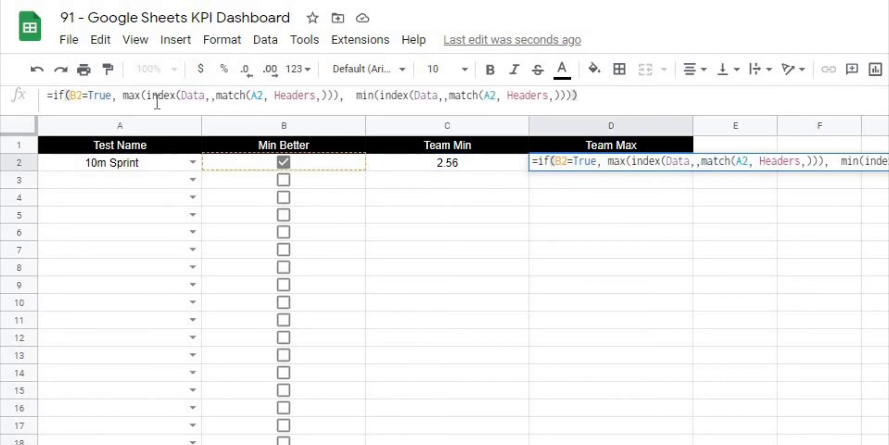
Step: Swap the functions in the D2 Team Max formula so the true value uses min and the false value uses max
left_click_drag(142, 96, 131, 98)
type("in")
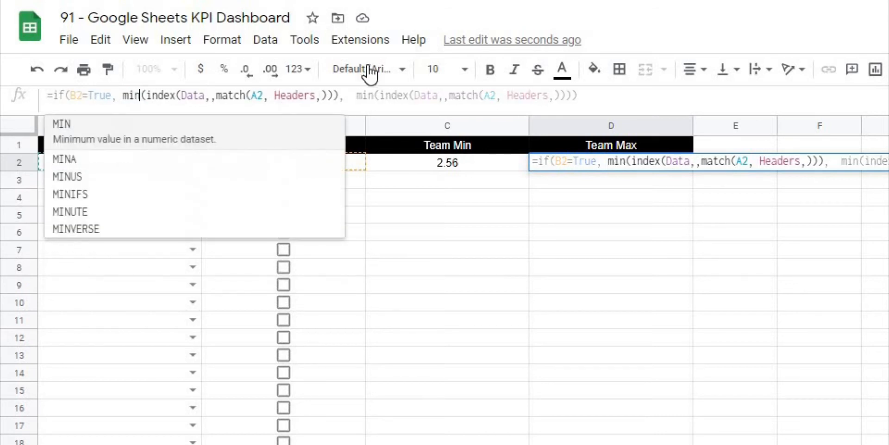
left_click_drag(376, 96, 359, 99)
type("ax")
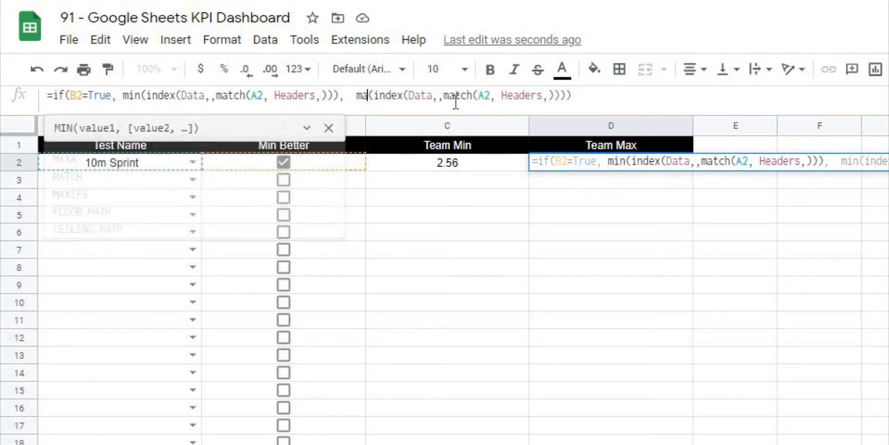
left_click(598, 96)
key("Return")
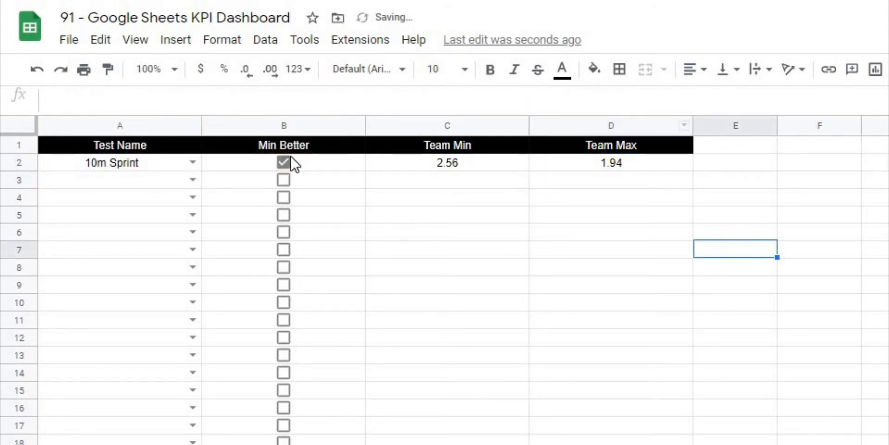
Step: Test the D2 formula by toggling the 10m Sprint's Min Better checkbox off and back on
left_click(288, 160)
left_click(288, 162)
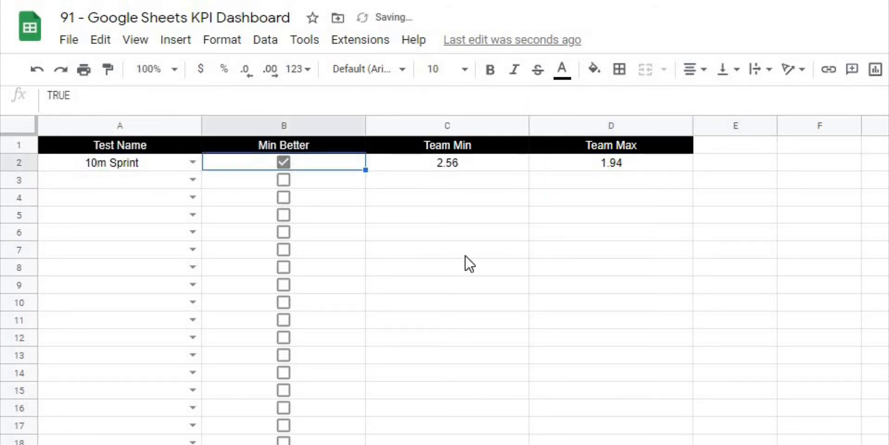
left_click(387, 250)
Step: Choose CMJ as the test in A3 and fill the C2:D2 formulas down into row 3
left_click(192, 180)
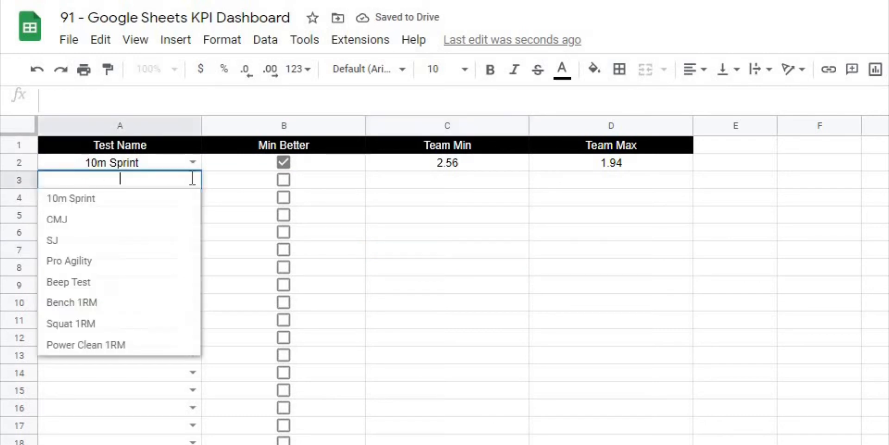
left_click(102, 221)
left_click_drag(435, 168, 627, 165)
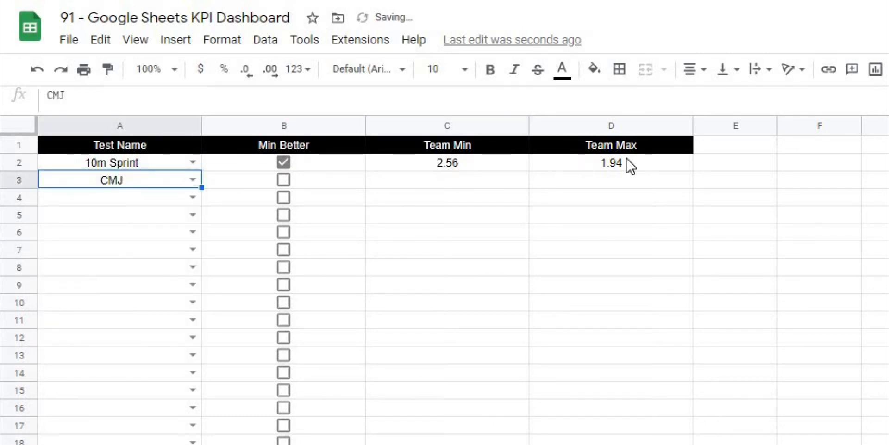
left_click_drag(691, 169, 692, 187)
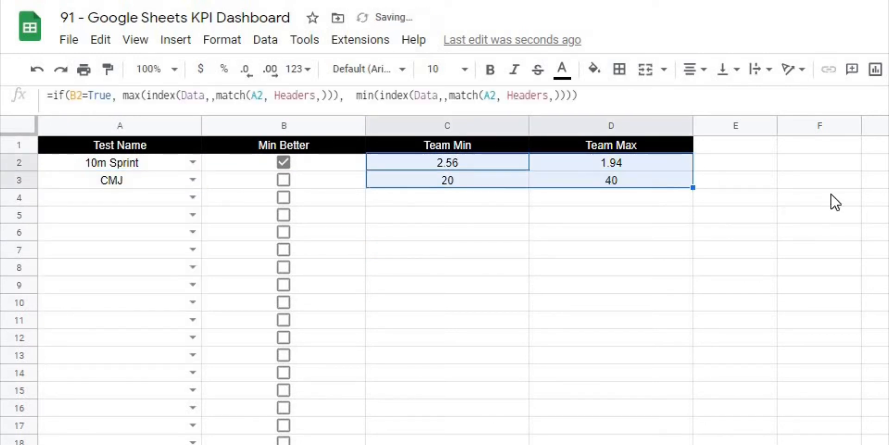
Step: Check the copied Team Max and Team Min formulas in the CMJ row
left_click(831, 194)
left_click(587, 187)
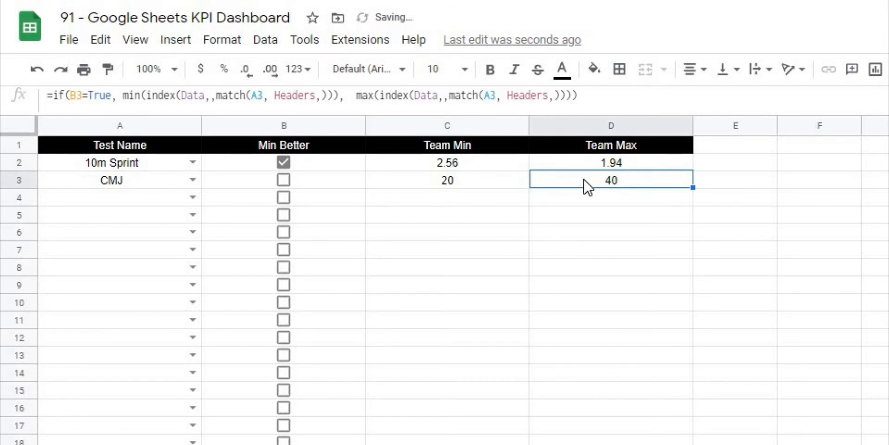
left_click(473, 184)
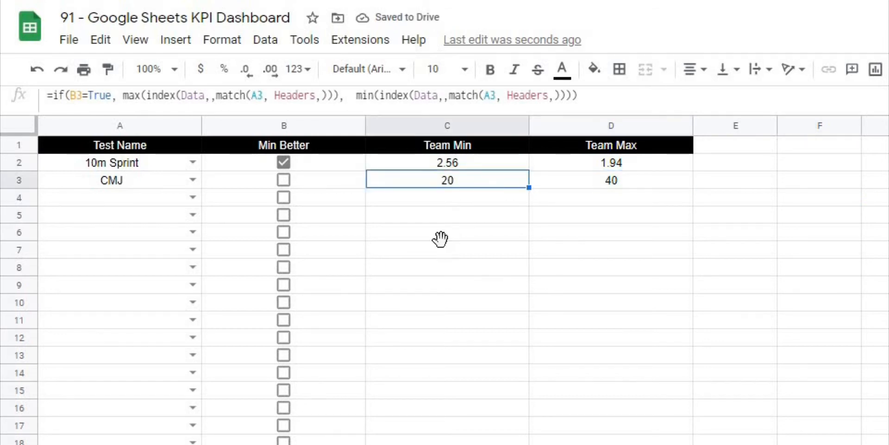
left_click(440, 237)
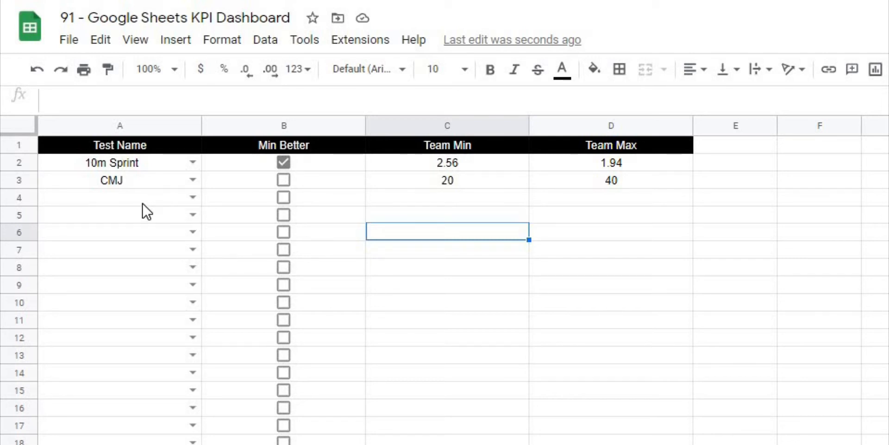
left_click(525, 285)
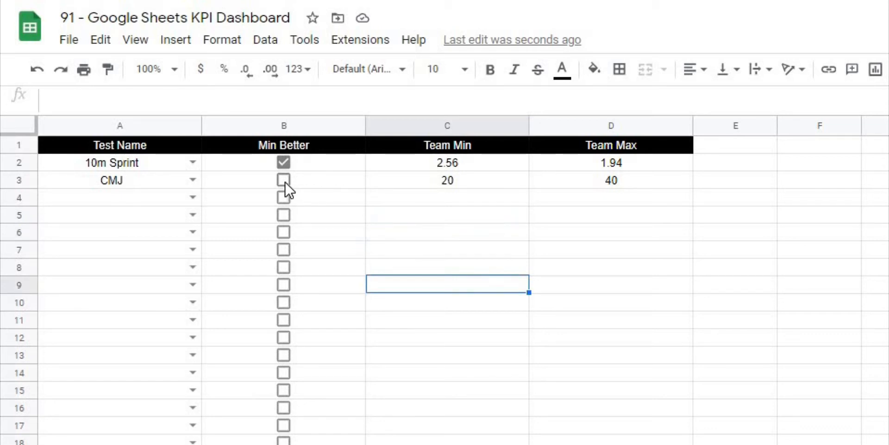
Step: Test both rows by toggling the Min Better checkboxes of CMJ and 10m Sprint, leaving both unticked
left_click(284, 181)
left_click(284, 182)
left_click(285, 182)
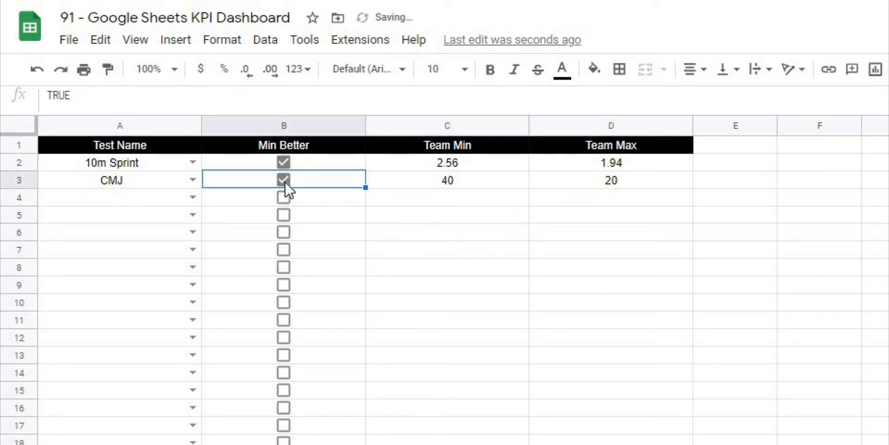
left_click(284, 181)
left_click(285, 181)
left_click(282, 161)
left_click(287, 180)
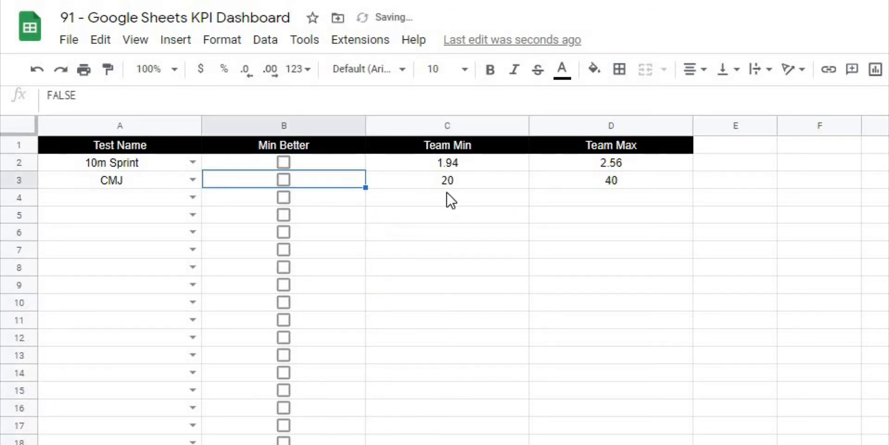
left_click(524, 286)
Step: Wrap the C2 Team Min formula in IFERROR with an empty string ("") as the value if error
left_click(432, 161)
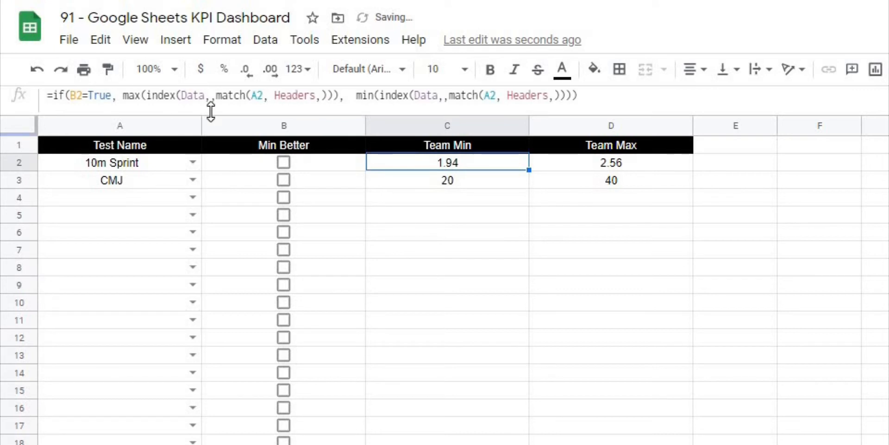
left_click(53, 97)
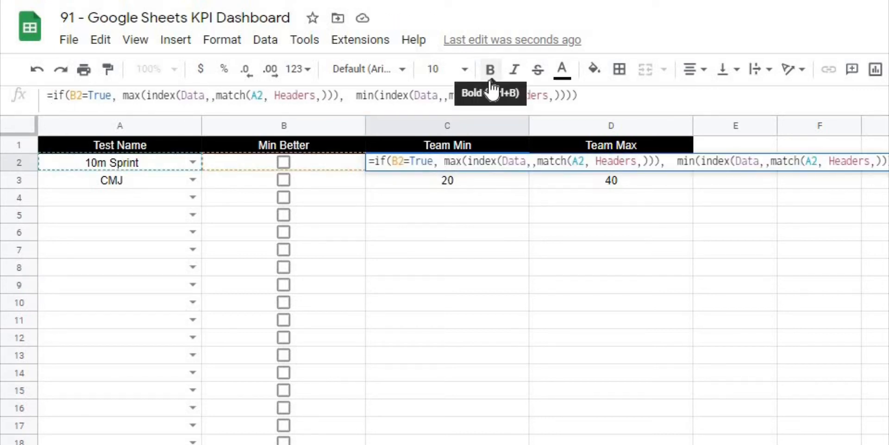
type("ofer")
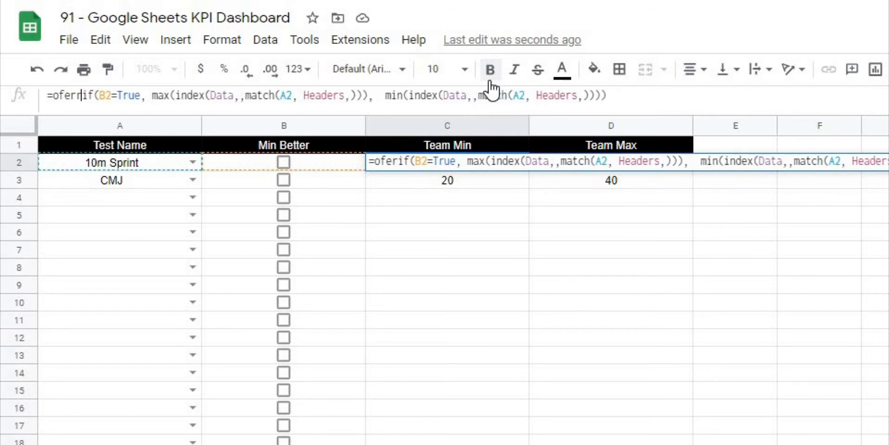
key("BackSpace")
key("BackSpace")
key("BackSpace")
key("BackSpace")
type("iferror(")
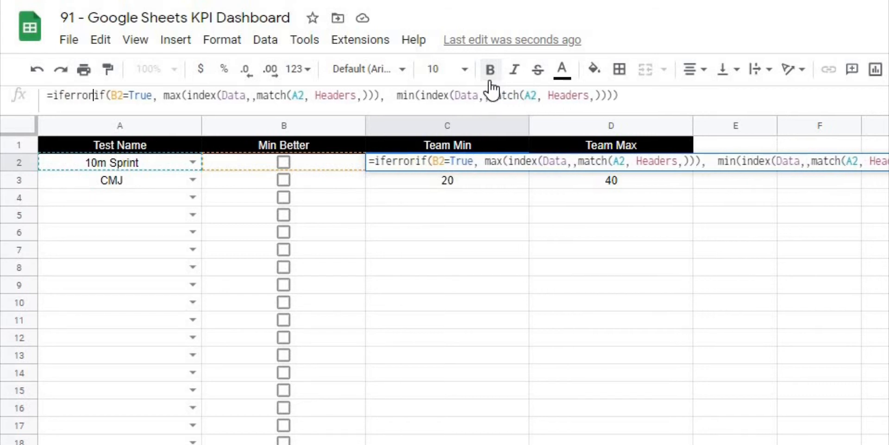
left_click(657, 96)
type(",")
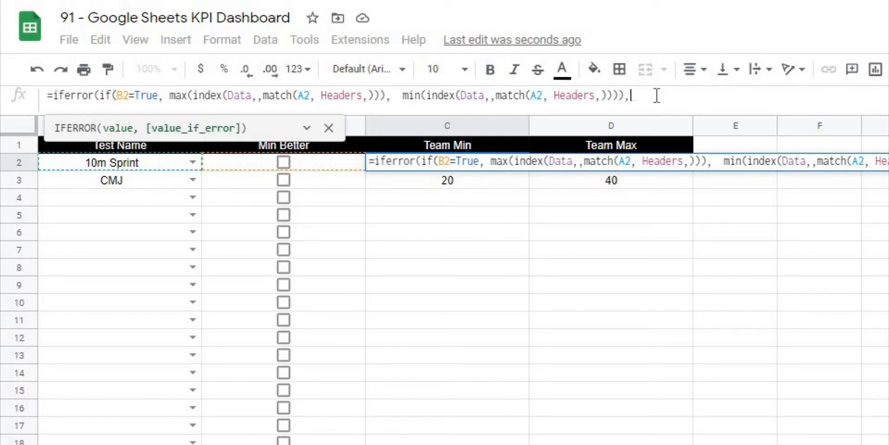
type("\"\")")
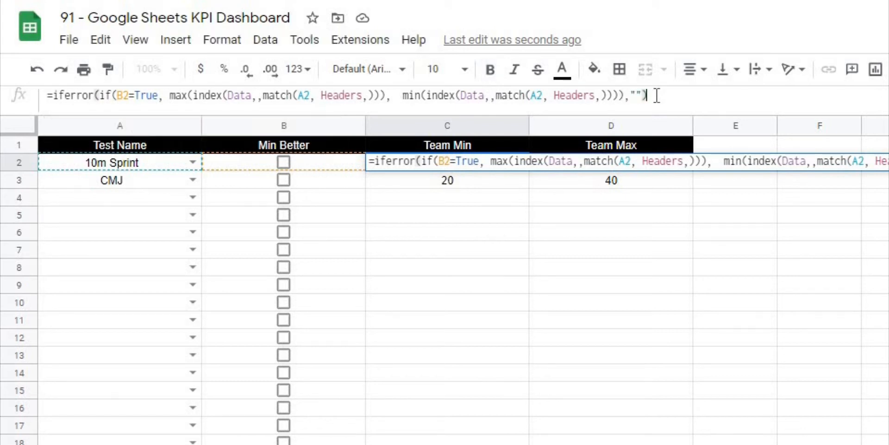
key("Return")
Step: Wrap the D2 Team Max formula in IFERROR with "" as the error value
left_click(634, 168)
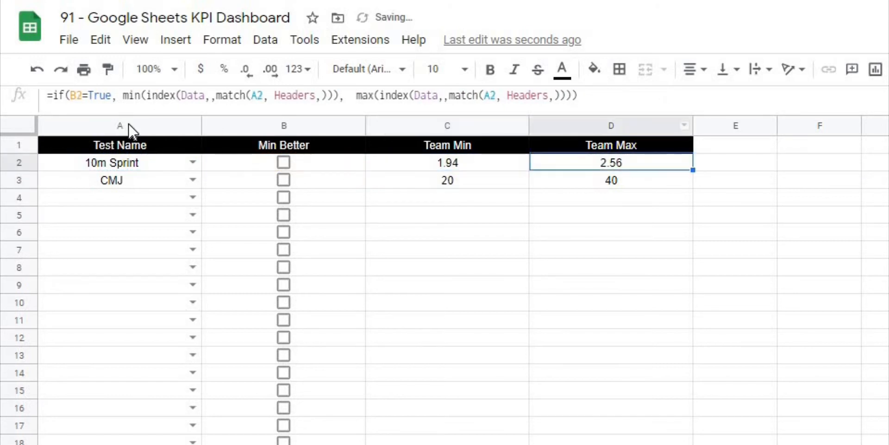
left_click(53, 95)
type("iferro")
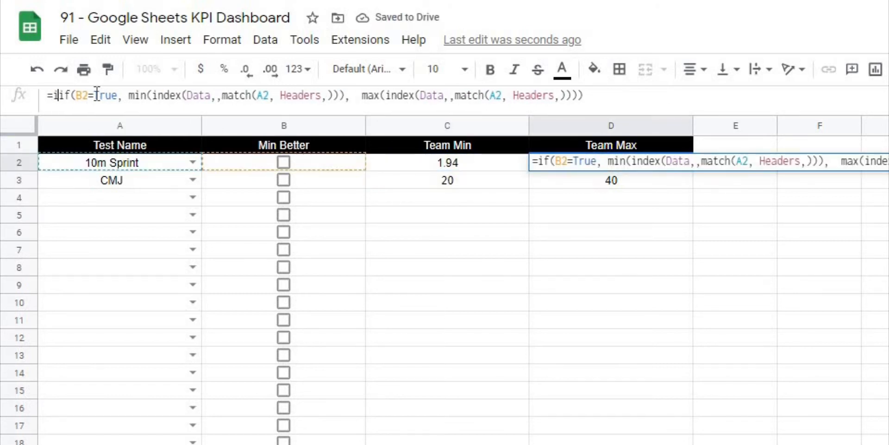
type("r(")
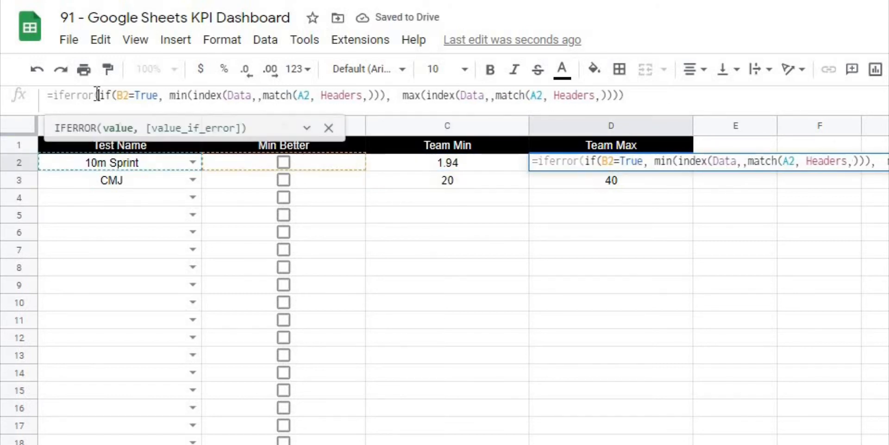
left_click(681, 93)
type(",\"\"")
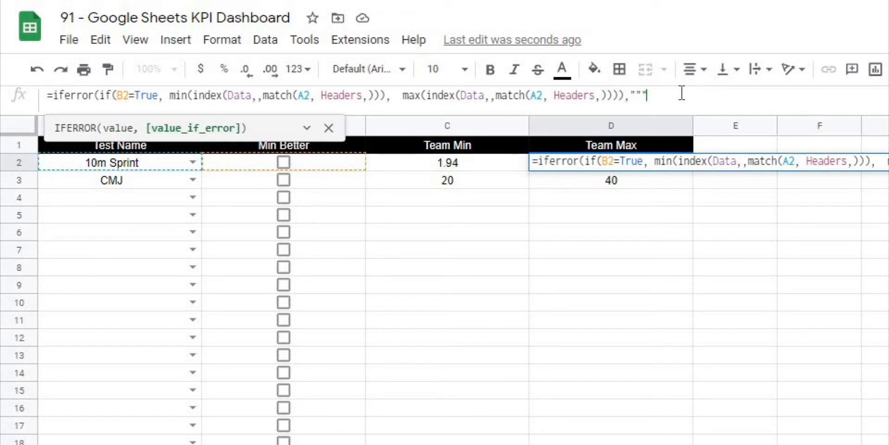
key("Return")
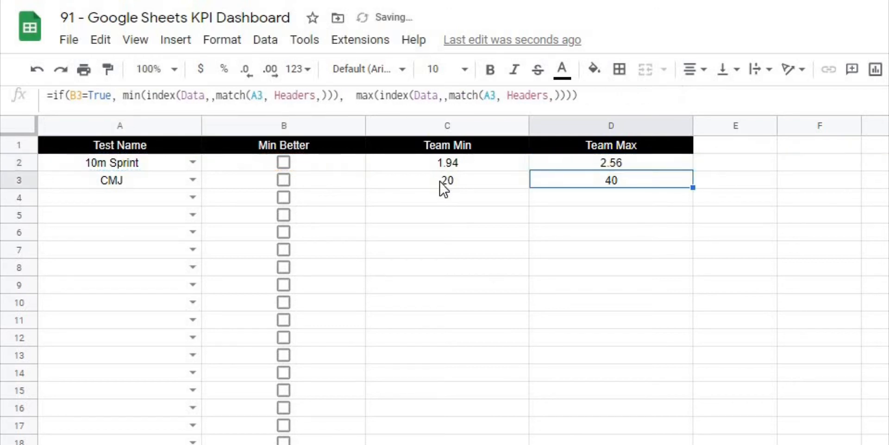
Step: Fill the IFERROR formulas from C2:D2 down the Team Min and Team Max columns
left_click_drag(446, 167, 611, 169)
left_click_drag(689, 170, 687, 443)
left_click(699, 320)
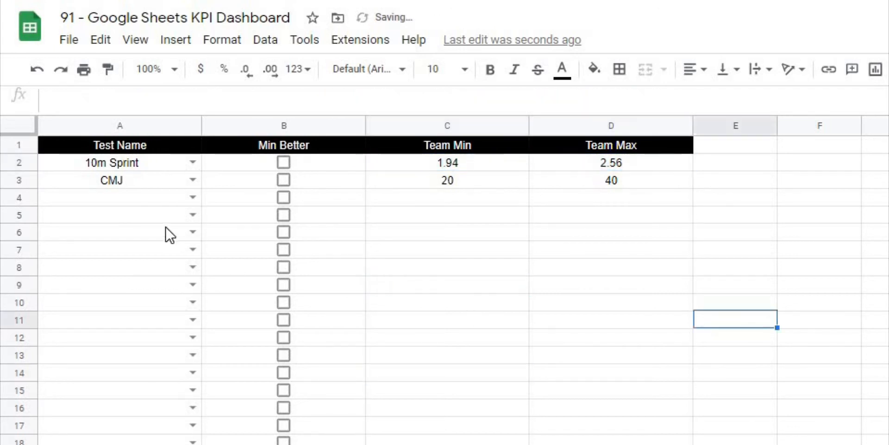
Step: Test the filled formulas in row 13 by choosing Pro Agility and ticking its Min Better checkbox
left_click(189, 360)
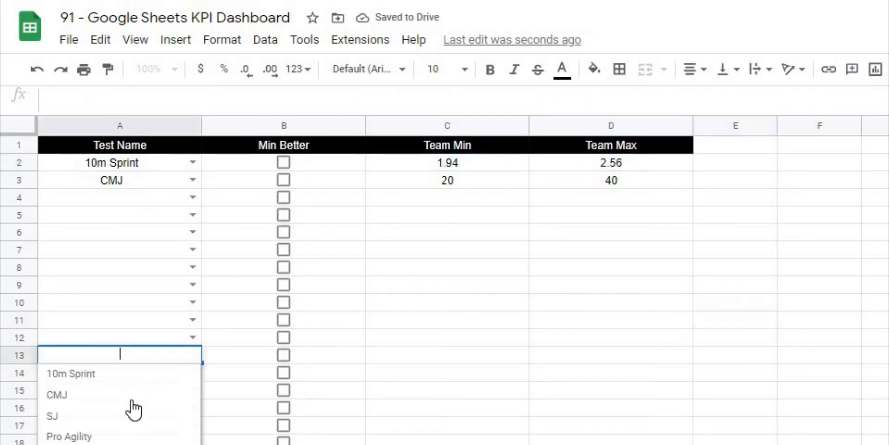
left_click(104, 439)
left_click(284, 355)
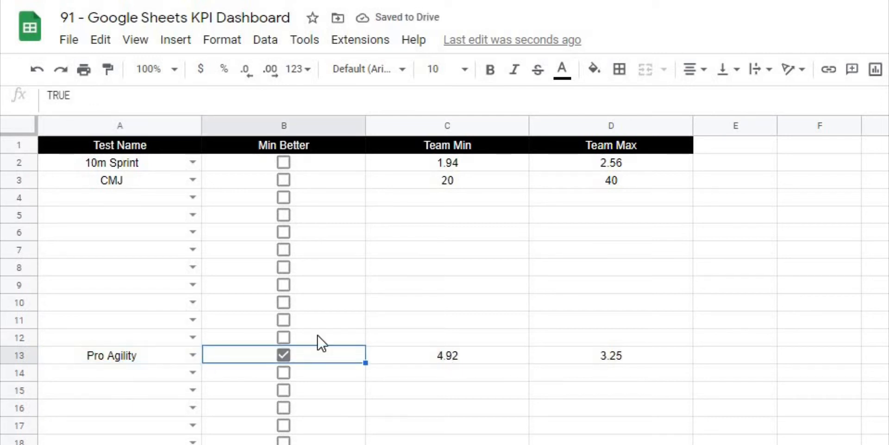
Step: List SJ, Pro Agility, Beep Test, Bench 1RM, Squat 1RM and Power Clean 1RM in A4:A9, clear row 13, and tick Min Better for 10m Sprint and Pro Agility
left_click(283, 163)
left_click(191, 198)
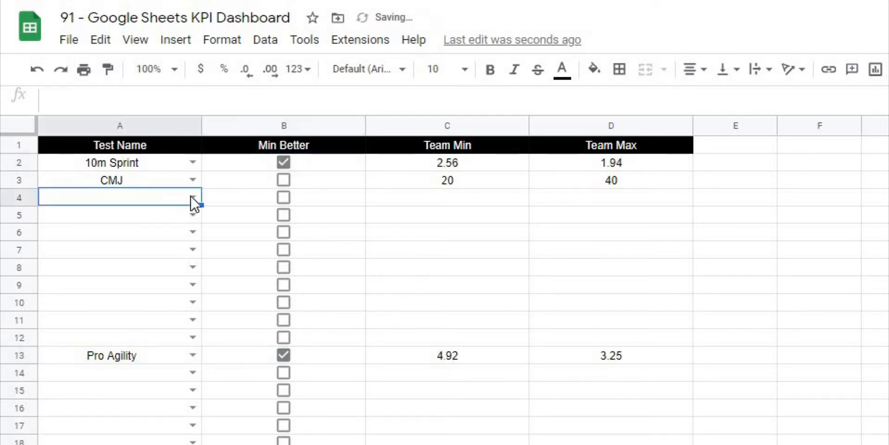
left_click(120, 258)
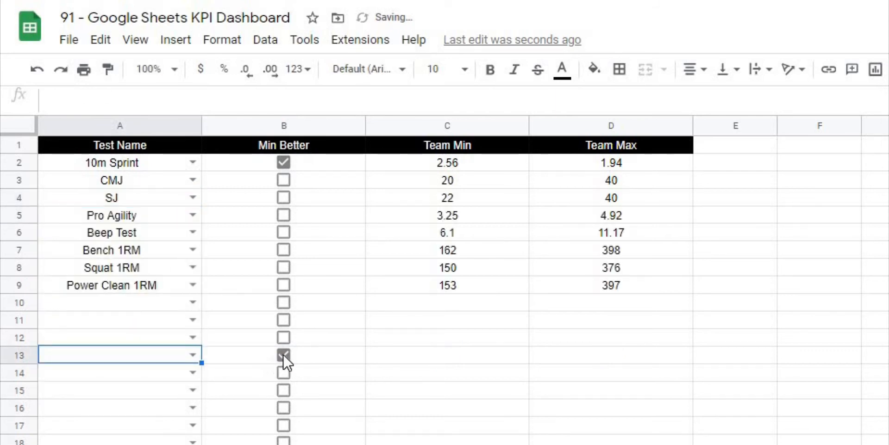
left_click(283, 356)
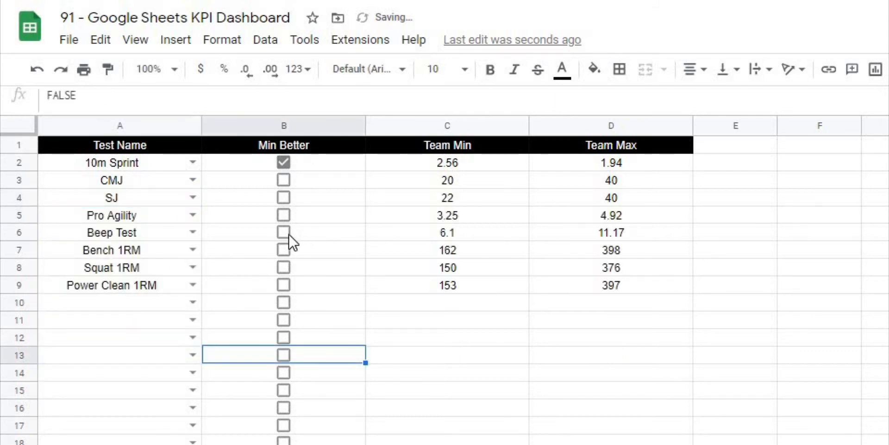
left_click(284, 215)
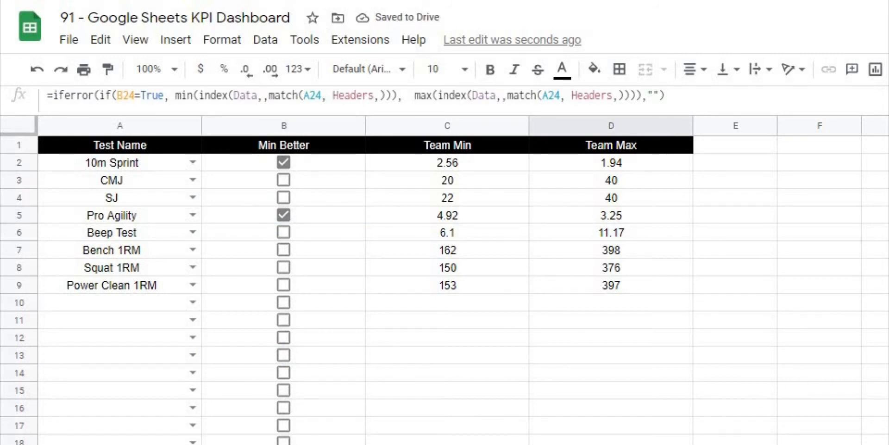
left_click(803, 310)
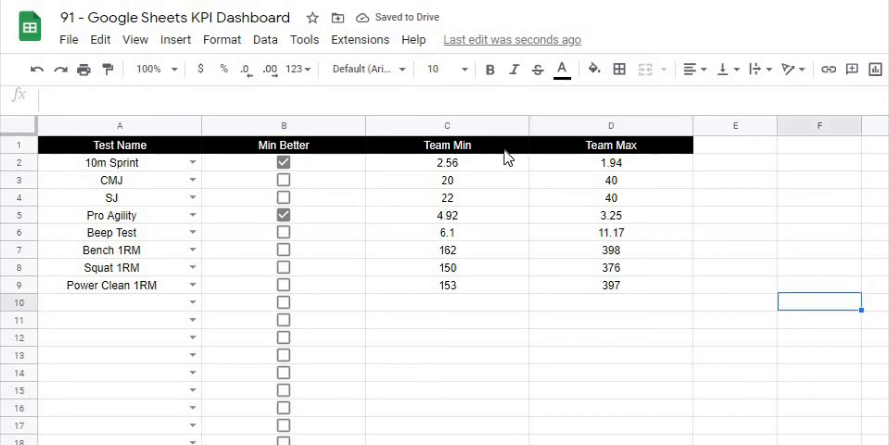
left_click(470, 164)
left_click(681, 147)
left_click(877, 232)
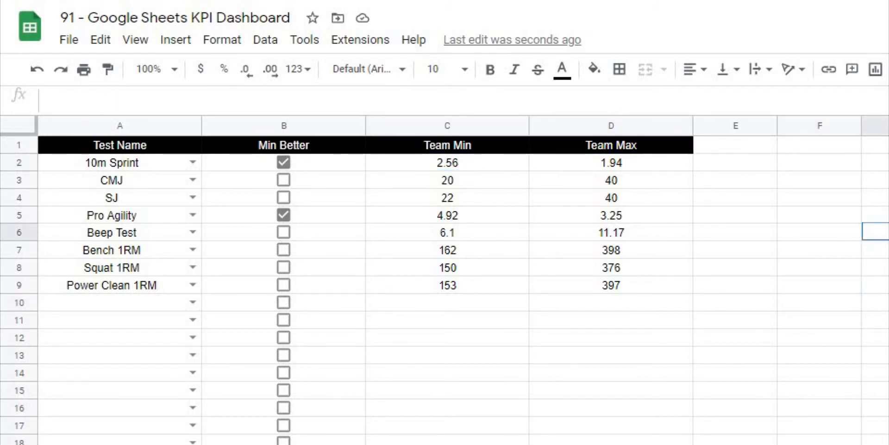
Step: Return to the KPI Dashboard sheet and select cell B19 below the KPI Chart #1 filters
left_click(69, 436)
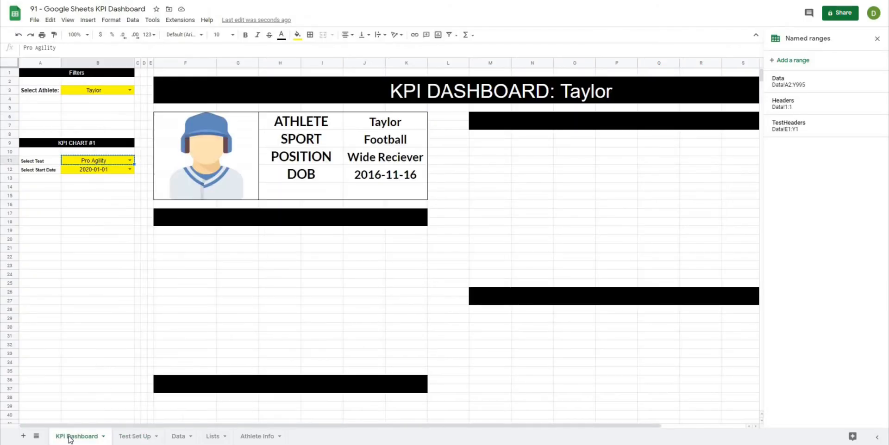
left_click(114, 232)
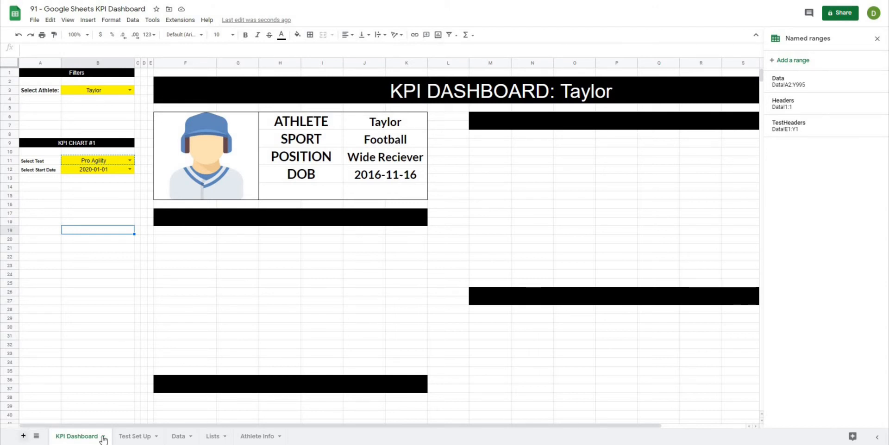
Step: Add a new sheet after KPI Dashboard and name it DataReference
right_click(139, 438)
left_click(131, 333)
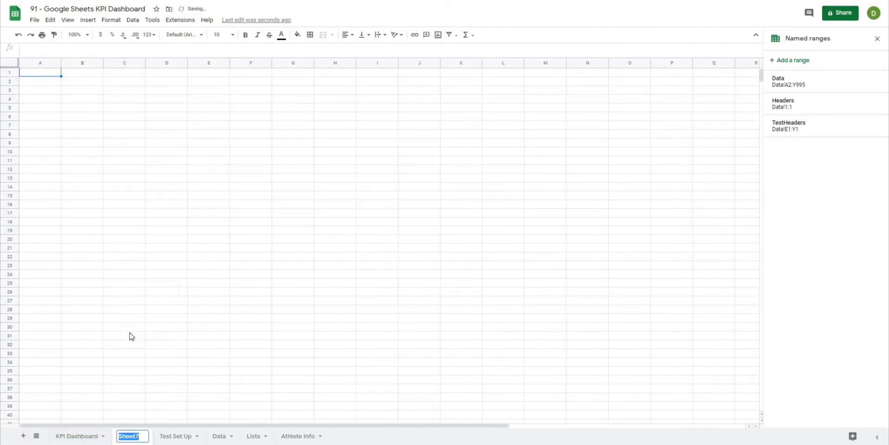
type("DataRe")
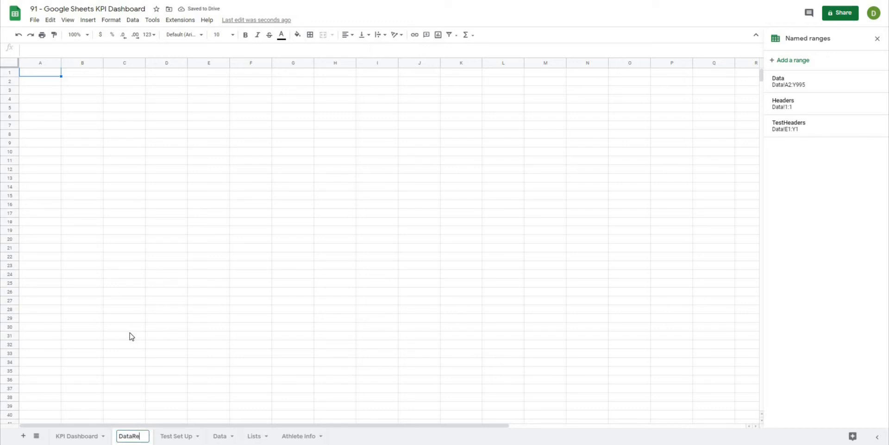
type("ference")
left_click(156, 301)
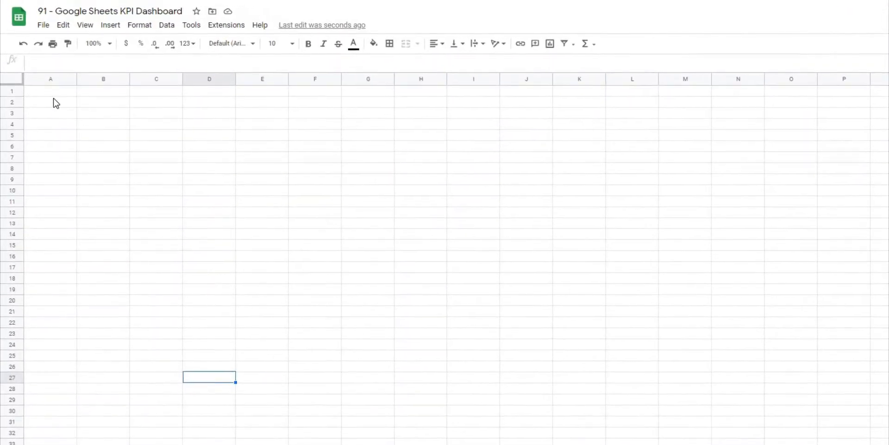
Step: Fill cells A1:H1 of the DataReference sheet with black as a header bar
left_click(43, 90)
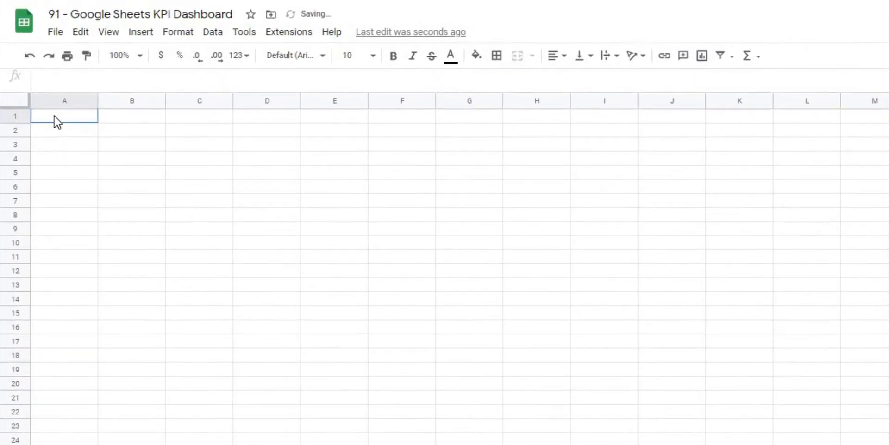
left_click_drag(52, 109, 387, 108)
left_click_drag(517, 151, 694, 157)
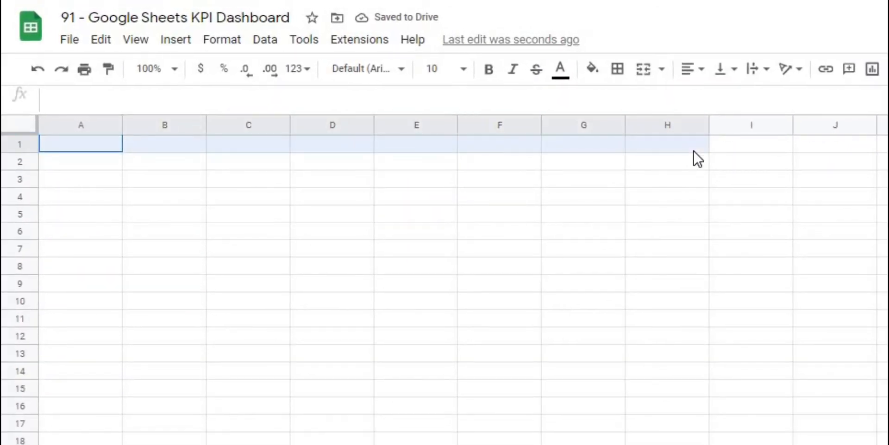
left_click(593, 69)
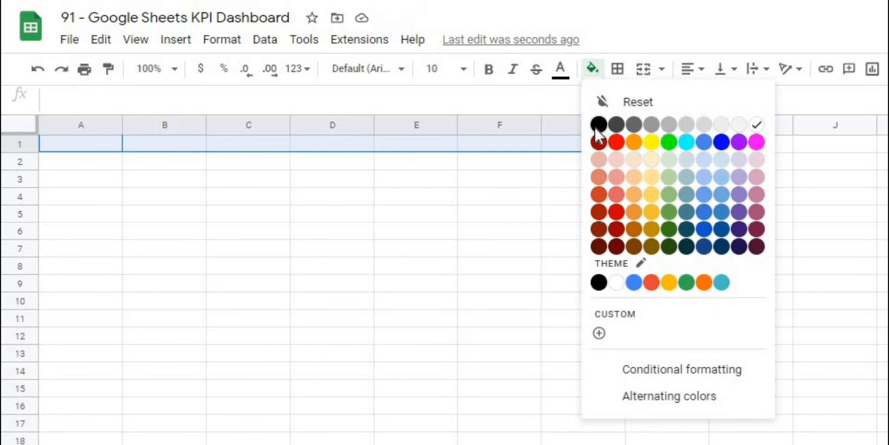
left_click(597, 122)
left_click(500, 282)
Step: Title the black header bar "KPI CHART 1" in cell A1 with white text
left_click(65, 148)
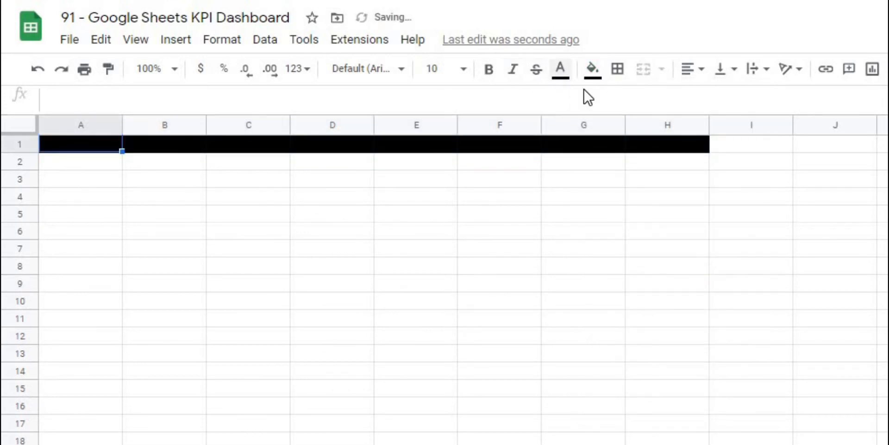
left_click(560, 69)
left_click(711, 125)
type("KPI CHART !")
key("Return")
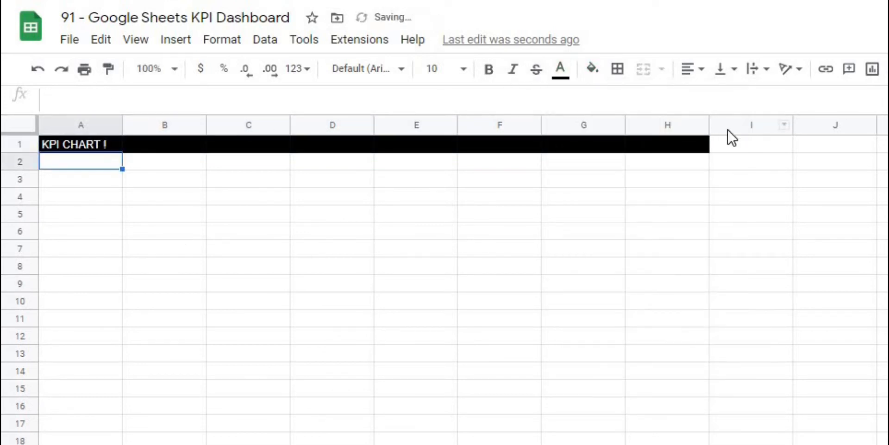
left_click(74, 148)
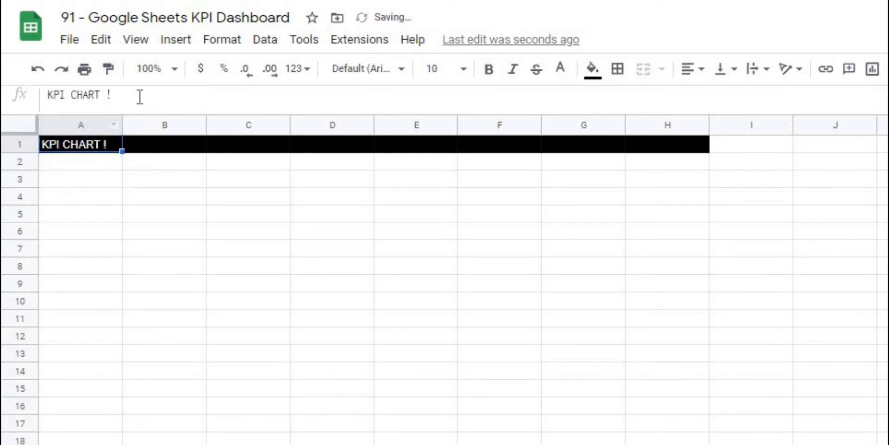
left_click(139, 96)
key("Return")
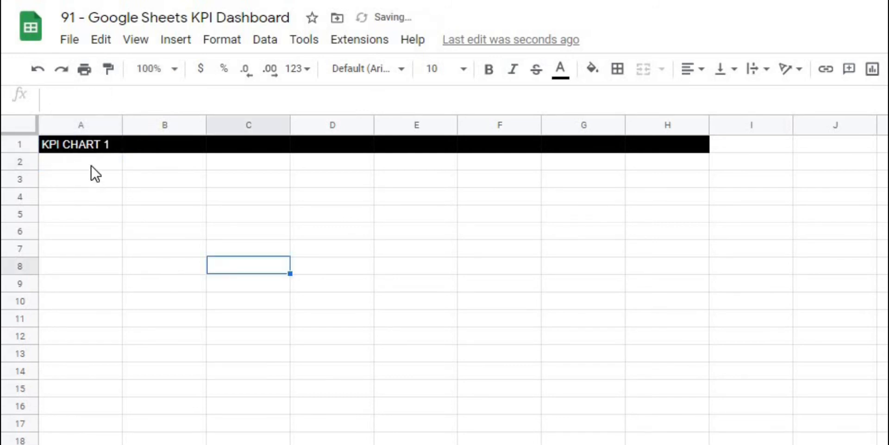
Step: List the labels Athlete, Position, Start Date, Test, Min and Max in cells A2:A7
left_click(91, 172)
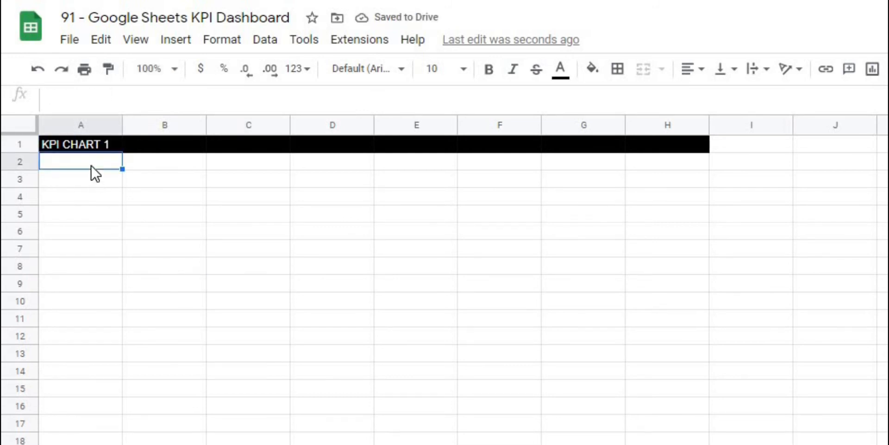
type("AThlete")
key("Return")
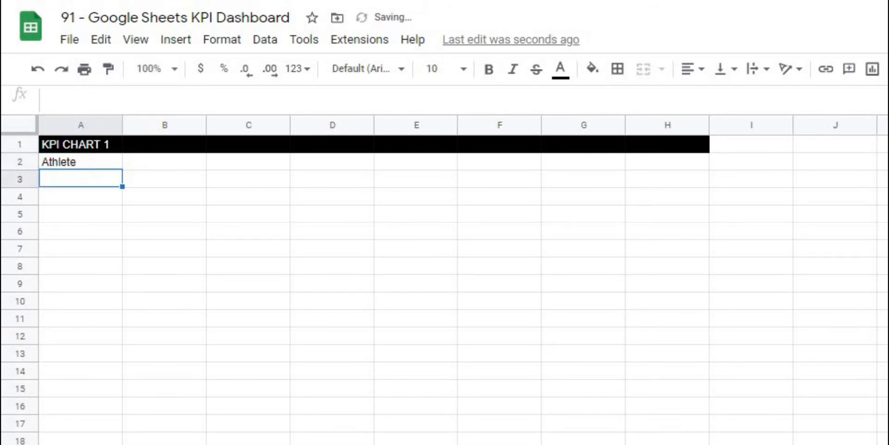
type("Position")
key("Return")
type("Start Date")
key("Return")
type("Test")
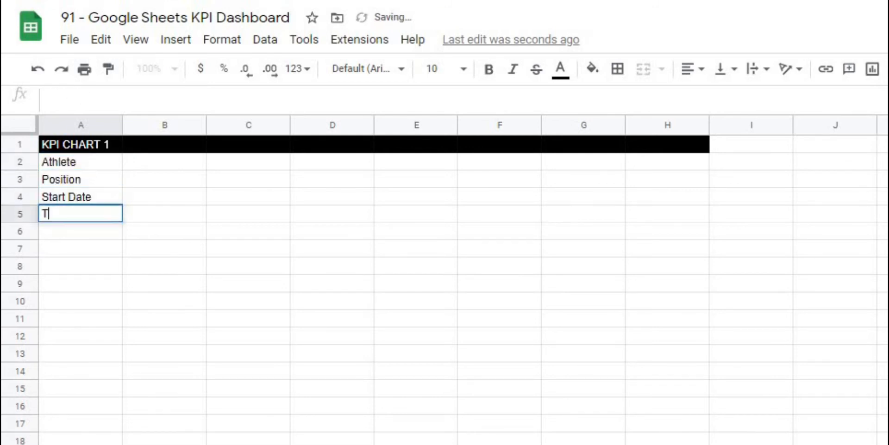
key("Return")
type("Min")
key("Return")
type("Max")
key("Return")
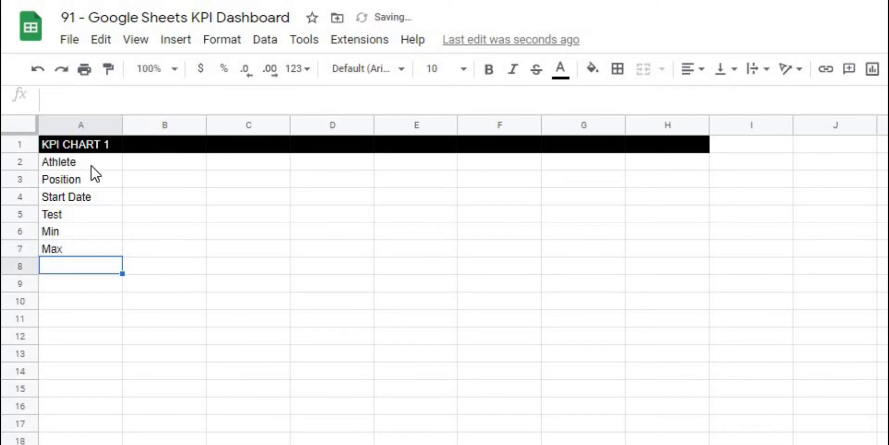
Step: Fill the label cells A2:A7 with orange
left_click_drag(91, 167, 93, 250)
left_click(593, 69)
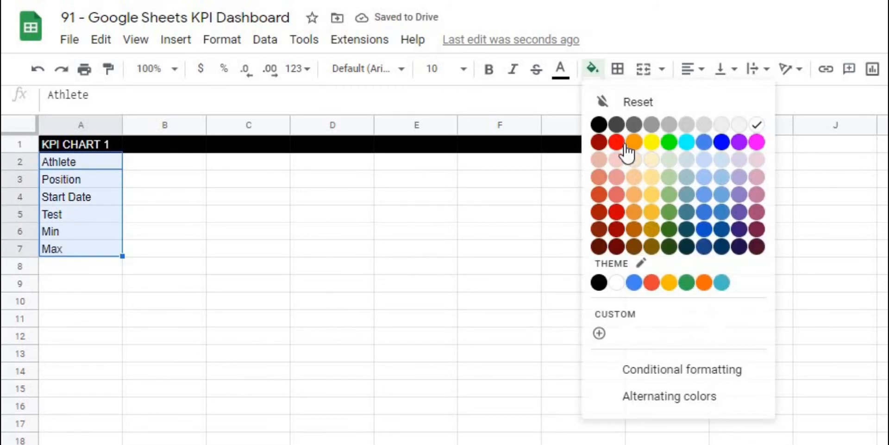
left_click(633, 141)
left_click(416, 422)
left_click(86, 165)
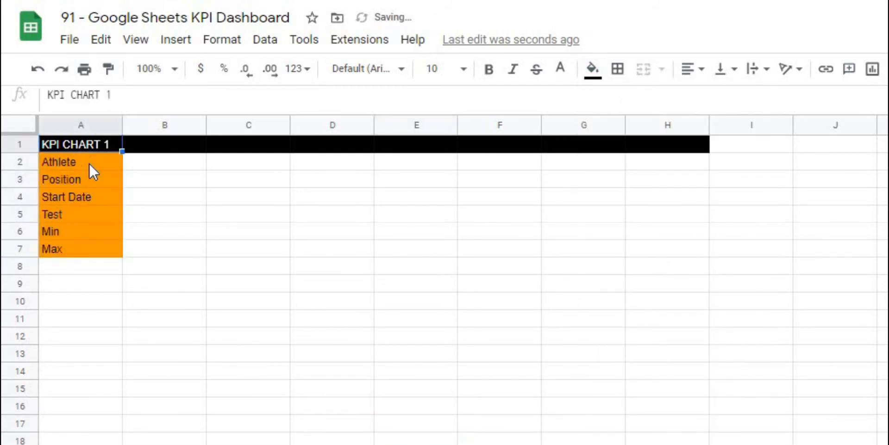
left_click(344, 214)
left_click(165, 170)
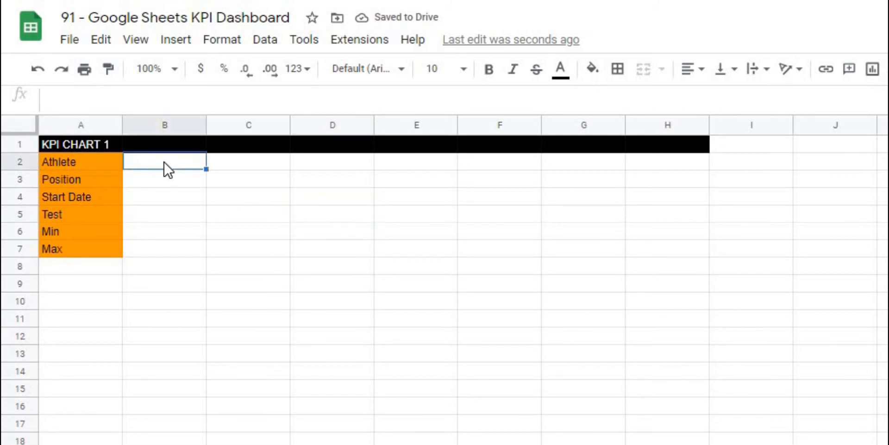
Step: Enter the column headers Dates, Values and Standard in cells A9:C9
left_click(80, 288)
type("Dates")
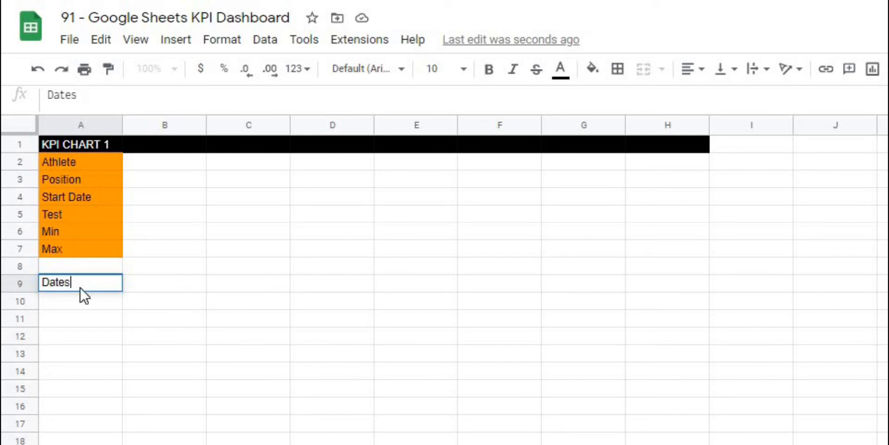
key("Tab")
type("Values")
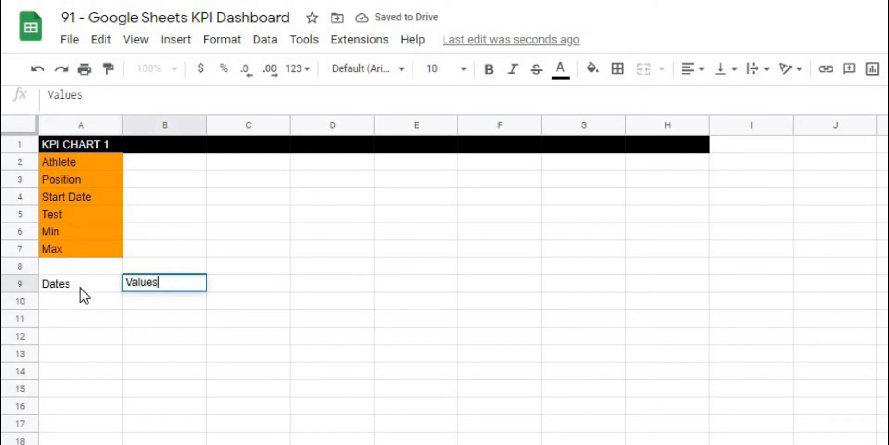
key("Tab")
type("Standard")
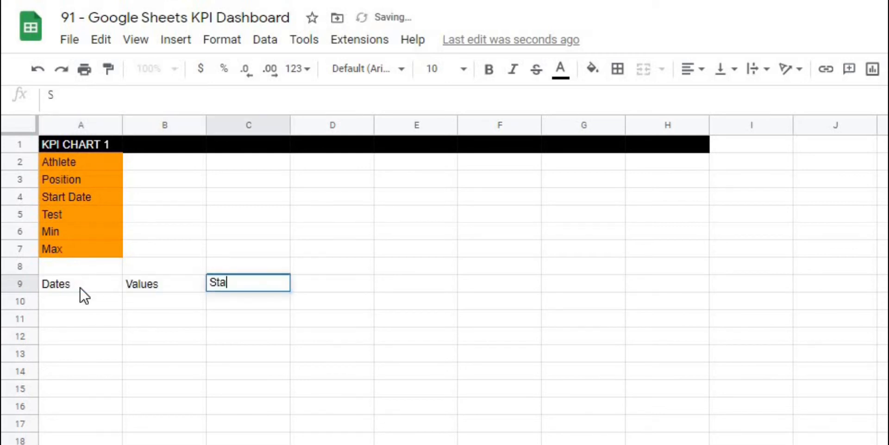
key("Return")
left_click(255, 419)
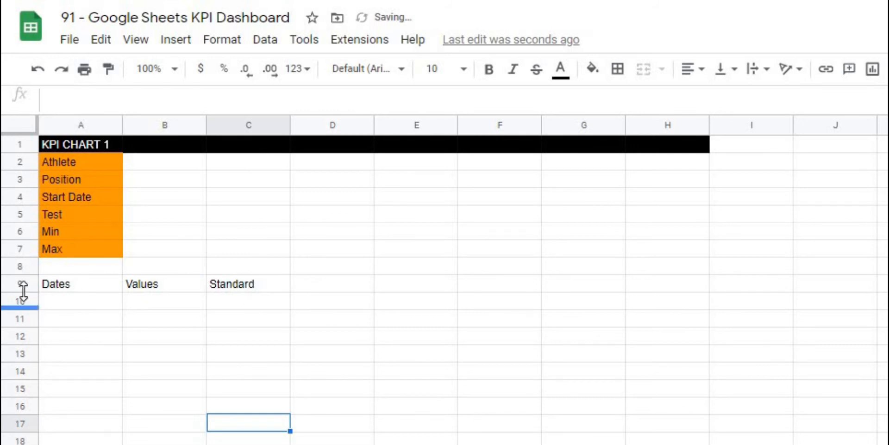
Step: Format the headers in A9:C9 with a black fill and centered white text
left_click_drag(58, 284, 249, 294)
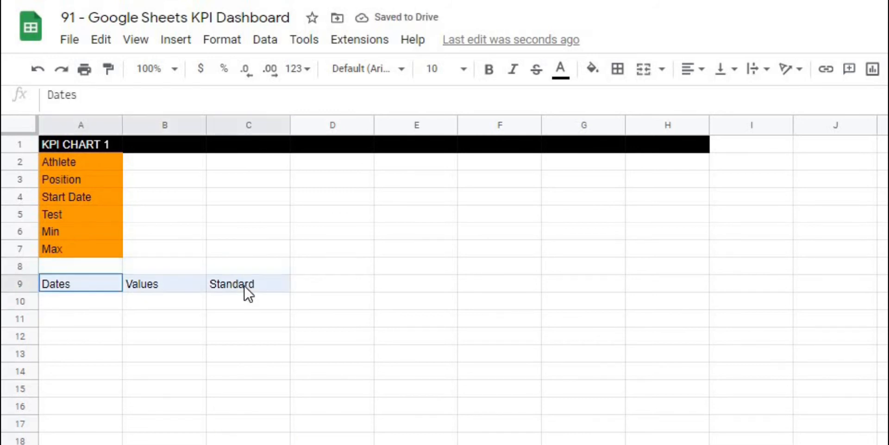
left_click(592, 69)
left_click(598, 125)
left_click(561, 75)
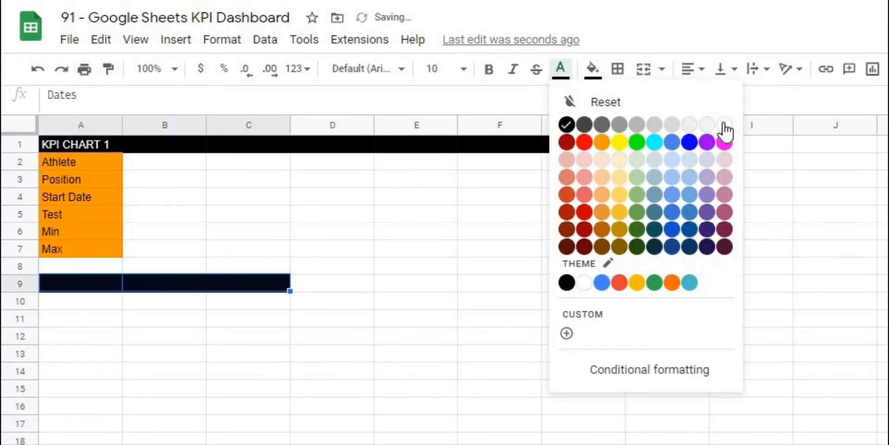
left_click(724, 125)
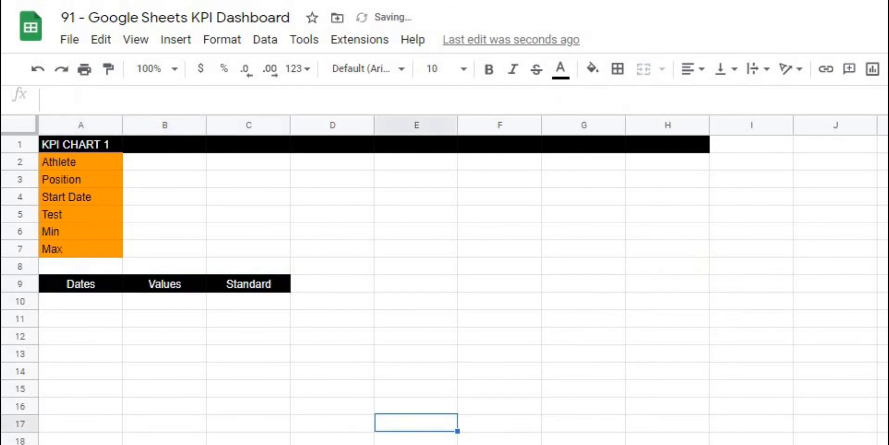
Step: Link the Athlete value in B2 to the selected athlete with ='KPI Dashboard'!B3
left_click(143, 172)
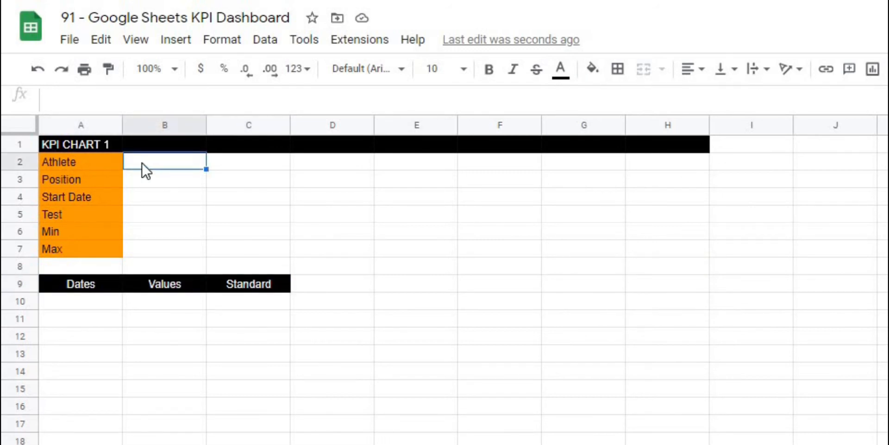
type("=")
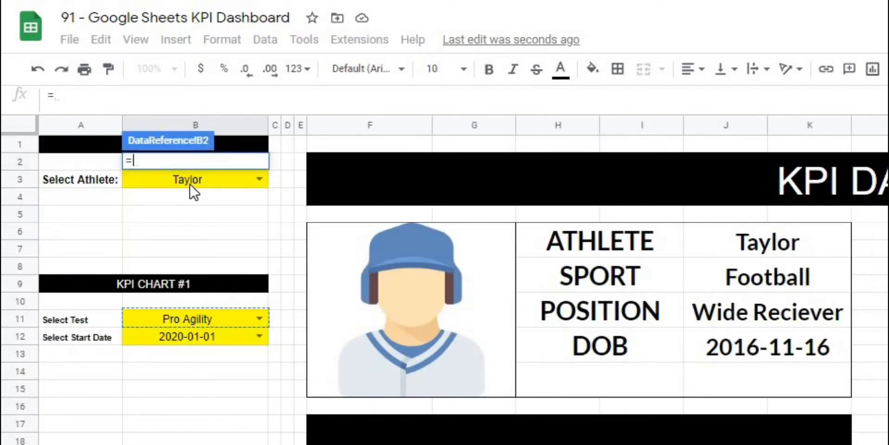
left_click(193, 191)
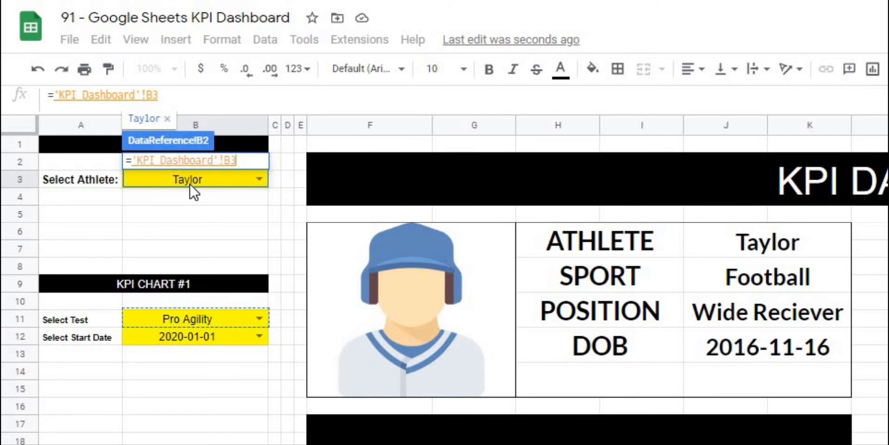
key("Return")
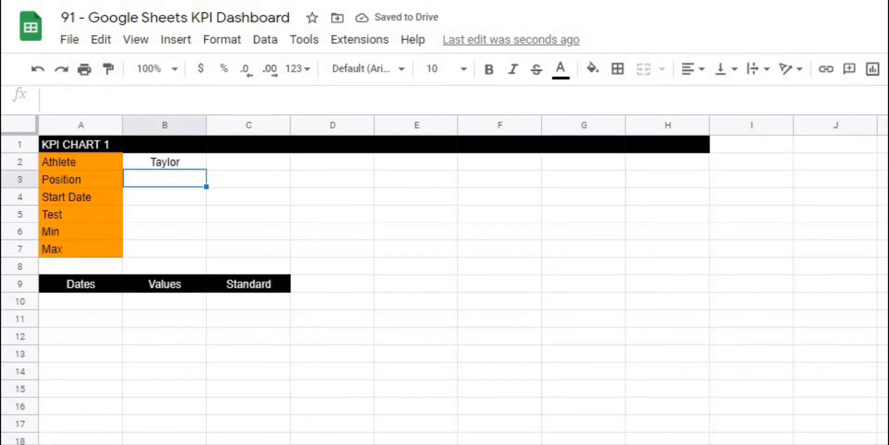
Step: Copy the POSITION formula =vlookup(B3, 'Athlete Info'!A2:F, 4, FALSE) from the KPI Dashboard profile for use in DataReference cell B3
left_click(277, 443)
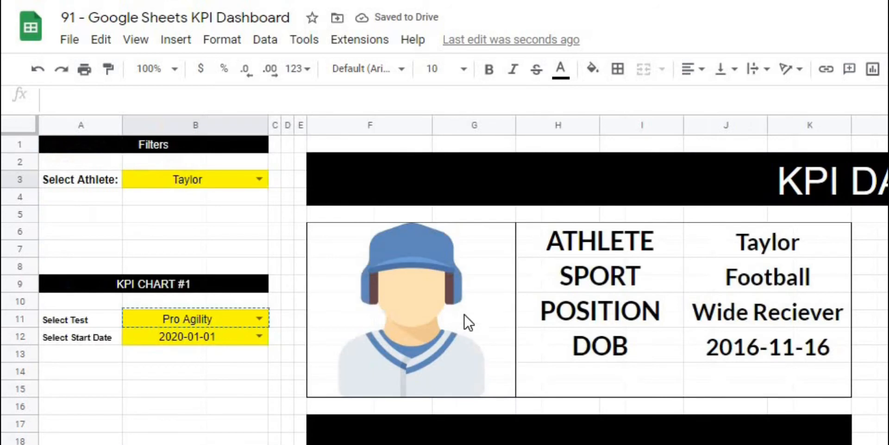
left_click(805, 326)
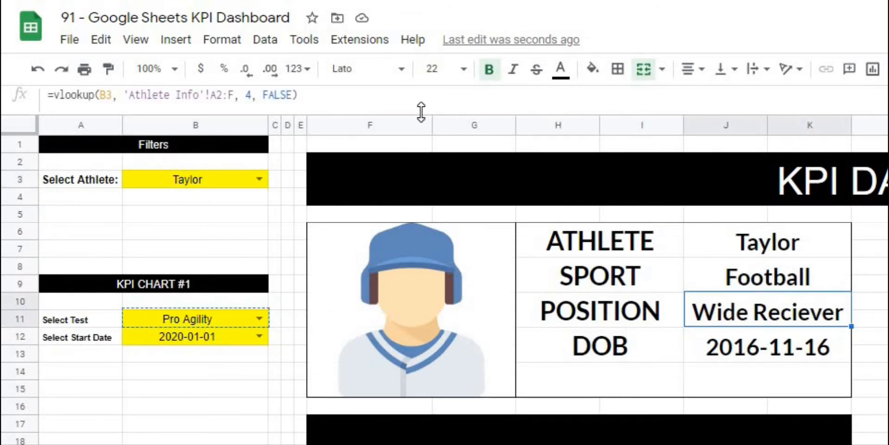
triple_click(87, 95)
key("ctrl+c")
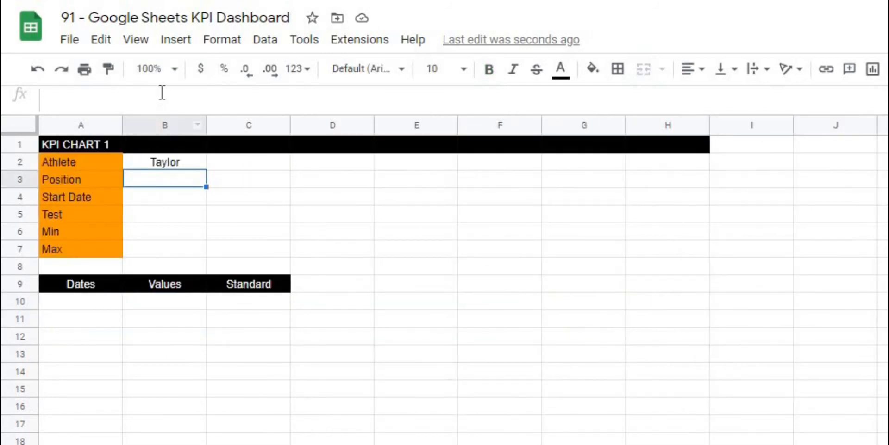
Step: Fill the Position cell B3 with the copied lookup, changing its search key to B2: =vlookup(B2, 'Athlete Info'!A2:F, 4, FALSE)
left_click(162, 93)
key("ctrl+v")
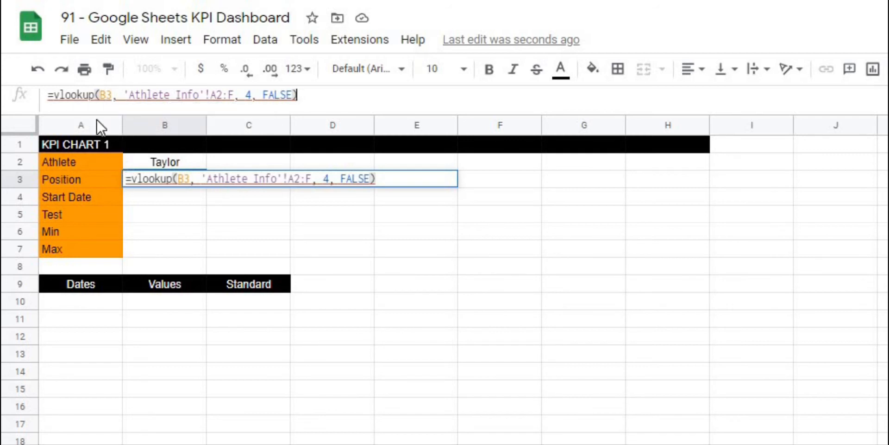
double_click(106, 94)
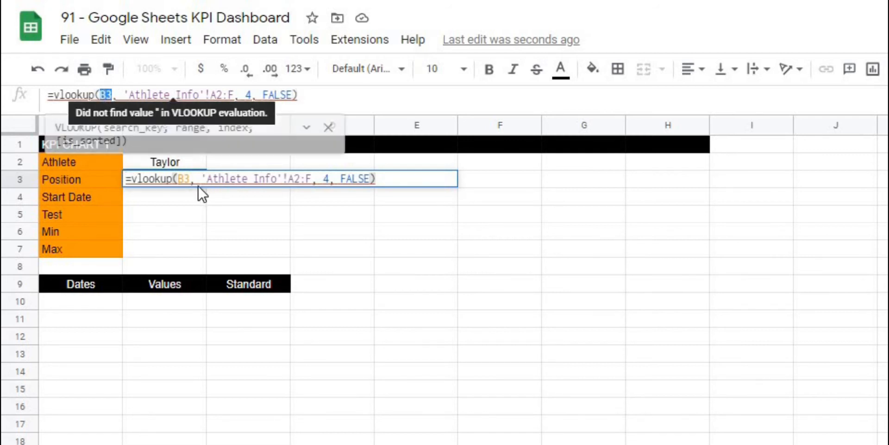
left_click(158, 163)
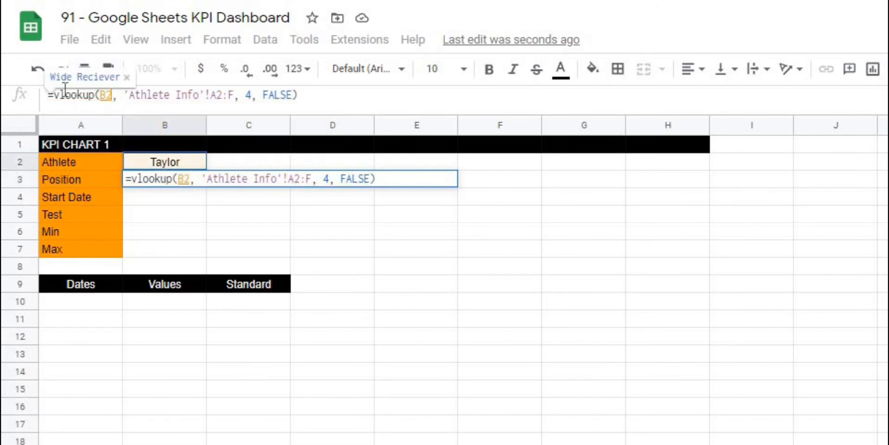
left_click(312, 96)
key("Return")
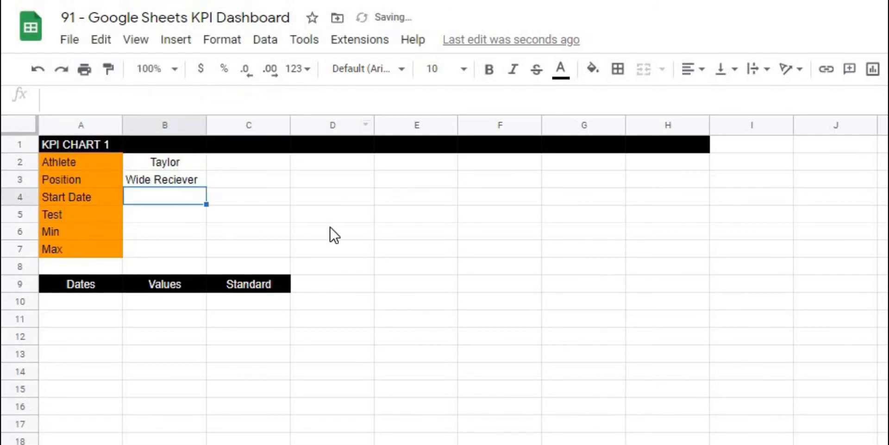
left_click(329, 234)
left_click(191, 184)
Step: Link the Start Date cell B4 to the selected start date in cell B12 of the KPI Dashboard sheet
left_click(185, 204)
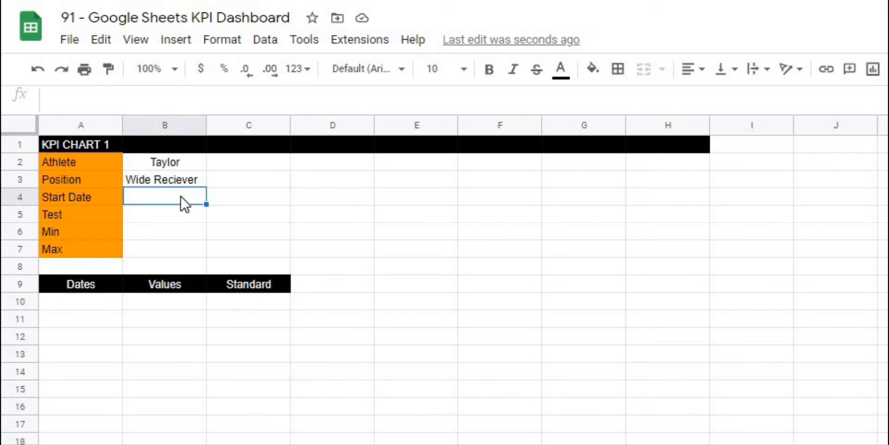
type("=")
left_click(200, 443)
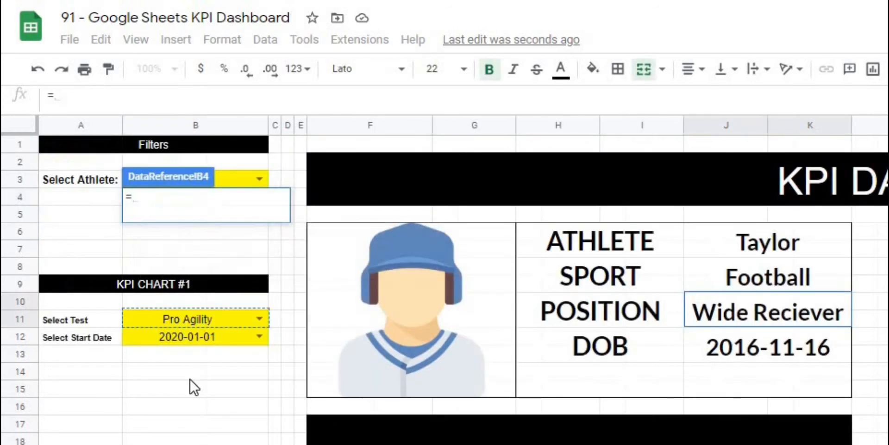
left_click(166, 340)
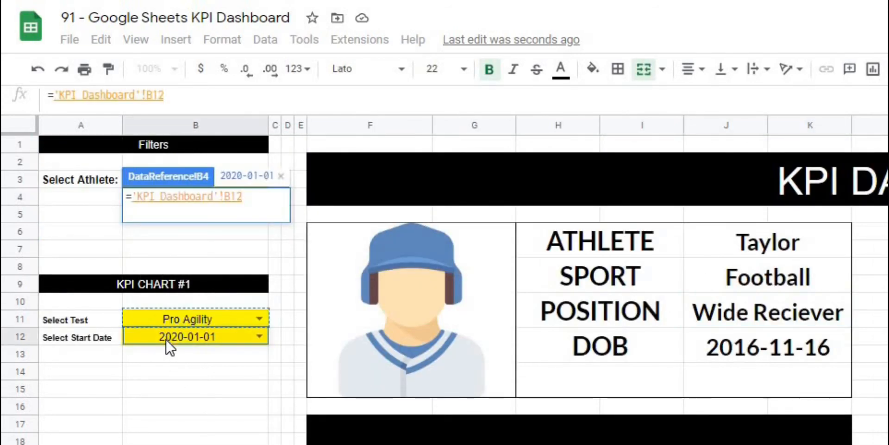
key("Return")
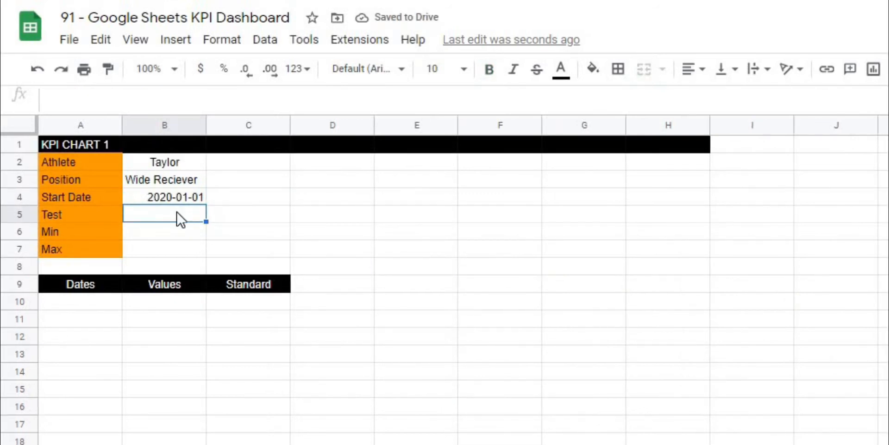
Step: Link the Test cell B5 to the selected test in cell B11 of the KPI Dashboard sheet
type("=")
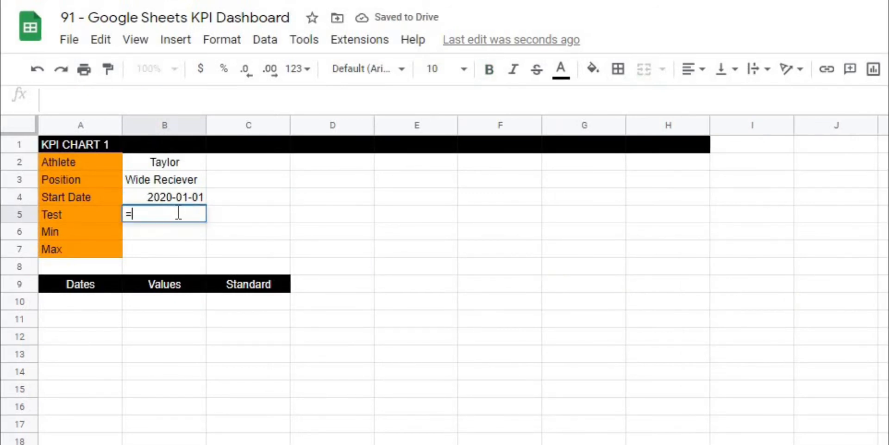
left_click(199, 444)
left_click(163, 326)
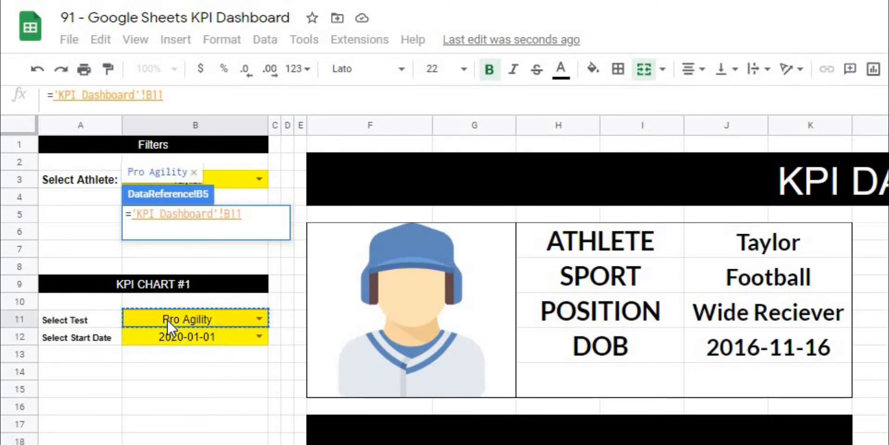
key("Return")
left_click(394, 320)
Step: Centre the athlete, position, start date and test values in B2:B5 horizontally
left_click_drag(164, 162, 169, 215)
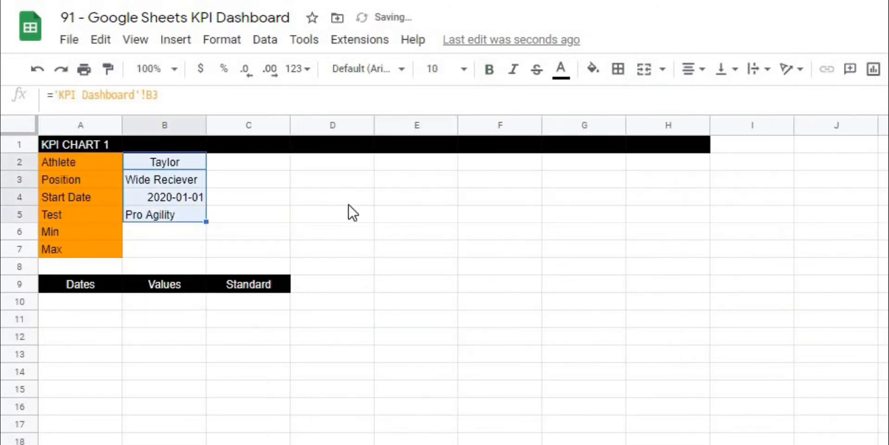
left_click(695, 68)
left_click(710, 95)
left_click(496, 340)
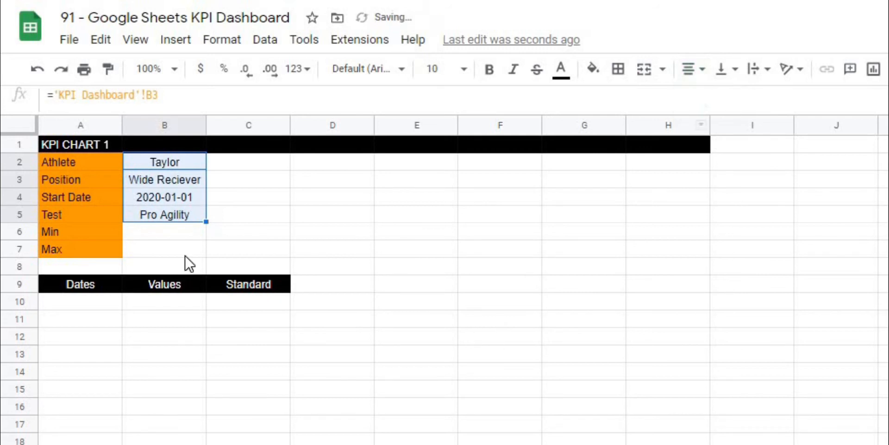
Step: Begin a VLOOKUP formula in the Min cell B6 with the test name in B5 as search key
left_click(155, 229)
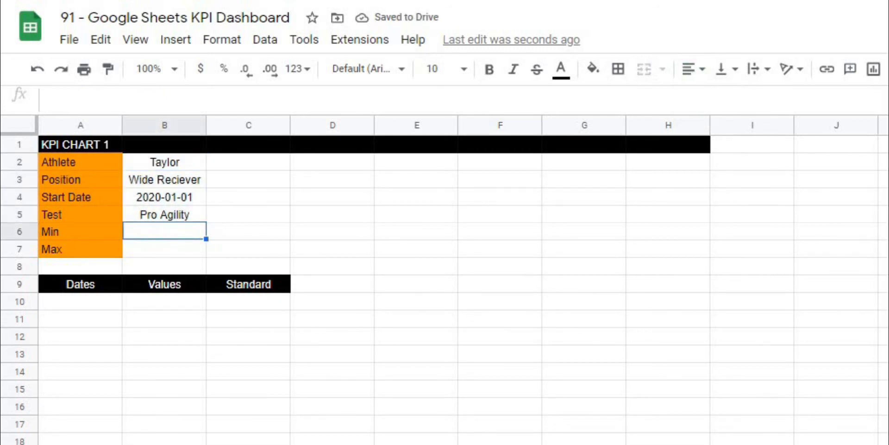
type("=")
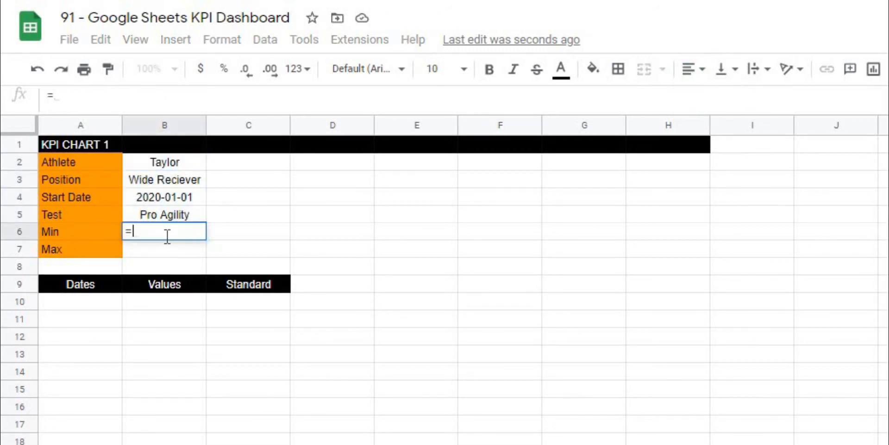
type("vlookup(")
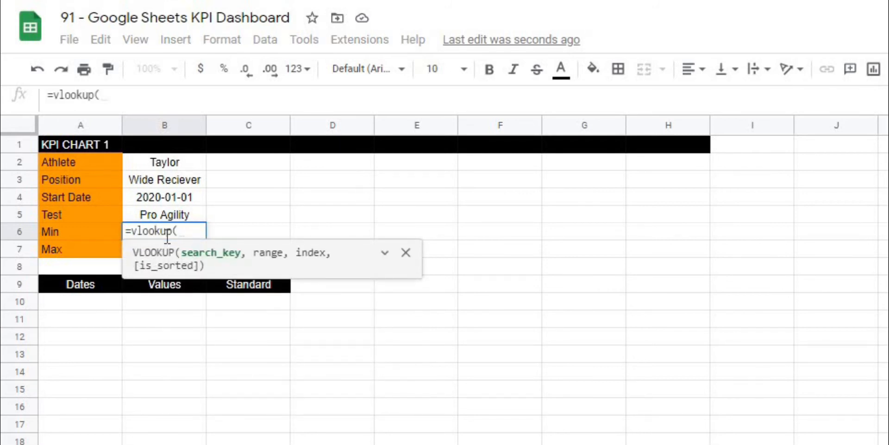
left_click(173, 212)
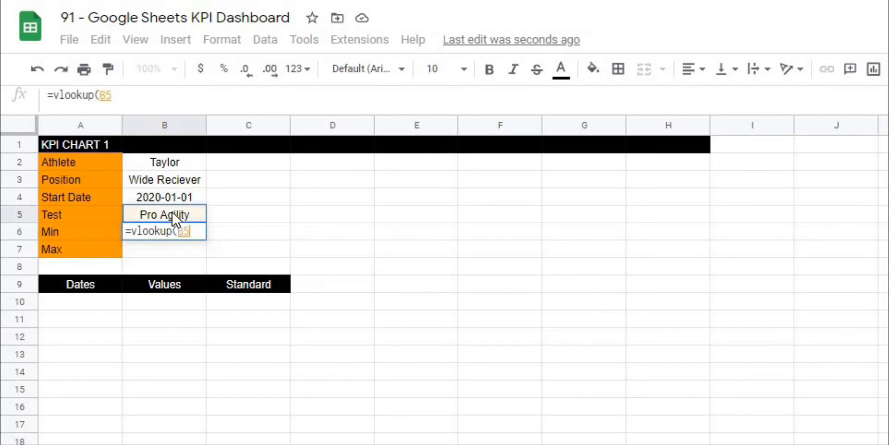
type(",")
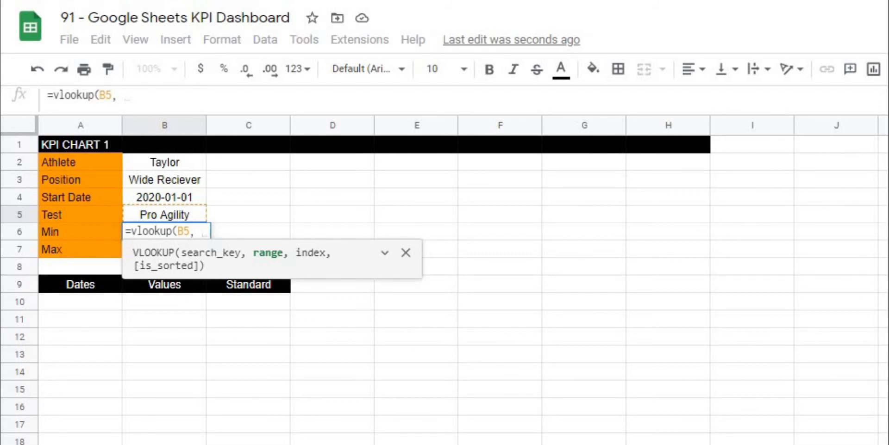
Step: Set the lookup range to the Test Set Up sheet's columns A to D, made absolute as 'Test Set Up'!$A$1:$D
left_click(185, 444)
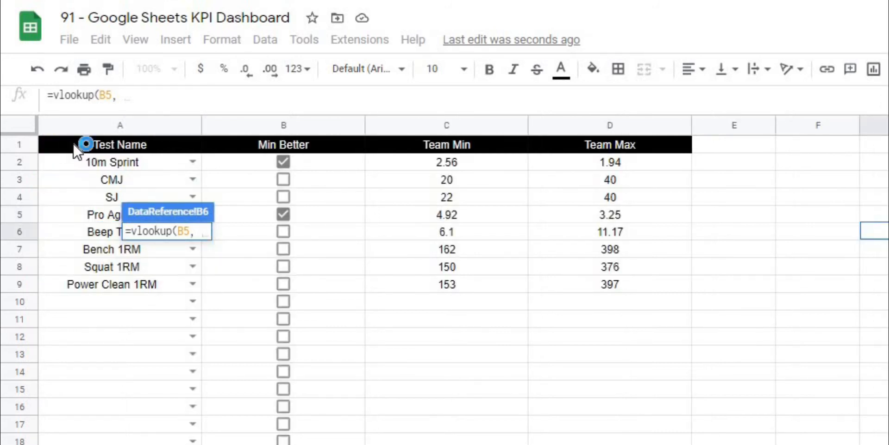
left_click(76, 148)
left_click_drag(218, 154, 603, 151)
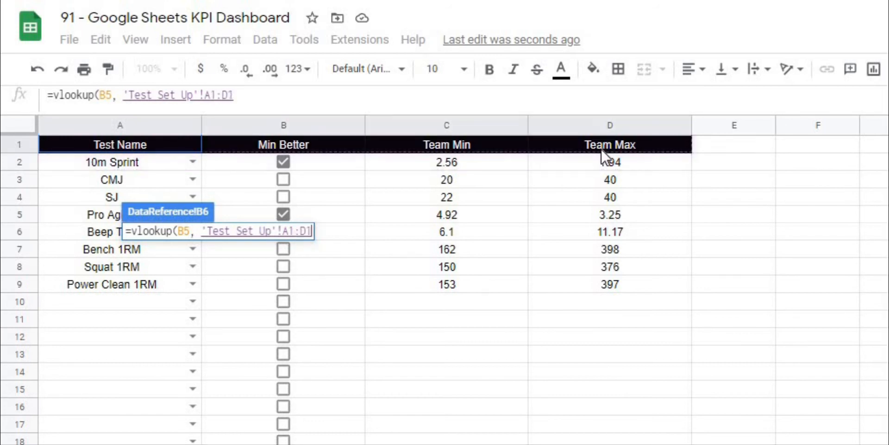
left_click(234, 94)
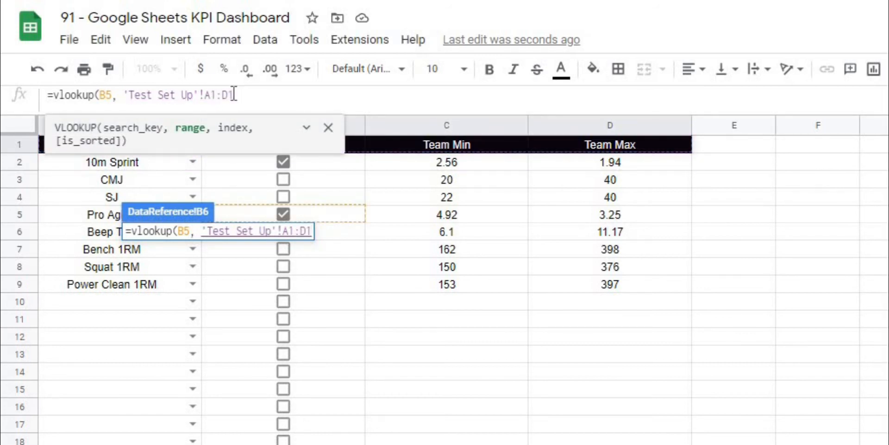
key("BackSpace")
left_click(217, 94)
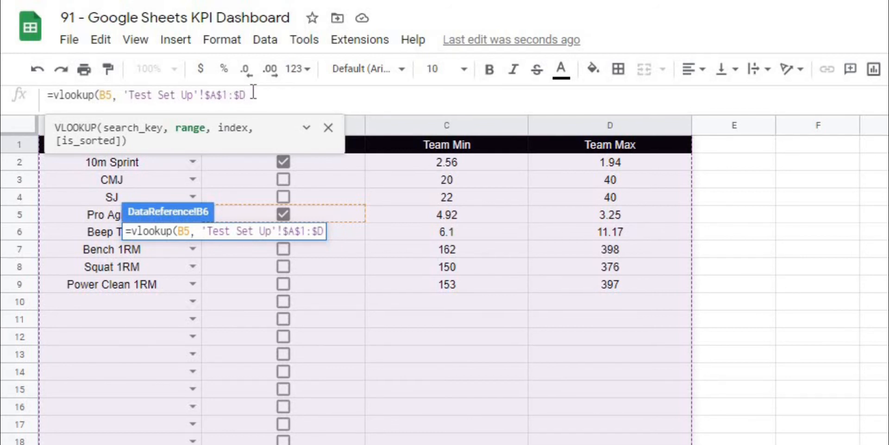
double_click(110, 95)
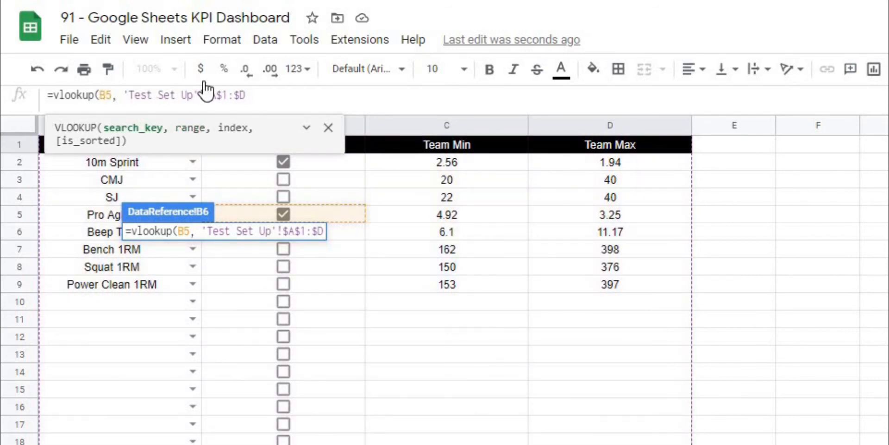
left_click(255, 94)
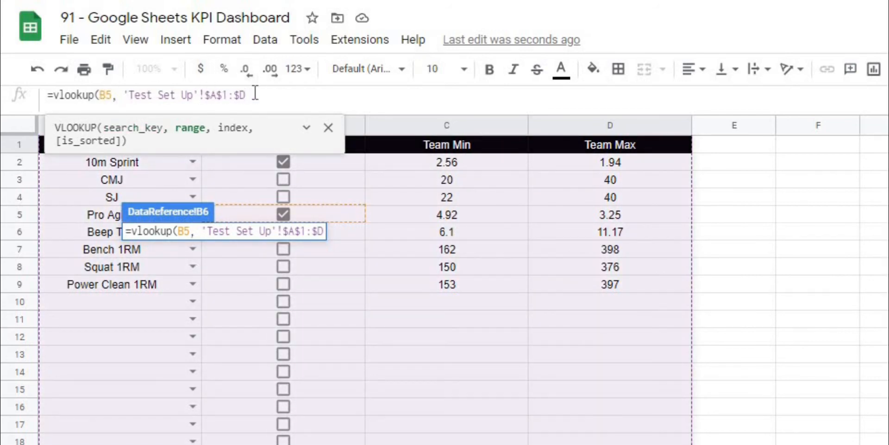
Step: Complete the Min lookup with column index 3 and FALSE for an exact match
type(",")
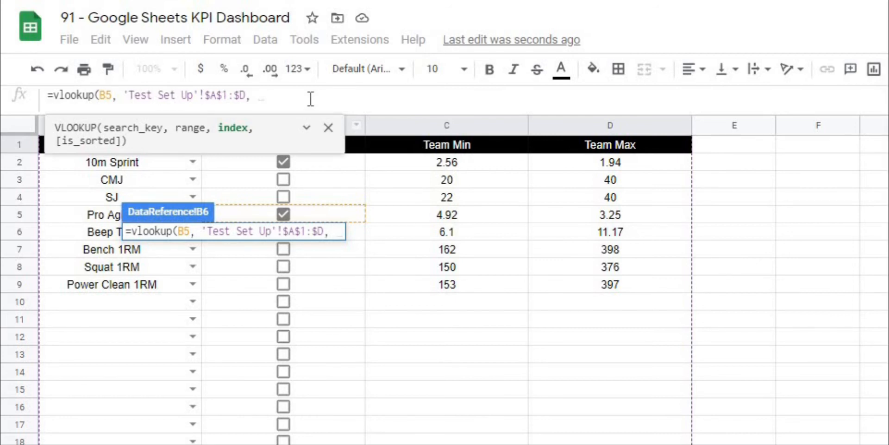
type("3, Fal")
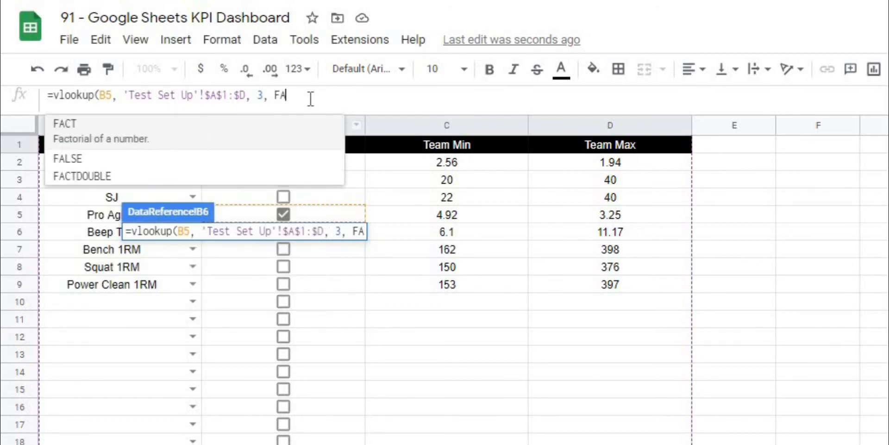
key("Tab")
type(")")
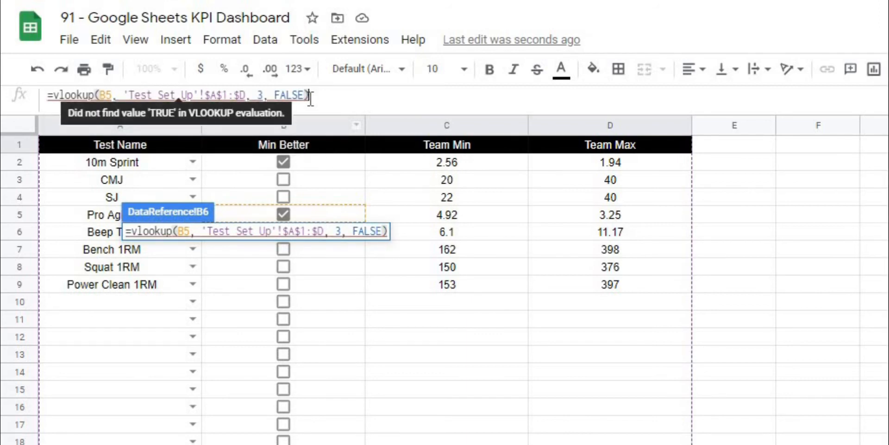
key("Return")
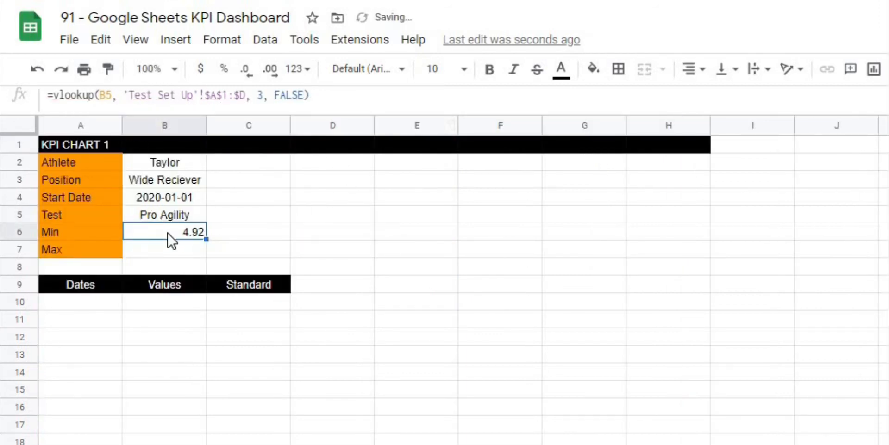
Step: Centre the values in B2:B7 horizontally, including the Min and Max cells
left_click_drag(174, 159, 172, 254)
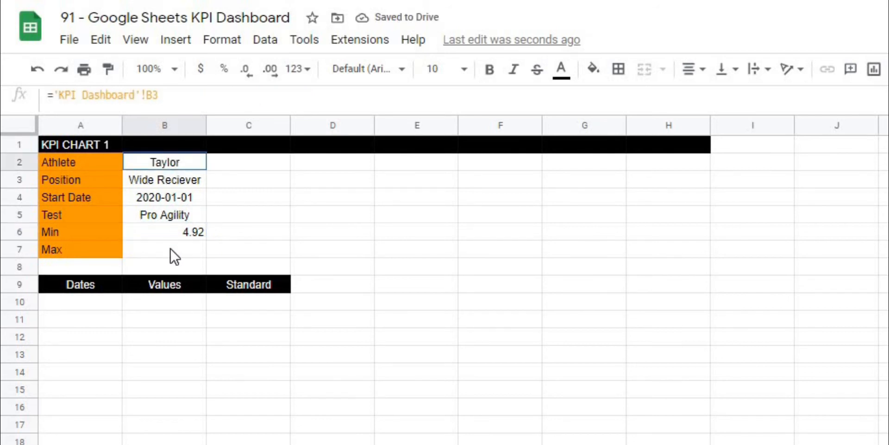
left_click(706, 71)
left_click(712, 98)
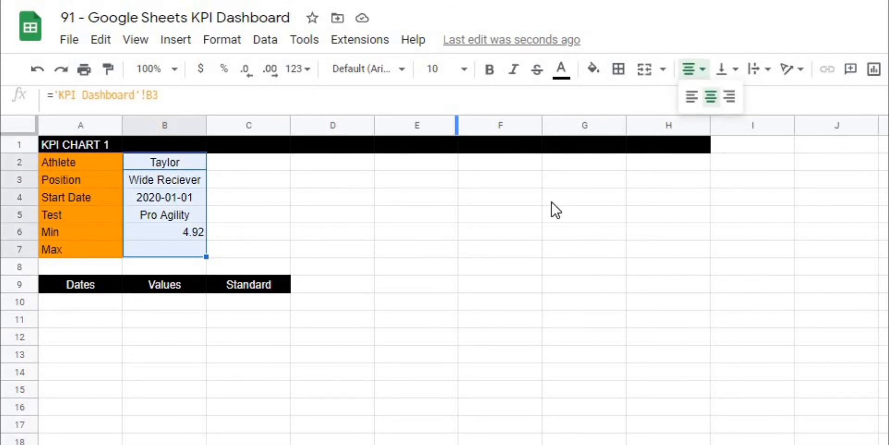
left_click(417, 266)
Step: Copy the Min lookup formula into the Max cell B7 and change its column index to return the Team Max column
left_click(142, 235)
left_click_drag(323, 98, 38, 104)
key("ctrl+c")
key("Escape")
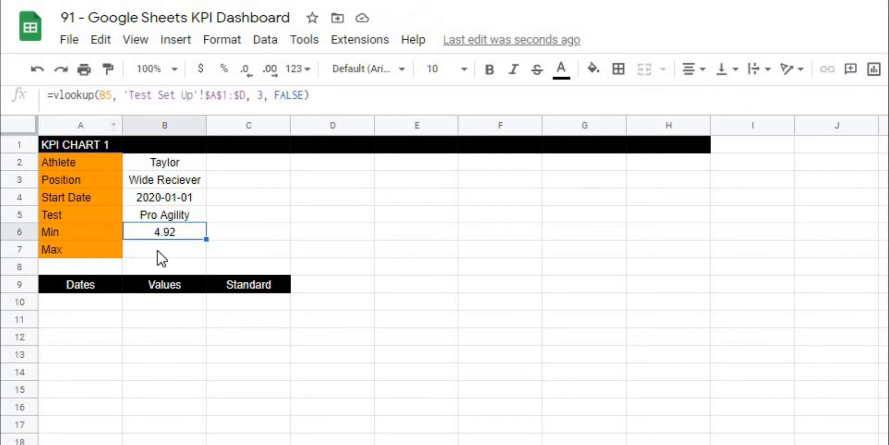
left_click(159, 253)
left_click(100, 98)
key("ctrl+v")
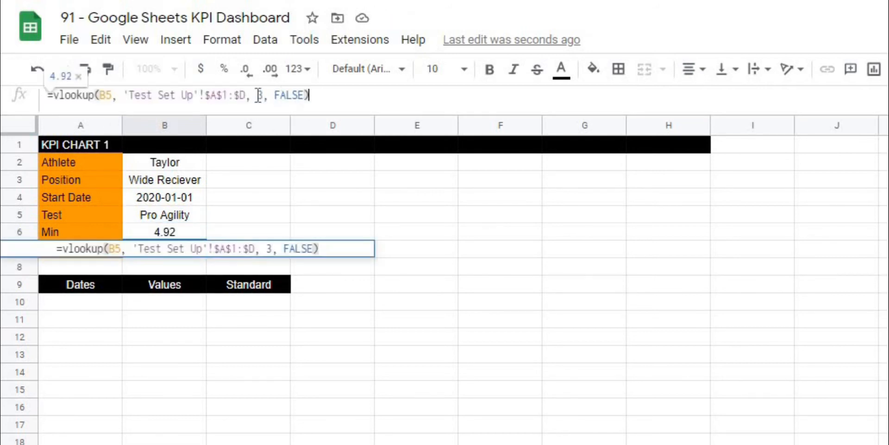
double_click(260, 96)
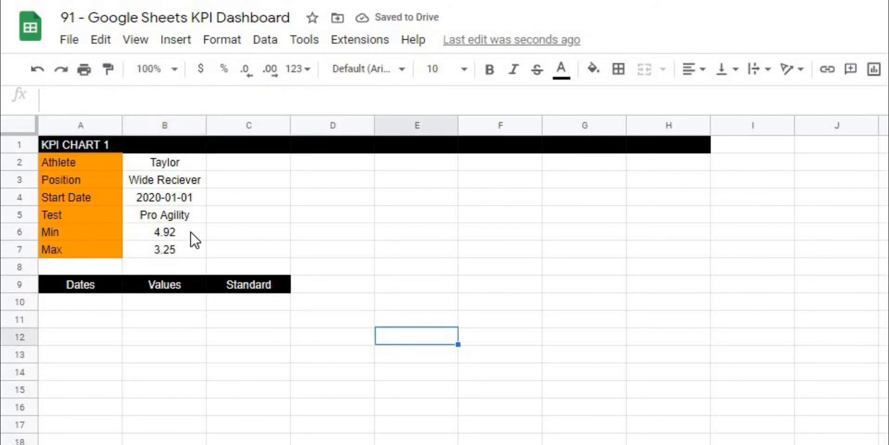
Step: Change the selected test for KPI Chart #1 on the KPI Dashboard sheet to CMJ
left_click(191, 234)
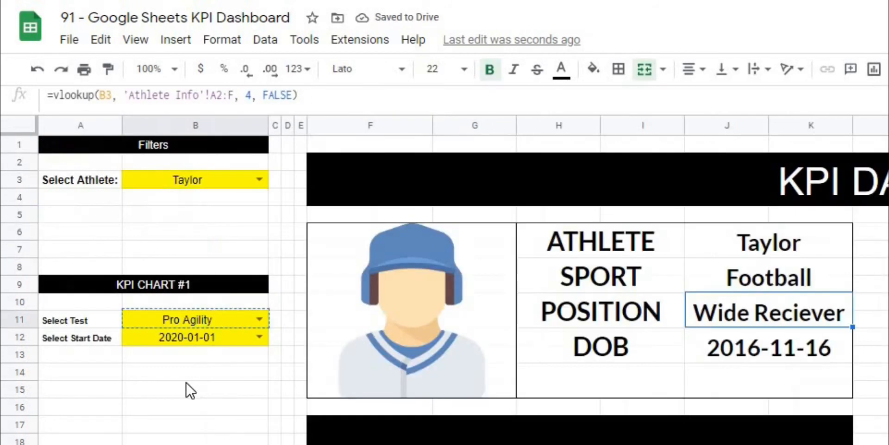
left_click(259, 319)
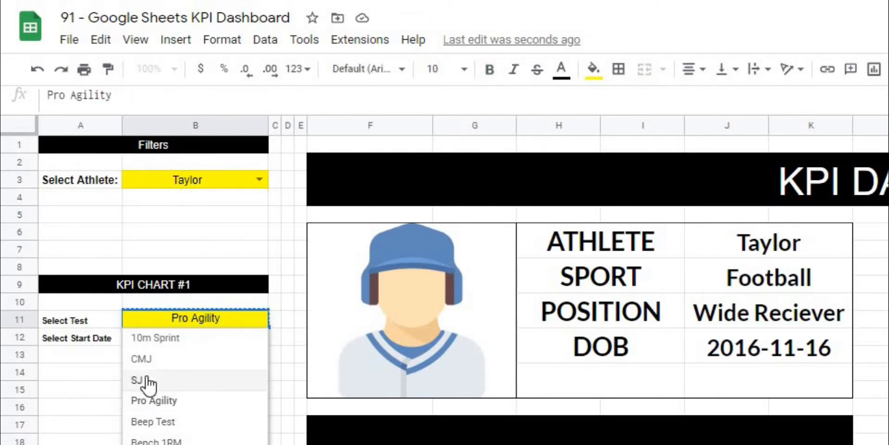
left_click(144, 361)
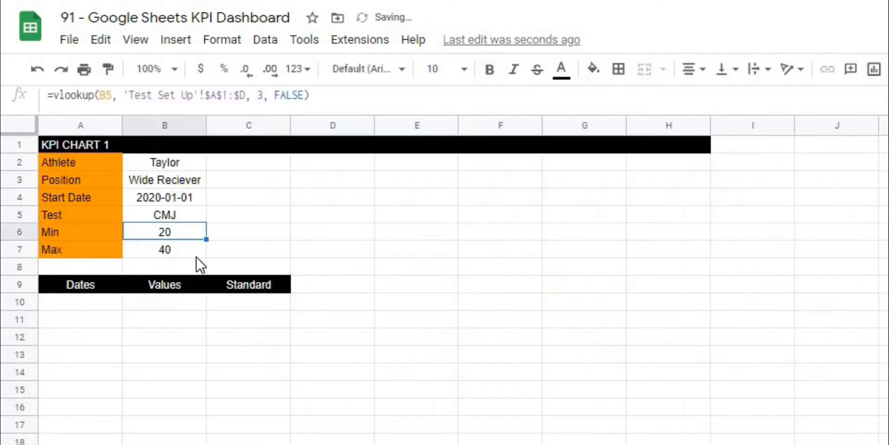
Step: Review the athlete, position, start date, test, min and max cells in B2:B7 and the Dates and Values headers in row 9
left_click(185, 253)
left_click(352, 251)
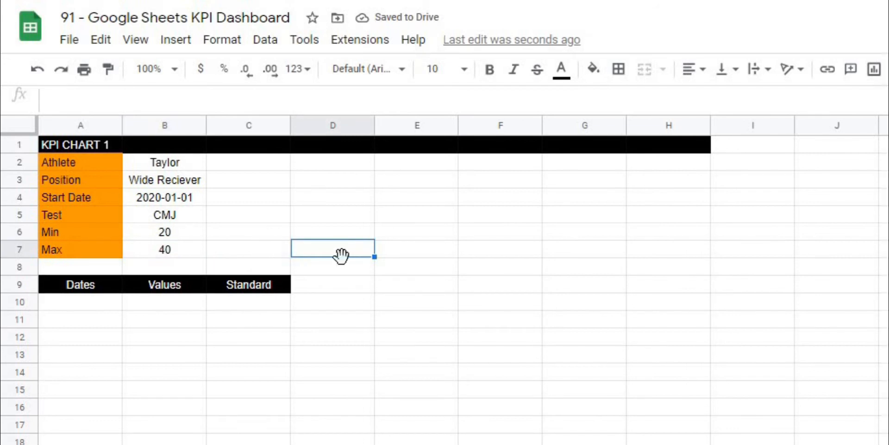
left_click(441, 264)
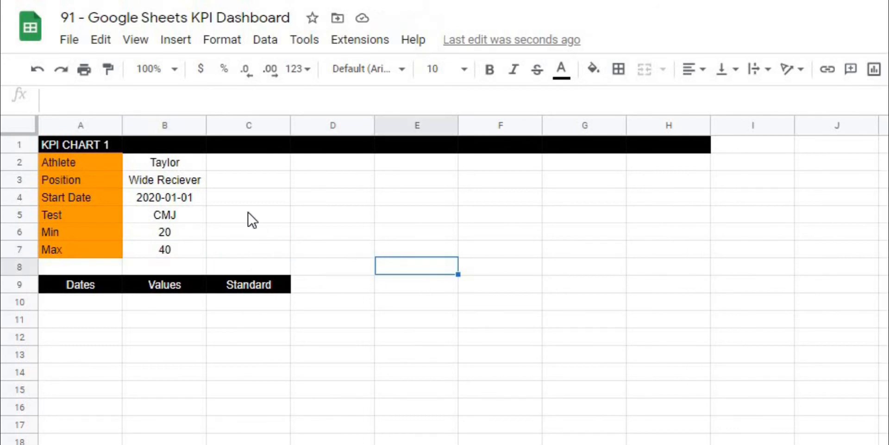
left_click_drag(204, 165, 186, 180)
left_click_drag(187, 218, 190, 253)
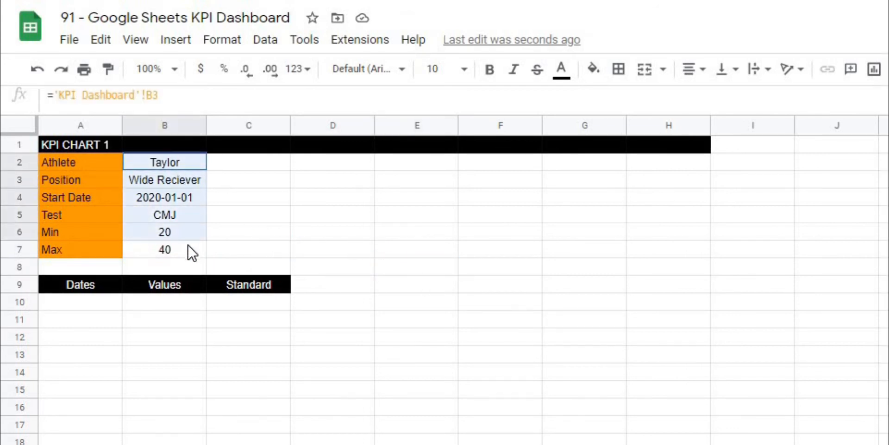
left_click(294, 251)
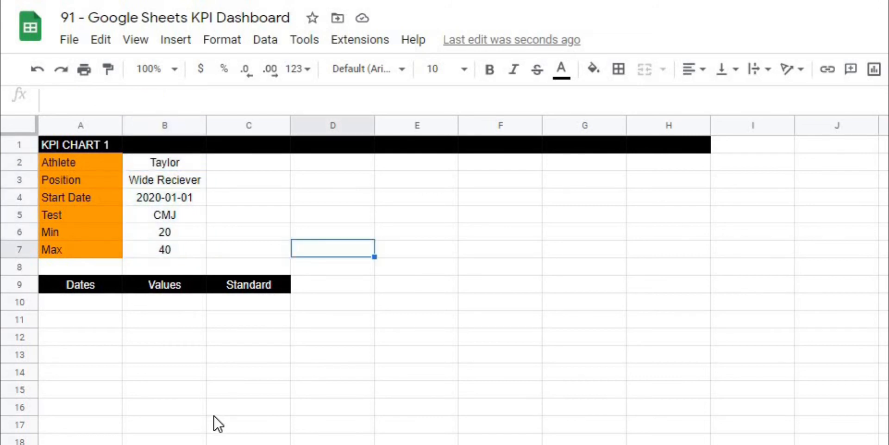
left_click(71, 307)
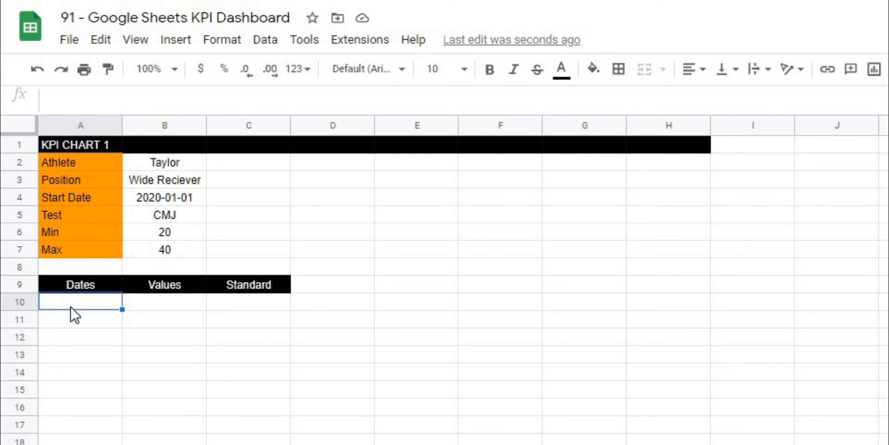
left_click(76, 288)
left_click(138, 287)
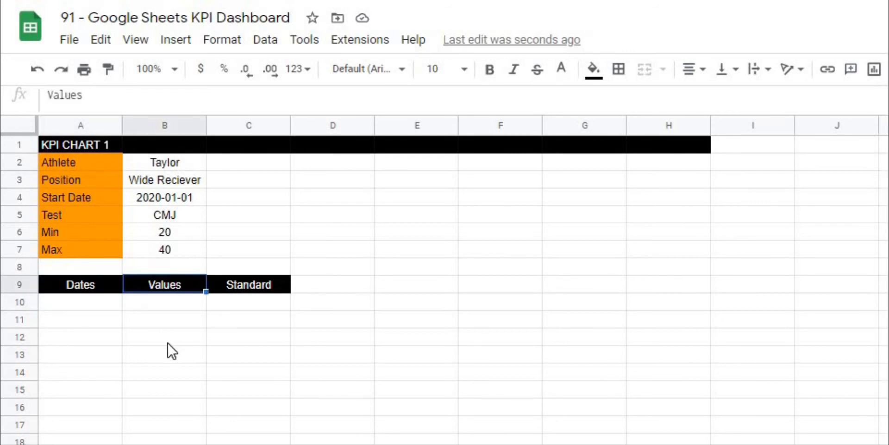
left_click(168, 353)
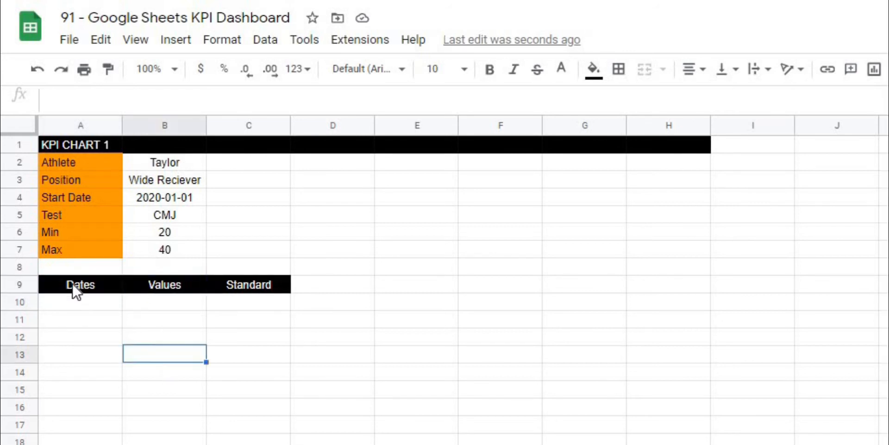
left_click(184, 165)
left_click(195, 182)
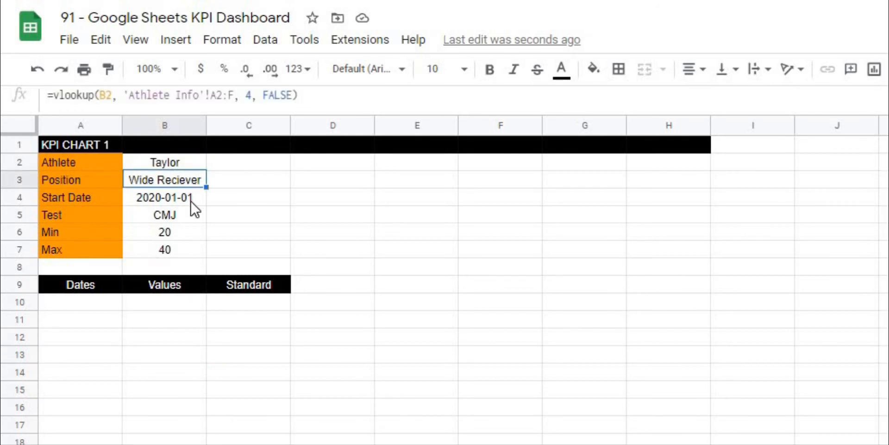
left_click(191, 202)
left_click(192, 219)
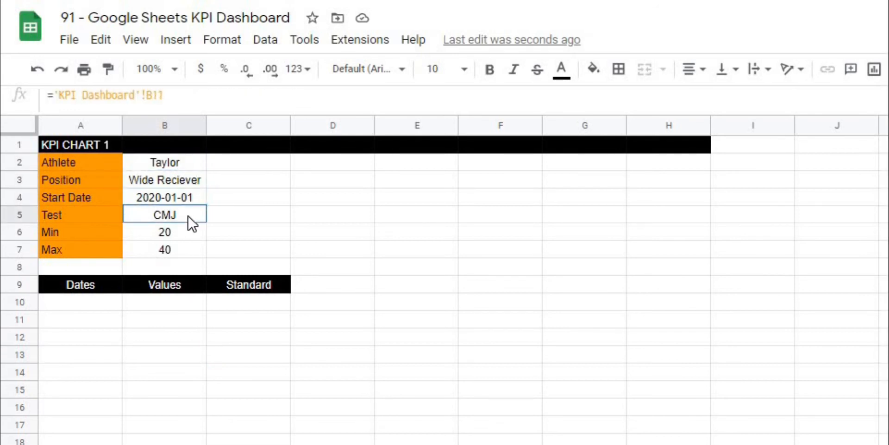
left_click(293, 425)
Step: Start a FILTER formula in A10 under Dates with an INDEX on the named range Data, leaving the row argument blank
left_click(80, 306)
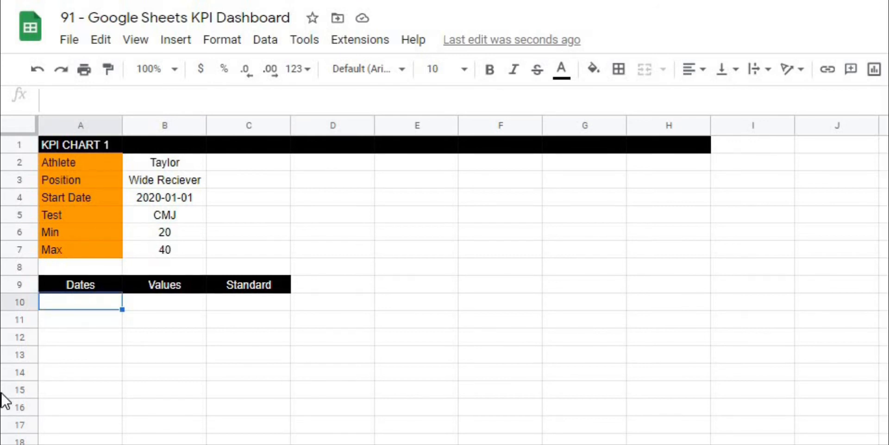
type("=")
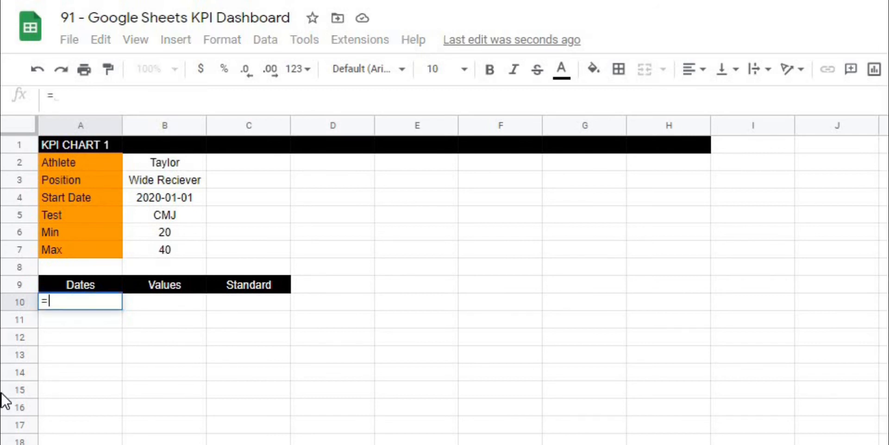
type("filter(")
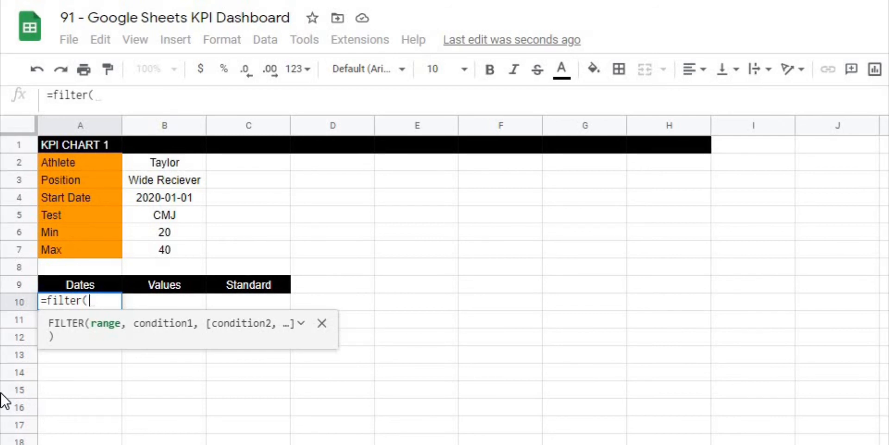
type("index(")
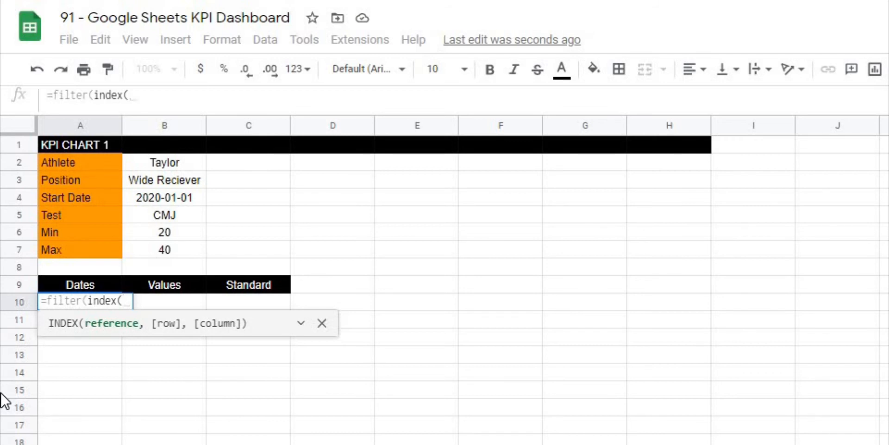
type("Data")
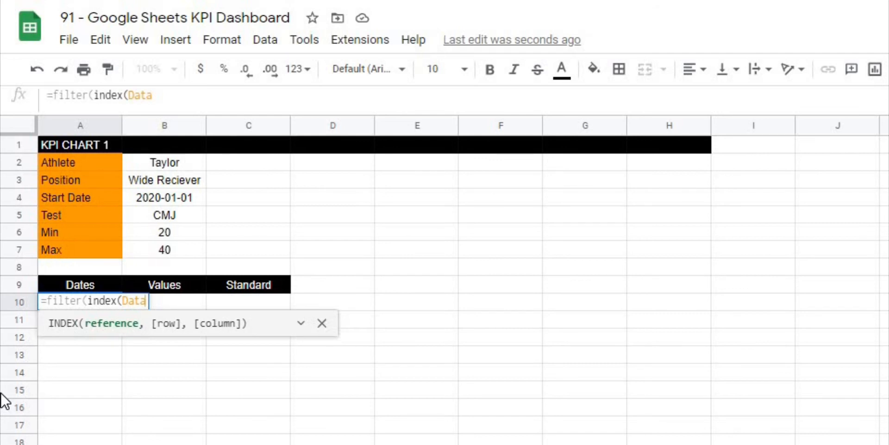
type(", ")
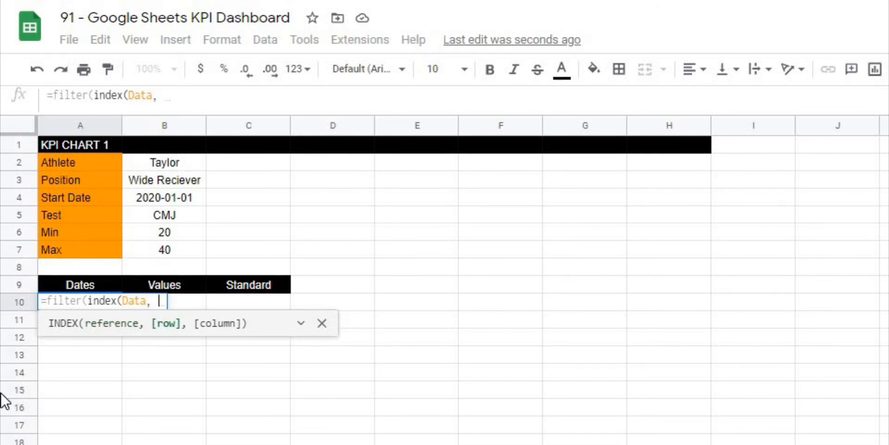
type(",")
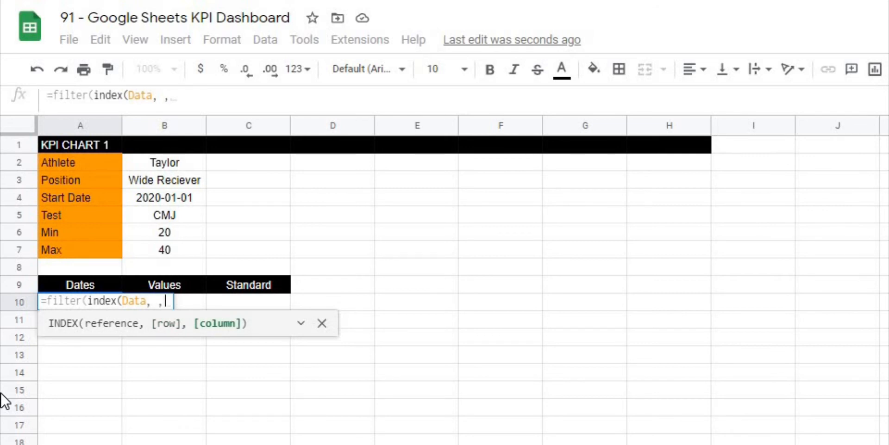
Step: Set the INDEX column with match("Date", Headers,), leaving the search type blank, and close the FILTER range argument
type("match")
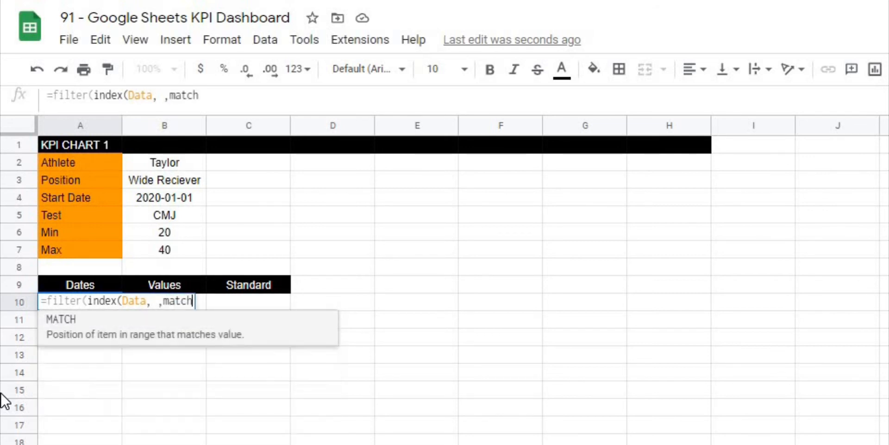
type("(")
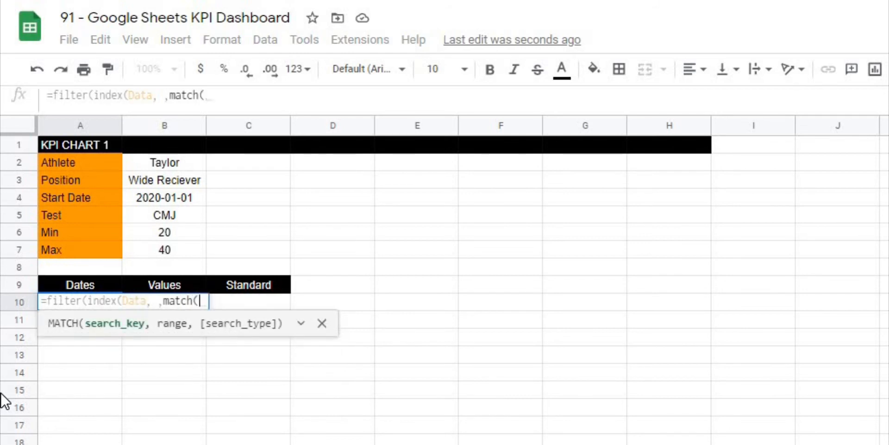
type("\"")
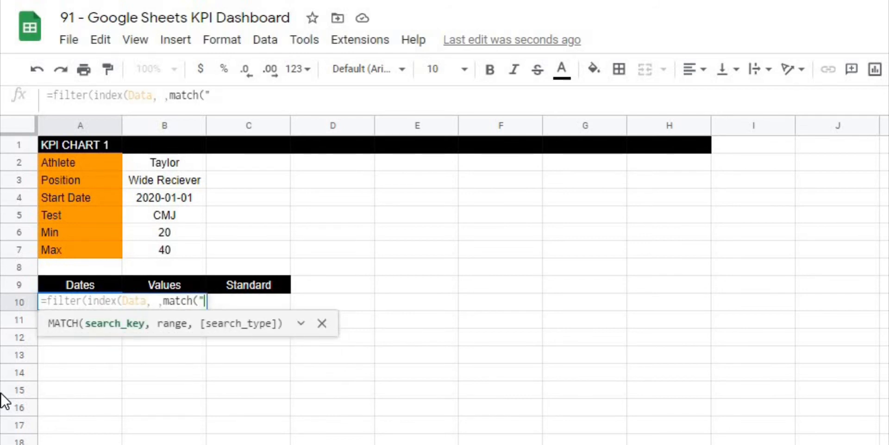
type("Date")
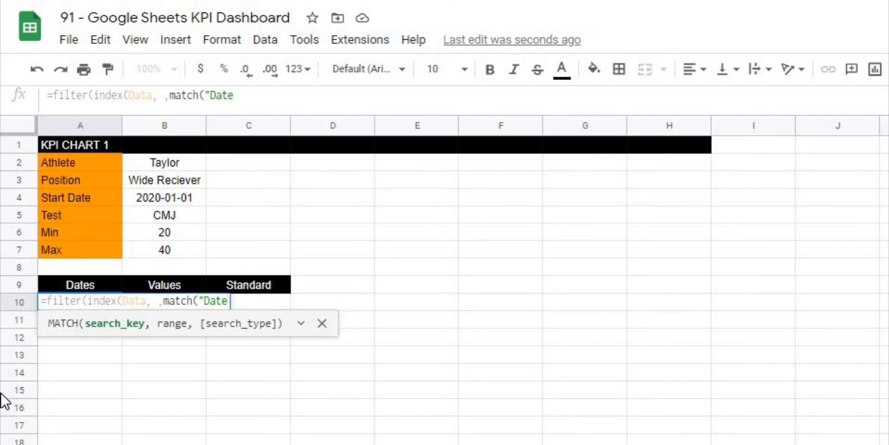
type("\", ")
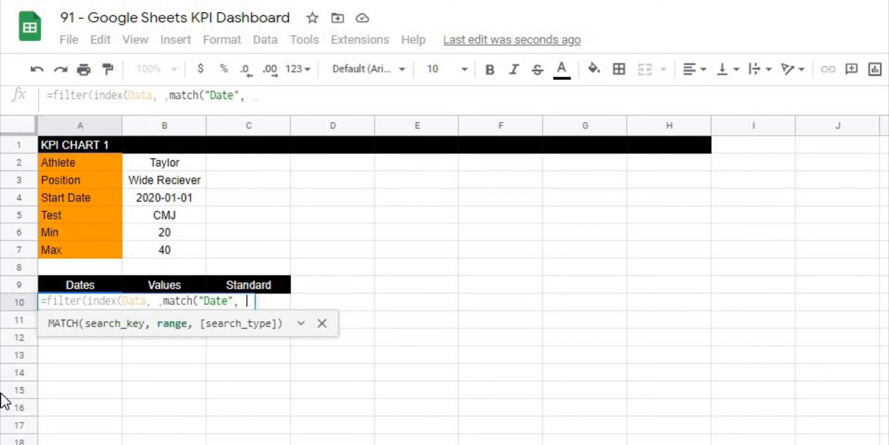
type("Headers")
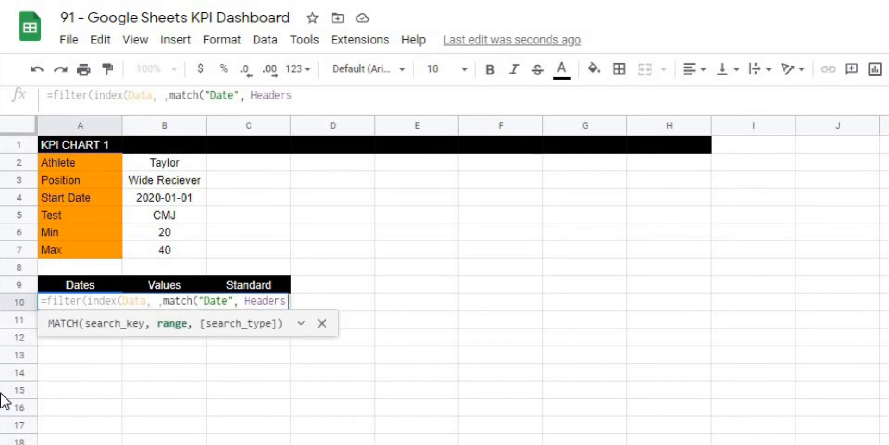
type(",")
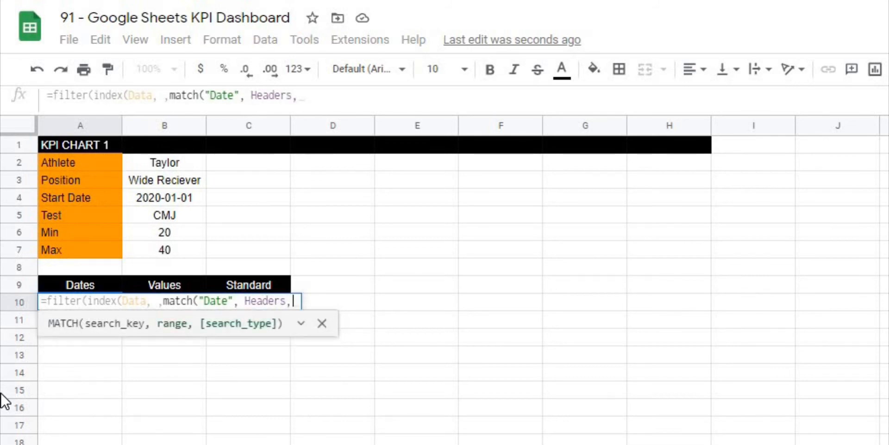
type(")")
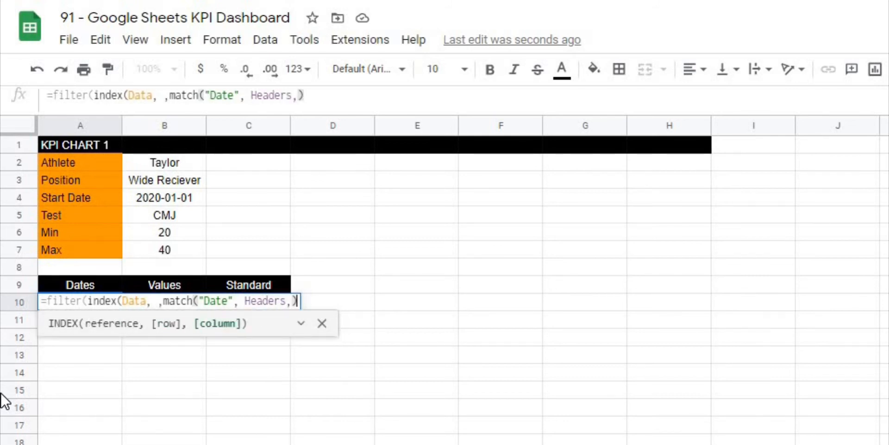
type("),")
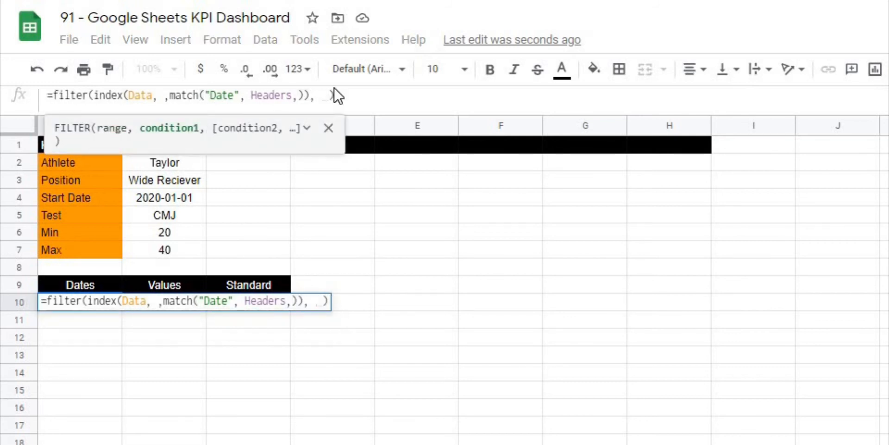
key("BackSpace")
key("BackSpace")
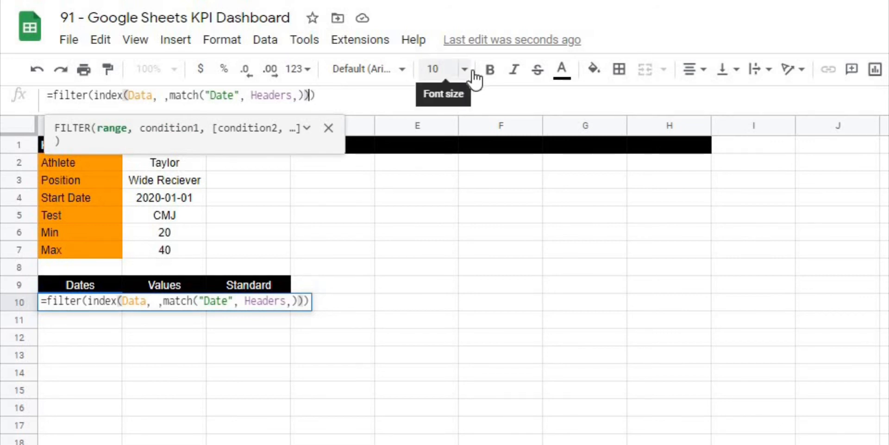
Step: Begin the first FILTER condition in A10 with index(data,,match("date", headers,)), leaving the row and search type blank
type(",")
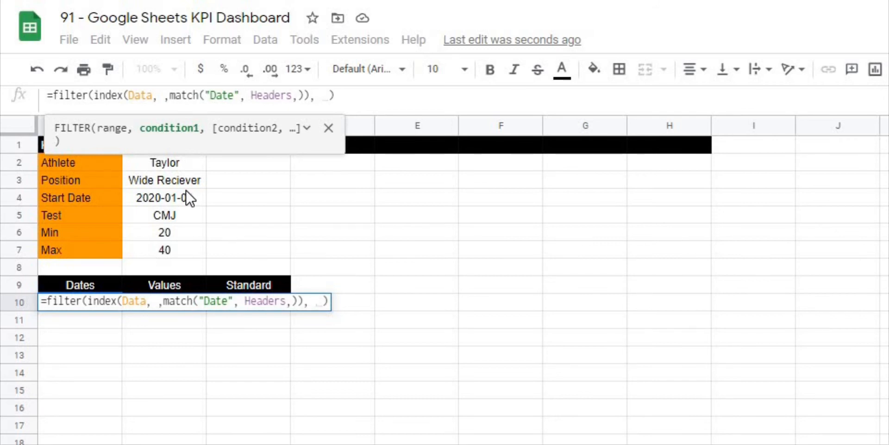
type("index(")
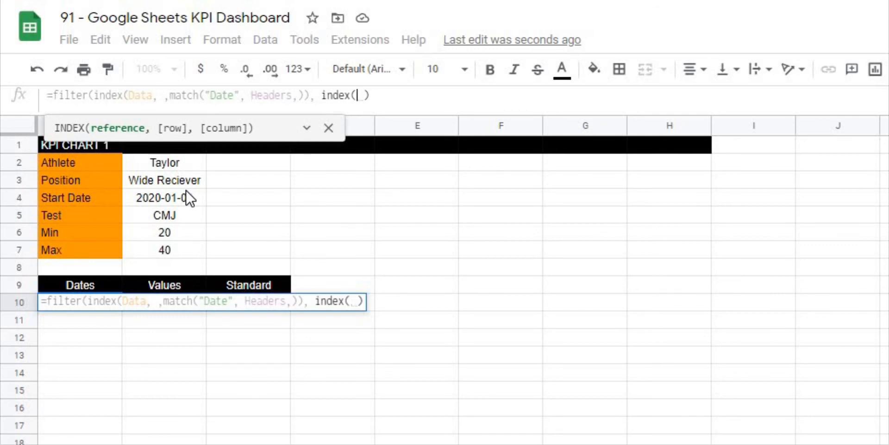
type("data")
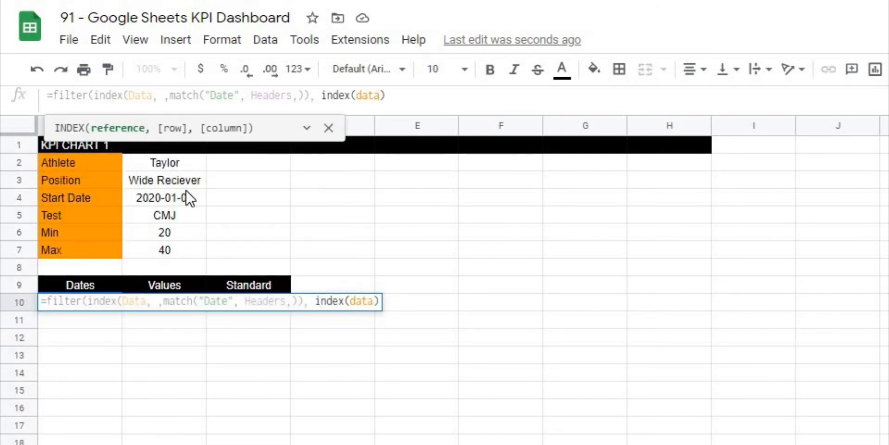
type(", ")
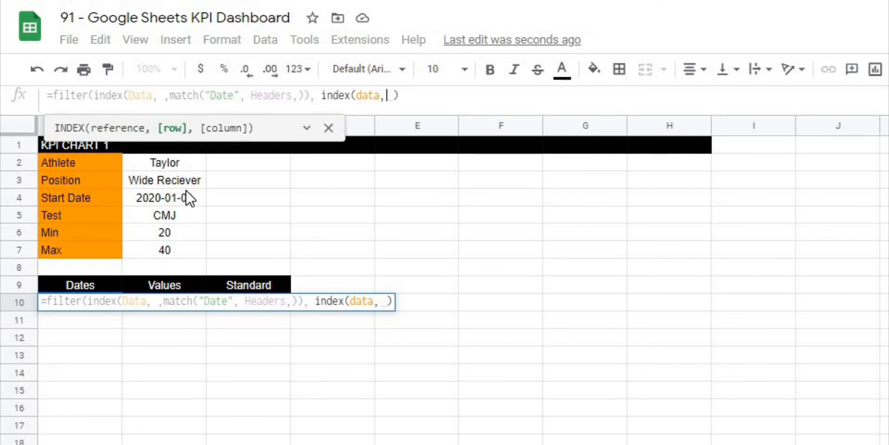
type(",match(")
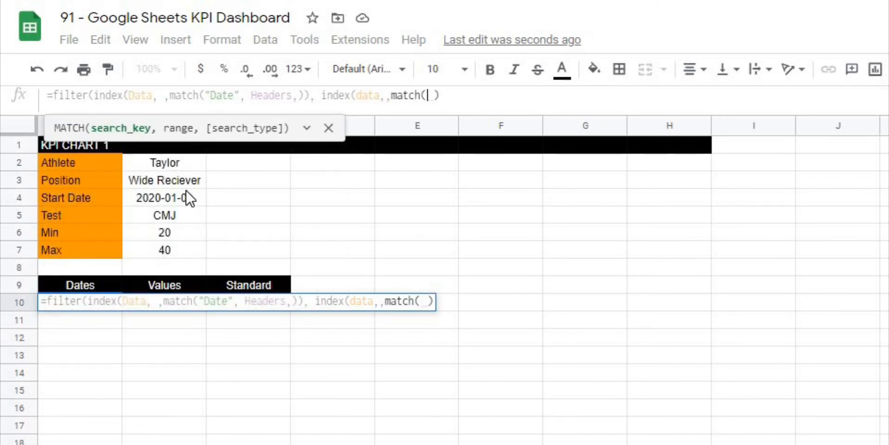
type("\"date\"")
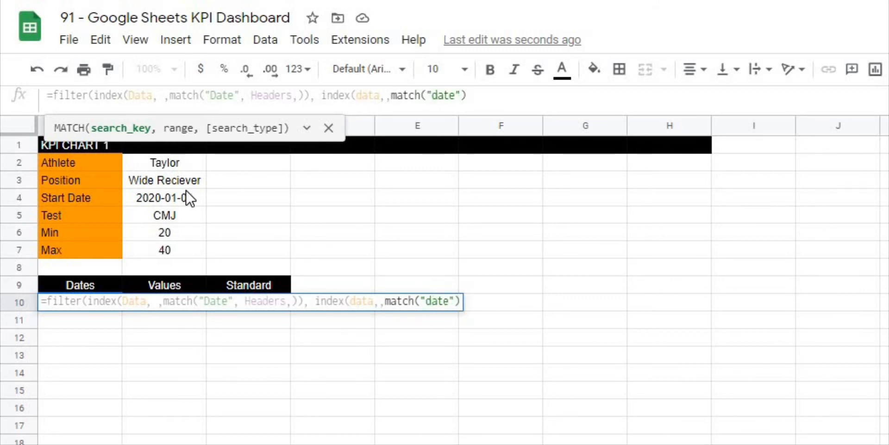
type(", ")
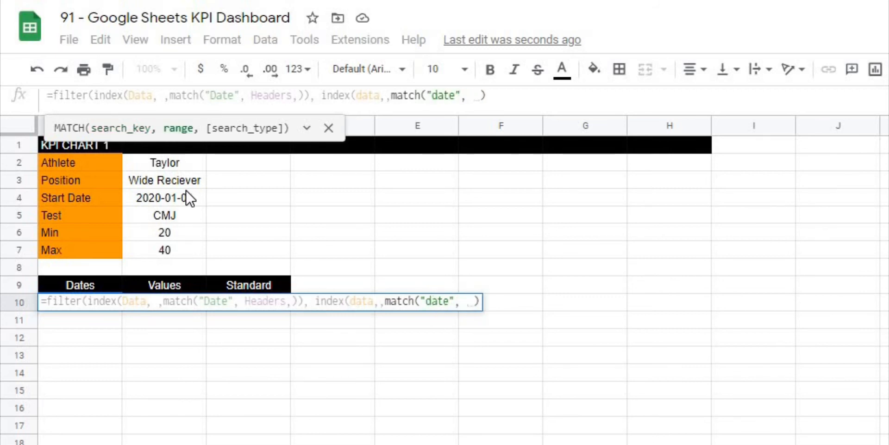
type("headers,")
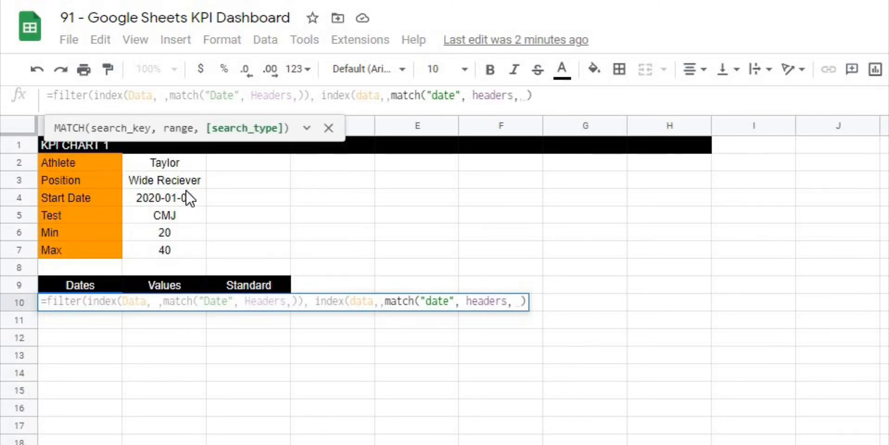
type("(")
type(")")
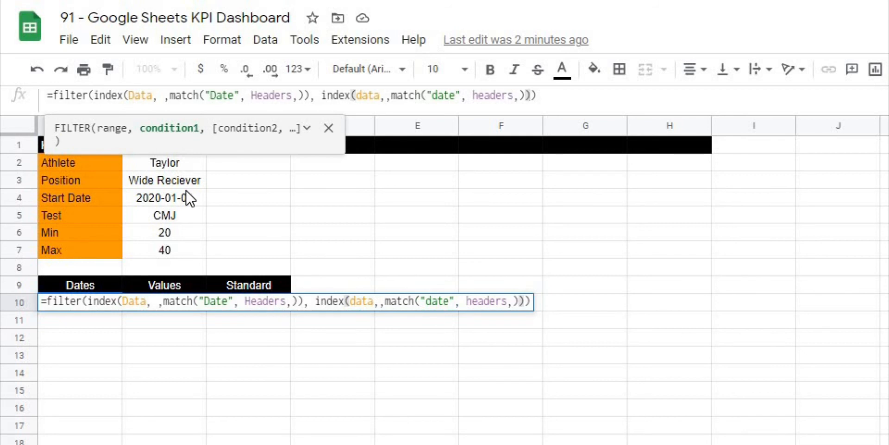
Step: Complete the condition as greater than or equal to the start date in B4, enter the formula, and check the dates listed
type(">=")
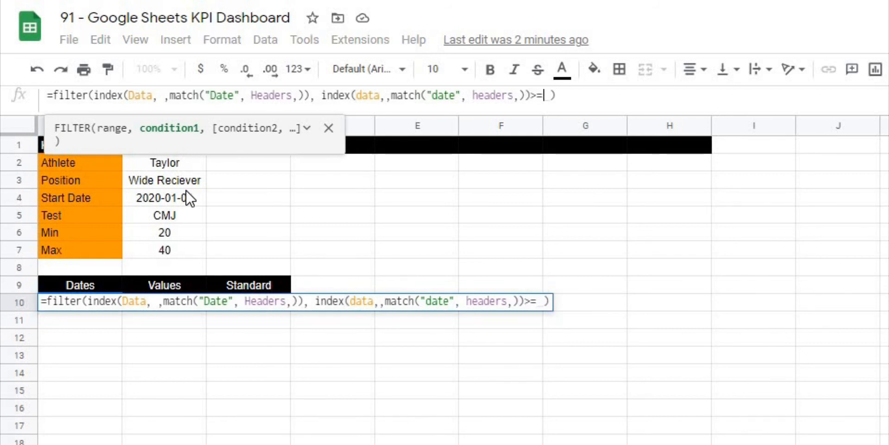
left_click(185, 187)
left_click(186, 193)
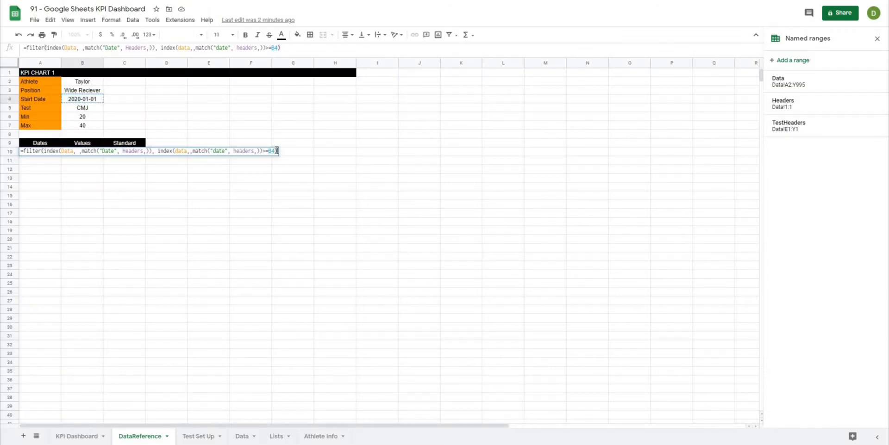
key("Return")
scroll(206, 357, "down", 2)
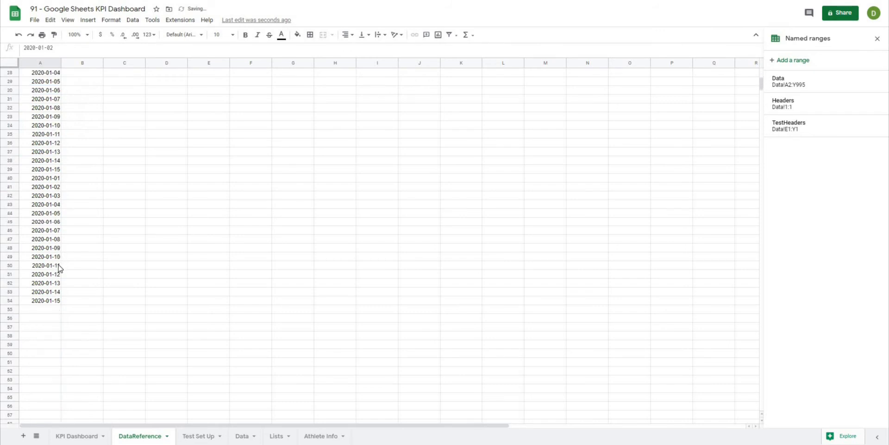
scroll(49, 185, "up", 2)
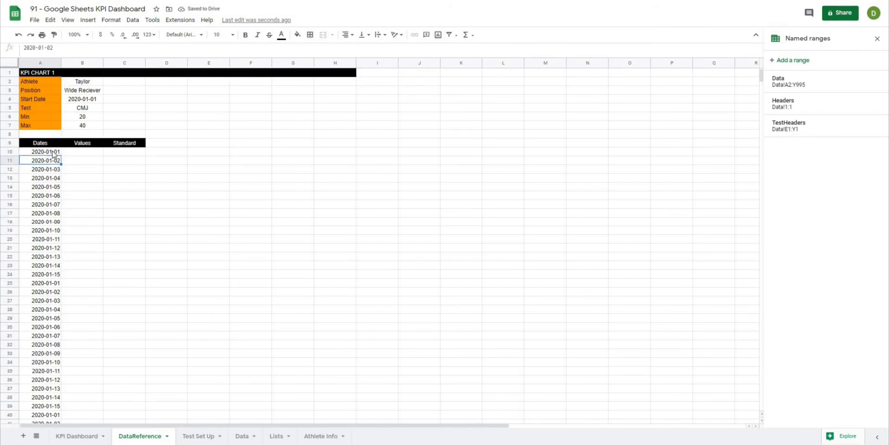
left_click(54, 155)
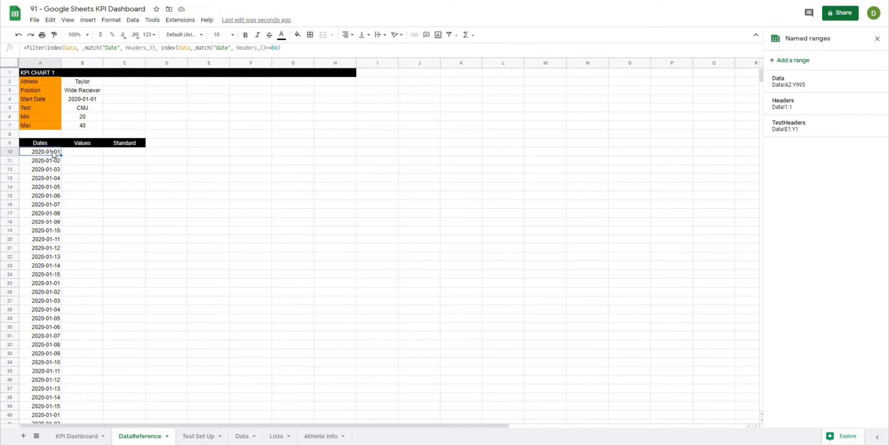
Step: Set the KPI Chart #1 start date on the KPI Dashboard sheet to 2020-01-12 and check the filtered dates on DataReference
left_click(75, 436)
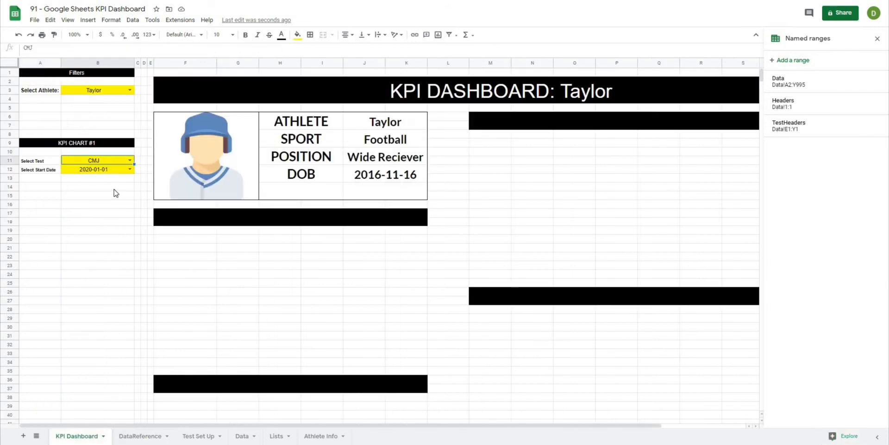
left_click(129, 170)
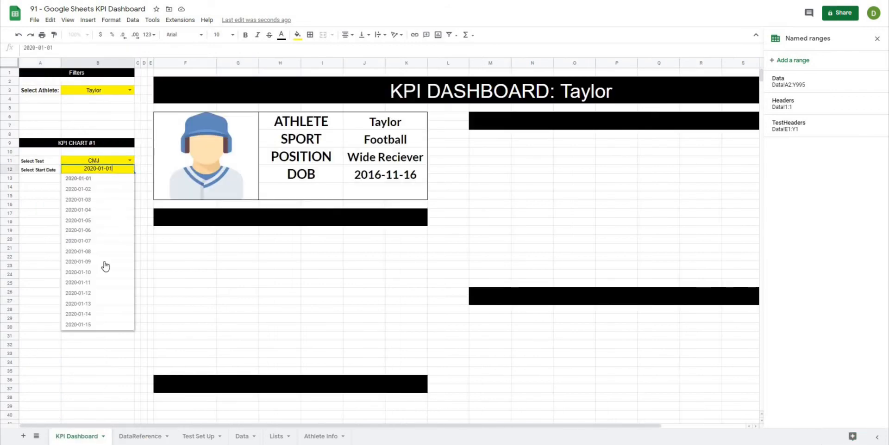
left_click(96, 297)
left_click(143, 437)
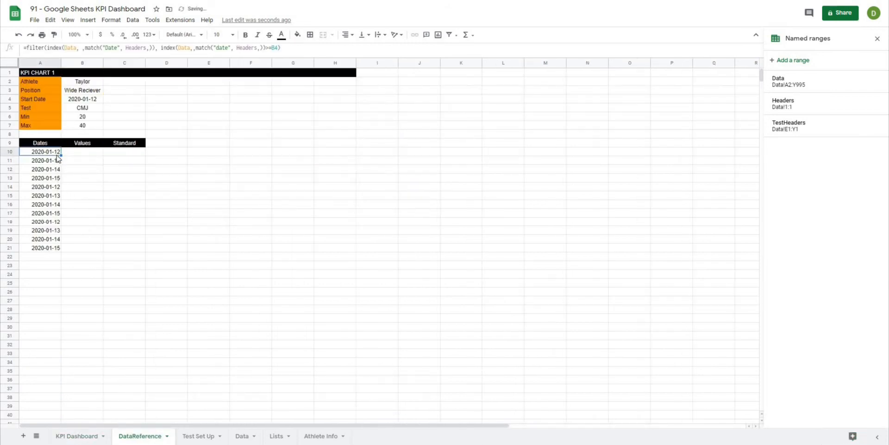
left_click(101, 275)
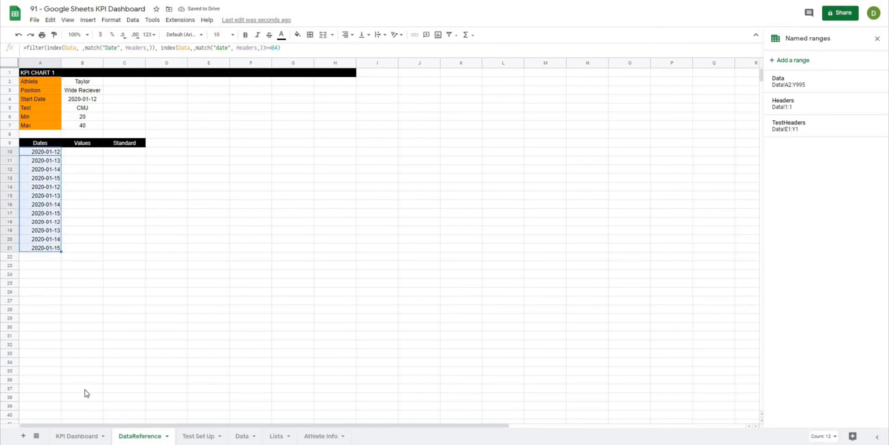
left_click(56, 180)
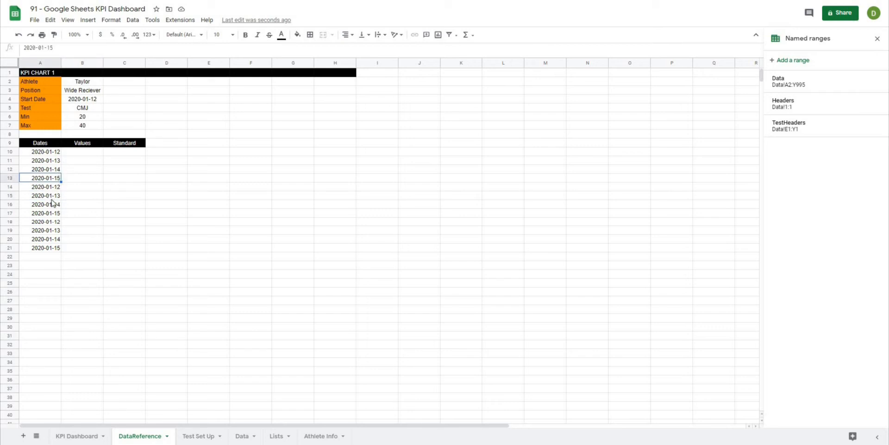
left_click(144, 267)
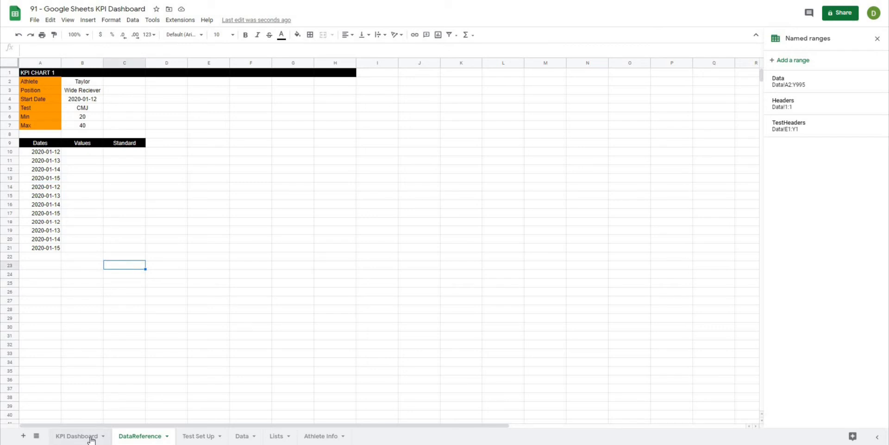
Step: Set the KPI Chart #1 start date back to 2020-01-01 and return to the DataReference sheet
left_click(76, 436)
left_click(130, 171)
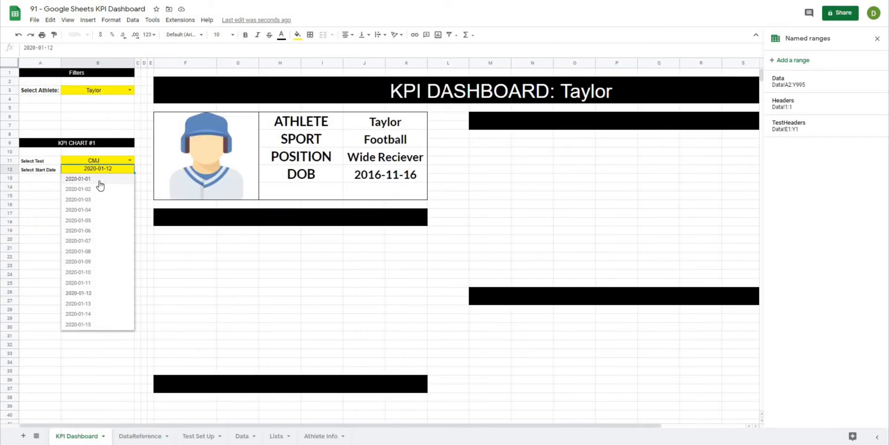
left_click(125, 184)
left_click(141, 437)
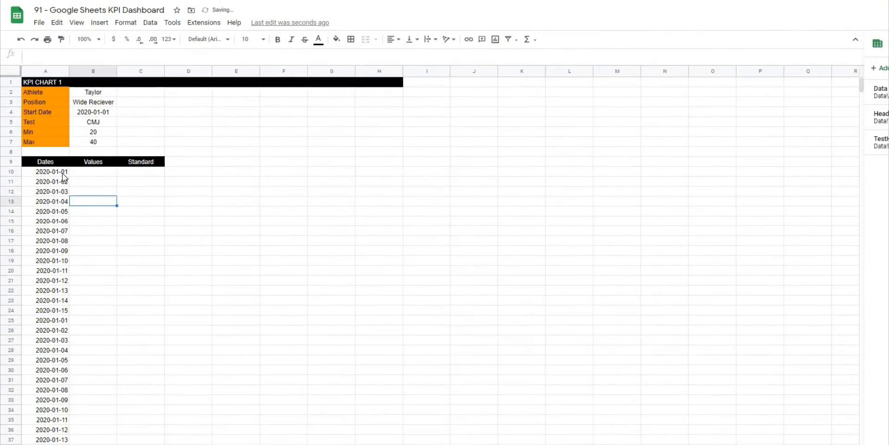
Step: Duplicate the date condition in the A10 FILTER formula as a second condition
left_click(41, 151)
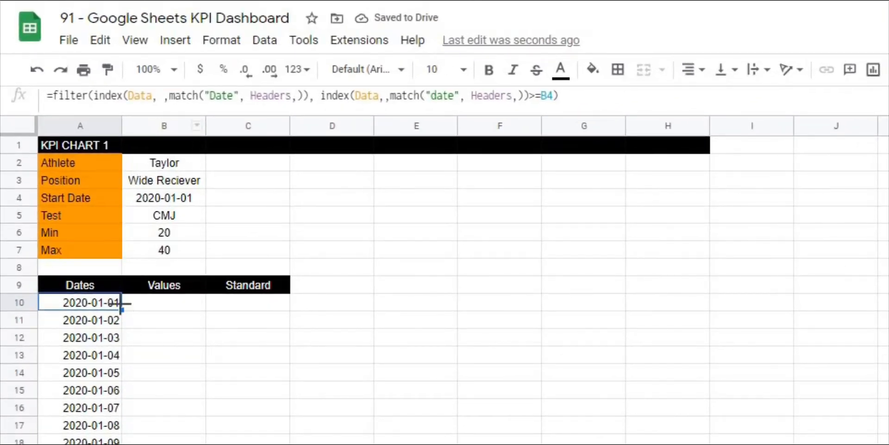
left_click(557, 95)
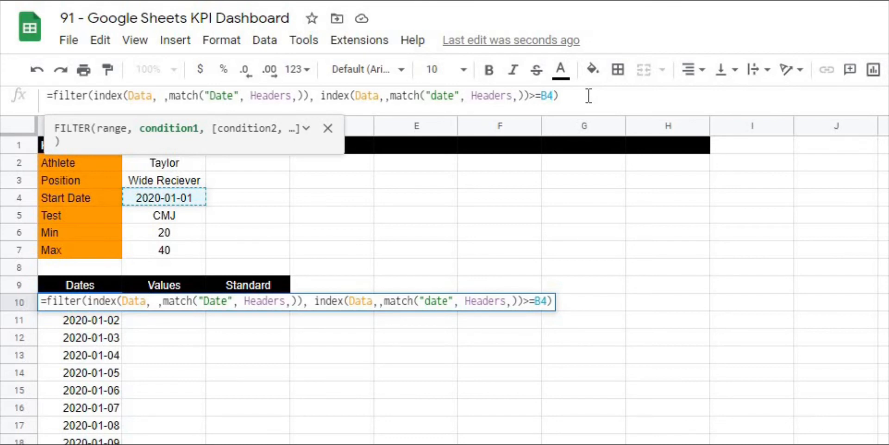
type(",")
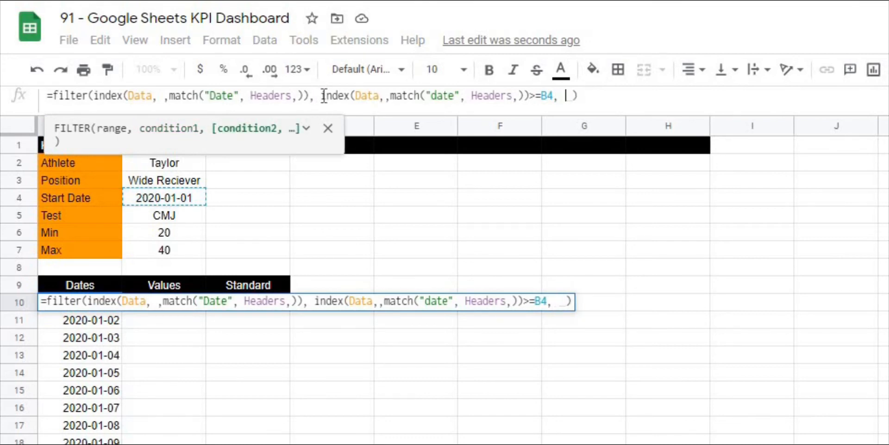
left_click_drag(324, 97, 553, 96)
key("ctrl+c")
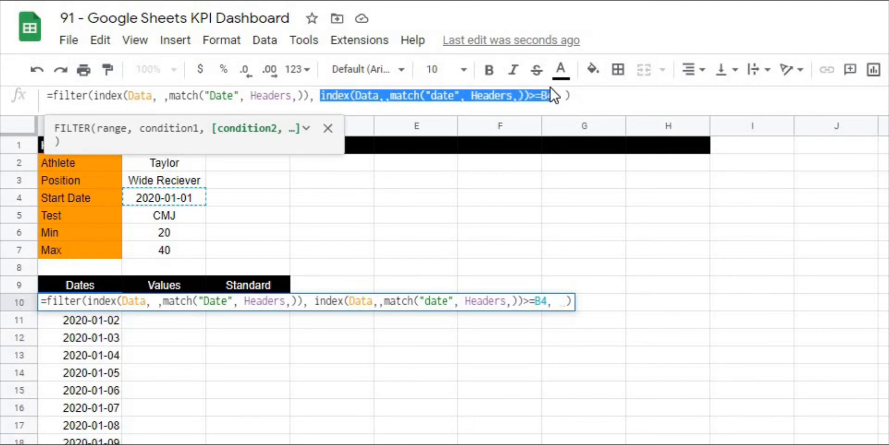
left_click(558, 96)
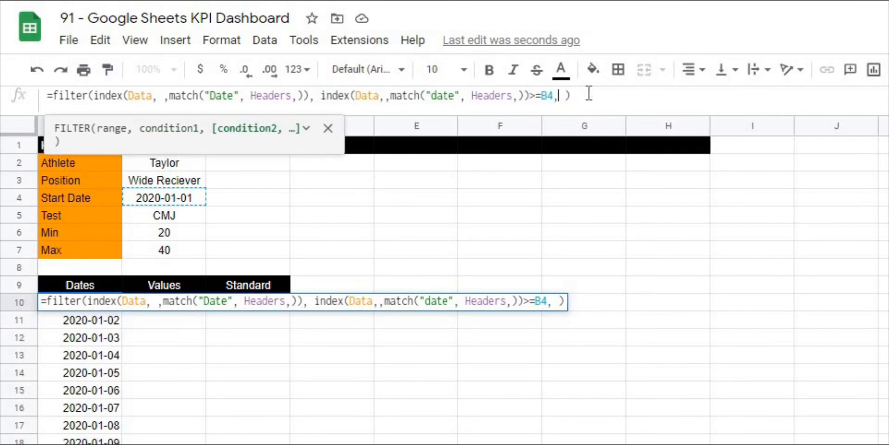
key("ctrl+v")
left_click(623, 96)
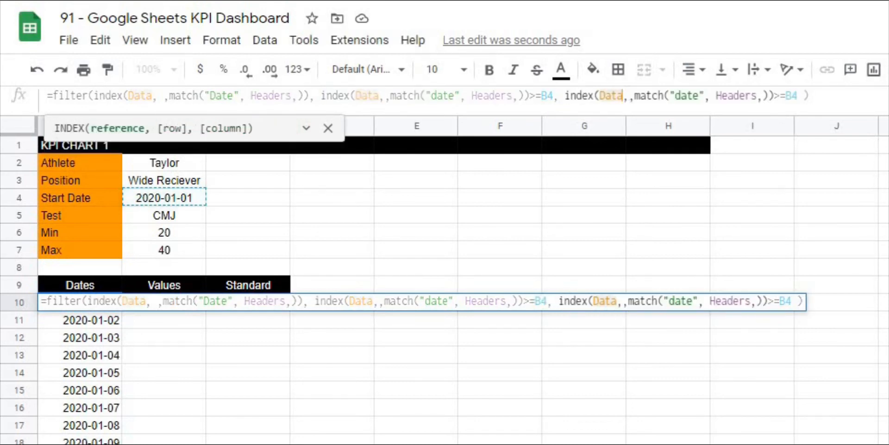
Step: Change the second condition to match the "Athlete Name" header and equal B2, enter the formula, and check the dates
double_click(689, 98)
type("Athlete Name")
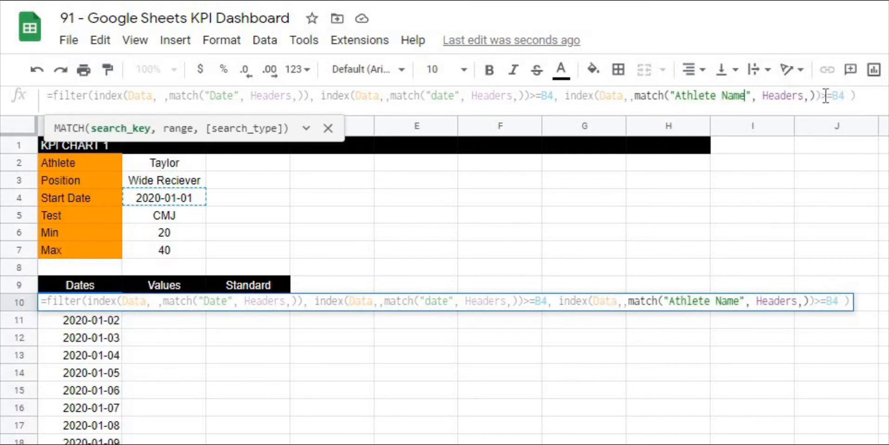
left_click_drag(833, 96, 827, 99)
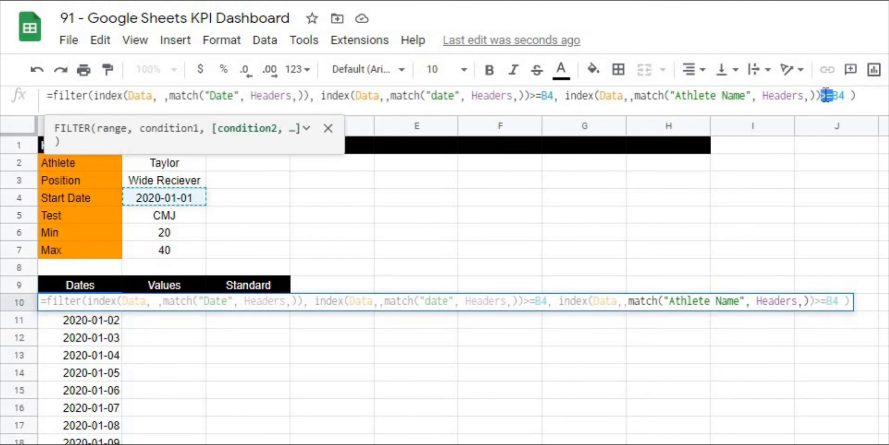
key("BackSpace")
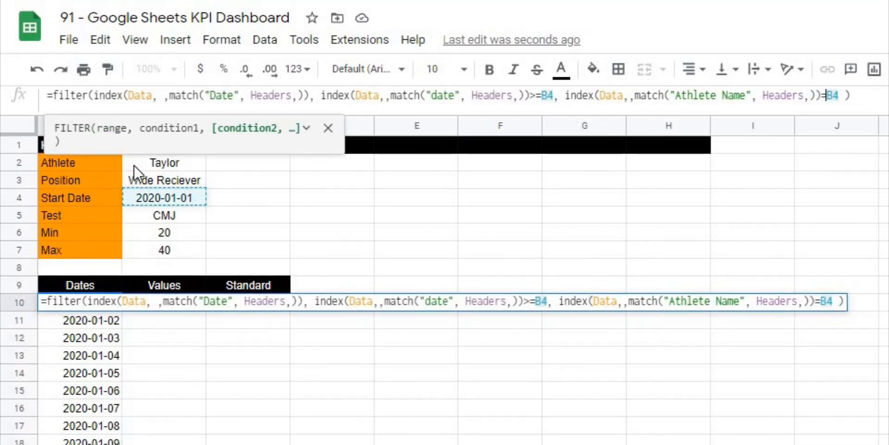
key("BackSpace")
type("2")
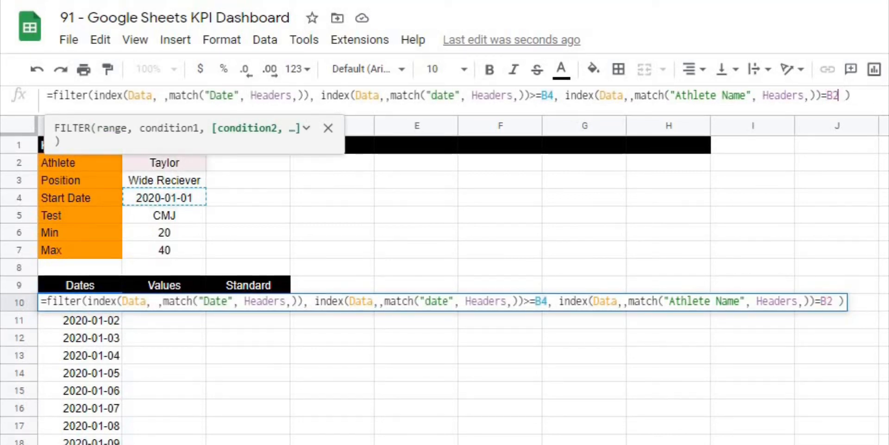
key("Delete")
left_click(856, 96)
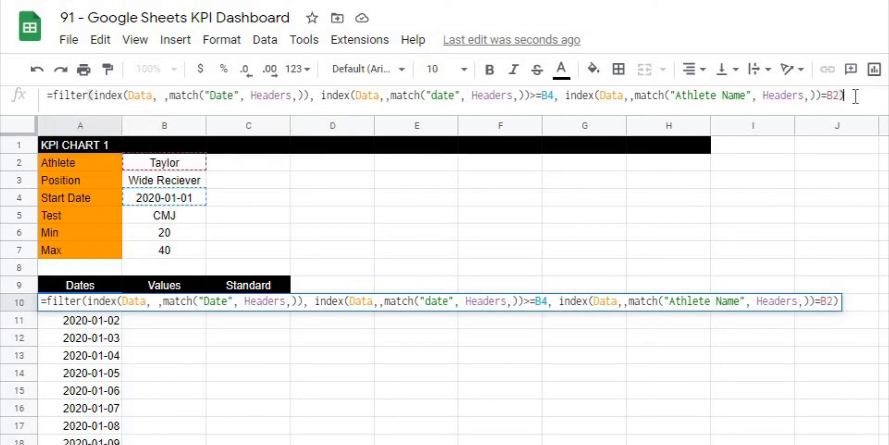
key("Return")
left_click(228, 361)
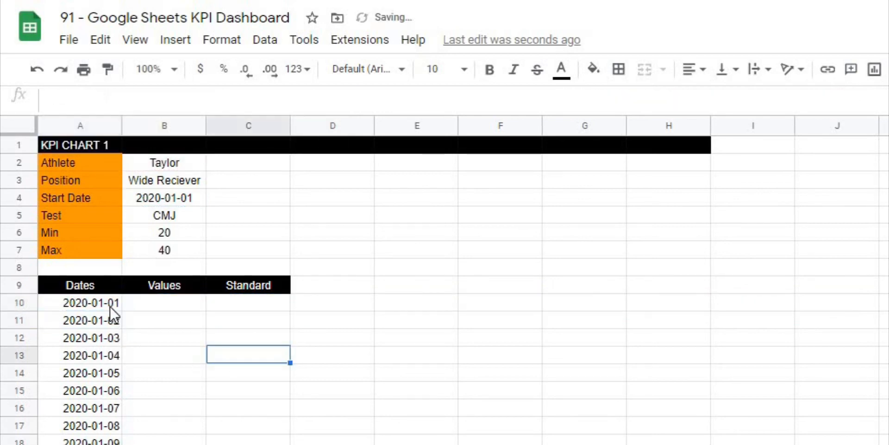
left_click_drag(113, 306, 113, 444)
left_click(333, 444)
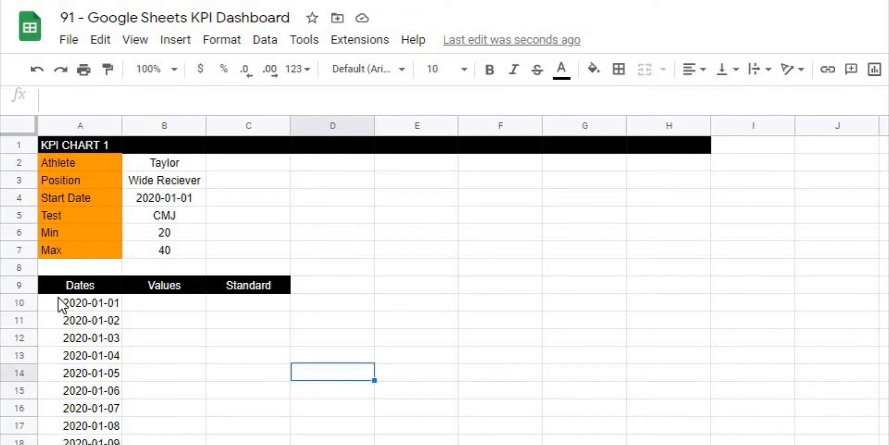
Step: Turn the range of the A10 FILTER formula into a curly-brace array with the Date INDEX/MATCH expression repeated as a second column
left_click(60, 303)
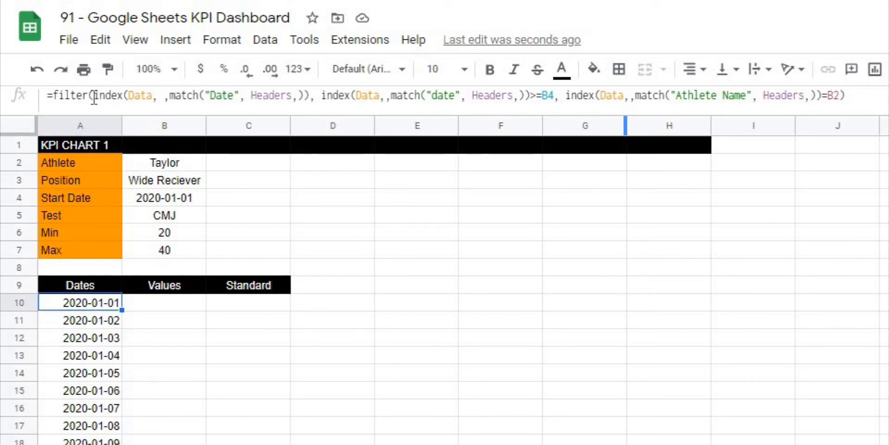
left_click_drag(94, 98, 314, 91)
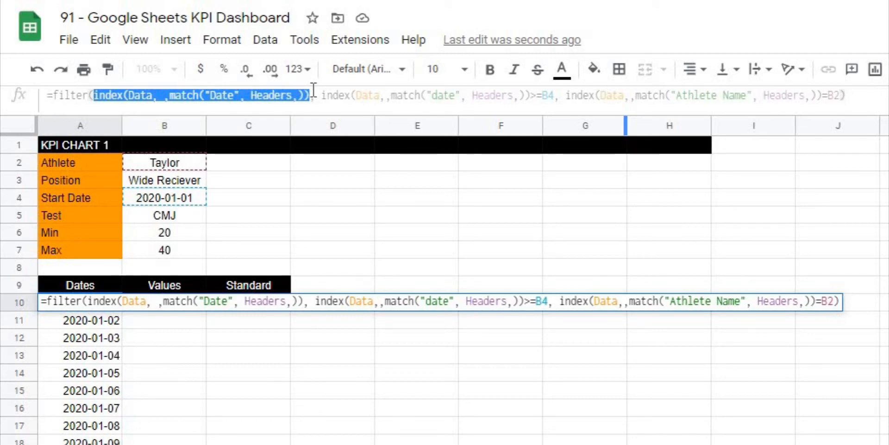
left_click(93, 96)
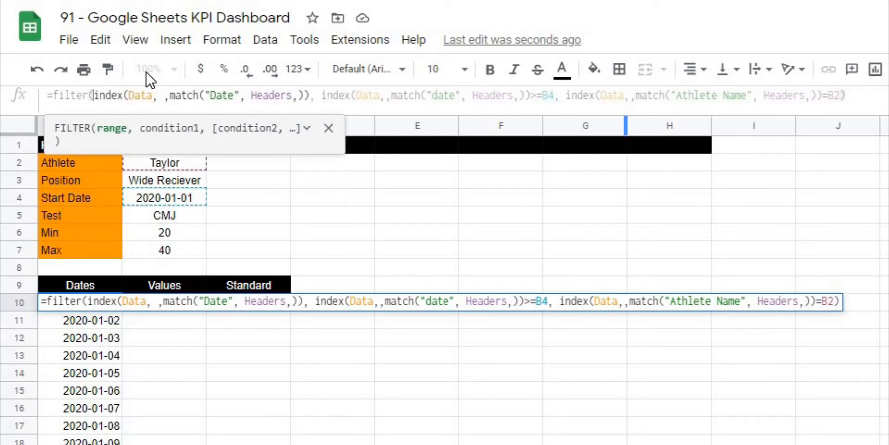
type("{")
left_click(324, 95)
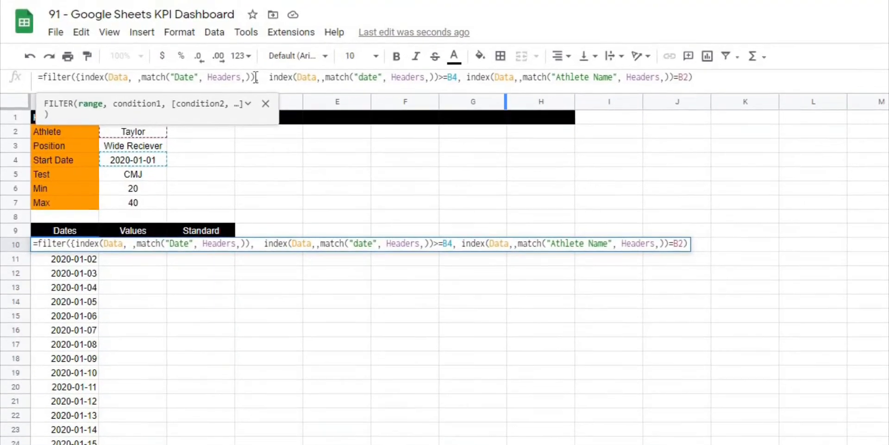
left_click_drag(256, 76, 77, 73)
key("ctrl+c")
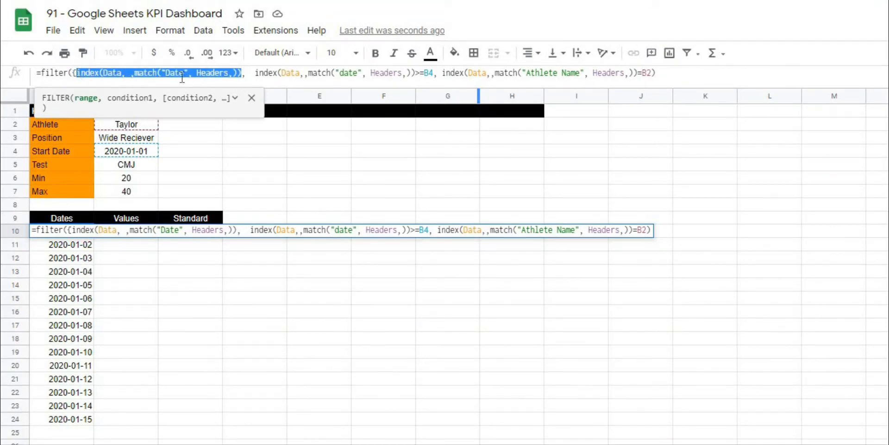
left_click(252, 73)
key("ctrl+v")
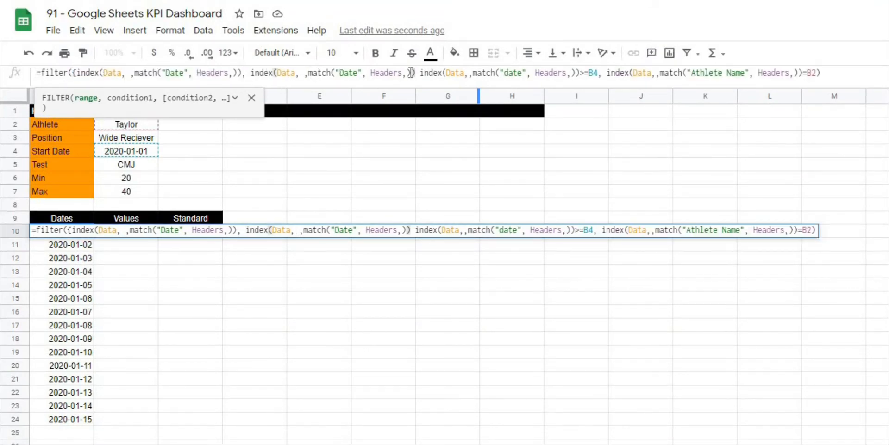
type("}")
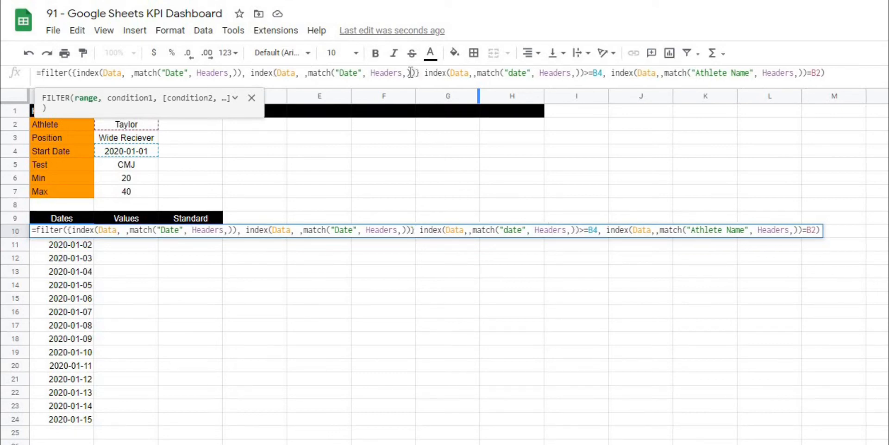
type(",")
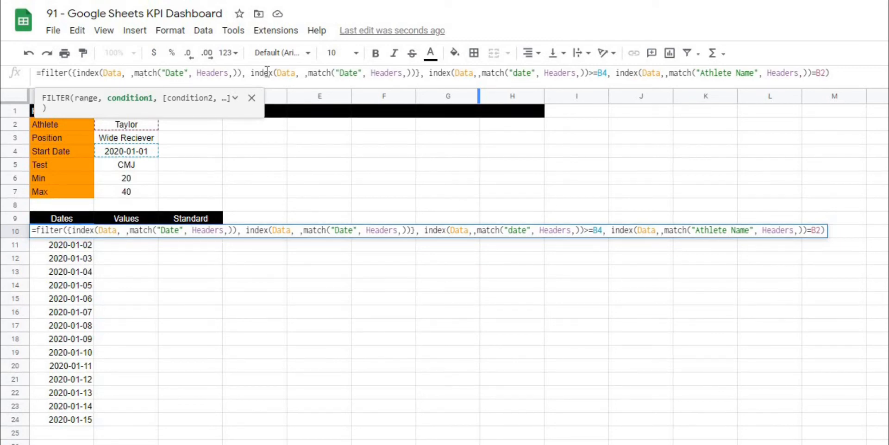
Step: Replace "Date" in the array's second INDEX/MATCH expression with a reference to test cell B5 and enter the formula
left_click_drag(363, 73, 334, 74)
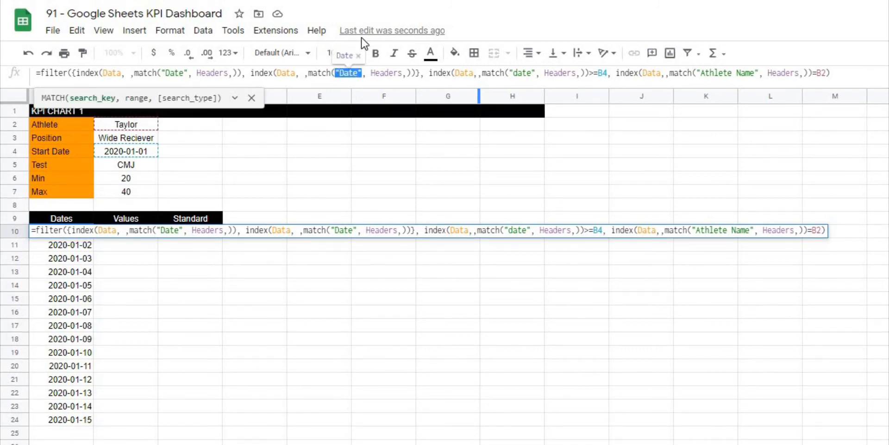
key("BackSpace")
left_click(129, 170)
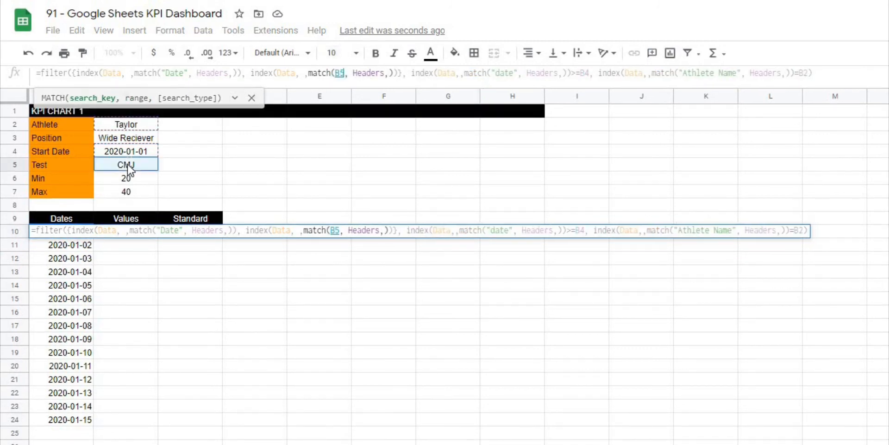
left_click(816, 72)
key("Return")
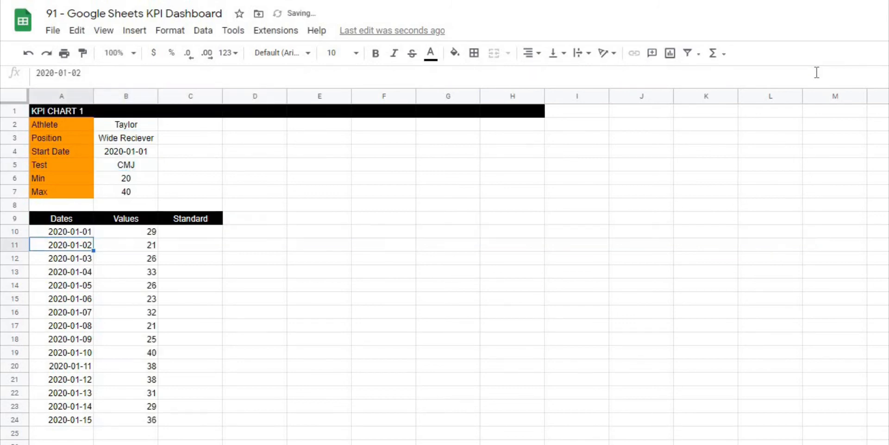
left_click(520, 296)
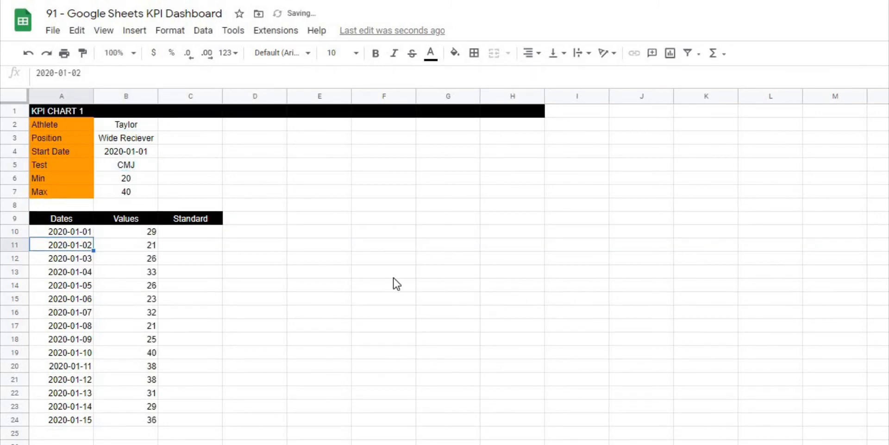
Step: Examine the A10 FILTER formula part by part: the array range, the date condition and the athlete name condition
left_click(91, 234)
left_click(133, 234)
left_click(85, 233)
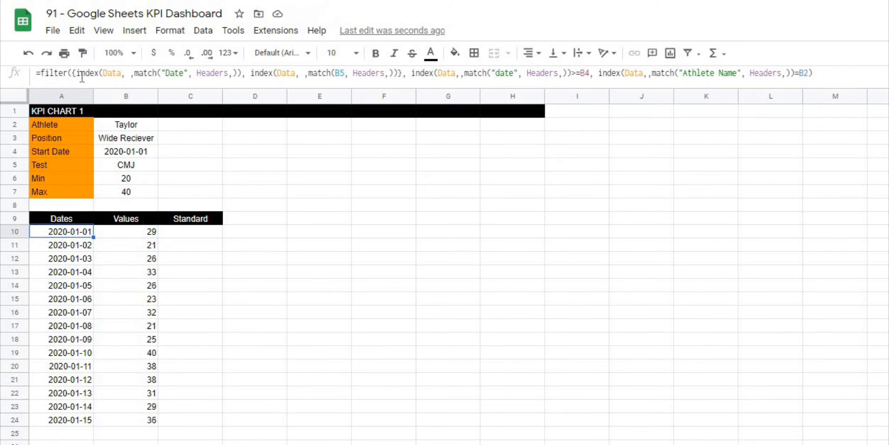
left_click_drag(76, 73, 244, 68)
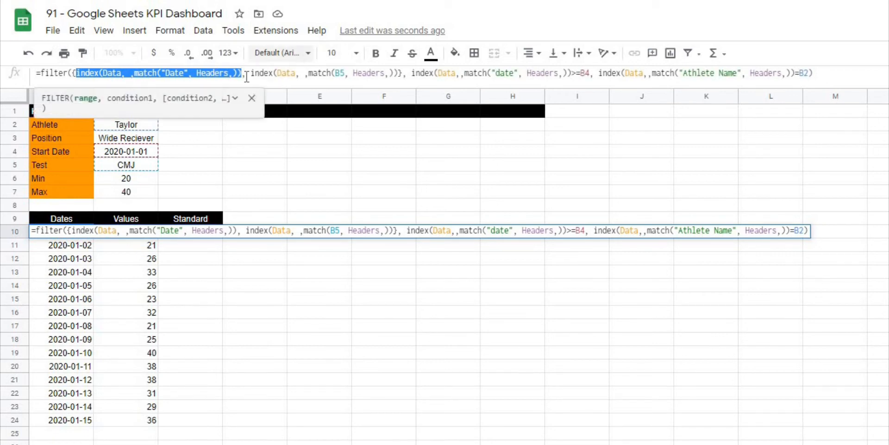
left_click_drag(252, 73, 77, 74)
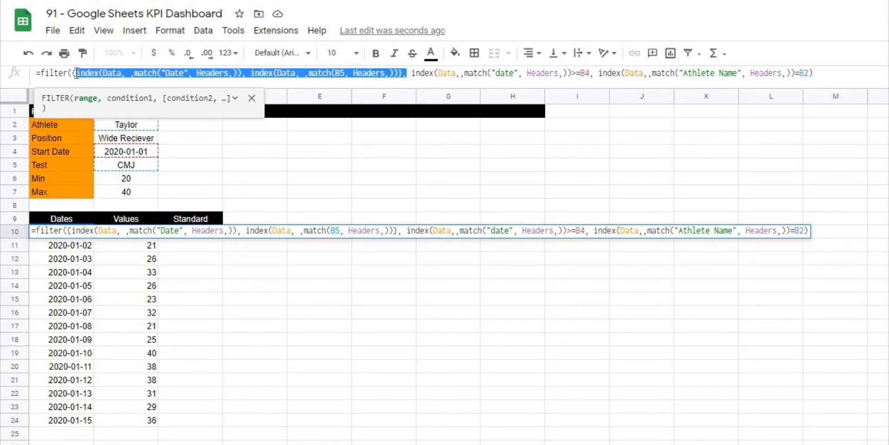
key("Right")
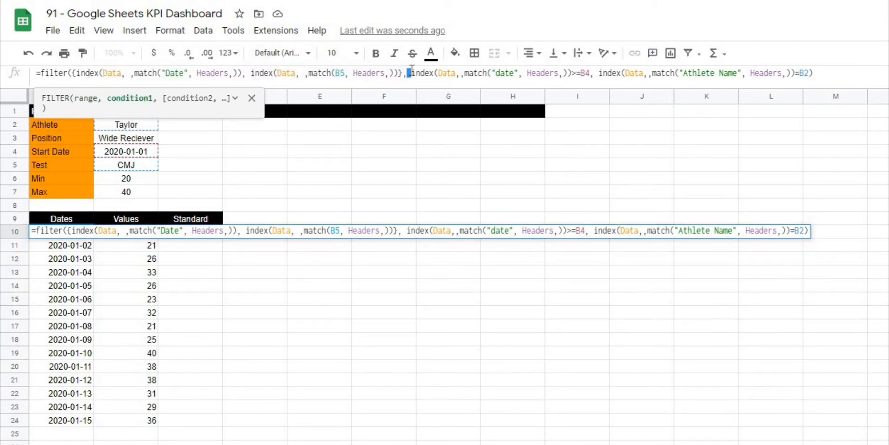
left_click_drag(410, 73, 591, 75)
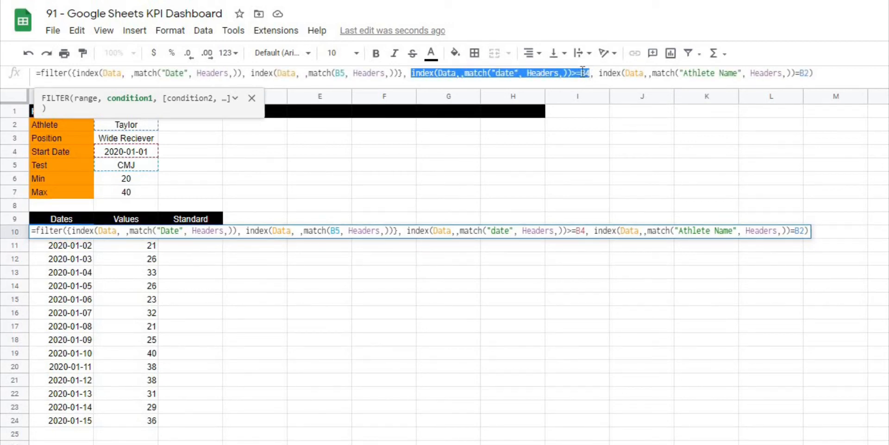
left_click_drag(600, 73, 810, 74)
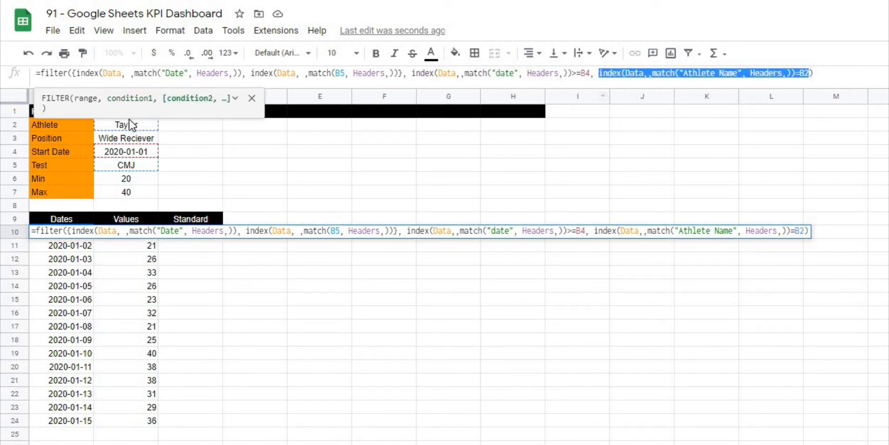
Step: Duplicate the "Athlete Name" condition at the end of the A10 FILTER formula as a third condition
left_click(810, 72)
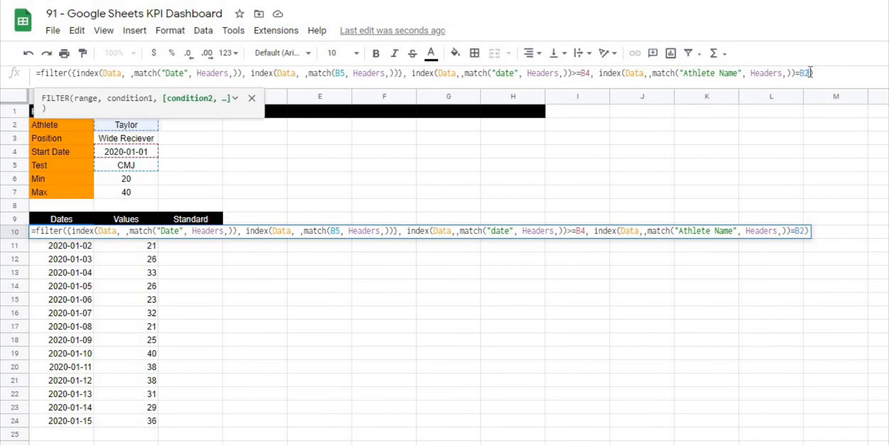
type(",")
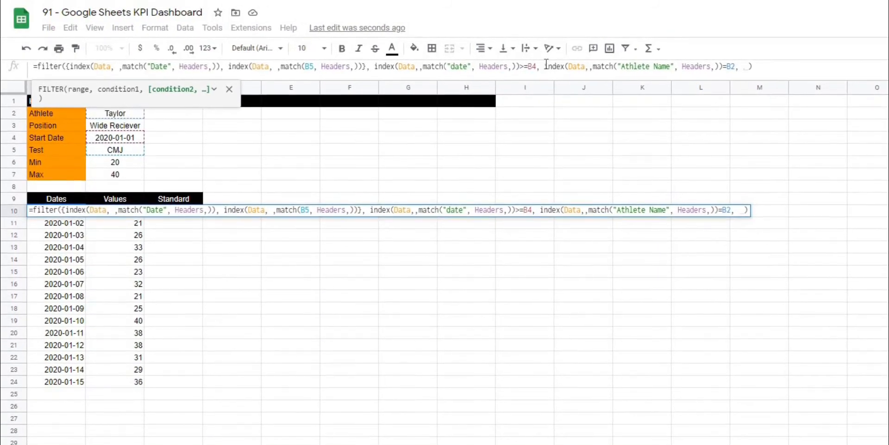
left_click(551, 67)
left_click(725, 65, "shift")
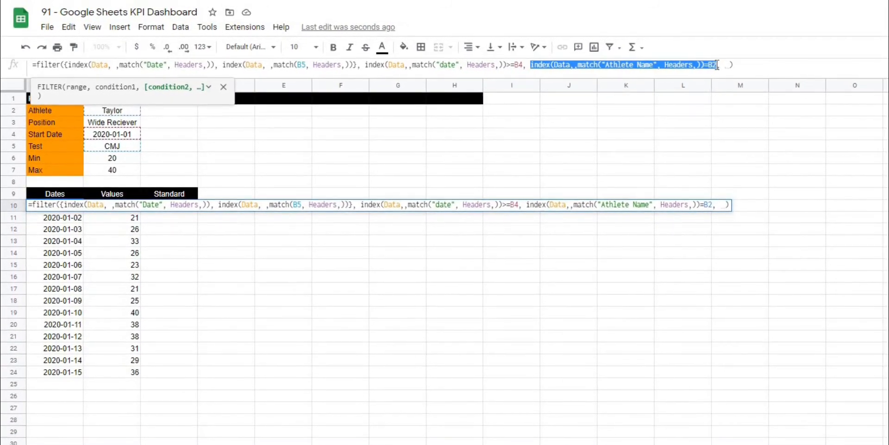
key("ctrl+c")
left_click(714, 64)
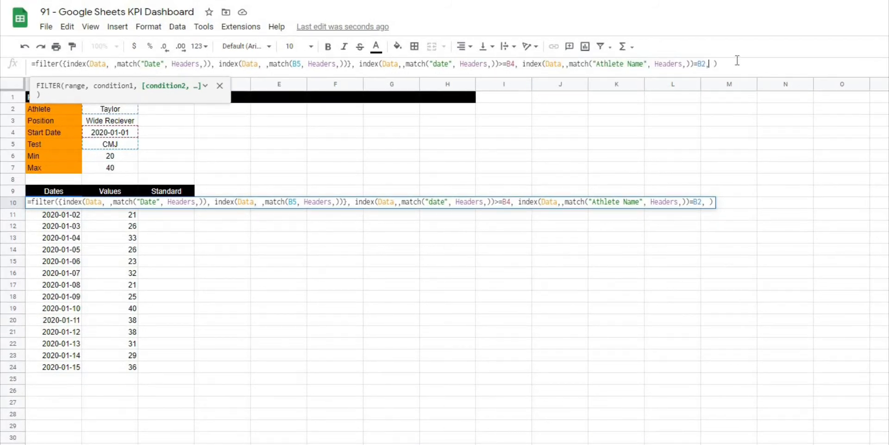
key("ctrl+v")
Step: Change the third condition to match test cell B5 in Headers and require a non-blank value with <>""
left_click(746, 64)
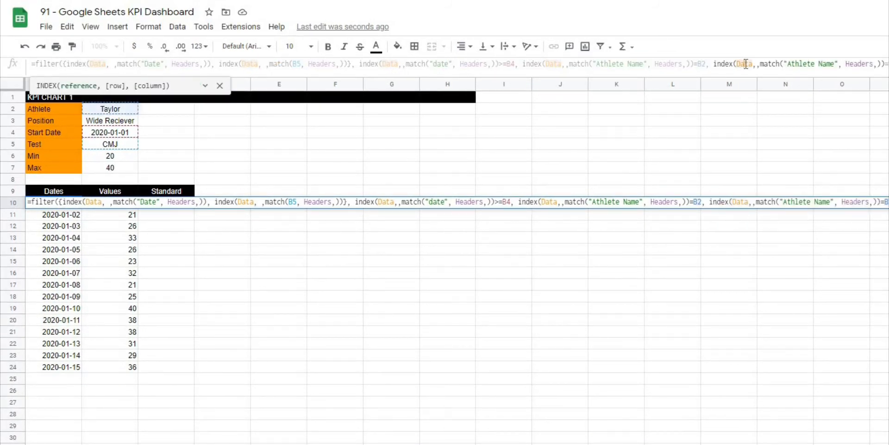
left_click_drag(839, 64, 781, 63)
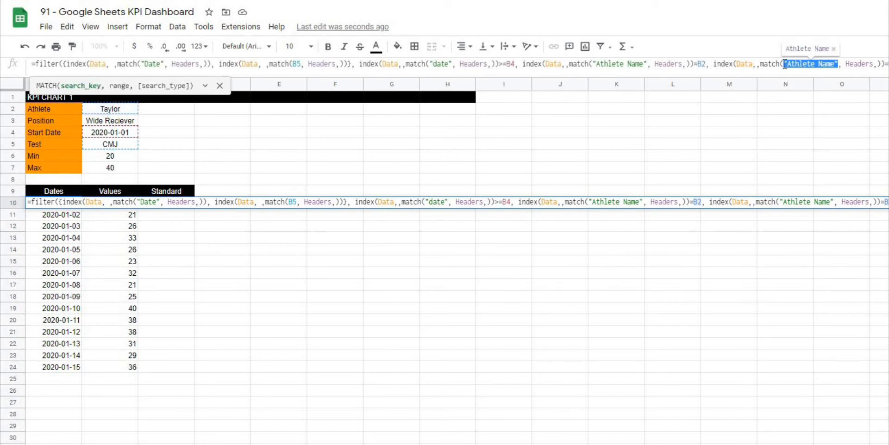
key("BackSpace")
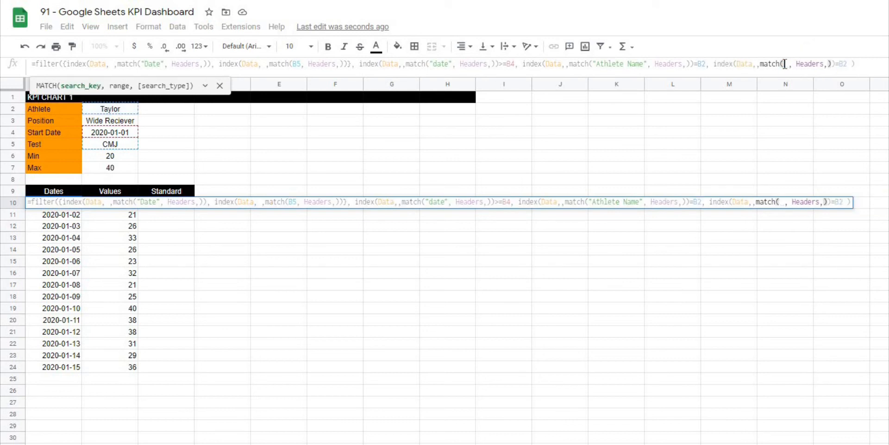
left_click(114, 143)
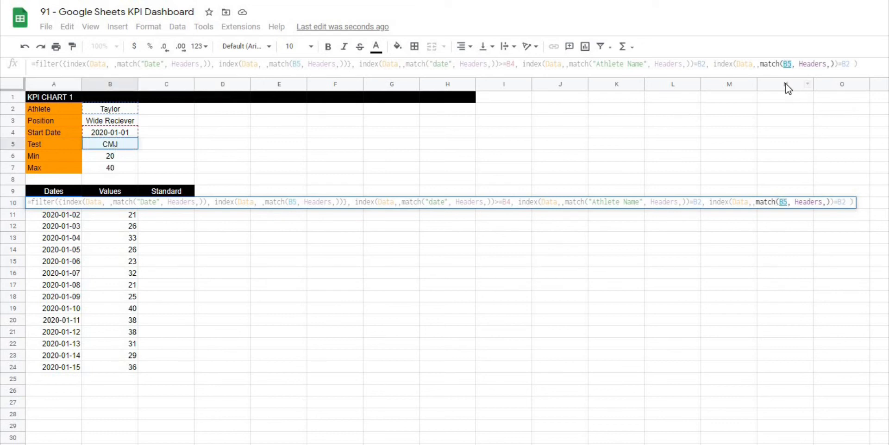
left_click_drag(850, 65, 842, 65)
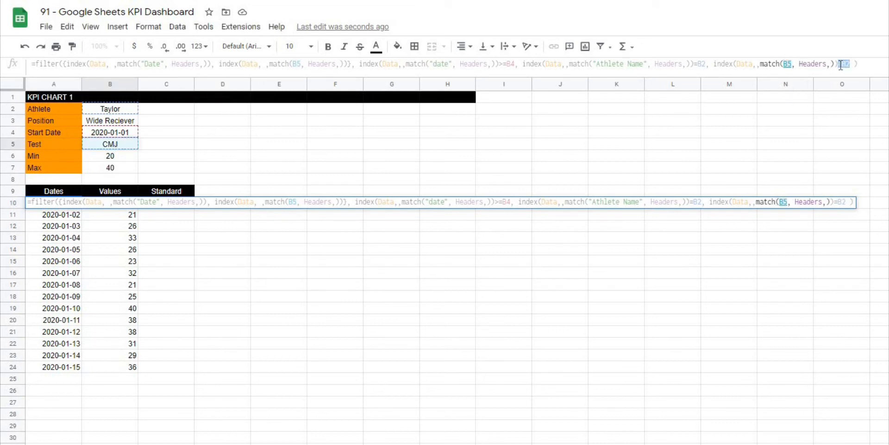
type("<>")
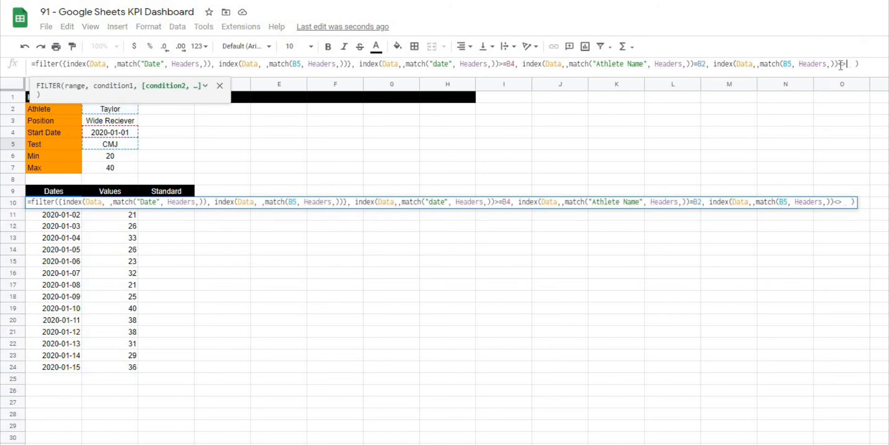
type("\"\"")
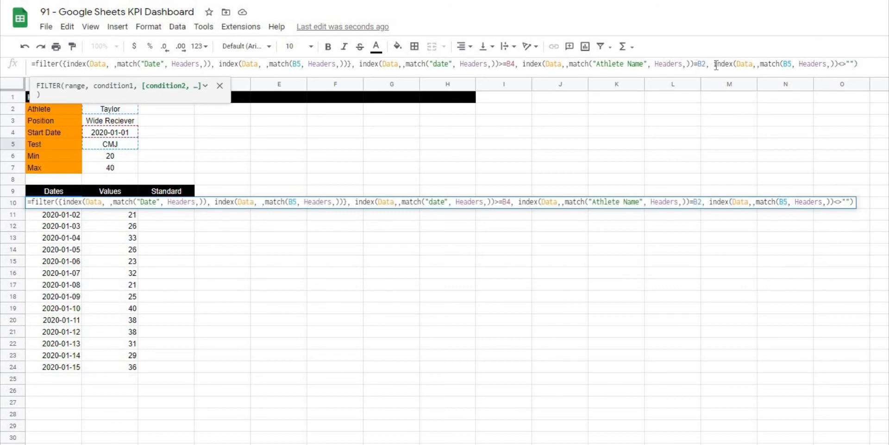
Step: Enter the extended FILTER formula in A10 and check the entries in the Values column
left_click_drag(713, 65, 855, 67)
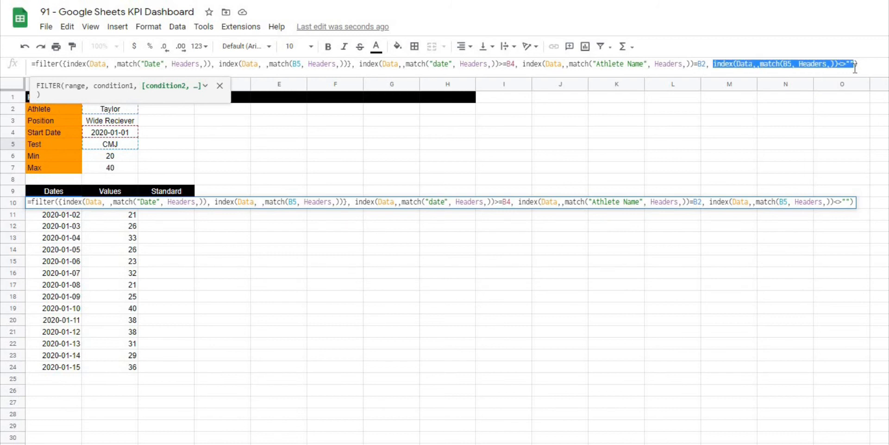
left_click(859, 65)
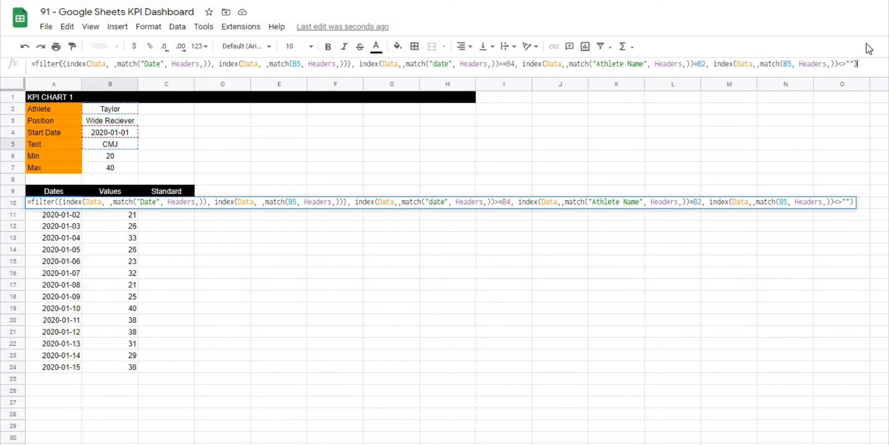
key("Return")
left_click(411, 253)
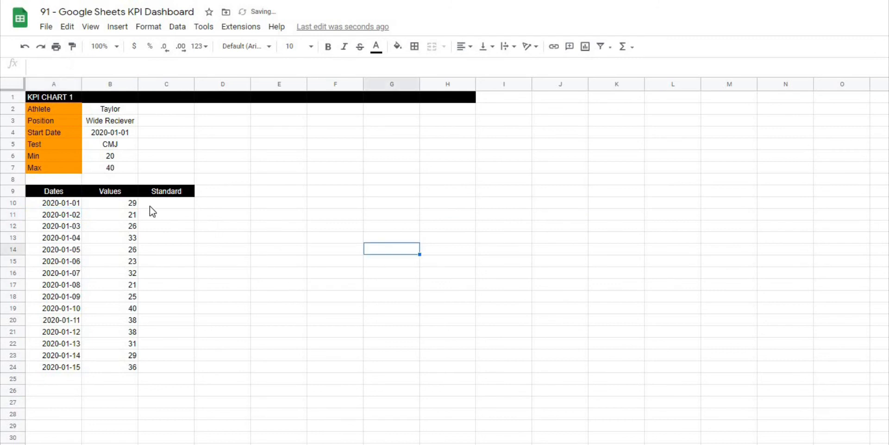
left_click_drag(135, 203, 131, 384)
left_click(268, 343)
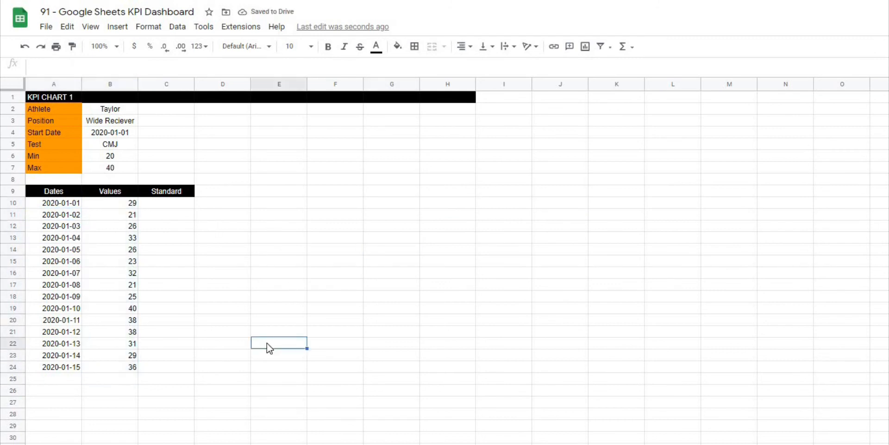
Step: Center-align the dates and values in A10:B24 horizontally
left_click_drag(65, 204, 123, 368)
left_click(464, 46)
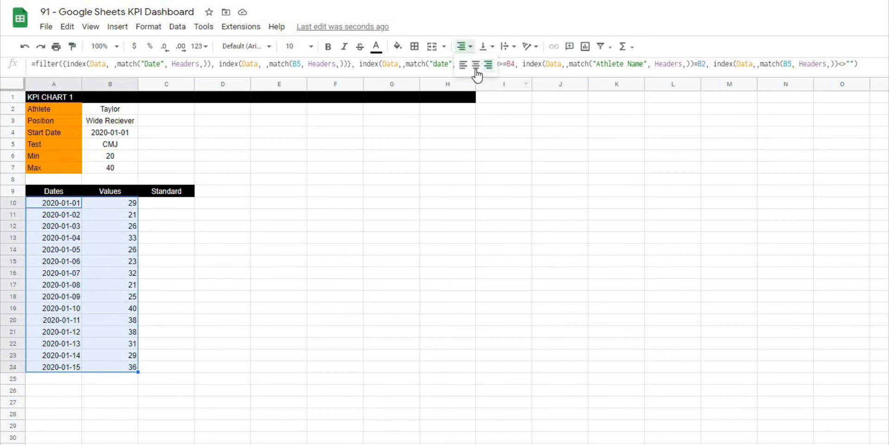
left_click(472, 65)
left_click(562, 257)
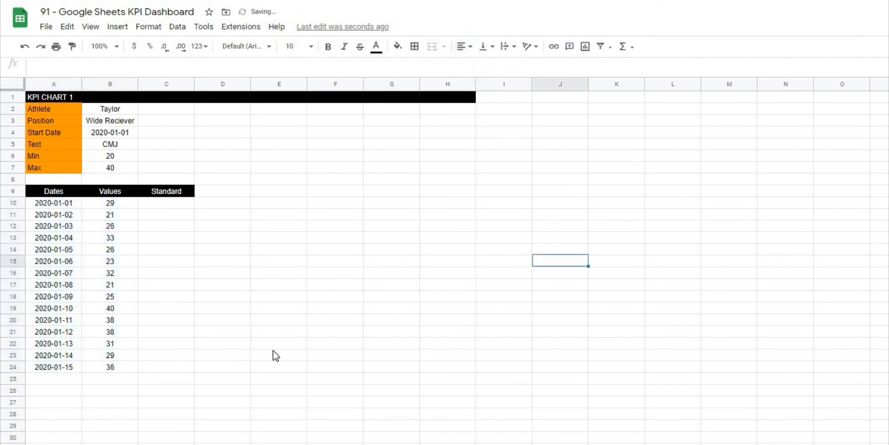
Step: Set the KPI Chart #1 test to Bench 1RM on the KPI Dashboard sheet and check the values on the DataReference sheet
left_click(122, 147)
left_click(125, 444)
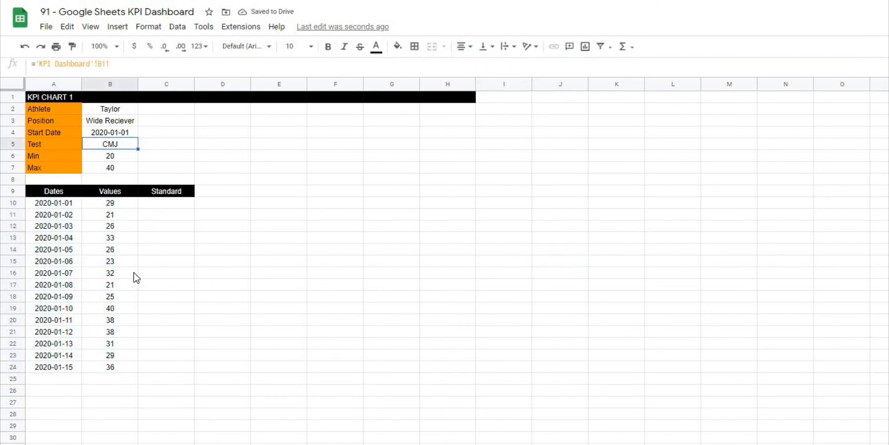
left_click(173, 215)
left_click(104, 297)
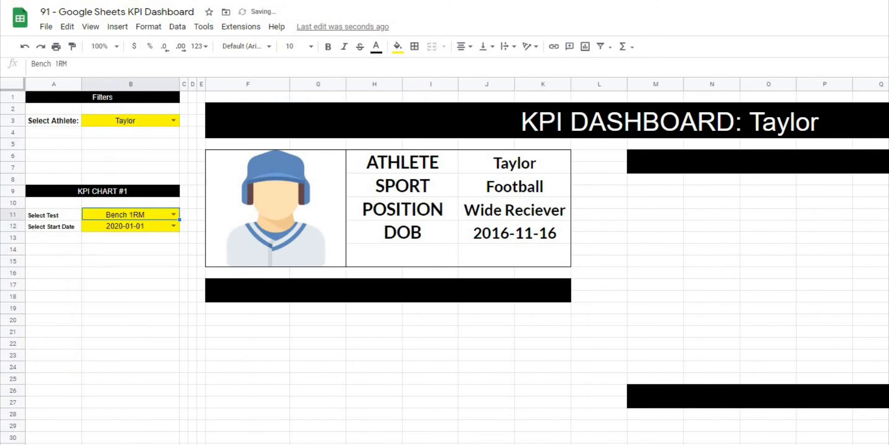
left_click(127, 444)
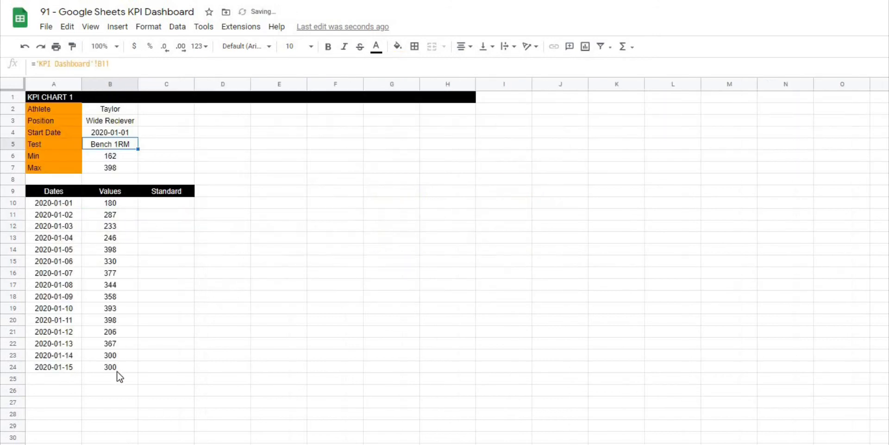
Step: Test the KPI Chart #1 start date with 2020-01-12 against the DataReference rows, and restore it to 2020-01-01
left_click(60, 444)
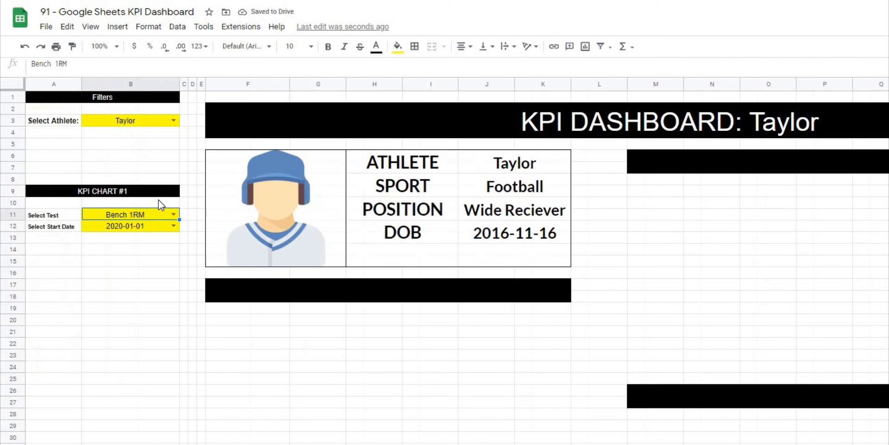
left_click(173, 227)
left_click(122, 393)
left_click(127, 444)
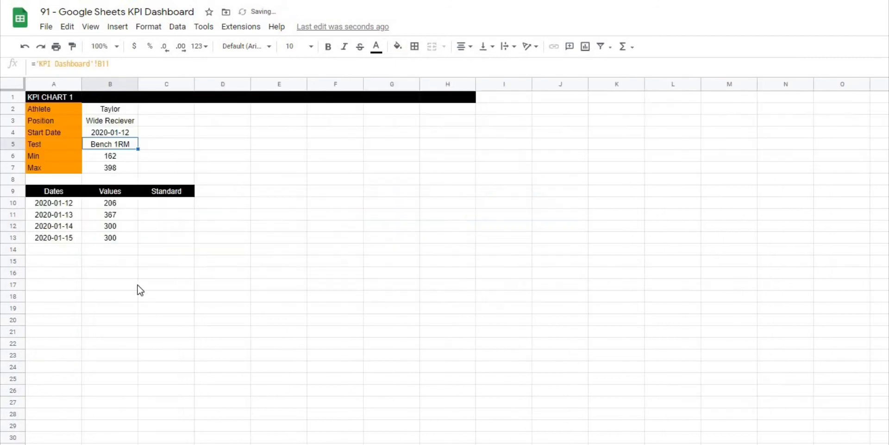
left_click(62, 444)
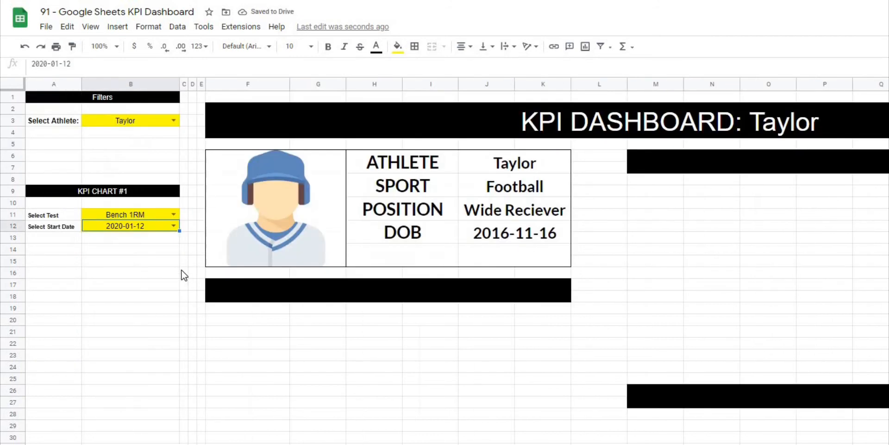
left_click(173, 226)
left_click(159, 239)
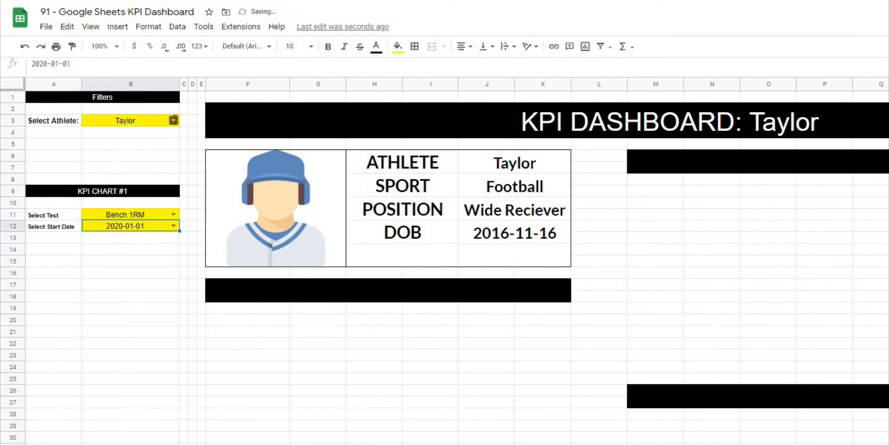
Step: Switch the dashboard's athlete filter to the weightlifting coach and check the filtered values on the DataReference sheet
left_click(174, 121)
left_click(138, 145)
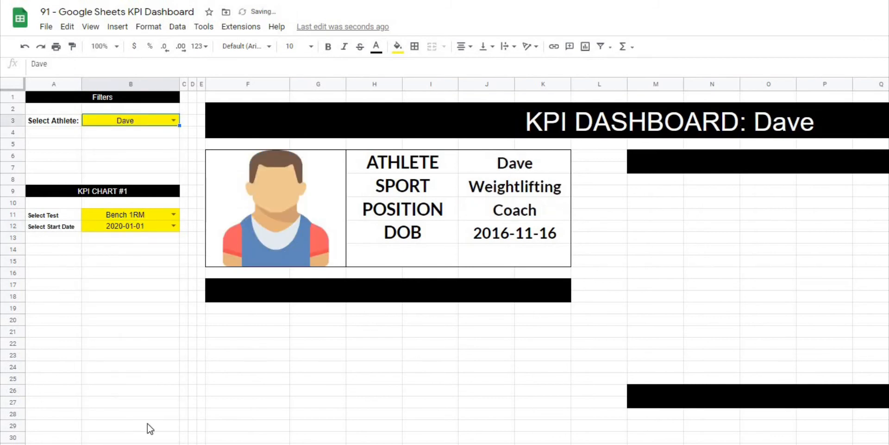
left_click(148, 444)
left_click(234, 357)
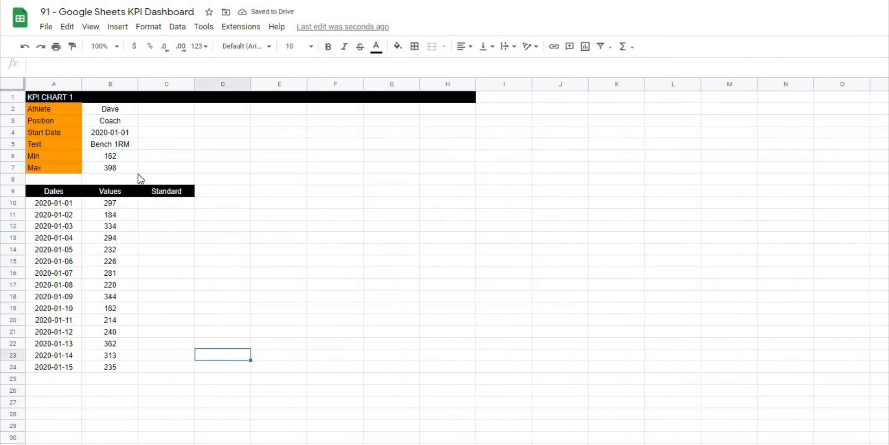
Step: Examine the Min and Max in B6:B7, the Values in B10:B24 and the adjacent Standard column
left_click(129, 170)
left_click(129, 158)
left_click(205, 254)
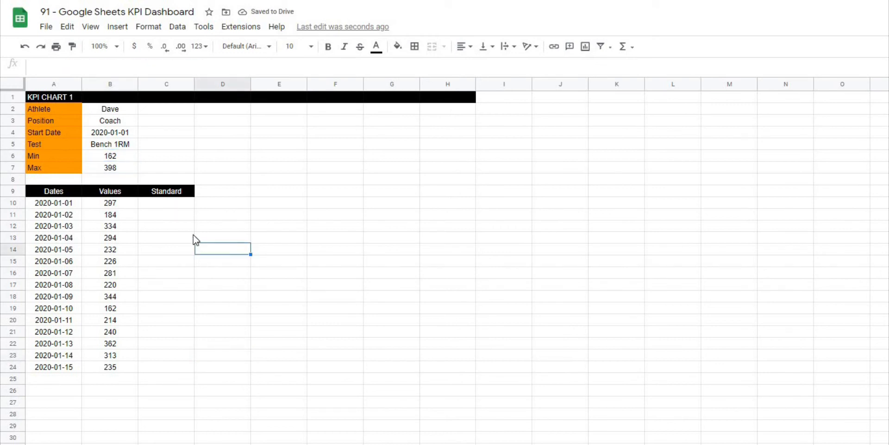
left_click(171, 207)
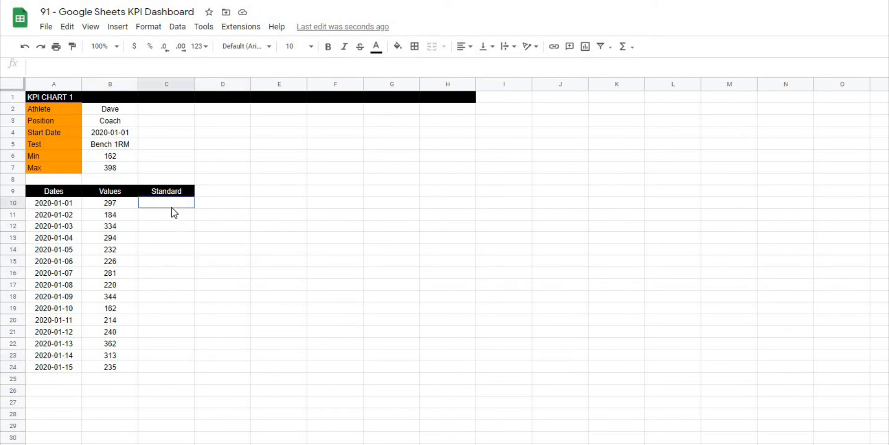
left_click(246, 201)
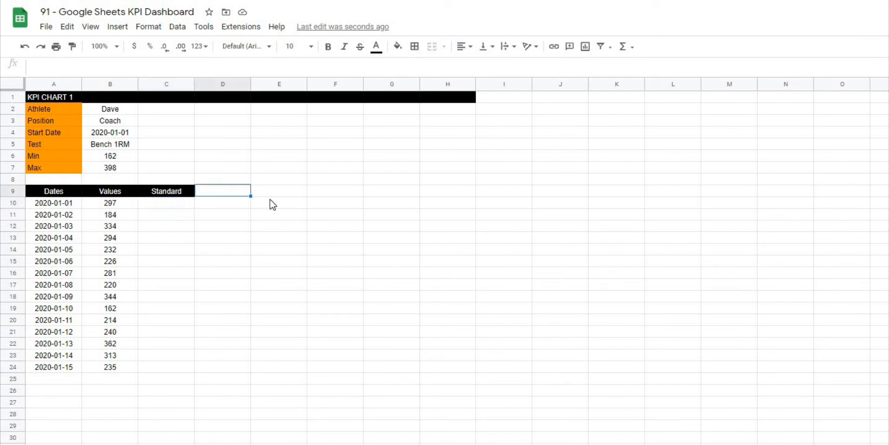
left_click(270, 200)
left_click(158, 206)
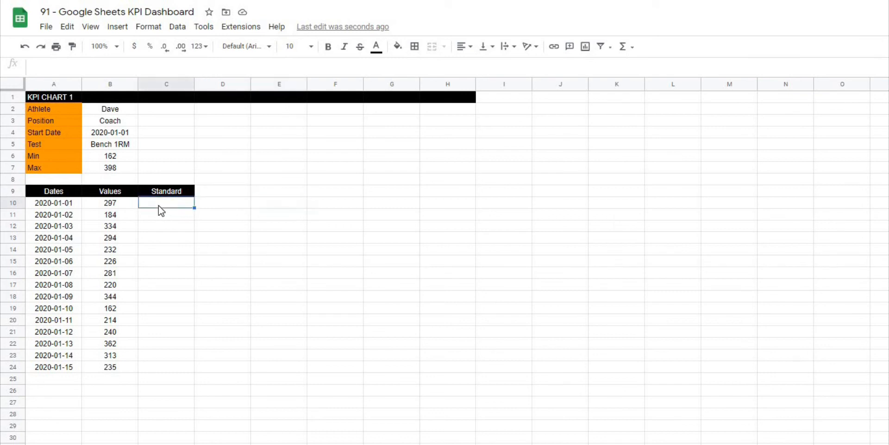
left_click(199, 252)
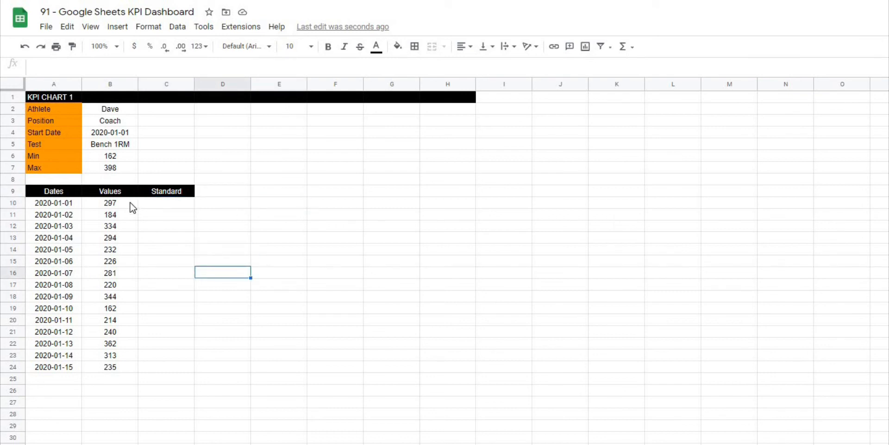
left_click_drag(130, 204, 132, 214)
left_click_drag(133, 317, 133, 366)
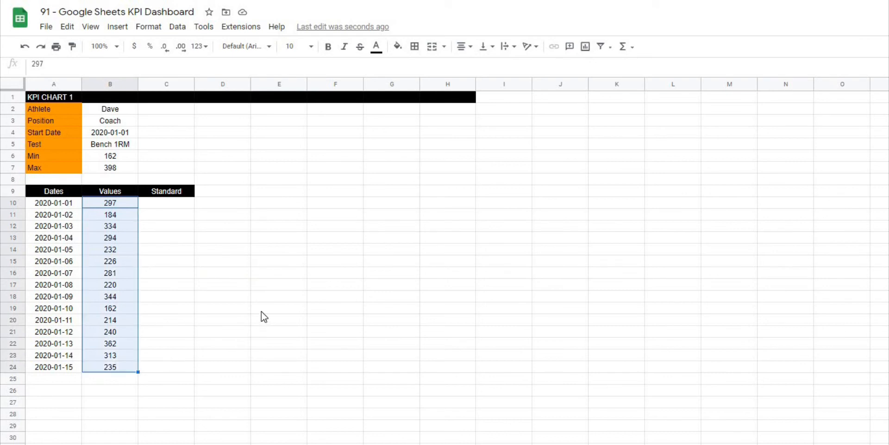
left_click(283, 285)
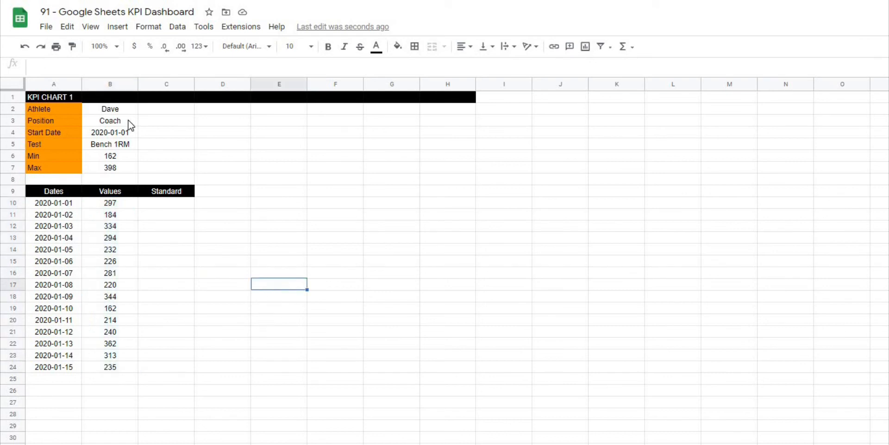
left_click(124, 167)
left_click(125, 155)
left_click(203, 217)
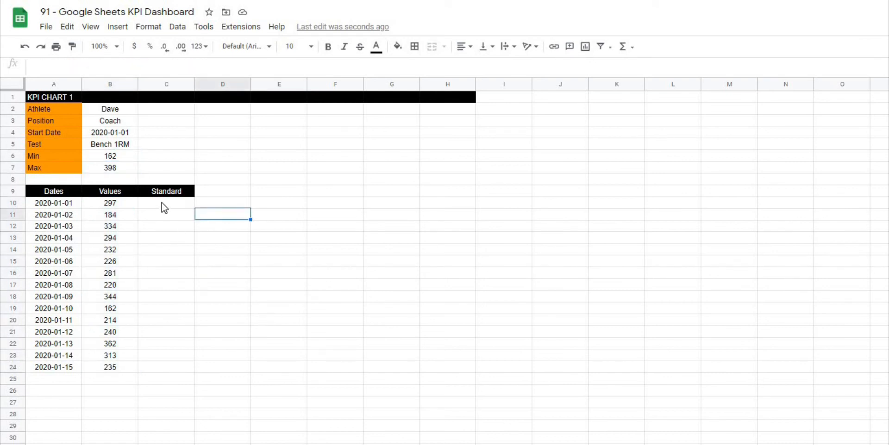
left_click_drag(162, 202, 174, 370)
left_click(322, 297)
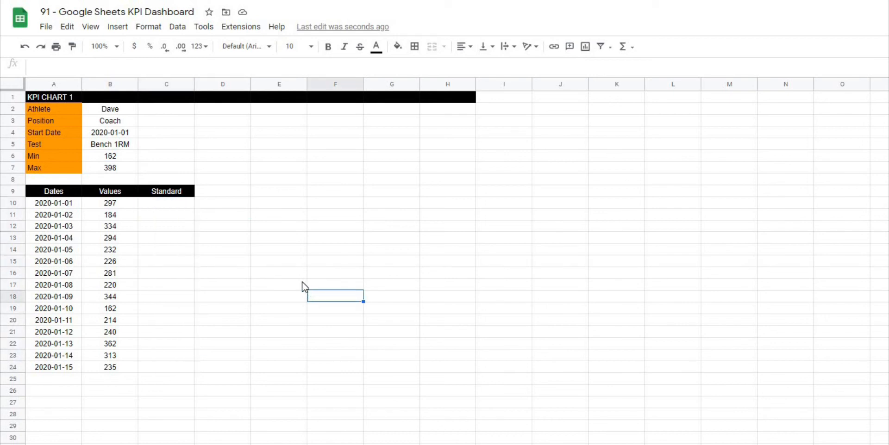
left_click(188, 206)
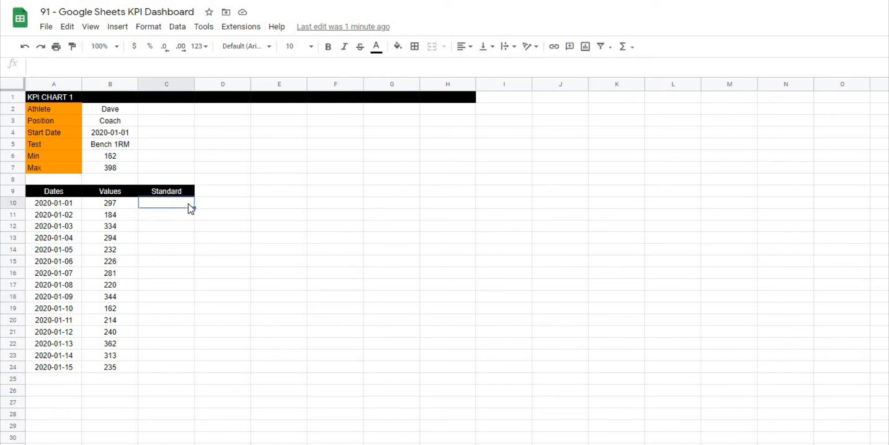
left_click(260, 180)
Step: Write the standardization formula as a text note in D6: (value - min) / ( Max - min) * 100
left_click(212, 157)
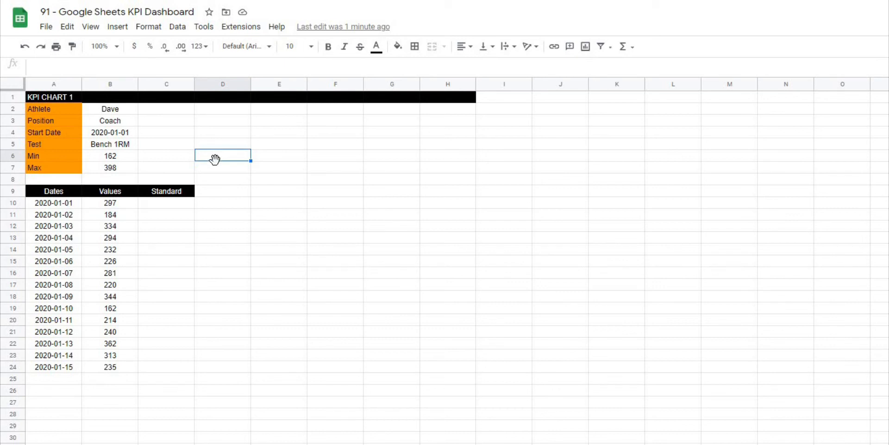
type("value -")
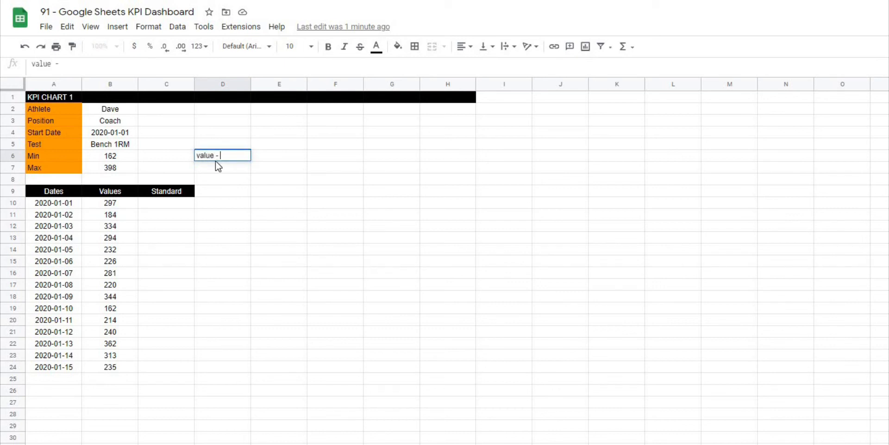
type(" min")
type(")")
type("(")
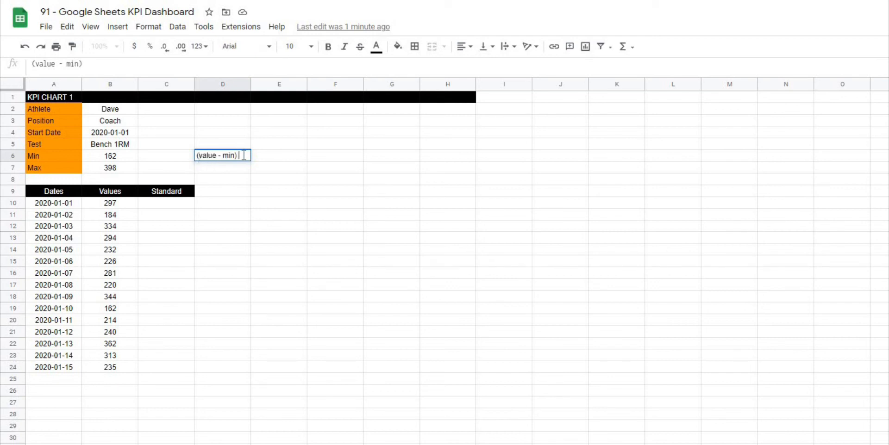
type(" / Max - min")
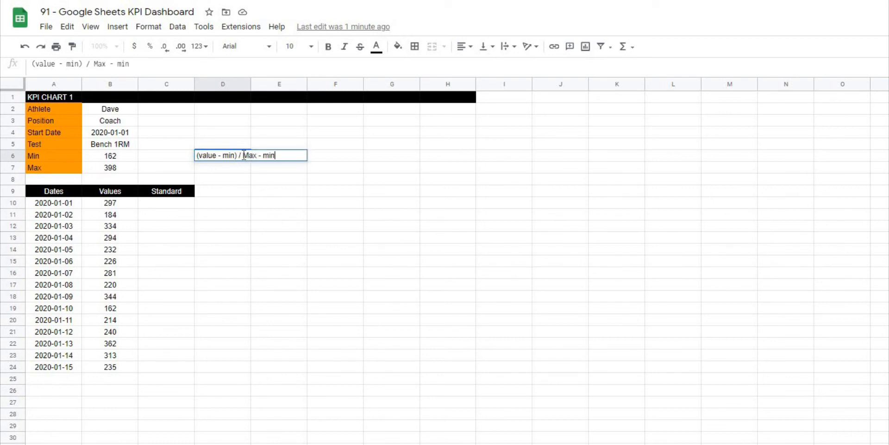
left_click(243, 155)
type("(")
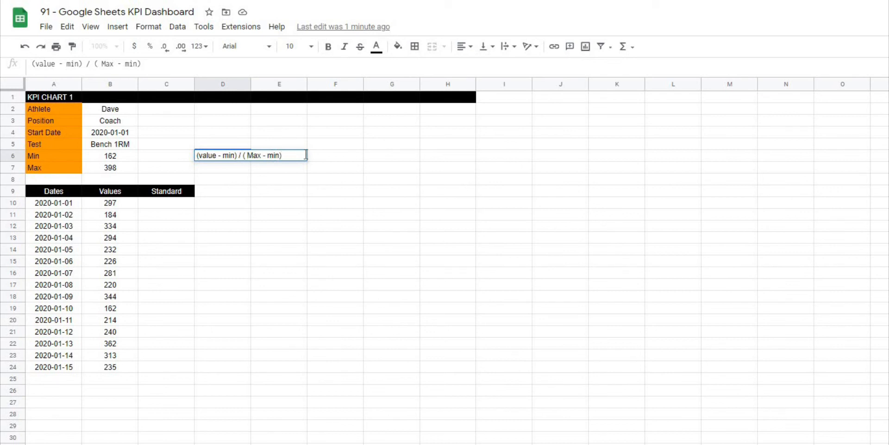
type("* 100")
left_click(280, 211)
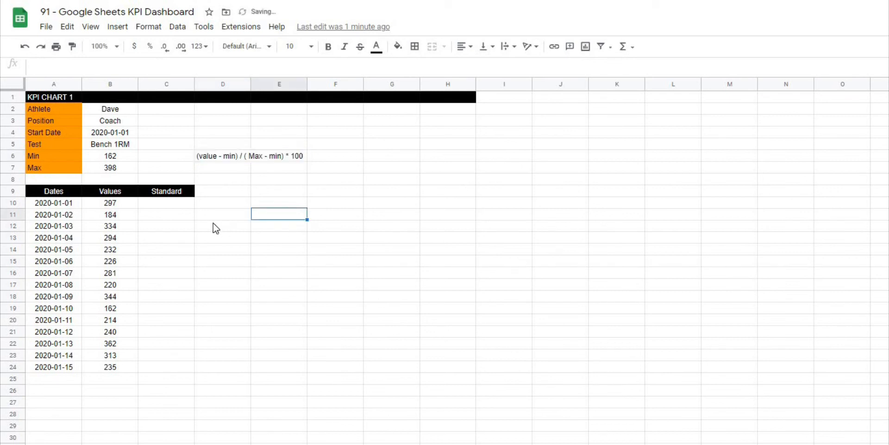
Step: Start the Standard formula in C10 by subtracting the min from the first value, as =((B10-B6)
left_click(177, 205)
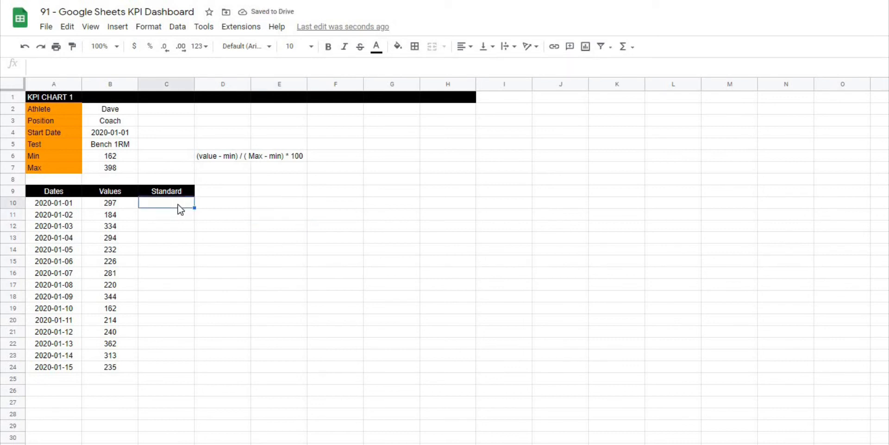
type("=")
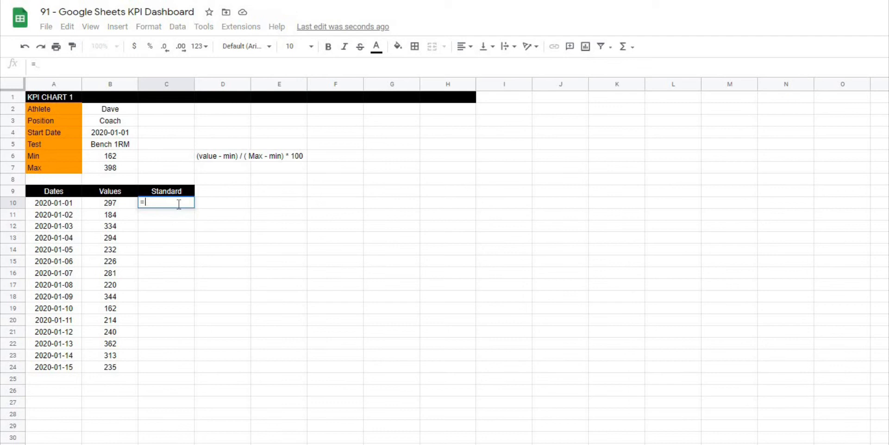
left_click(125, 206)
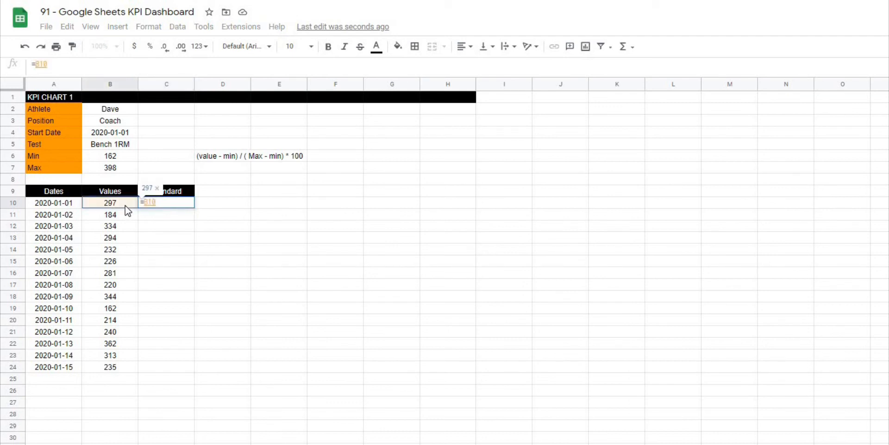
type("-")
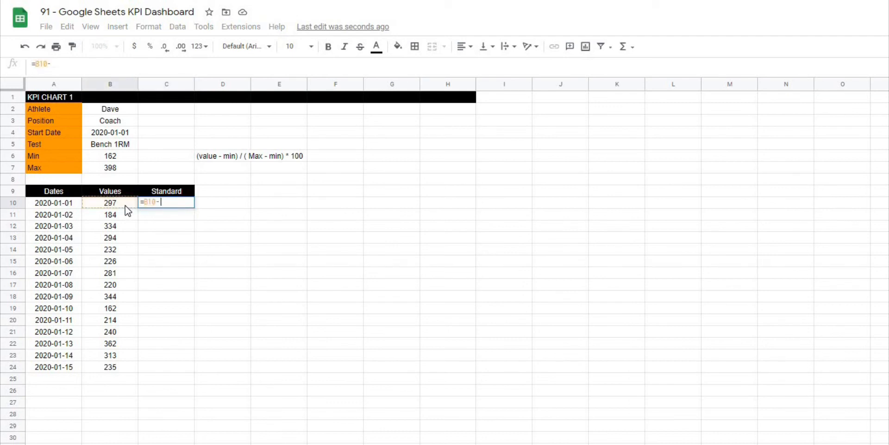
left_click(124, 156)
type(")")
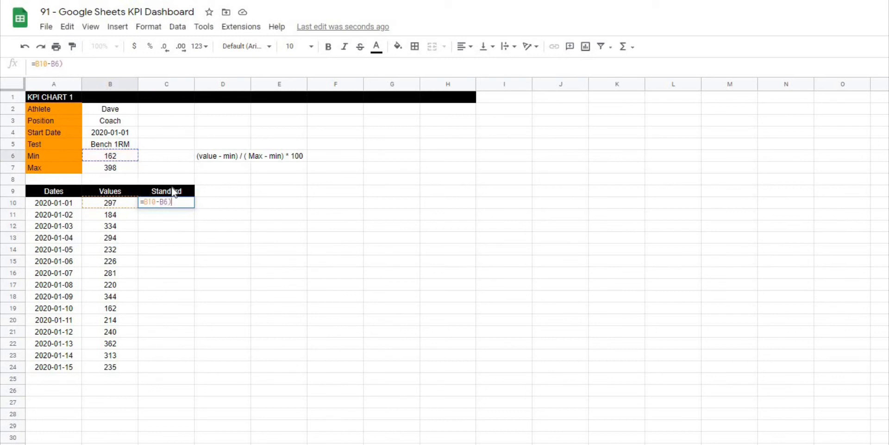
left_click(144, 202)
type("(")
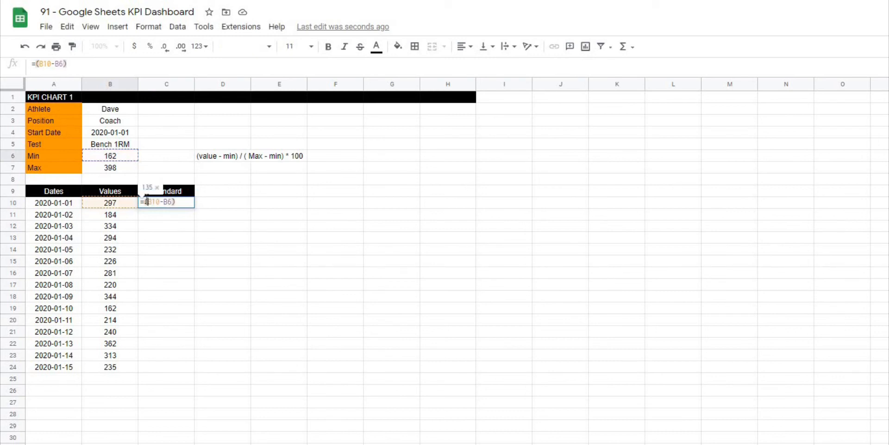
type("(")
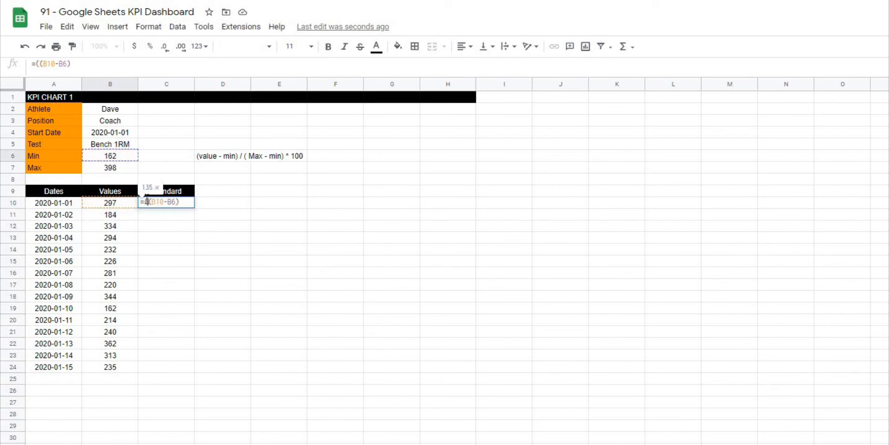
Step: Extend the Standard formula in C10 to divide by the range between max and min, (B7-B6)
left_click(185, 202)
type("/")
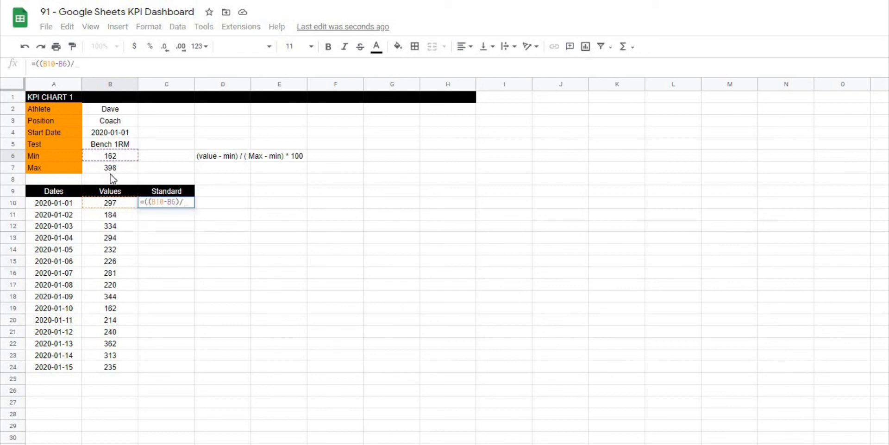
left_click(114, 170)
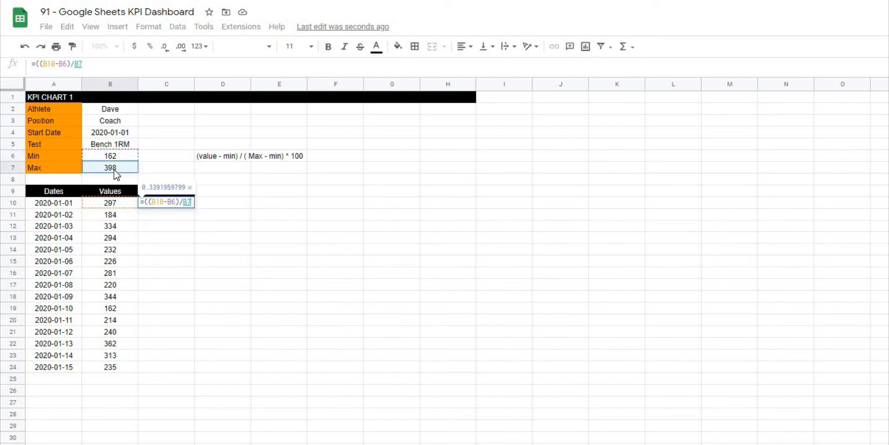
type("-")
left_click(110, 158)
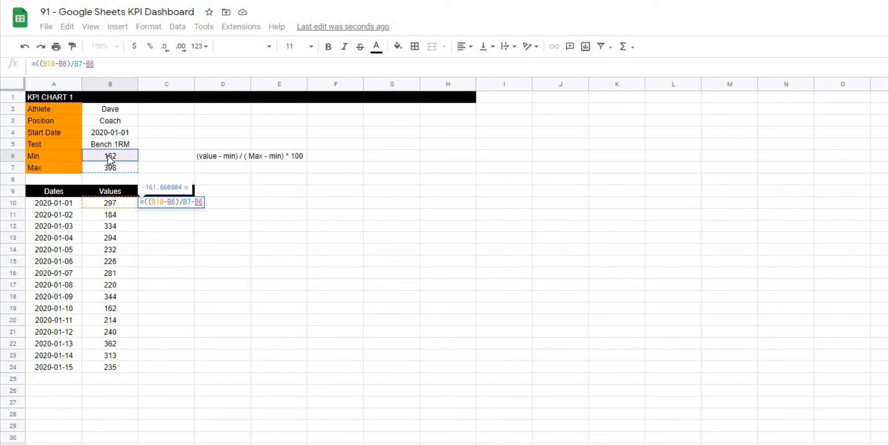
type(")")
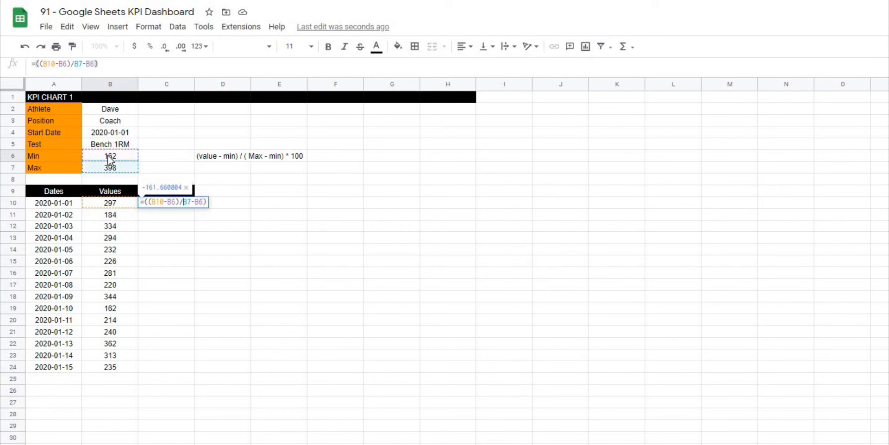
key("Left")
key("Left")
key("Left")
key("Left")
key("Left")
key("Left")
type("(")
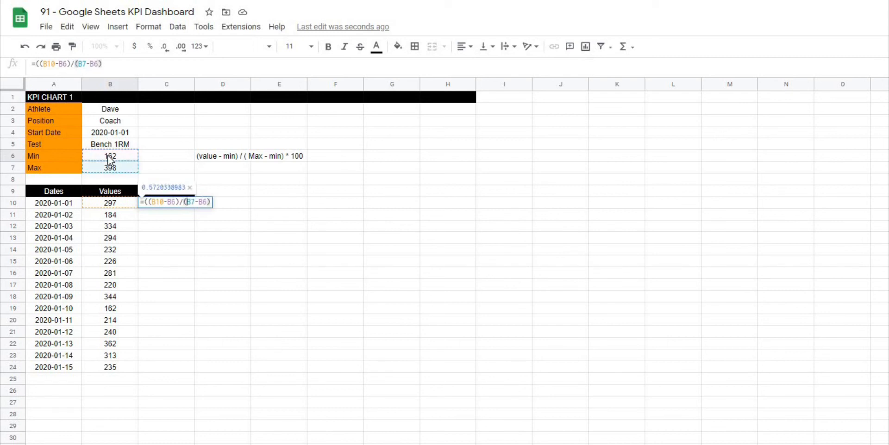
Step: Close the outer parenthesis of the C10 formula, multiply by 100 and commit it as =((B10-B6)/(B7-B6))*100
left_click(211, 202)
type(")")
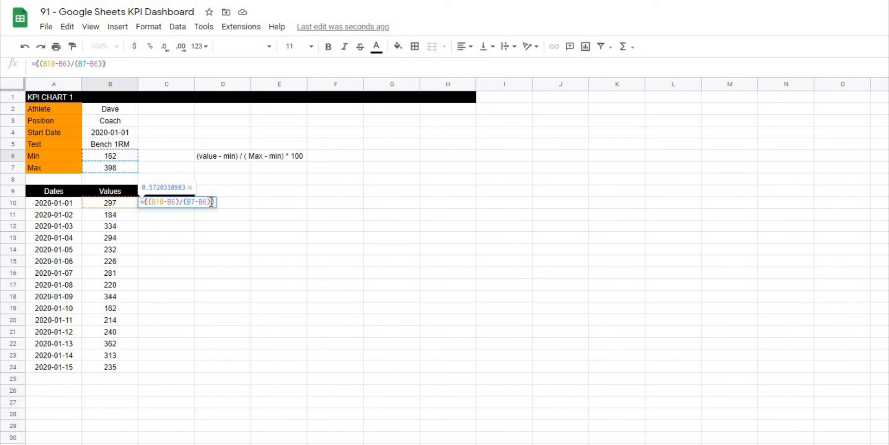
type("*100")
key("Return")
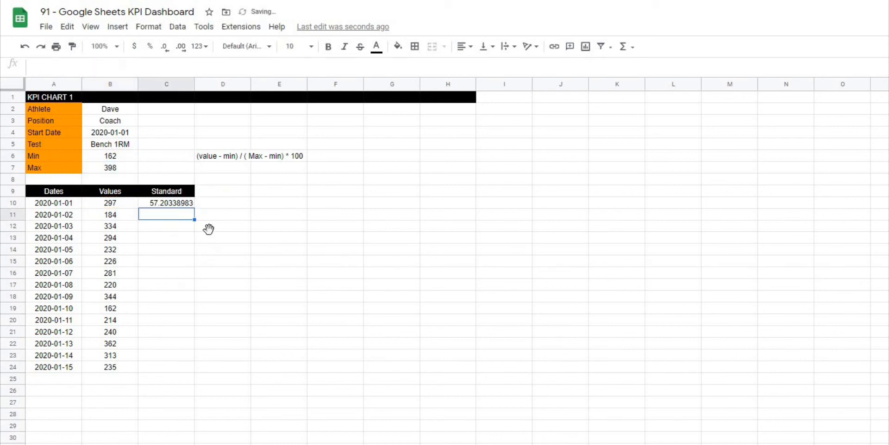
Step: Check the Standard formula in C10 against the Min and Max cells B6 and B7
left_click(182, 205)
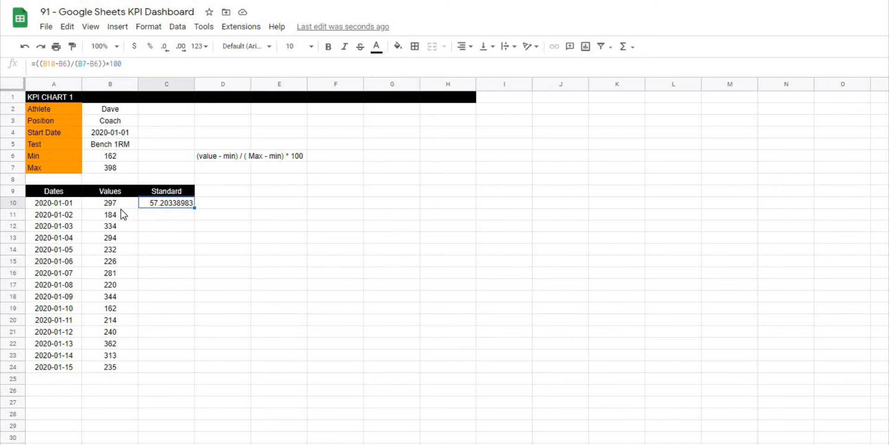
left_click(120, 157)
left_click(122, 167)
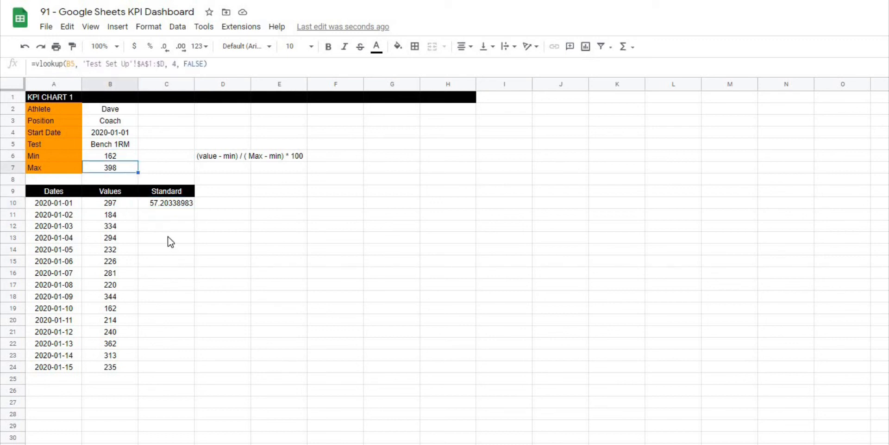
left_click(165, 238)
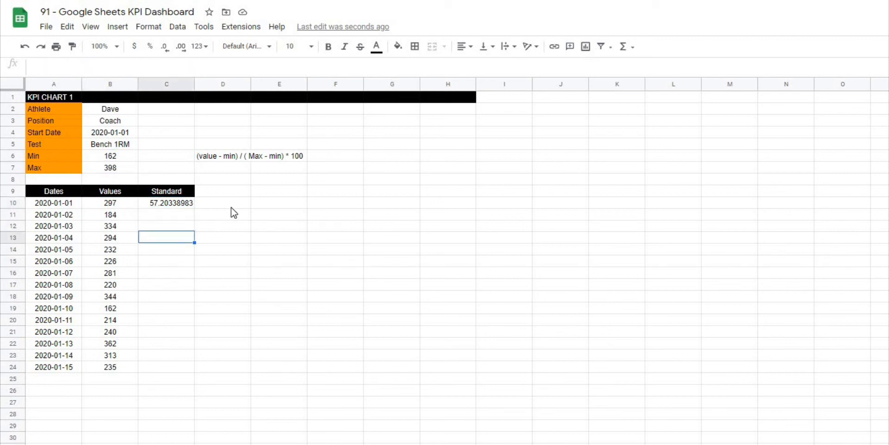
left_click(172, 204)
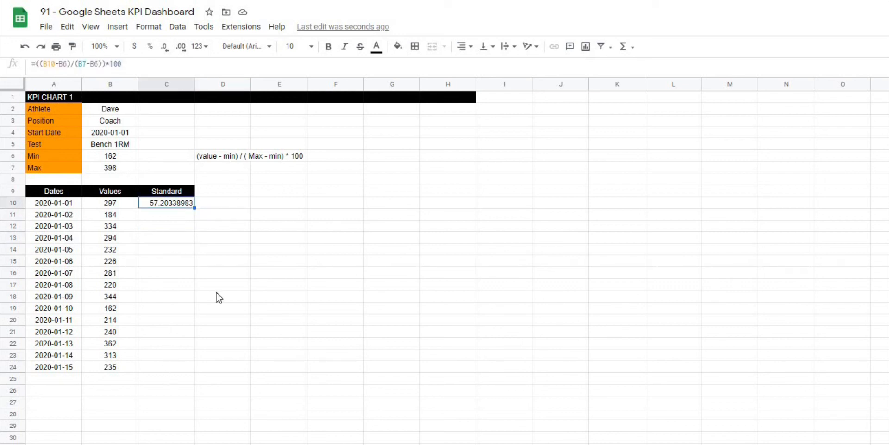
left_click(215, 275)
Step: Wrap the C10 formula in MROUND with a factor of 0.5, as =mround(((B10-B6)/(B7-B6))*100, 0.5)
left_click(180, 203)
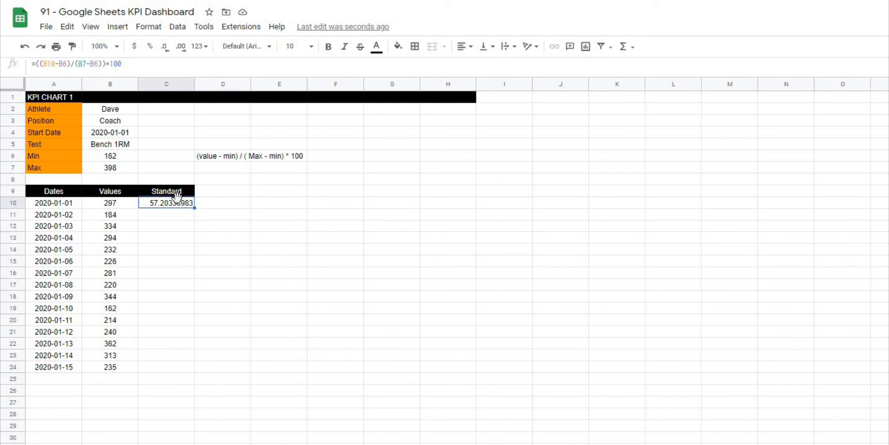
left_click(35, 63)
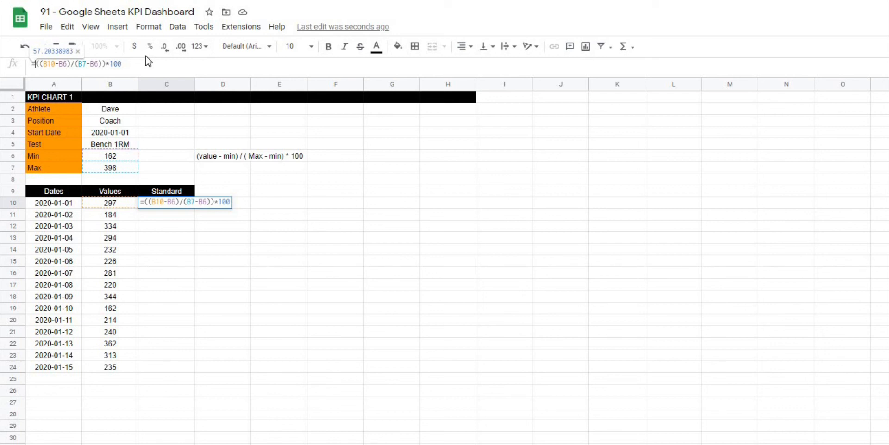
type("mround(*")
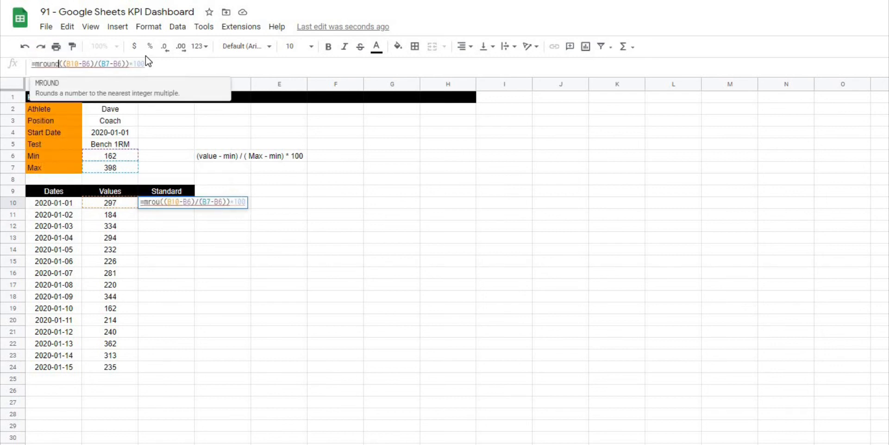
key("BackSpace")
type("(")
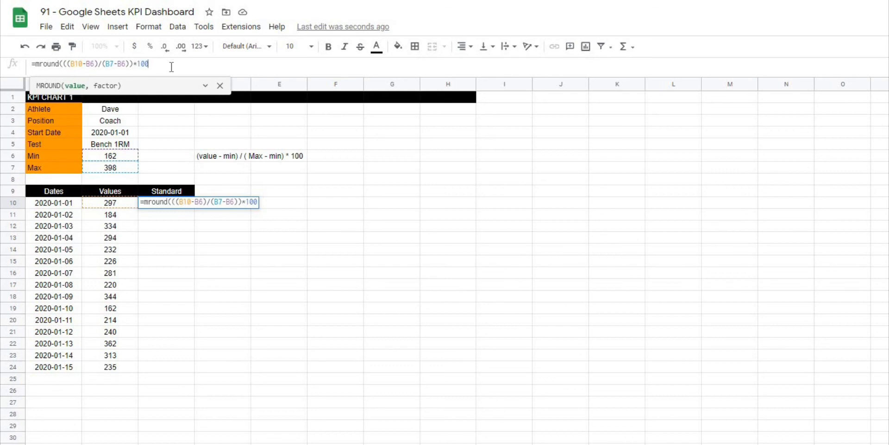
type(", 0.5)")
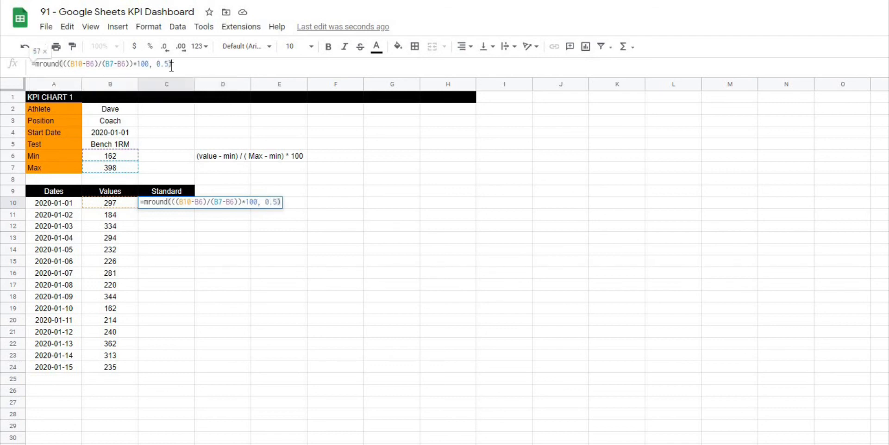
key("Return")
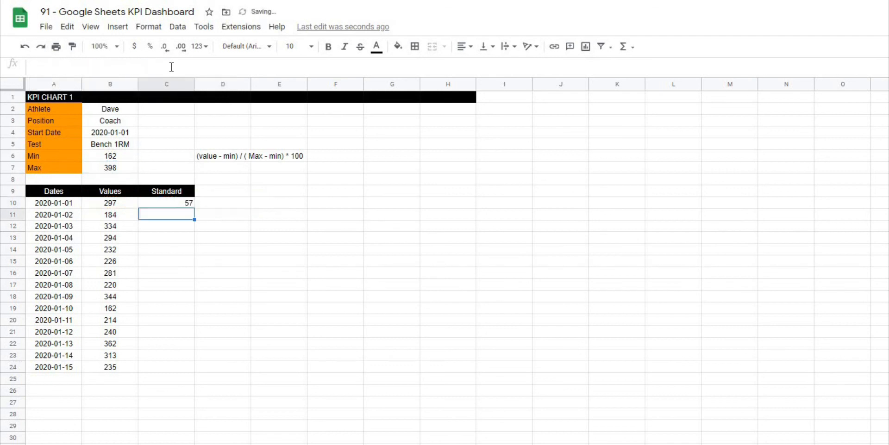
left_click(193, 204)
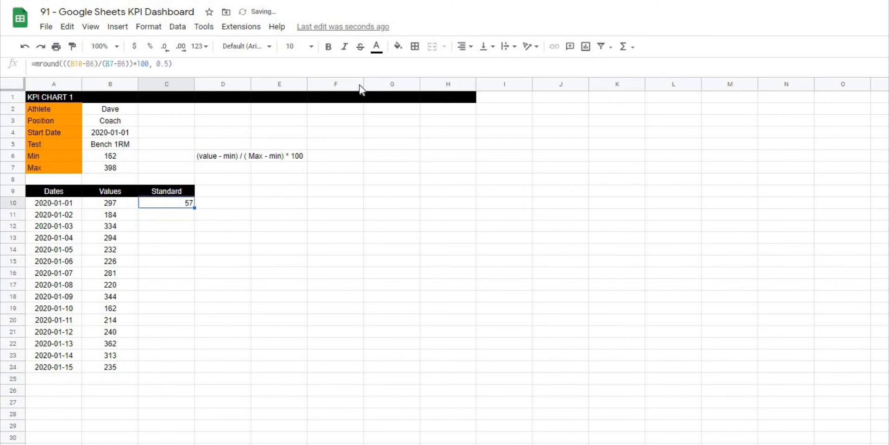
left_click(214, 216)
left_click(173, 207)
left_click(324, 299)
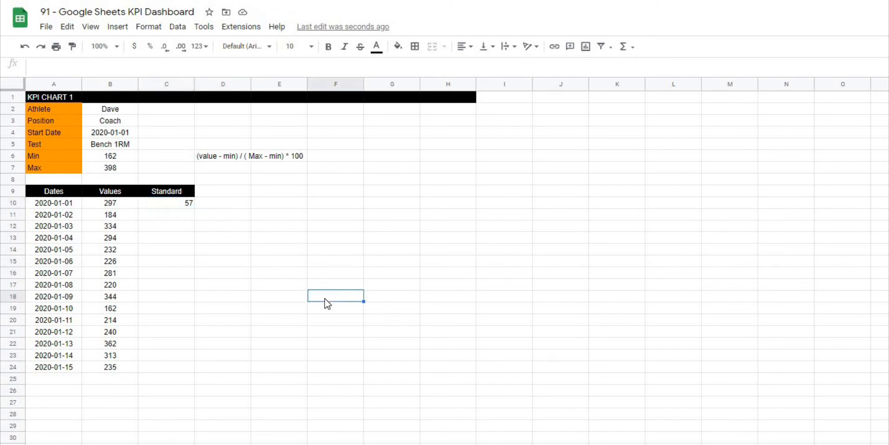
Step: Insert arrayformula(if( ahead of mround in the C10 Standard formula
left_click(166, 204)
left_click(36, 64)
type("m")
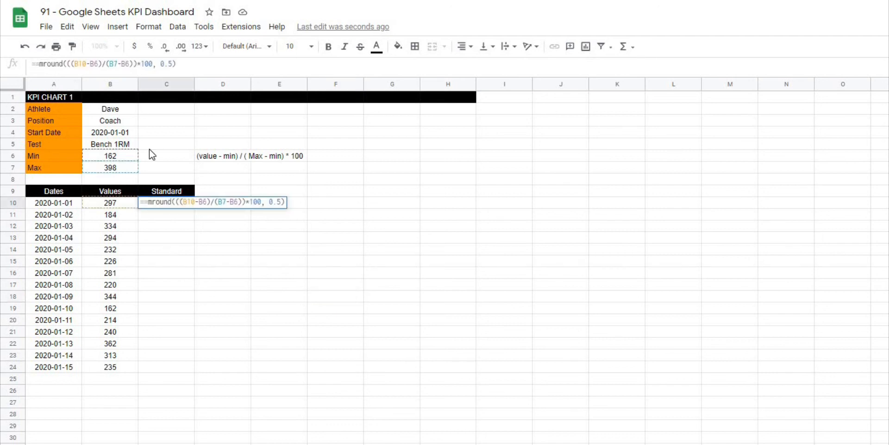
type("arrary")
key("BackSpace")
key("BackSpace")
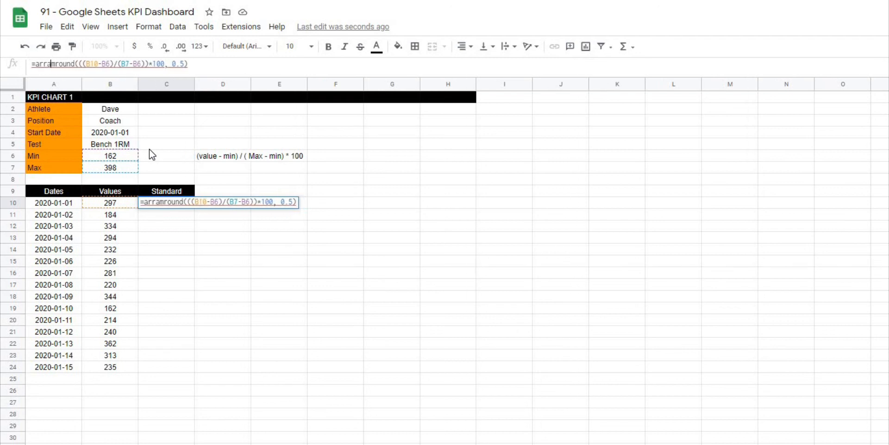
type("yform")
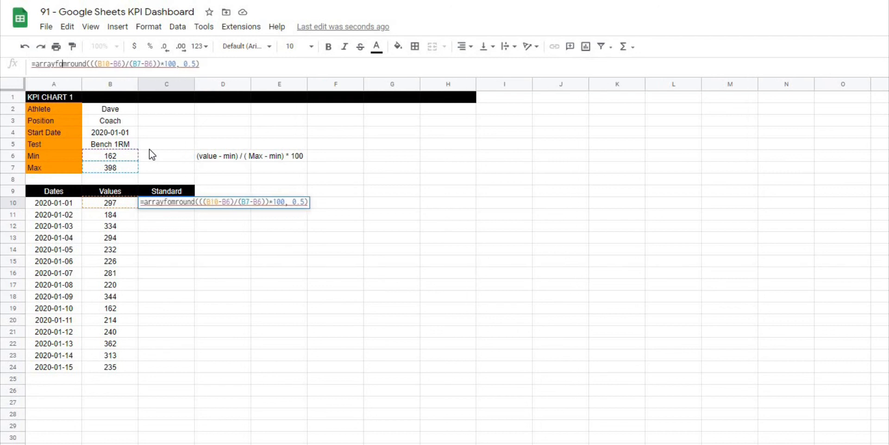
type("ula(if")
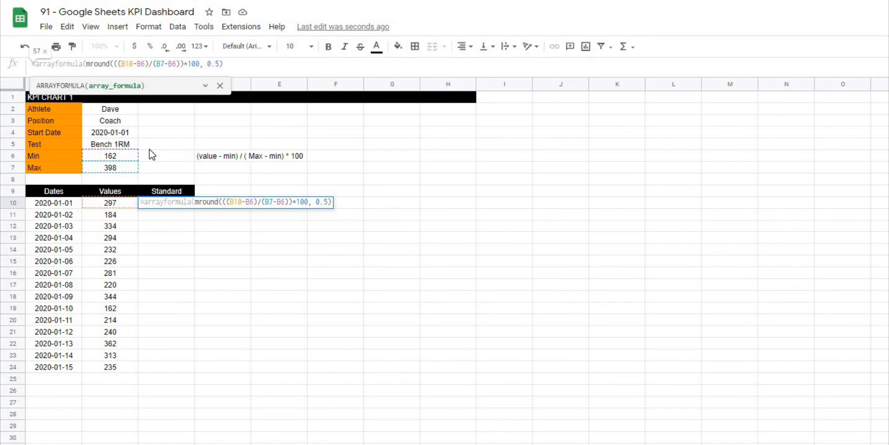
type("(")
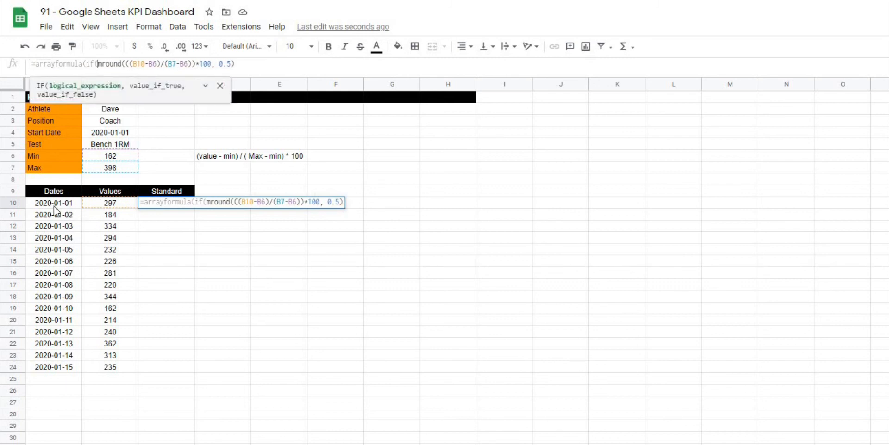
Step: Add the IF condition B10:B <> "" to the C10 formula, with the mround expression as the value if true
left_click(99, 204)
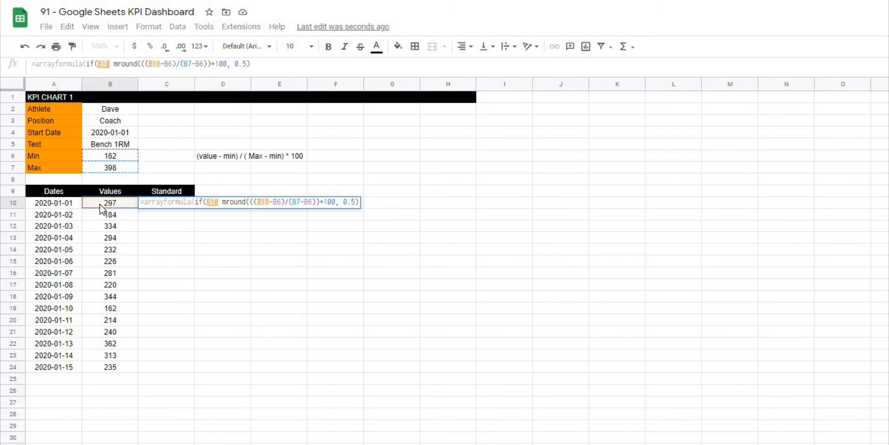
type(":")
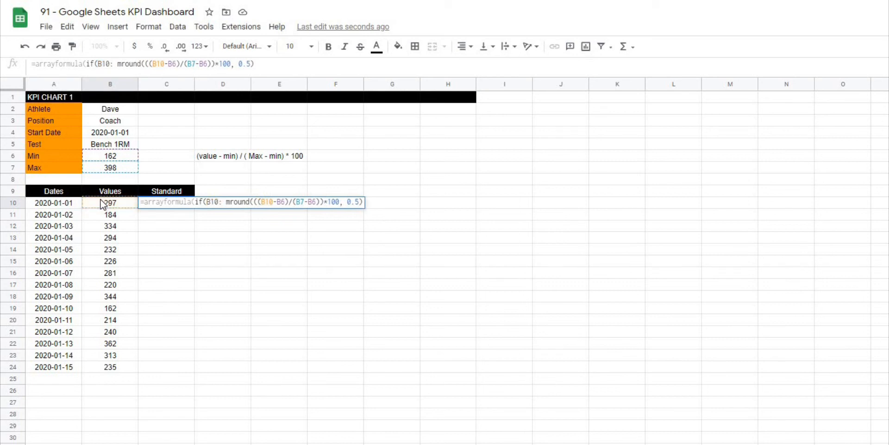
type("B")
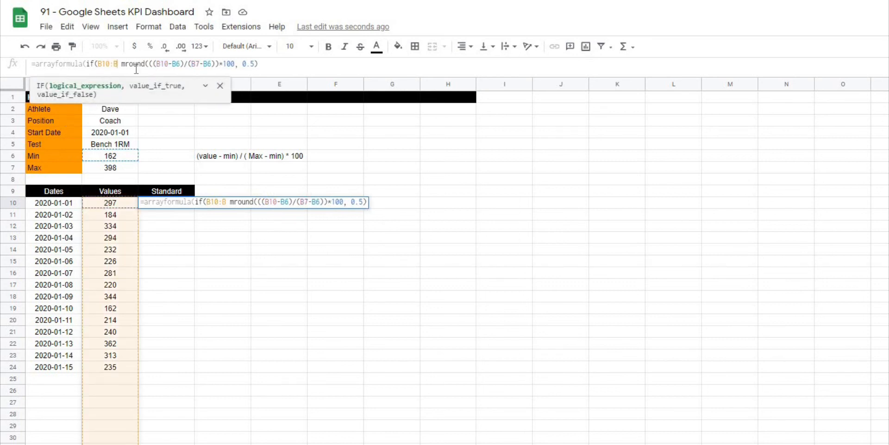
type(" <> ")
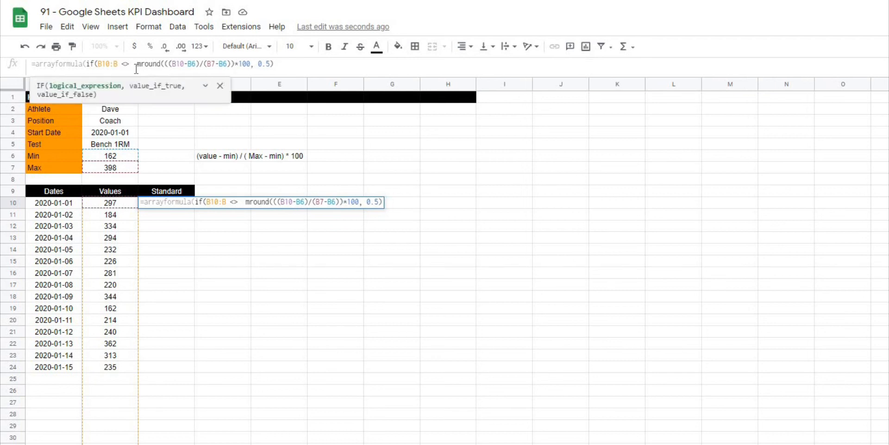
type("\"\",")
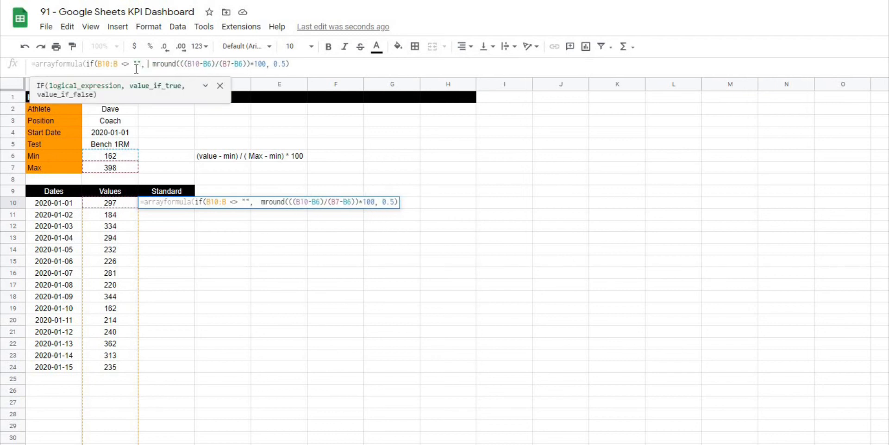
key("Delete")
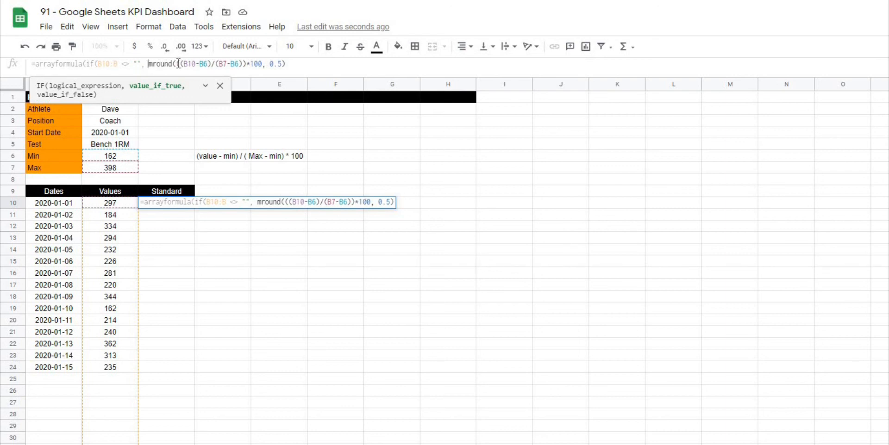
Step: Insert arrayformula( inside mround in the C10 formula, directly ahead of the scaling expression
left_click(212, 64)
left_click(213, 63)
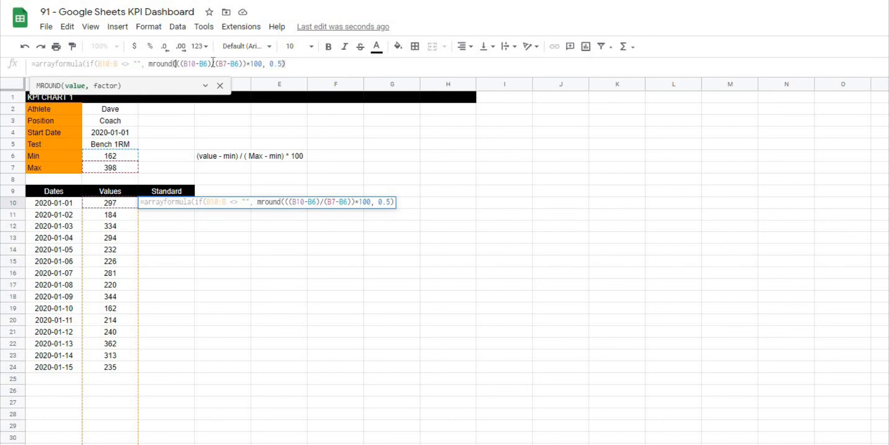
type("arrayfor")
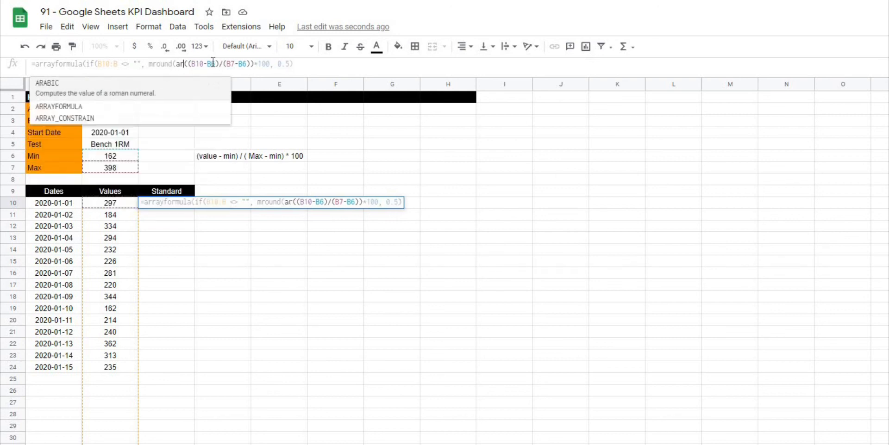
type("mula")
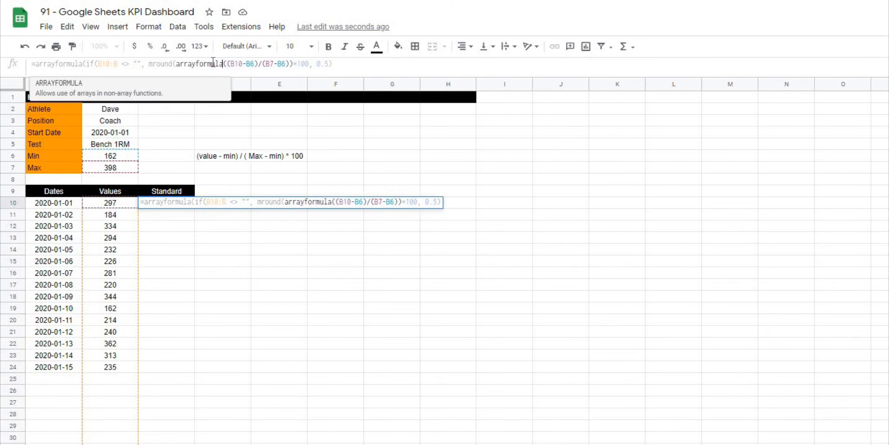
type("(")
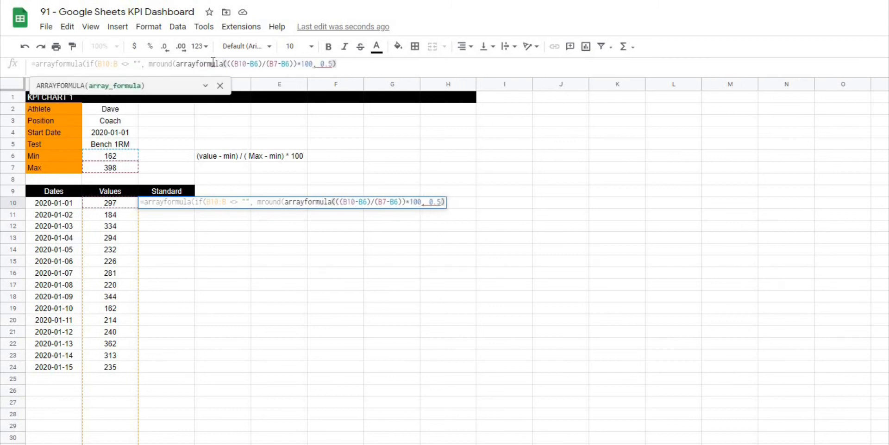
Step: Extend the B10 reference in the scaling expression of the C10 formula to B10:B
key("Right")
key("Right")
key("Right")
key("Right")
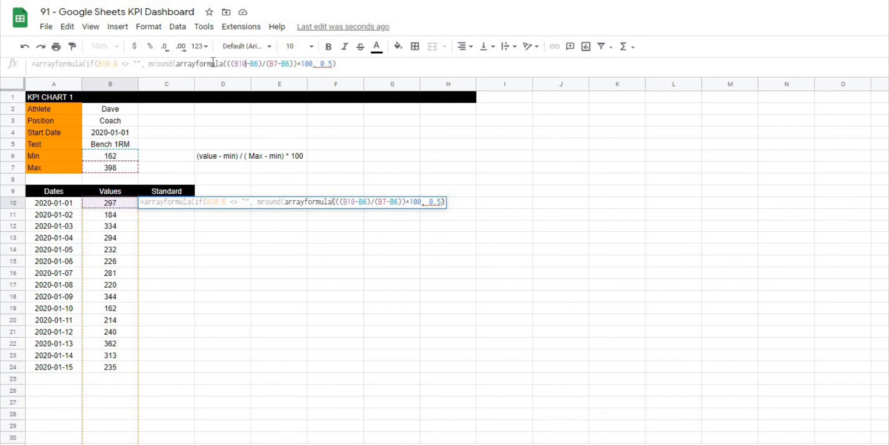
type(":")
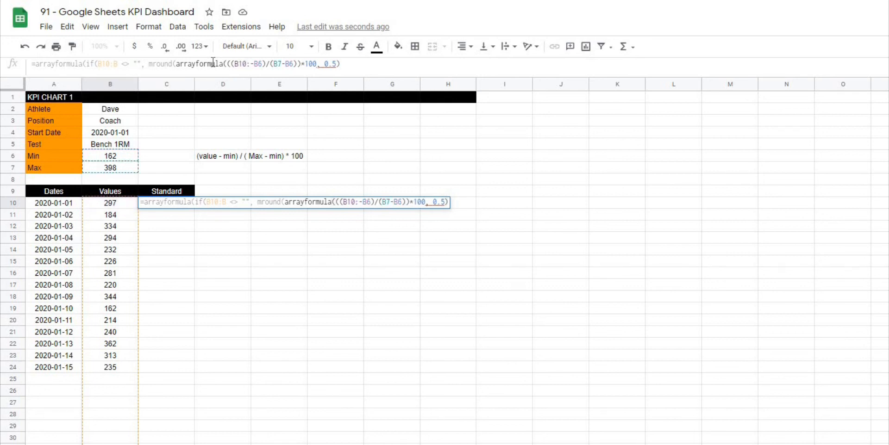
type("B")
Step: Make the Min and Max references in the C10 formula absolute, as ((B10:B-$B$6)/($B$7-$B$6))*100
key("Right")
key("Right")
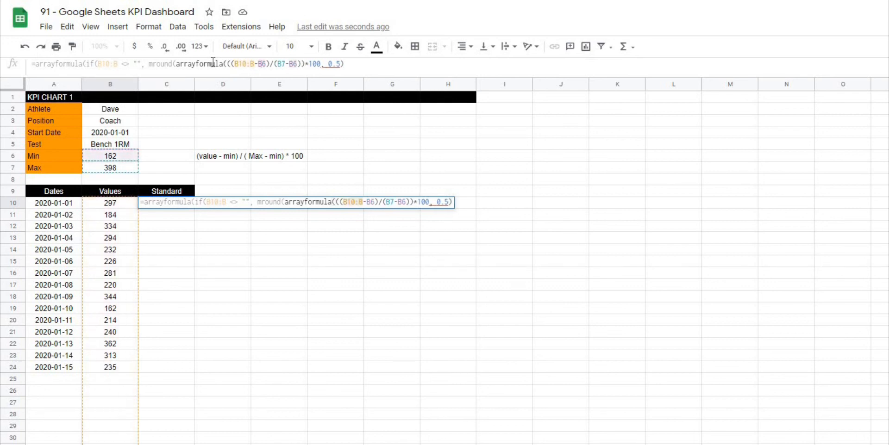
key("F4")
key("Right")
key("Right")
key("Right")
key("Right")
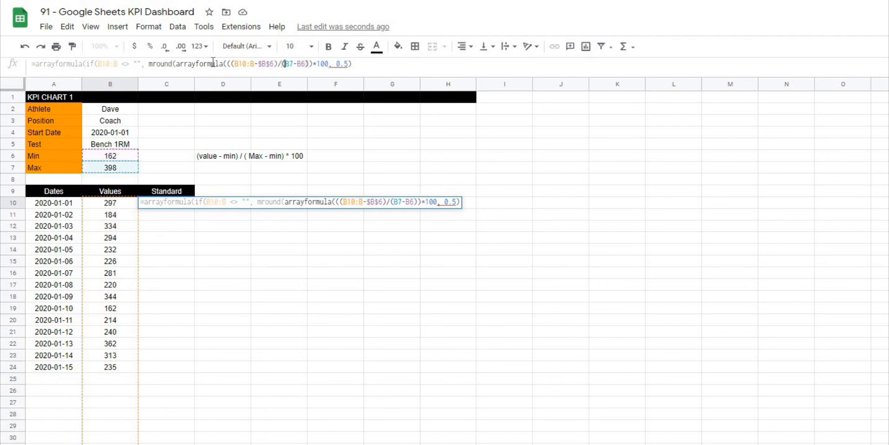
key("F4")
key("Right")
key("Right")
key("F4")
key("Right")
key("Right")
key("Right")
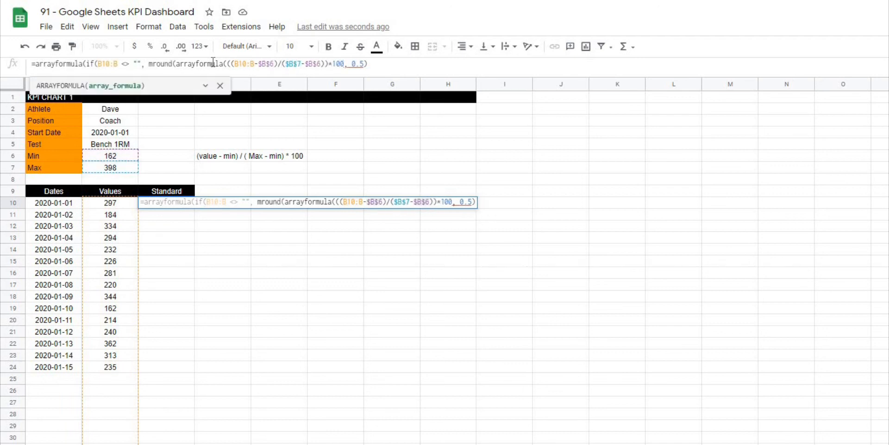
Step: Close the inner arrayformula after *100, add "" as the IF's value if false, and enter the completed C10 formula
type(")")
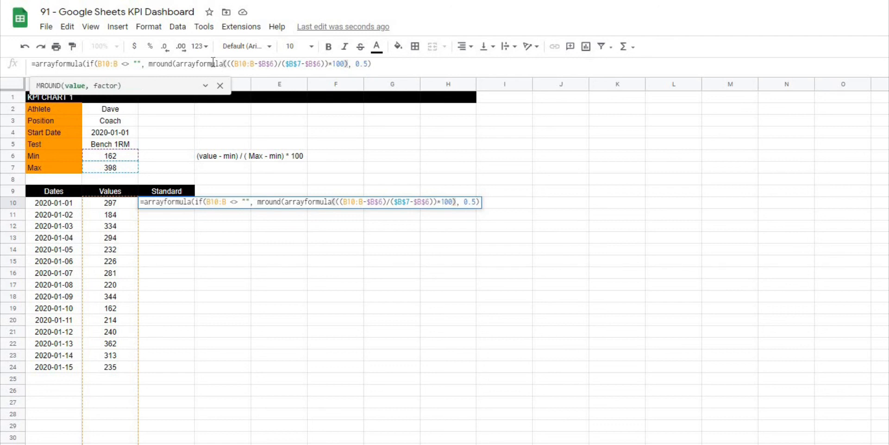
key("Right")
key("Right")
key("Right")
key("Right")
key("Right")
key("Right")
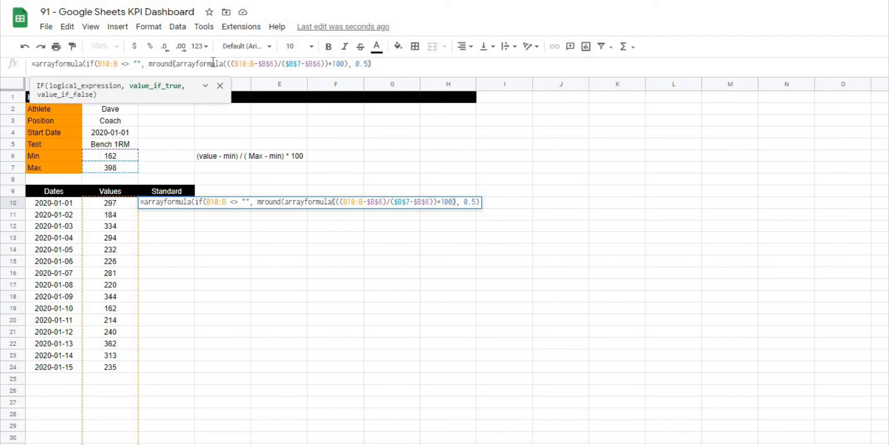
type(", ")
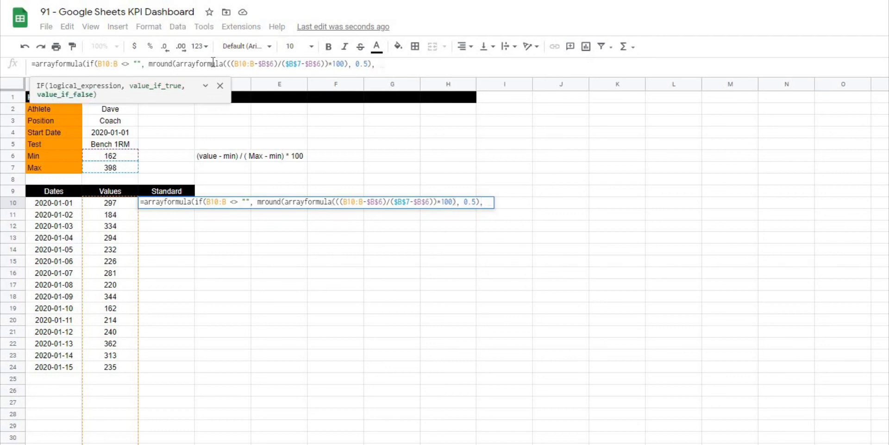
type("\"\")")
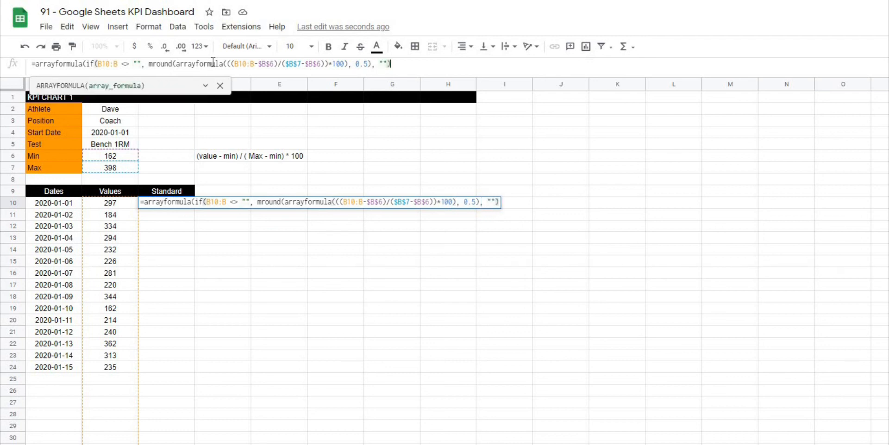
type(")")
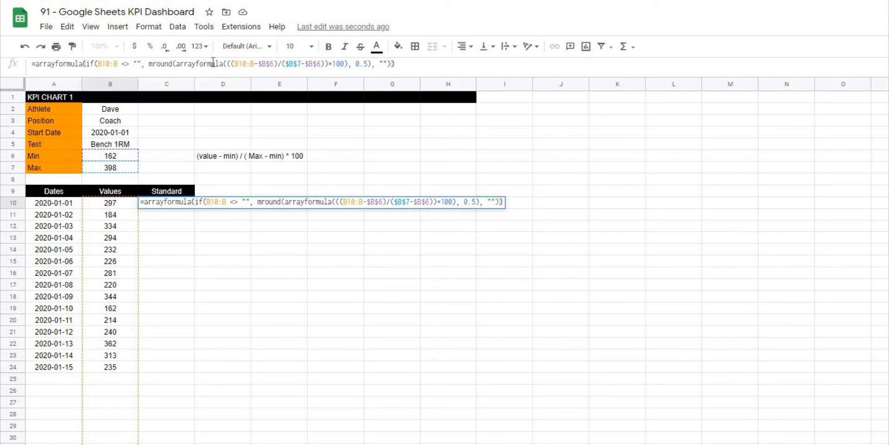
key("Return")
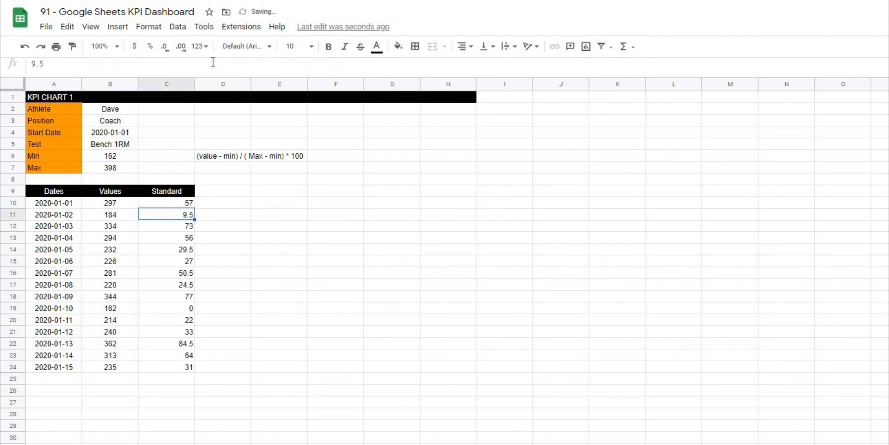
Step: Centre-align the Standard values in C10:C24
left_click(265, 285)
left_click_drag(182, 203, 185, 373)
left_click(471, 47)
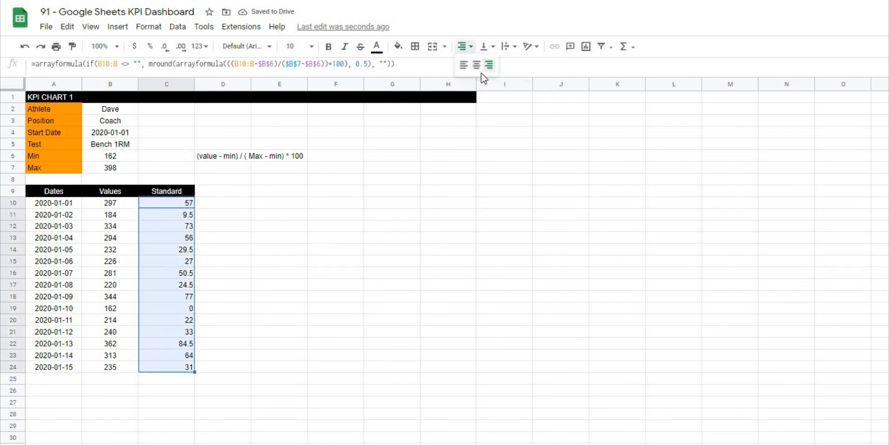
left_click(477, 65)
left_click(448, 259)
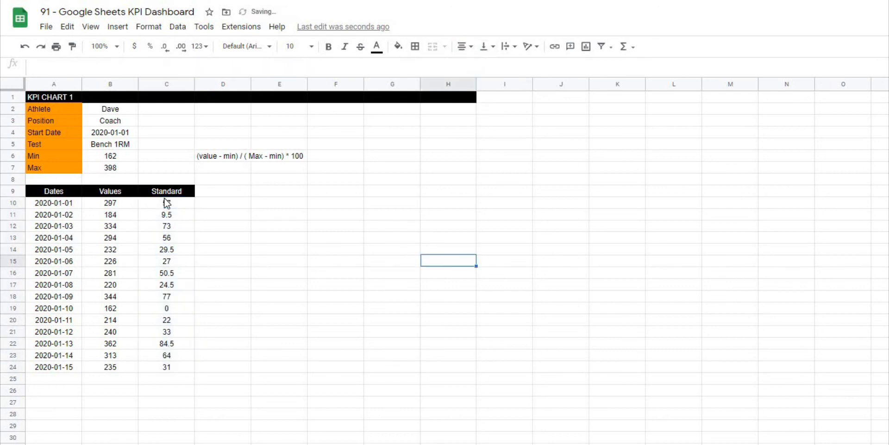
Step: Review the nested mround, arrayformula and IF parts of the Standard formula in C10
left_click(167, 203)
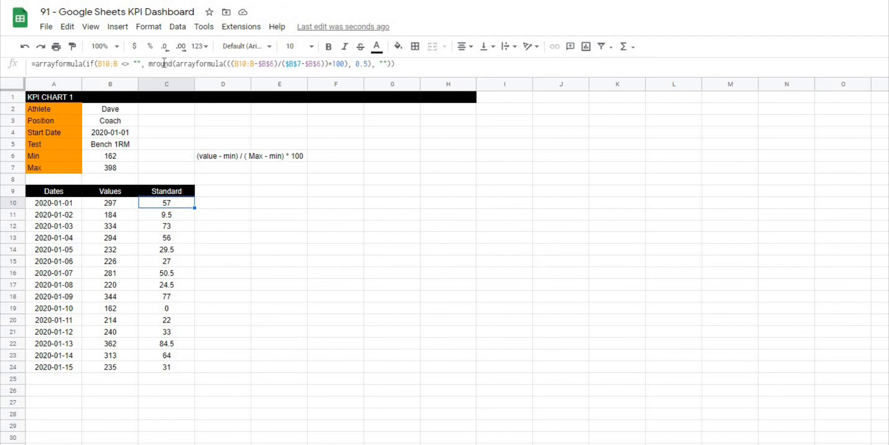
left_click_drag(156, 64, 348, 66)
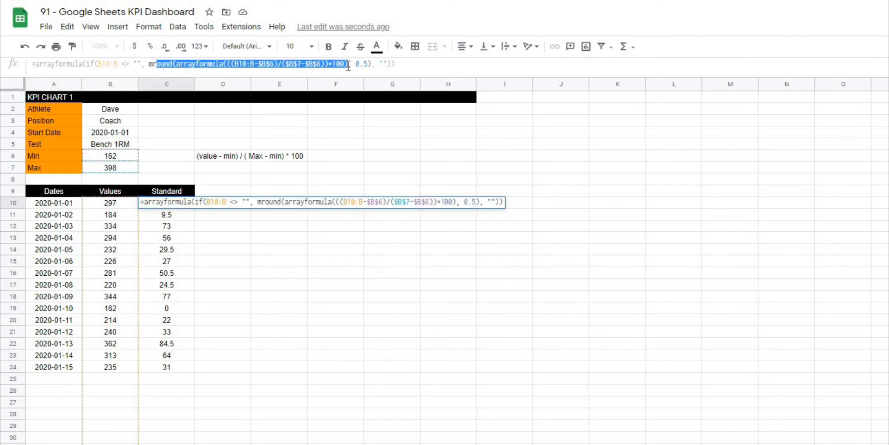
left_click(177, 64)
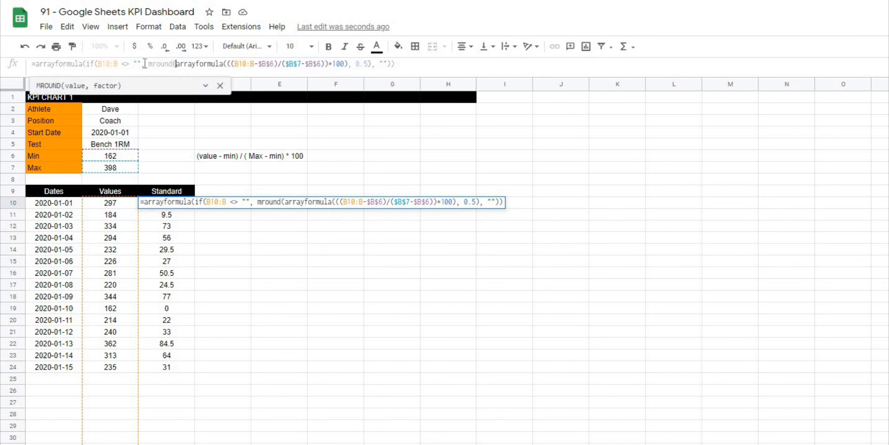
left_click(372, 63)
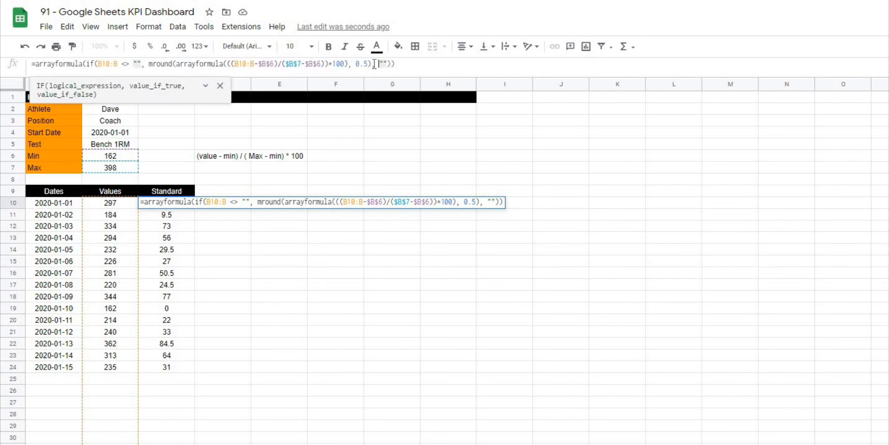
left_click(401, 64)
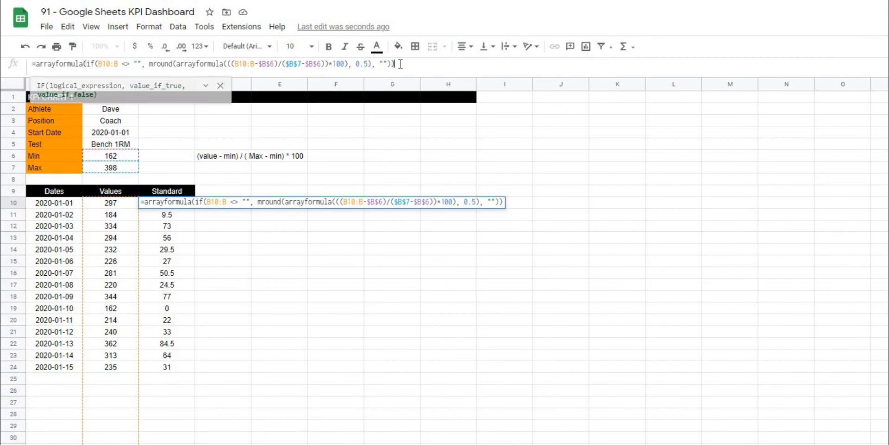
key("Return")
left_click(380, 201)
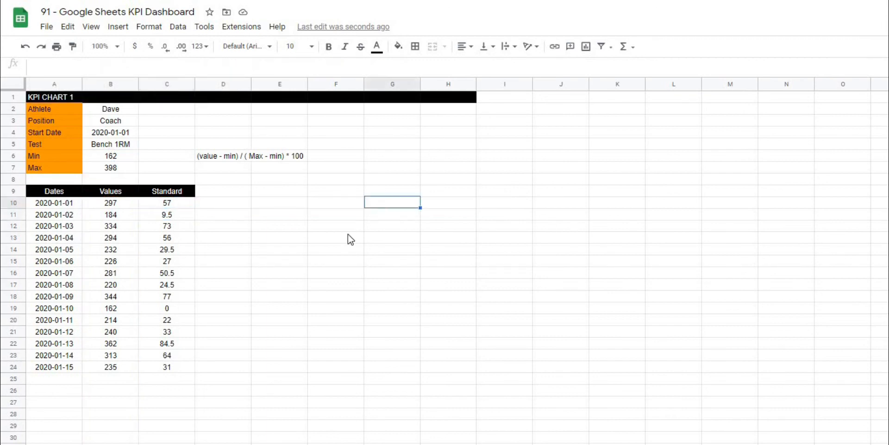
Step: Insert a chart from the Dates and Standard columns, A9:A24 and C9:C24
left_click(215, 284)
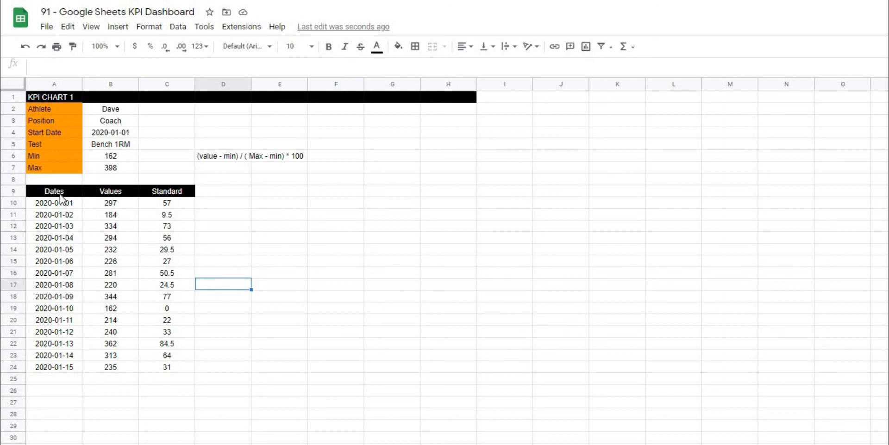
left_click_drag(60, 193, 56, 366)
left_click_drag(176, 191, 175, 368)
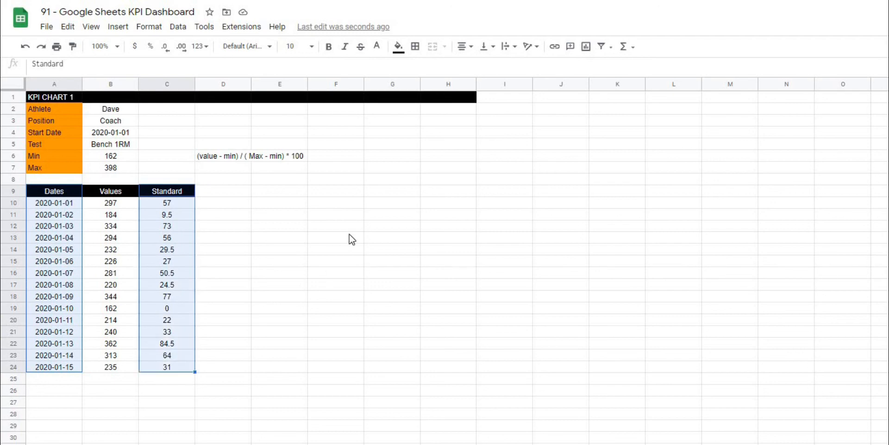
left_click(118, 26)
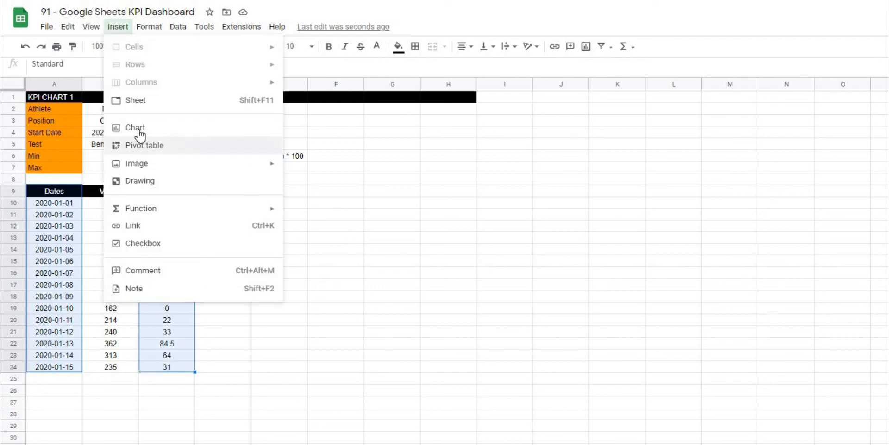
left_click(135, 146)
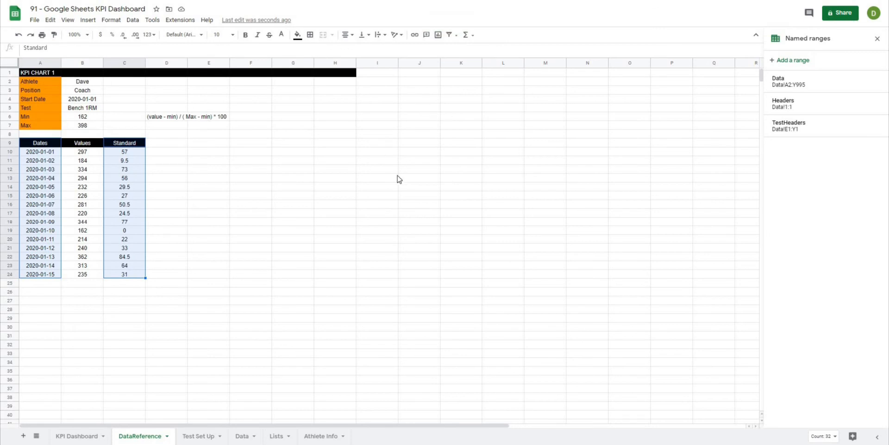
Step: Move the chart down beside the data table, starting around row 16, and change its type to Combo chart
left_click(317, 172)
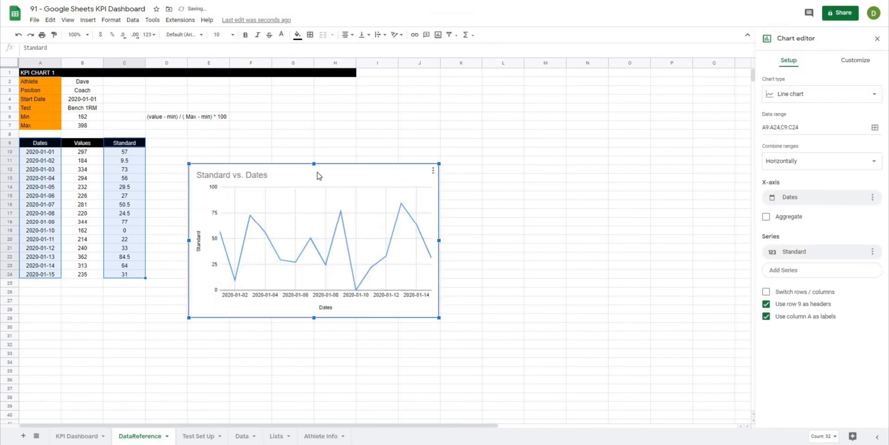
left_click_drag(333, 170, 305, 207)
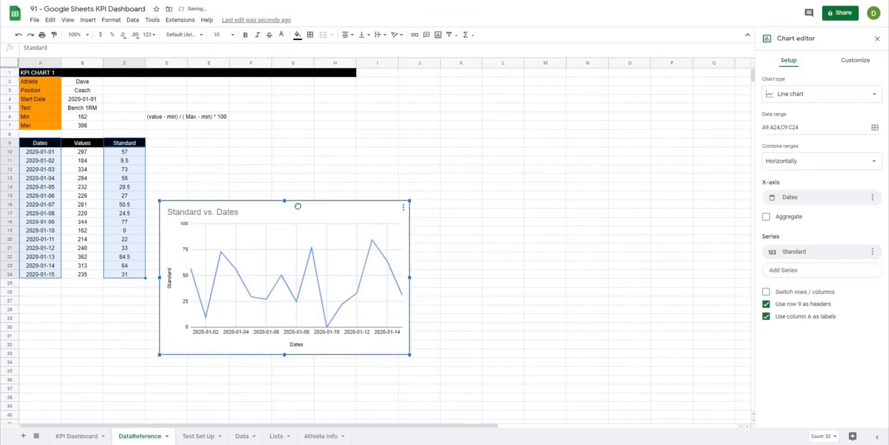
left_click(813, 100)
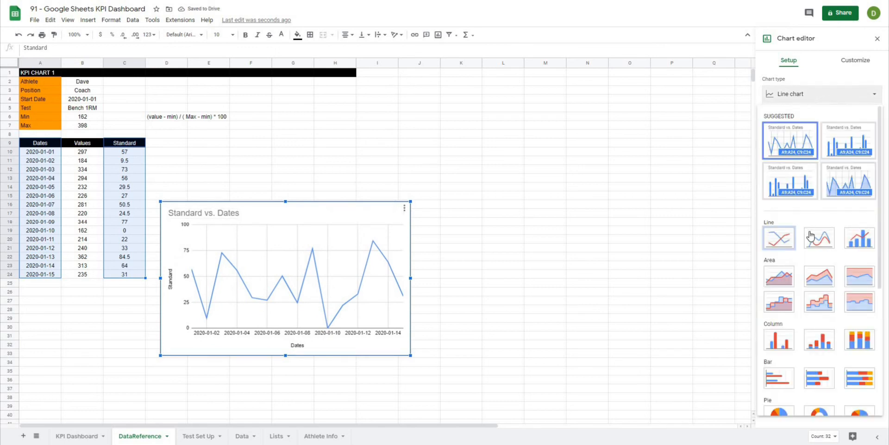
left_click(858, 241)
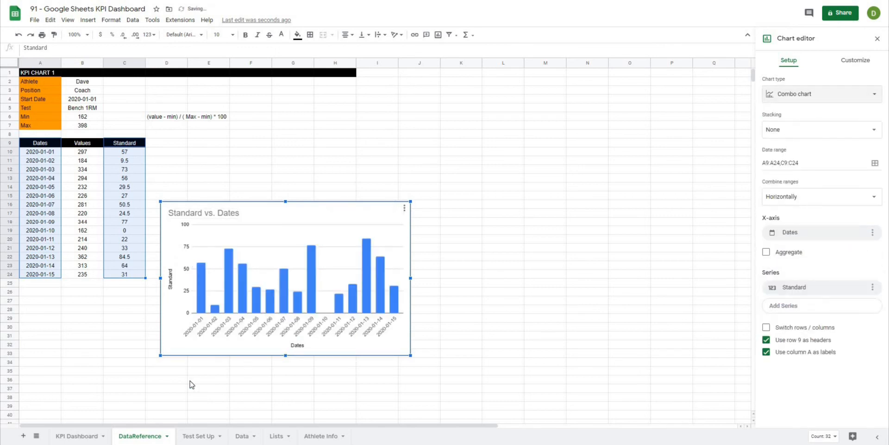
Step: Delete the chart title "Standard vs. Dates" from the combo chart
double_click(219, 214)
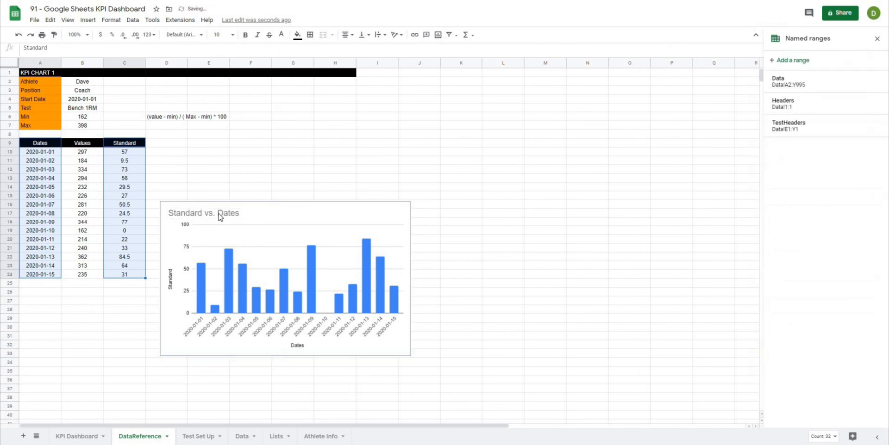
left_click(220, 217)
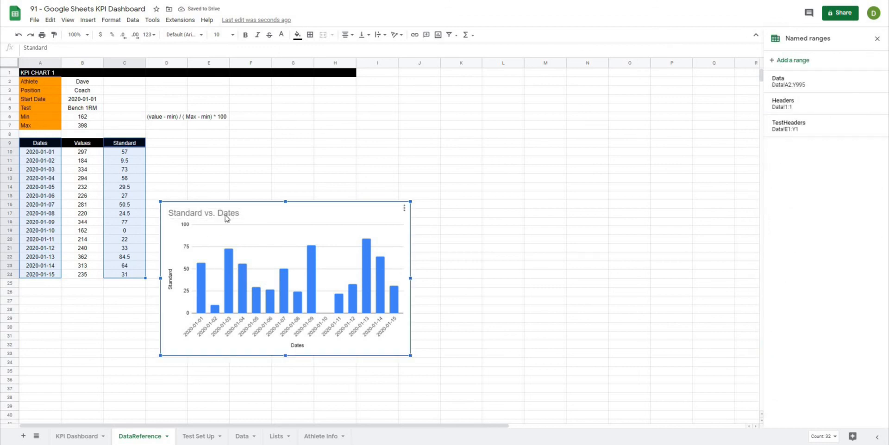
left_click(369, 161)
double_click(231, 214)
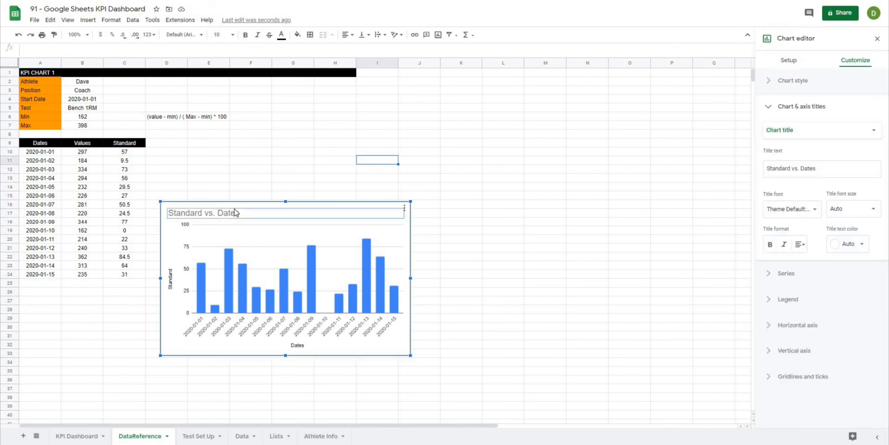
key("ctrl+a")
key("BackSpace")
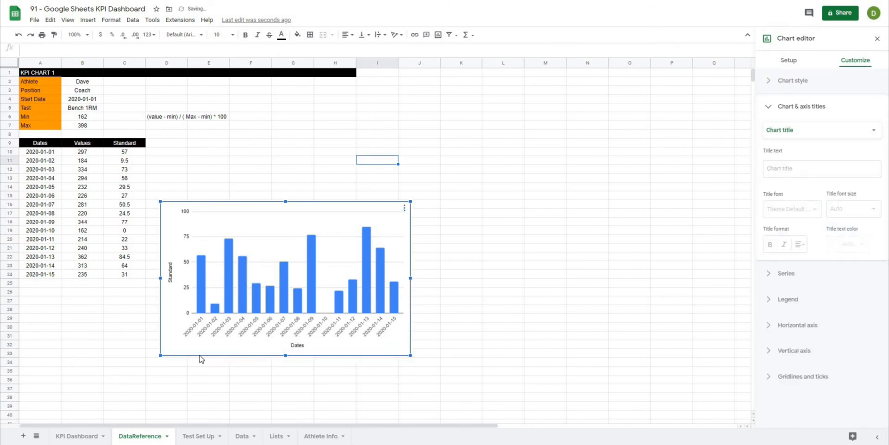
Step: Delete the vertical axis title "Standard" and the horizontal axis title "Dates" from the combo chart
left_click(202, 374)
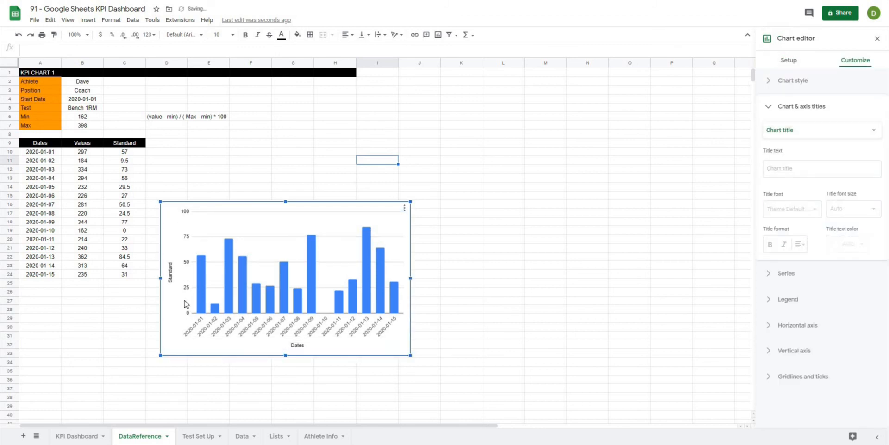
double_click(174, 277)
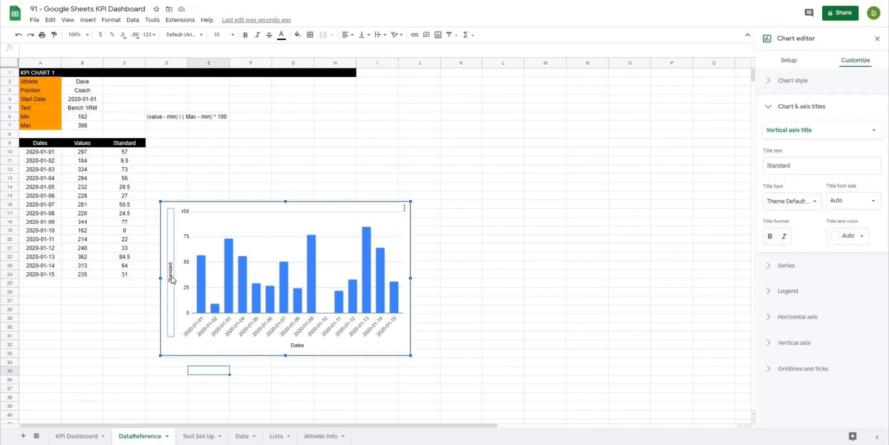
key("Delete")
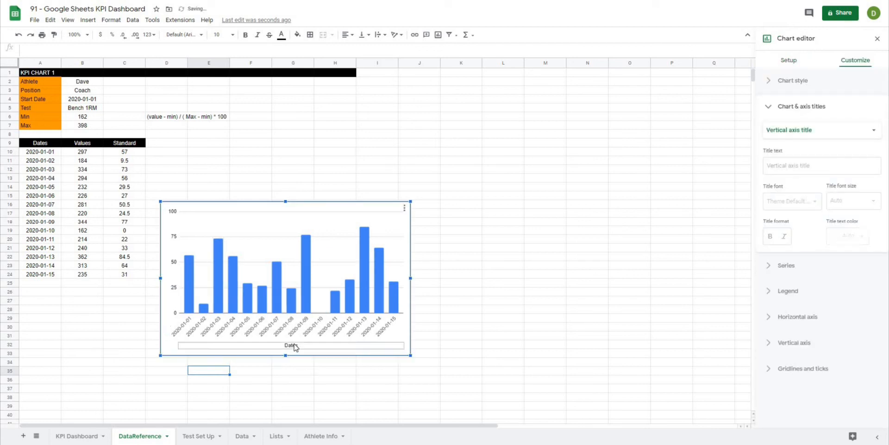
left_click(295, 347)
key("Delete")
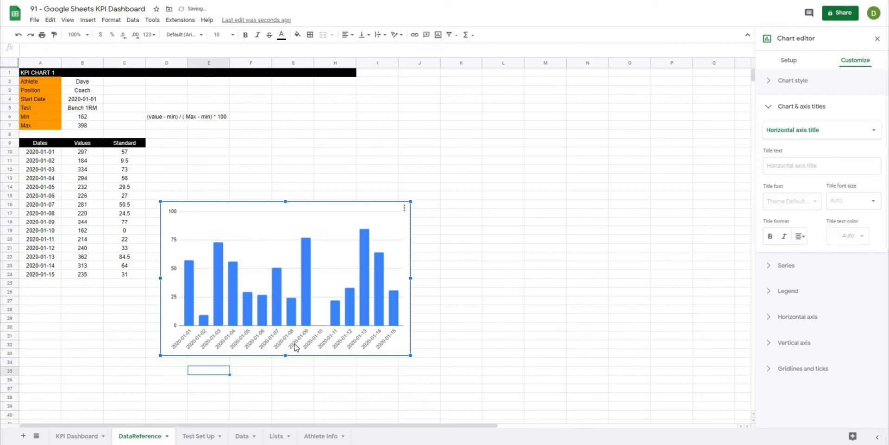
Step: Make the chart's two data ranges open-ended by setting them to A9:A and C9:C
left_click(255, 229)
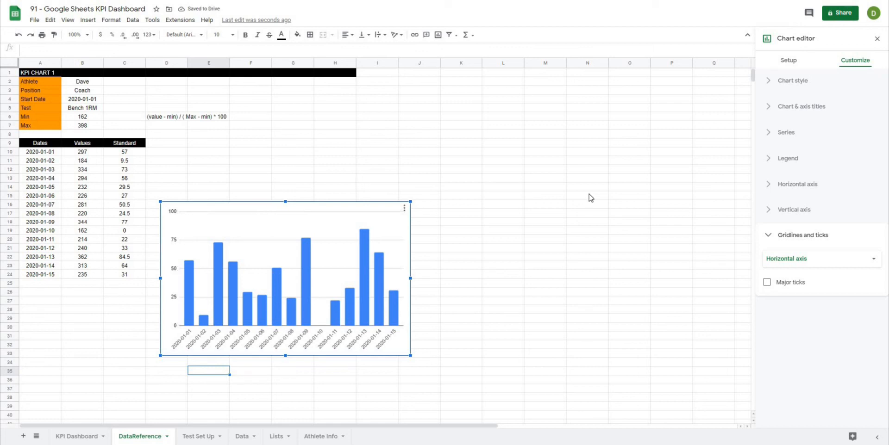
left_click(789, 61)
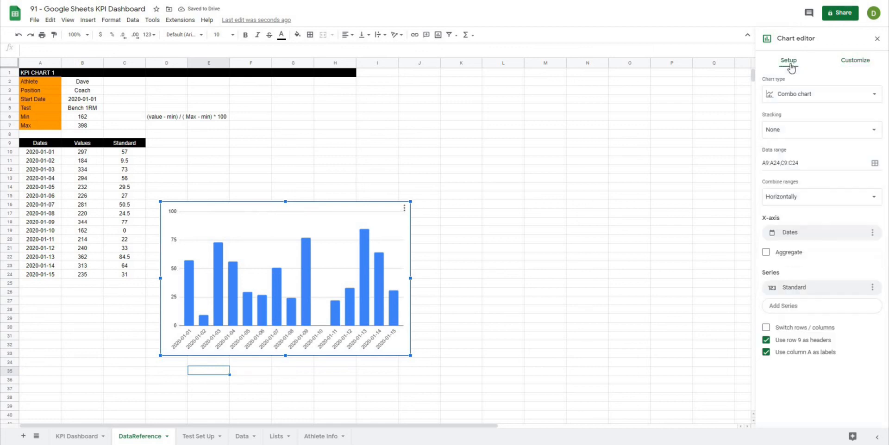
left_click(875, 164)
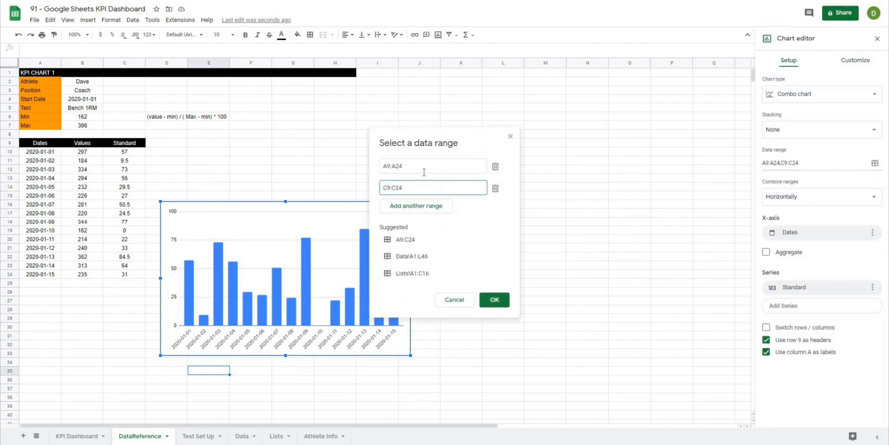
left_click(400, 164)
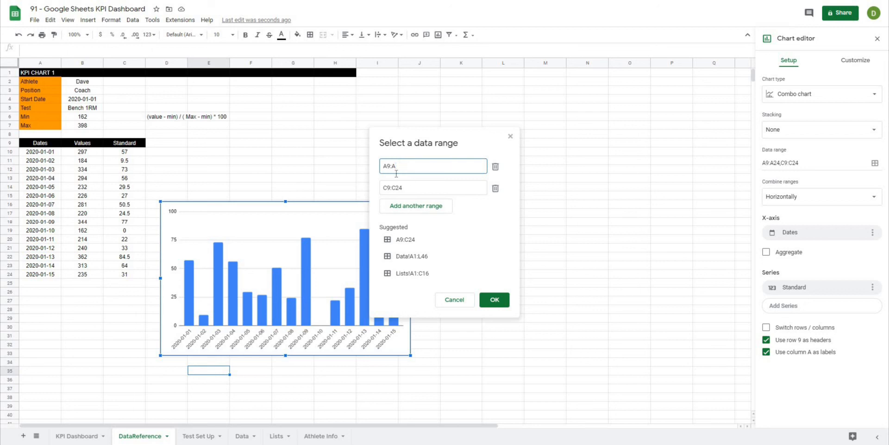
left_click(407, 187)
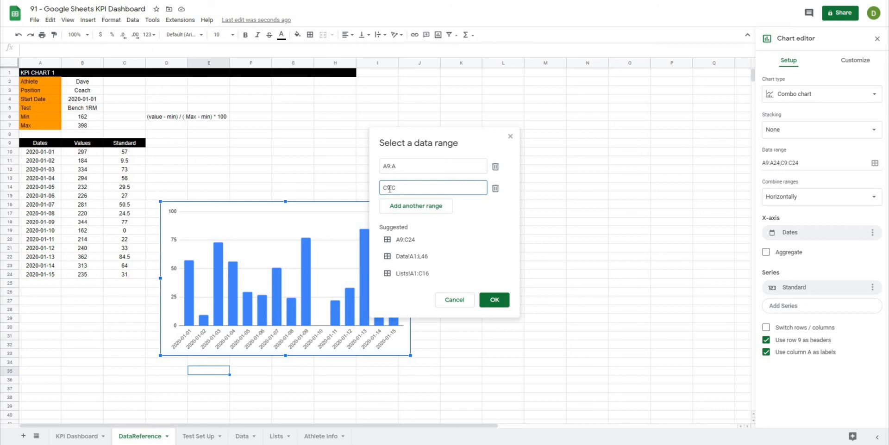
Step: Add the Values column to the chart as a third data range, B9:B, and apply the ranges
left_click(402, 209)
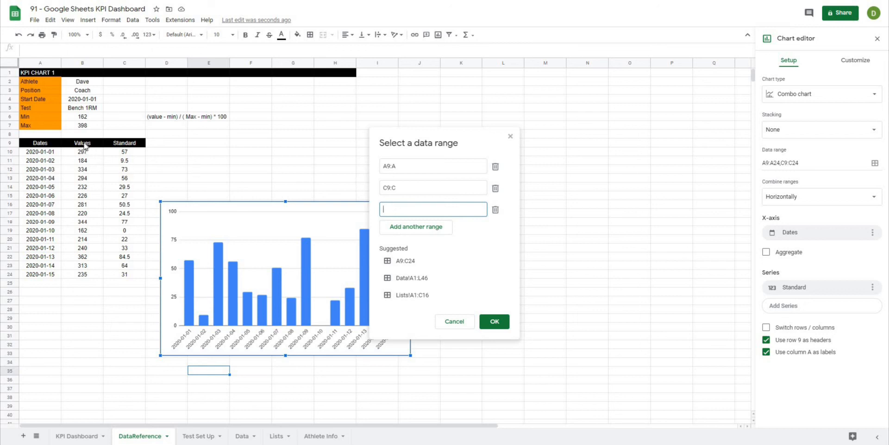
left_click_drag(83, 143, 73, 278)
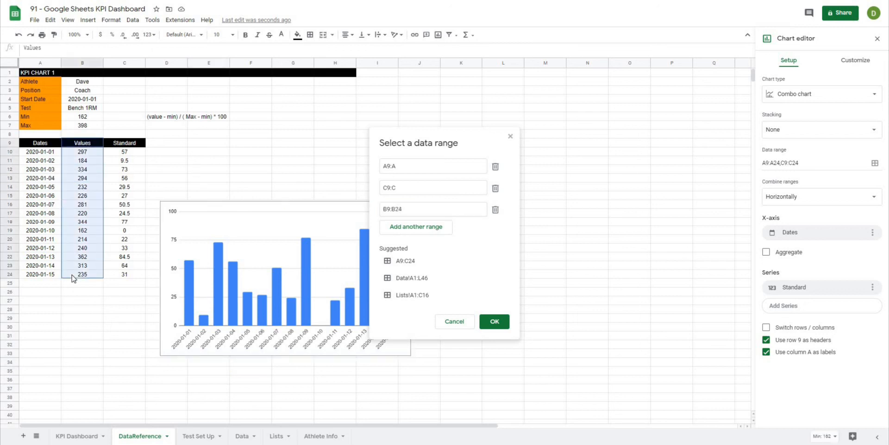
left_click(394, 209)
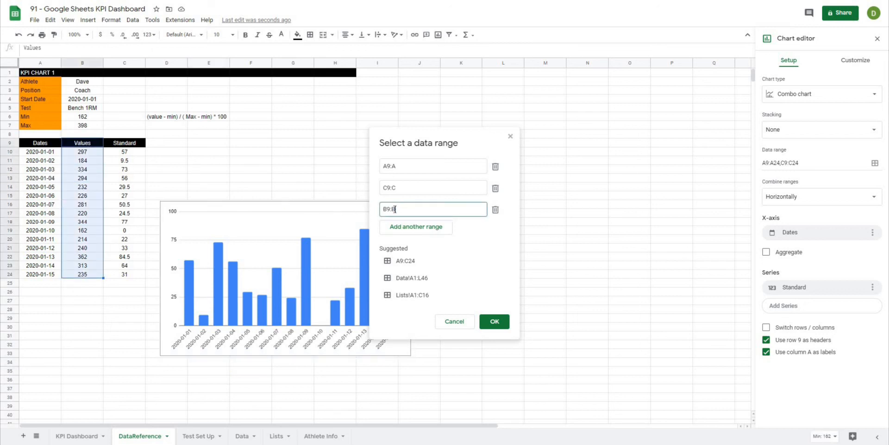
left_click(499, 321)
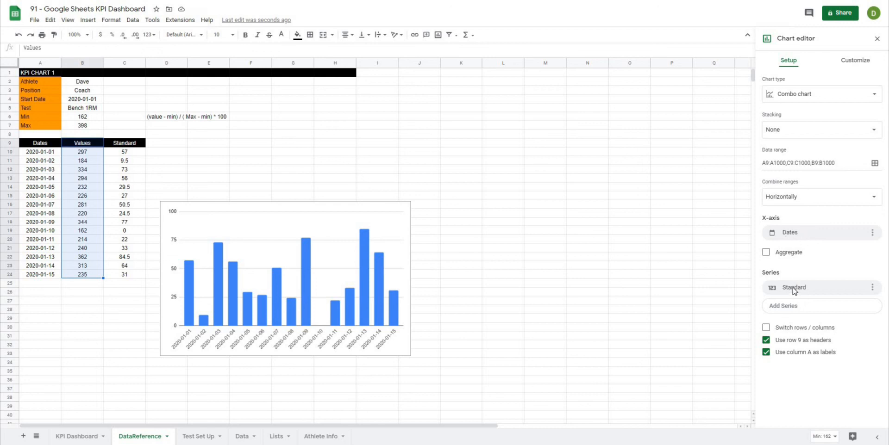
Step: Add labels to the chart's Standard series and take them from the Values column
left_click(873, 288)
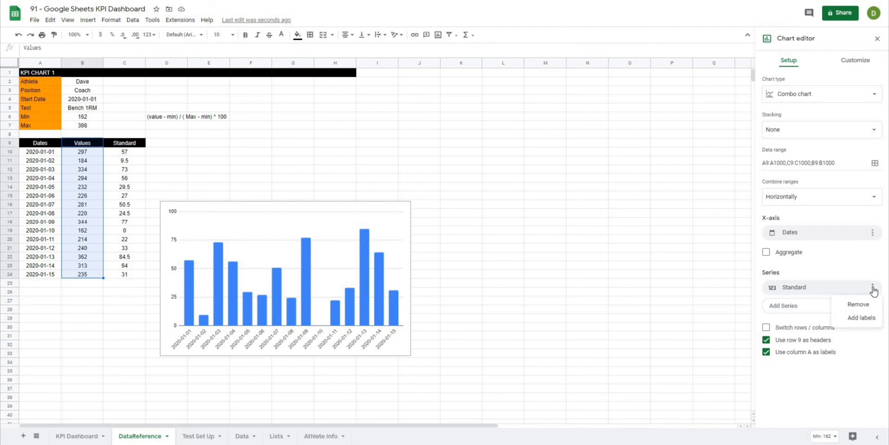
left_click(862, 318)
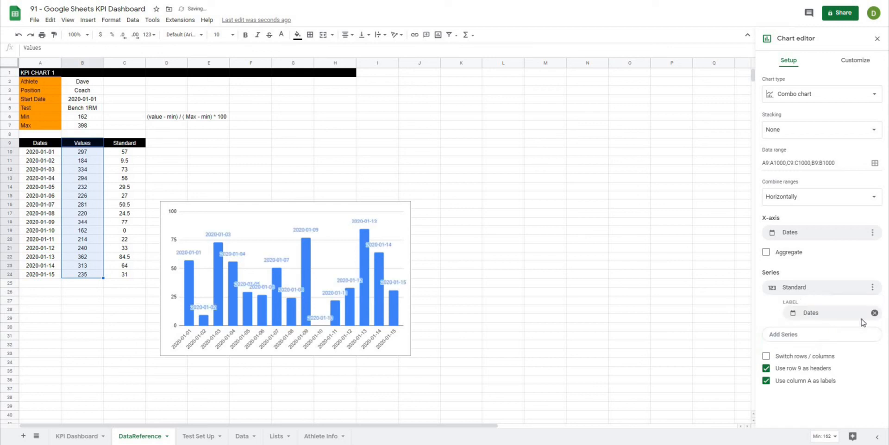
left_click(810, 318)
left_click(806, 376)
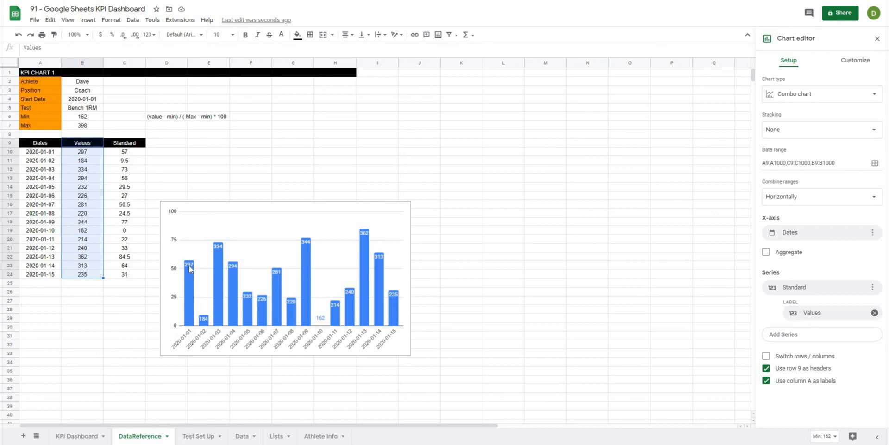
Step: Set the data label position of the Standard series to Inside base
left_click(864, 66)
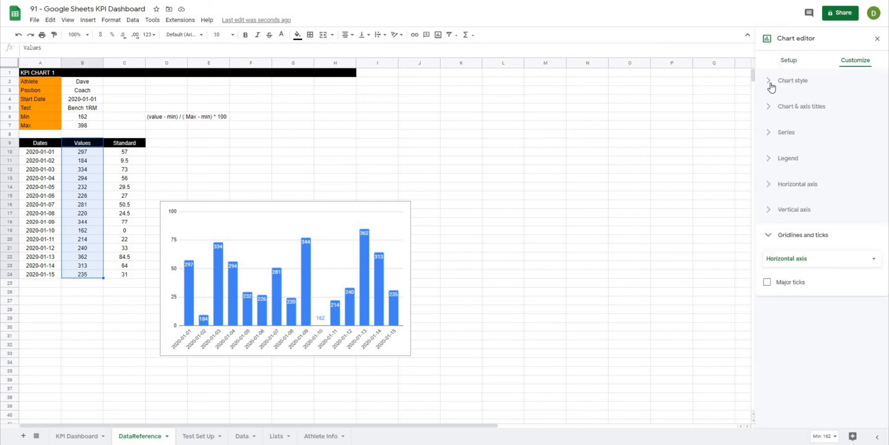
left_click(787, 132)
left_click(819, 158)
left_click(844, 154)
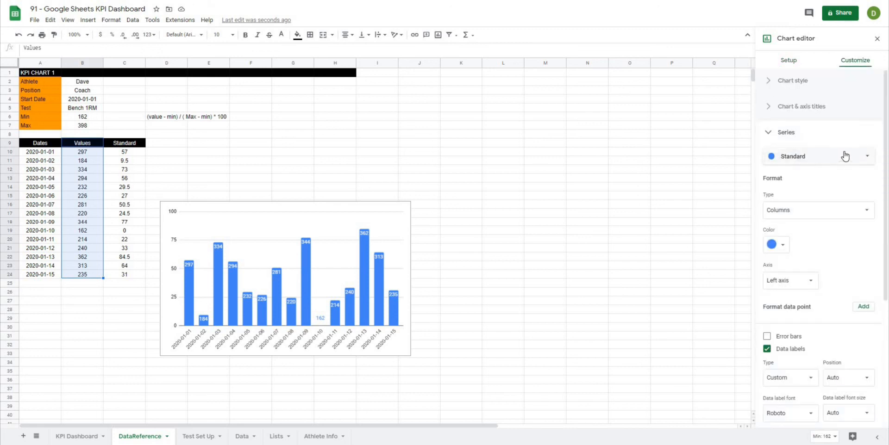
left_click(843, 161)
left_click(784, 158)
scroll(795, 322, "down", 3)
left_click(847, 244)
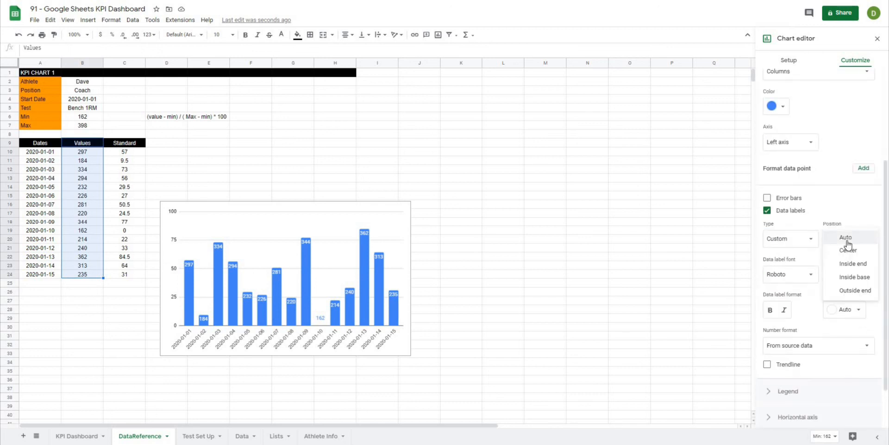
left_click(847, 277)
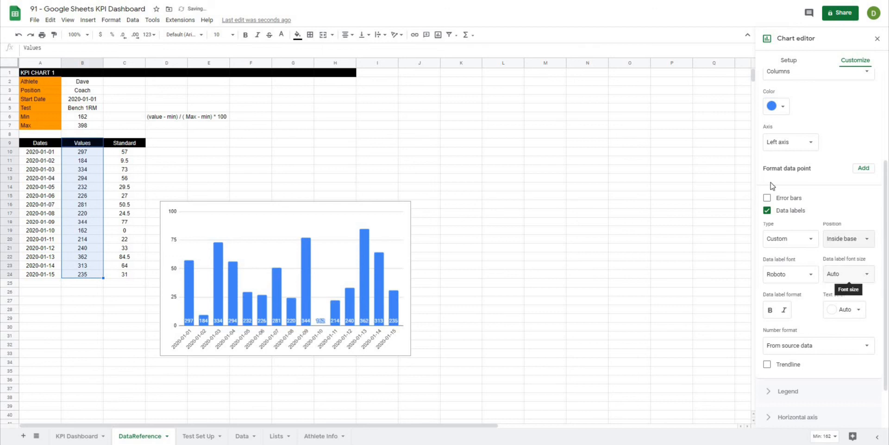
Step: Change the color of the Standard series' columns to black and leave the chart editing
left_click(782, 107)
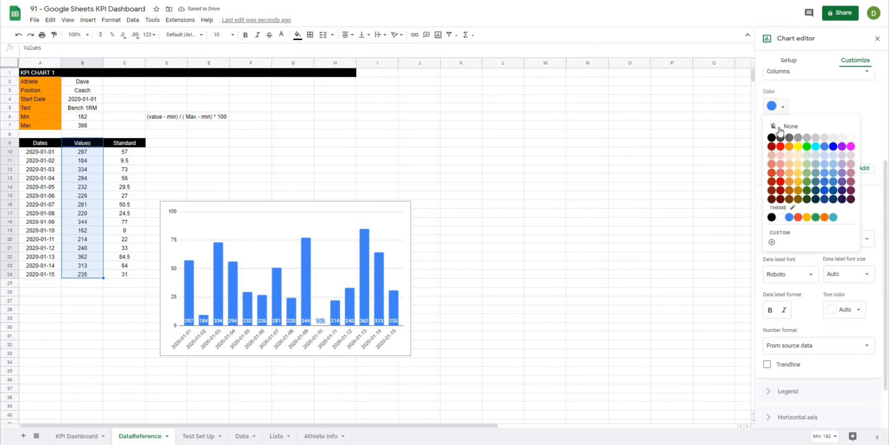
left_click(772, 217)
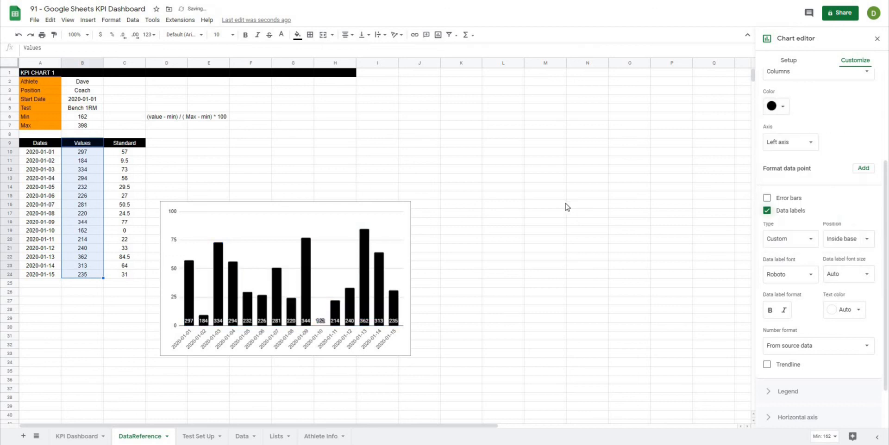
left_click(529, 174)
Step: Move the chart to around row 17 from column A, and paste a copy of it into the KPI Dashboard sheet
left_click_drag(253, 206, 119, 215)
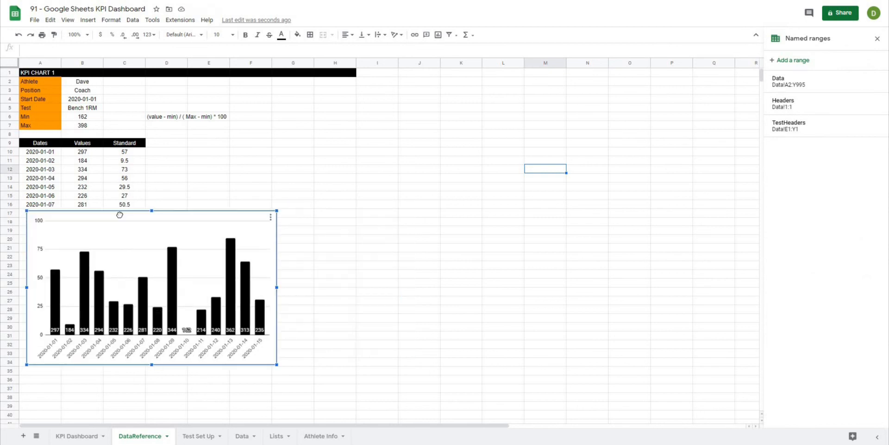
left_click(350, 190)
left_click(250, 222)
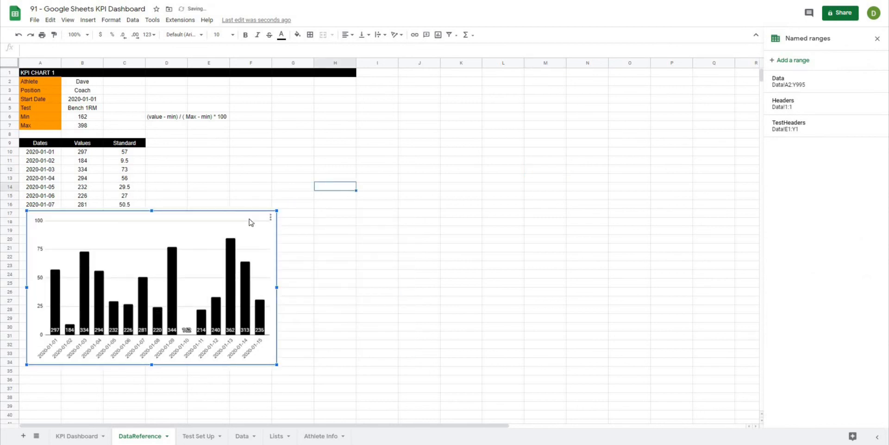
key("ctrl+c")
left_click(74, 437)
key("ctrl+v")
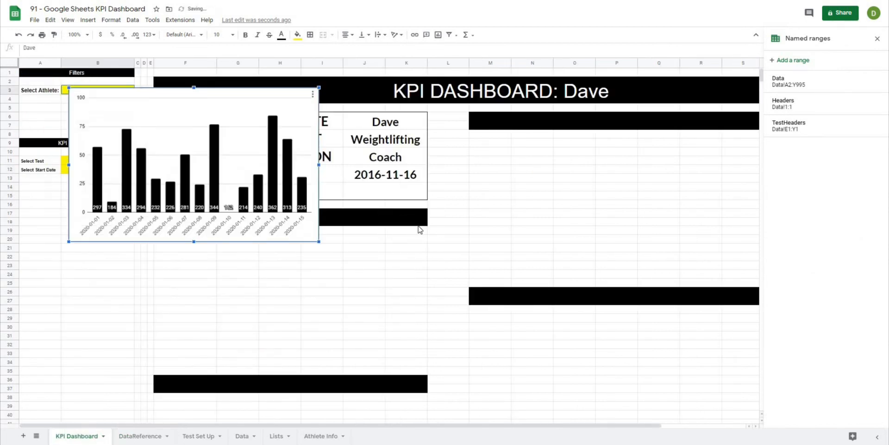
Step: Place the pasted chart directly below the black bar in rows 6–7 from column M, and widen it to the end of column U
left_click_drag(257, 93, 659, 136)
left_click_drag(528, 426, 635, 409)
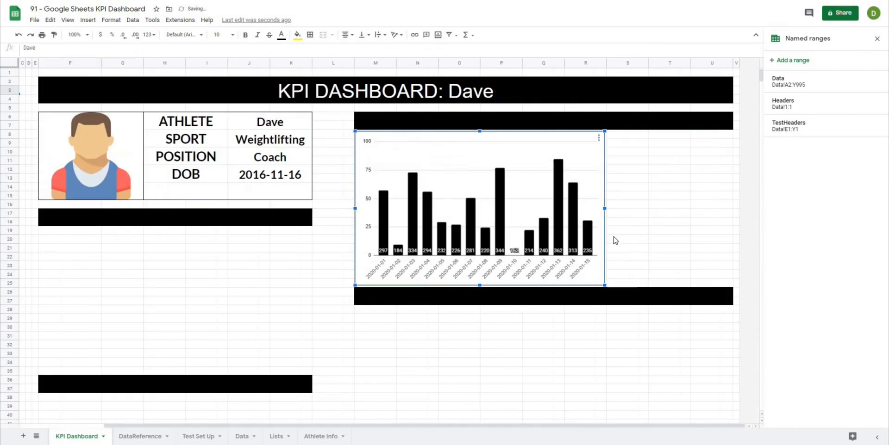
left_click_drag(604, 208, 719, 206)
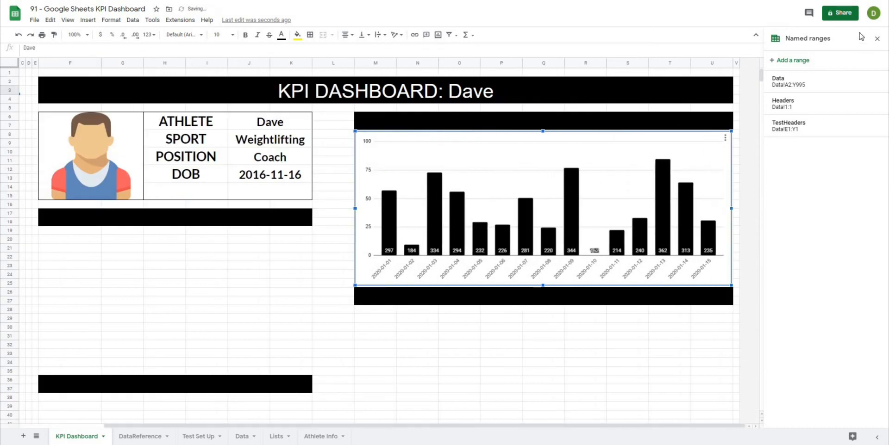
left_click(876, 39)
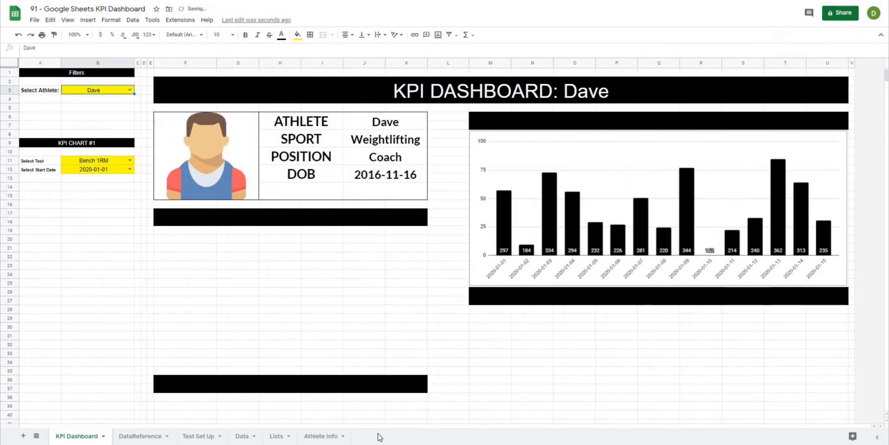
left_click(316, 327)
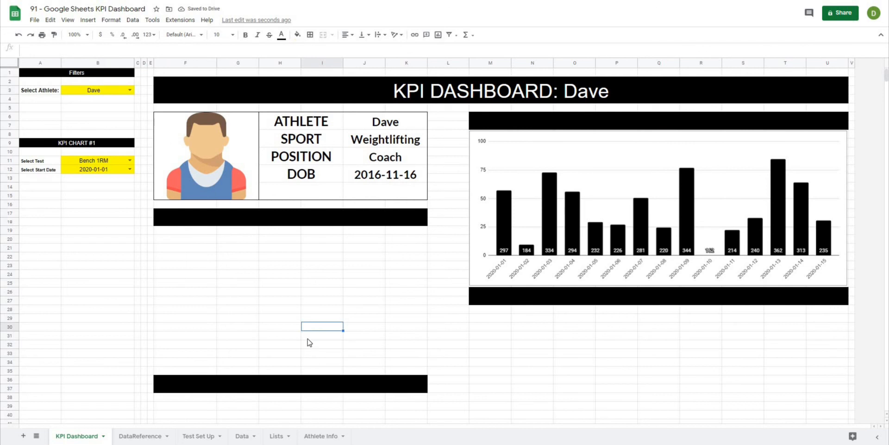
Step: Try the dashboard chart with the Beep Test, and set the KPI Chart #1 test to Squat 1RM
left_click(129, 161)
left_click(88, 212)
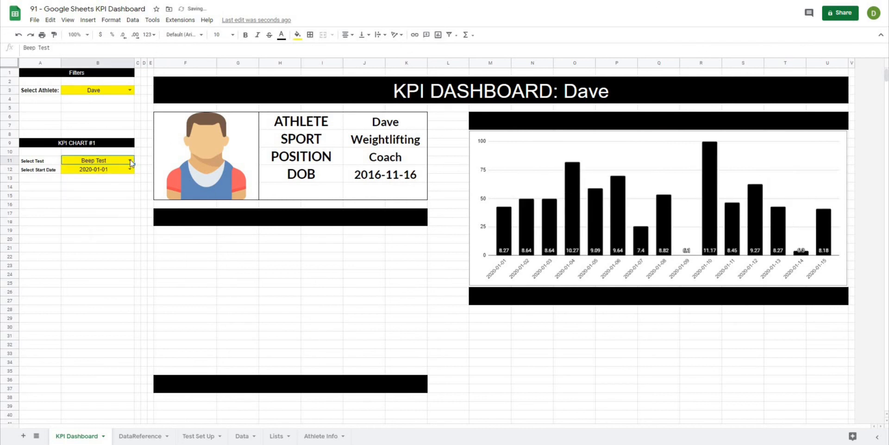
left_click(130, 160)
left_click(84, 234)
Step: Set the start date of KPI Chart #1 to 2020-01-12
left_click(130, 170)
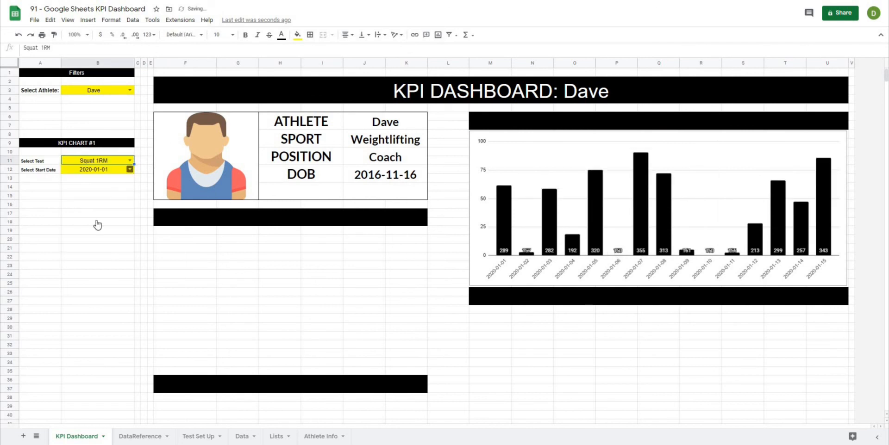
left_click(89, 296)
left_click(269, 283)
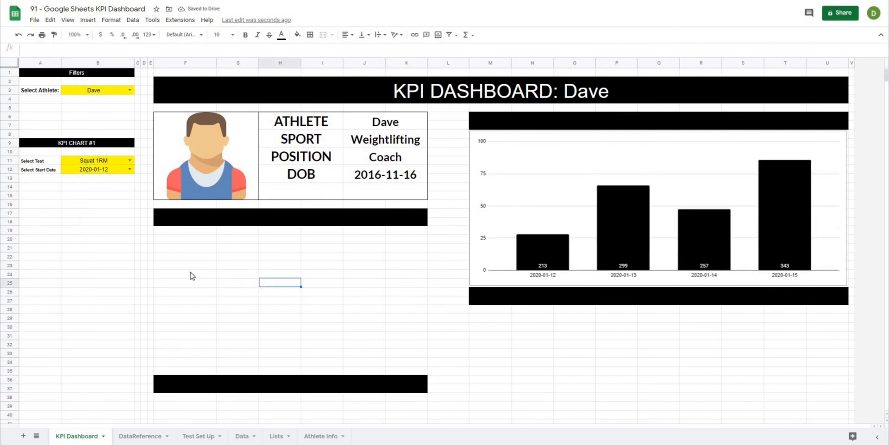
Step: Set the start date of KPI Chart #1 to 2020-01-01
left_click(129, 160)
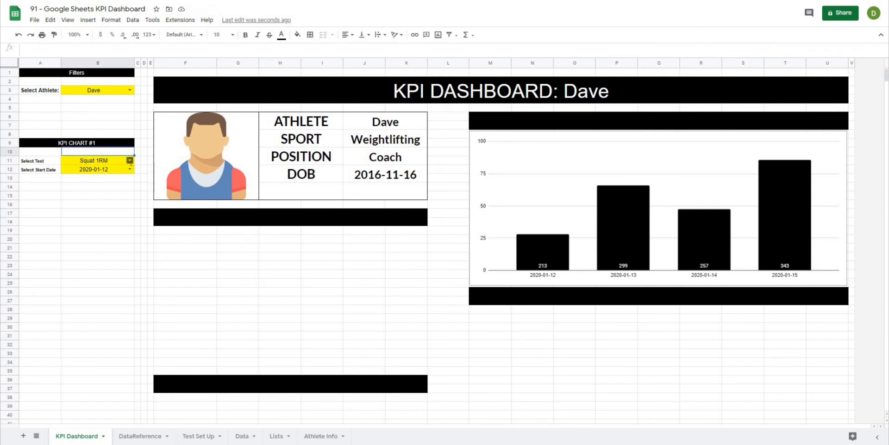
left_click(241, 283)
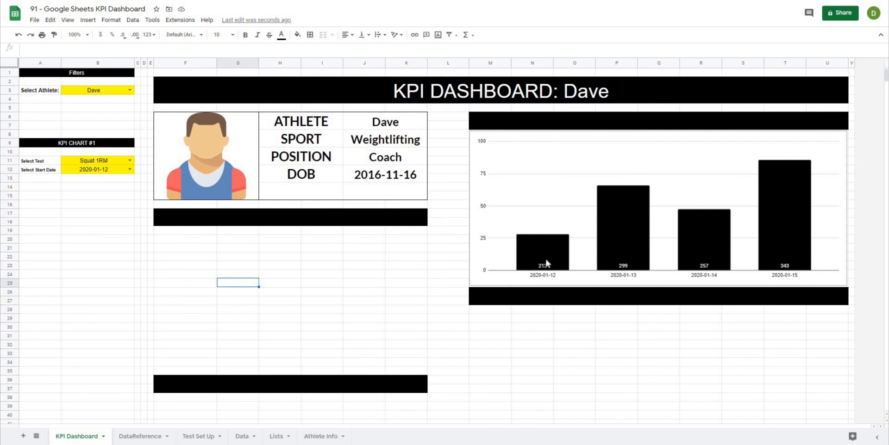
left_click(129, 169)
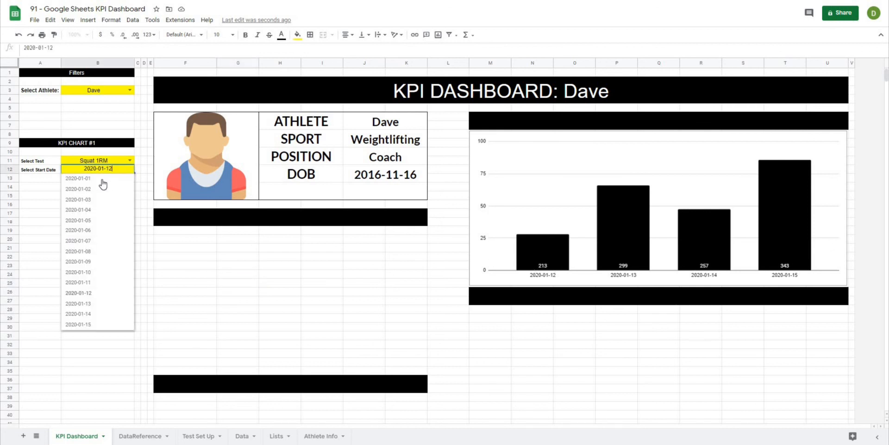
left_click(102, 179)
Step: Try the dashboard chart with the 10m Sprint test, followed by the CMJ test
left_click(129, 160)
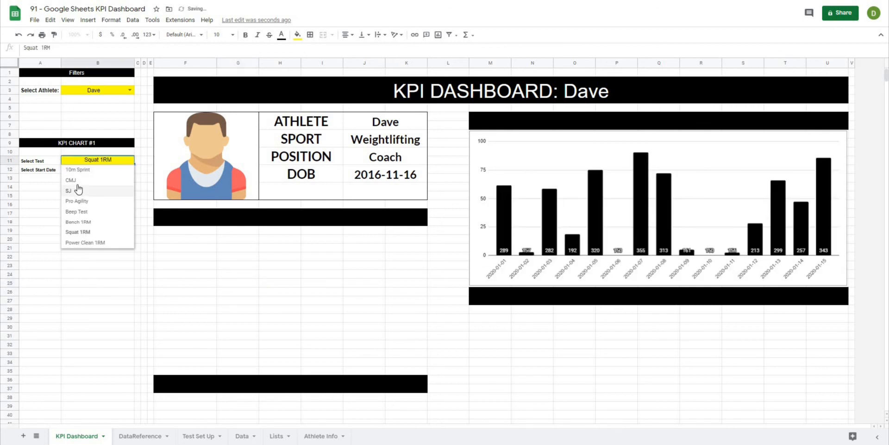
left_click(81, 174)
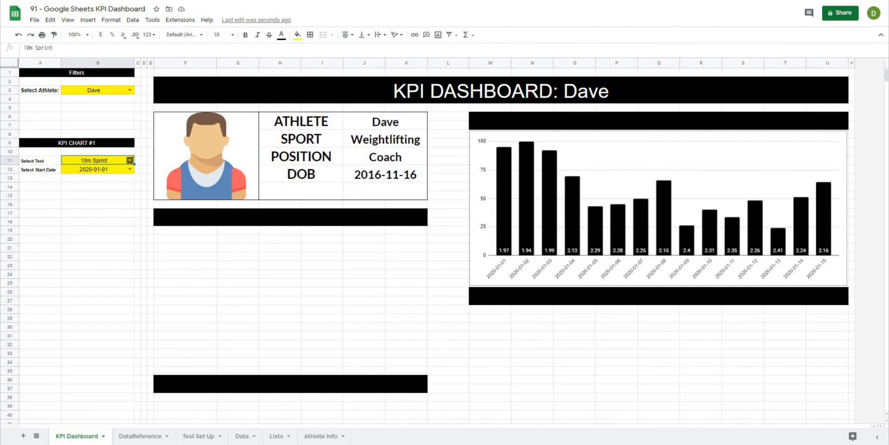
left_click(129, 161)
left_click(98, 186)
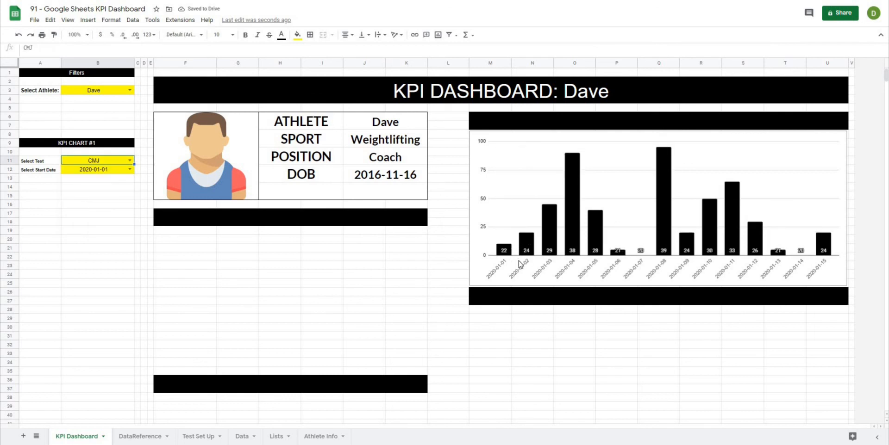
Step: Try the CMJ chart with the start date 2020-01-07, and return the start date to 2020-01-01
left_click(130, 170)
left_click(106, 240)
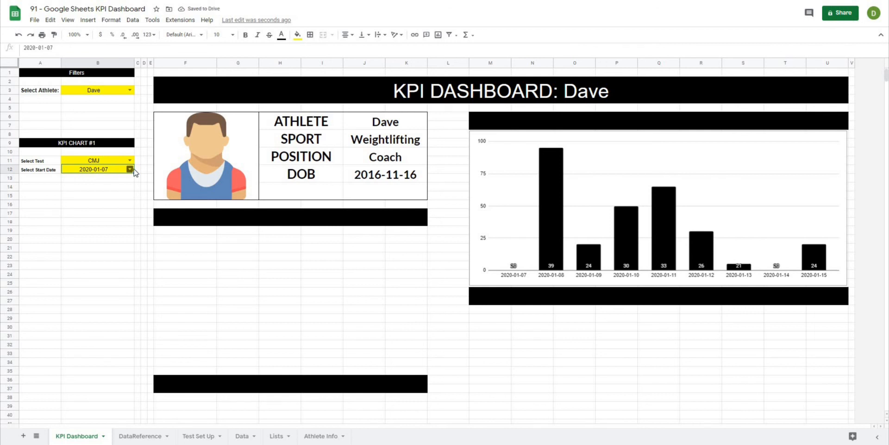
left_click(131, 170)
left_click(112, 179)
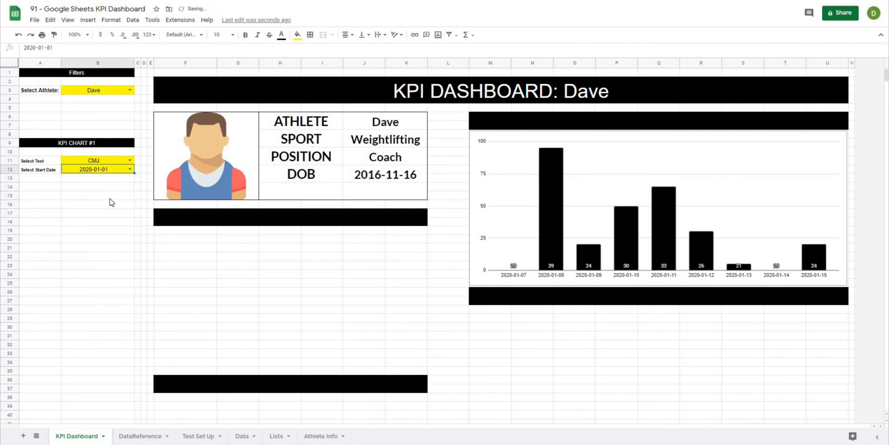
left_click(126, 277)
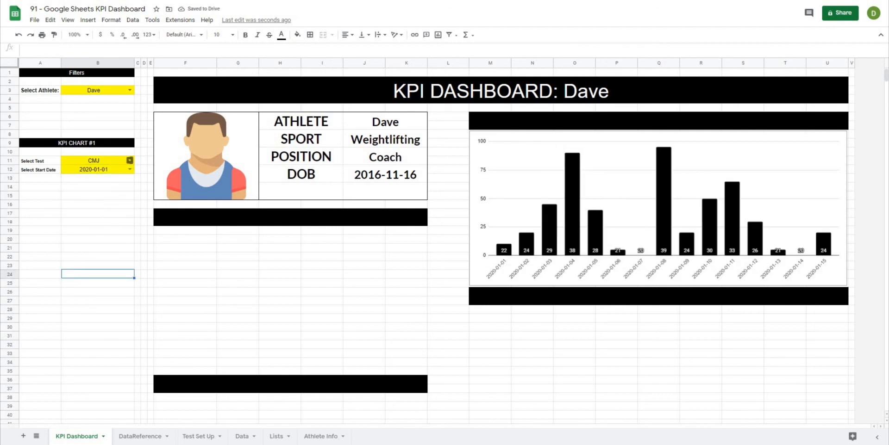
Step: Try the Beep Test in KPI Chart #1, and set the selected test back to Squat 1RM
left_click(129, 160)
left_click(91, 212)
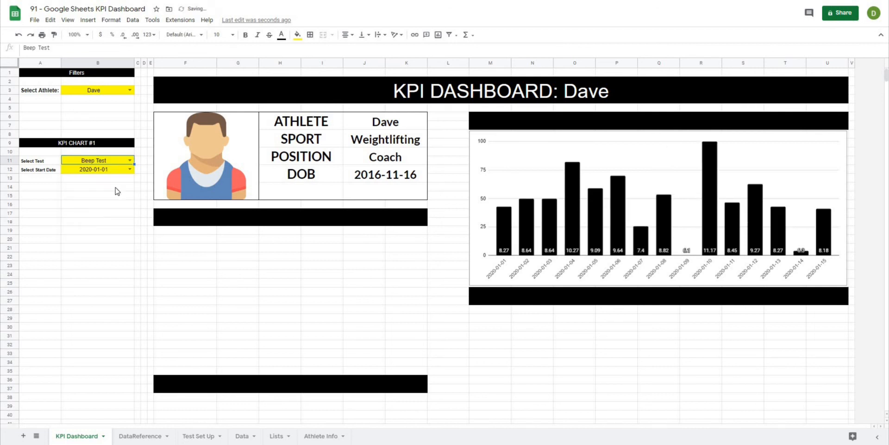
left_click(129, 162)
left_click(115, 251)
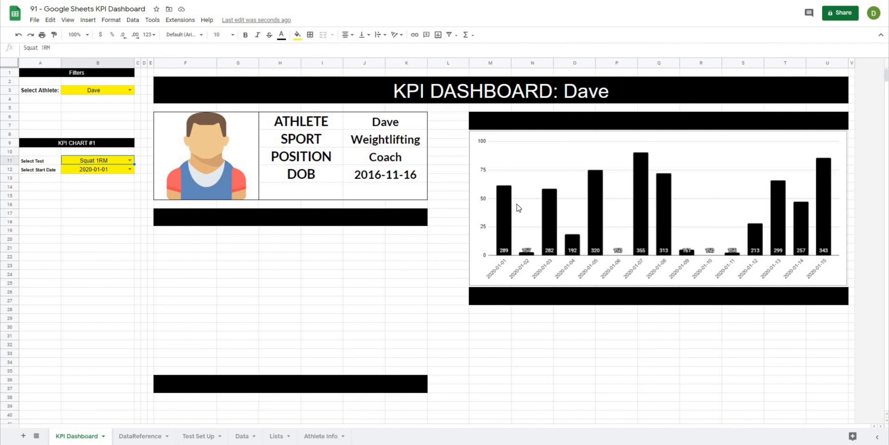
scroll(526, 306, "down", 7)
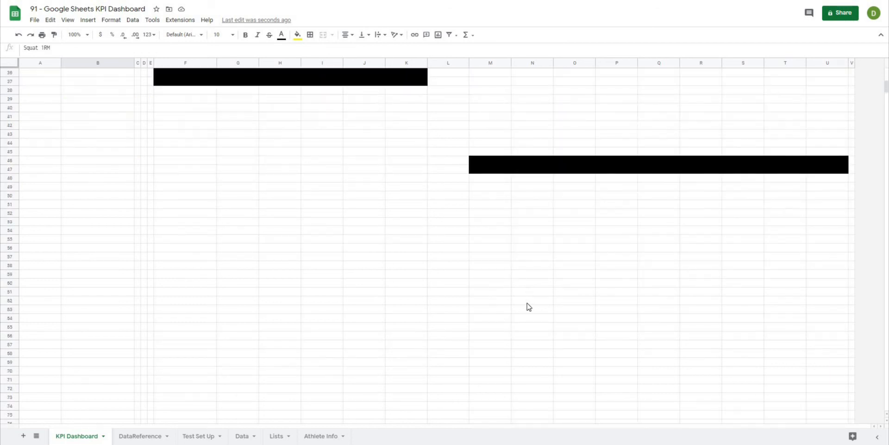
scroll(509, 303, "up", 7)
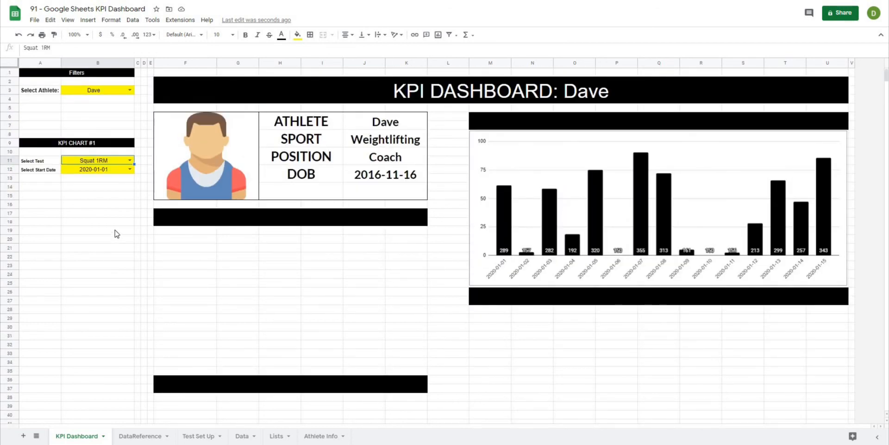